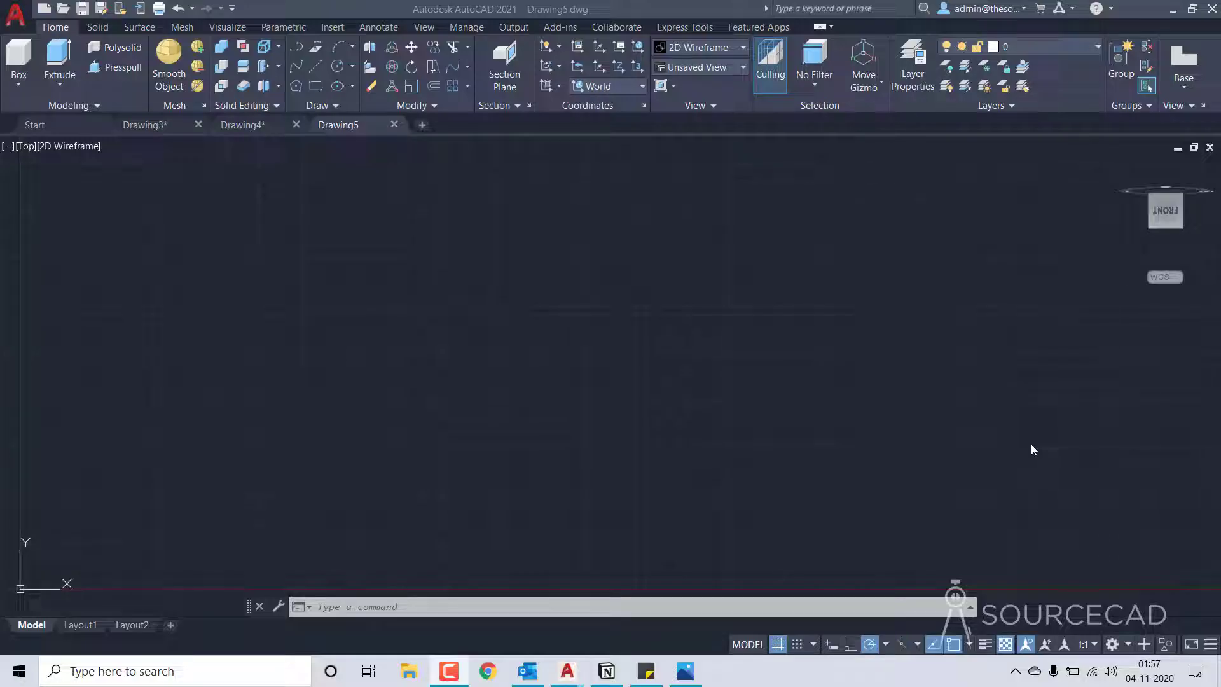
Keep the 3D Modeling workspace and draw a 10 by 5 rectangle
left_click(1125, 648)
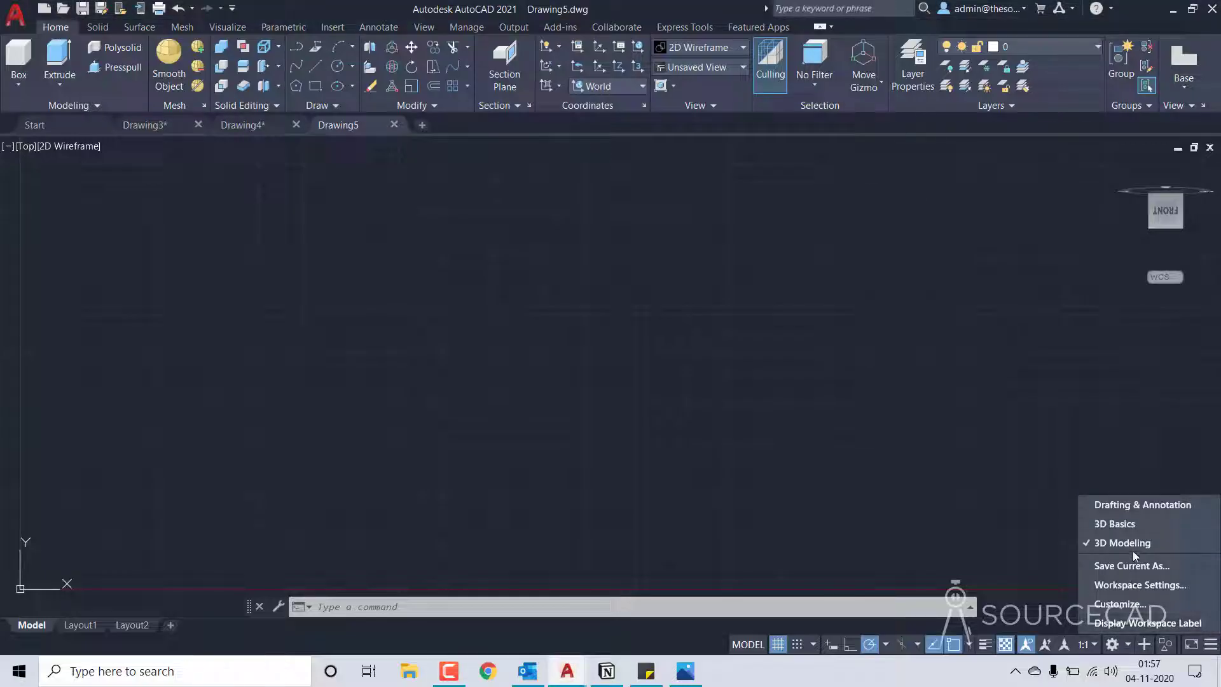
left_click(1009, 411)
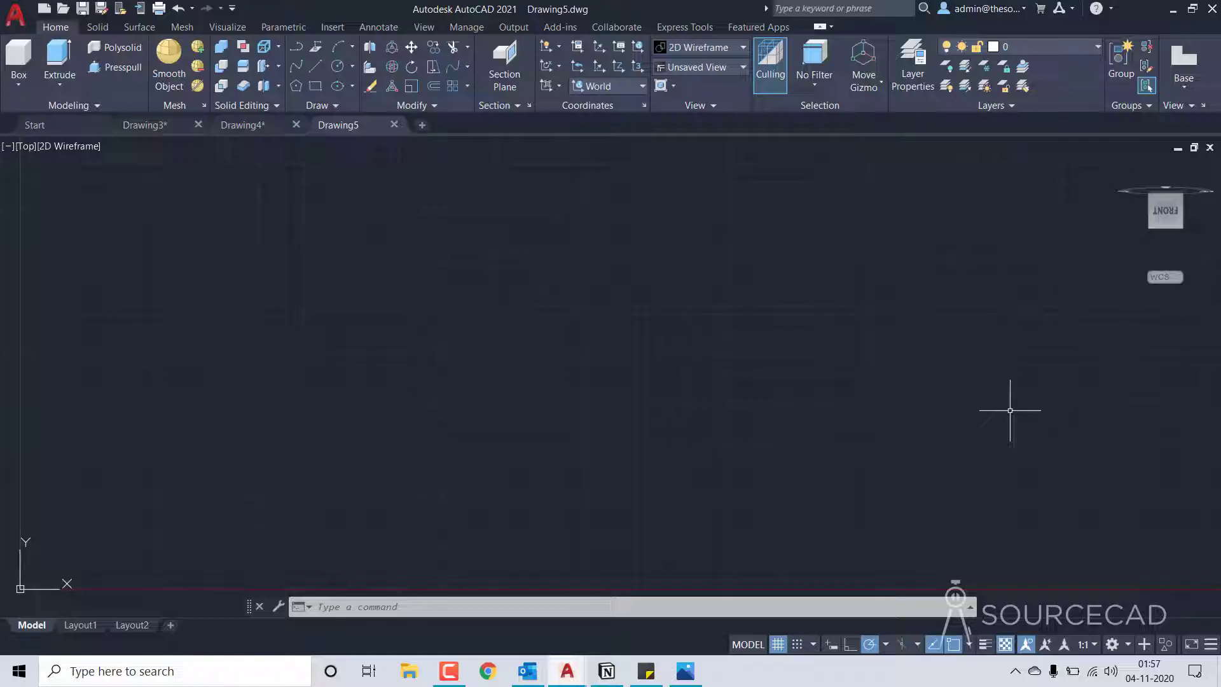
left_click(316, 86)
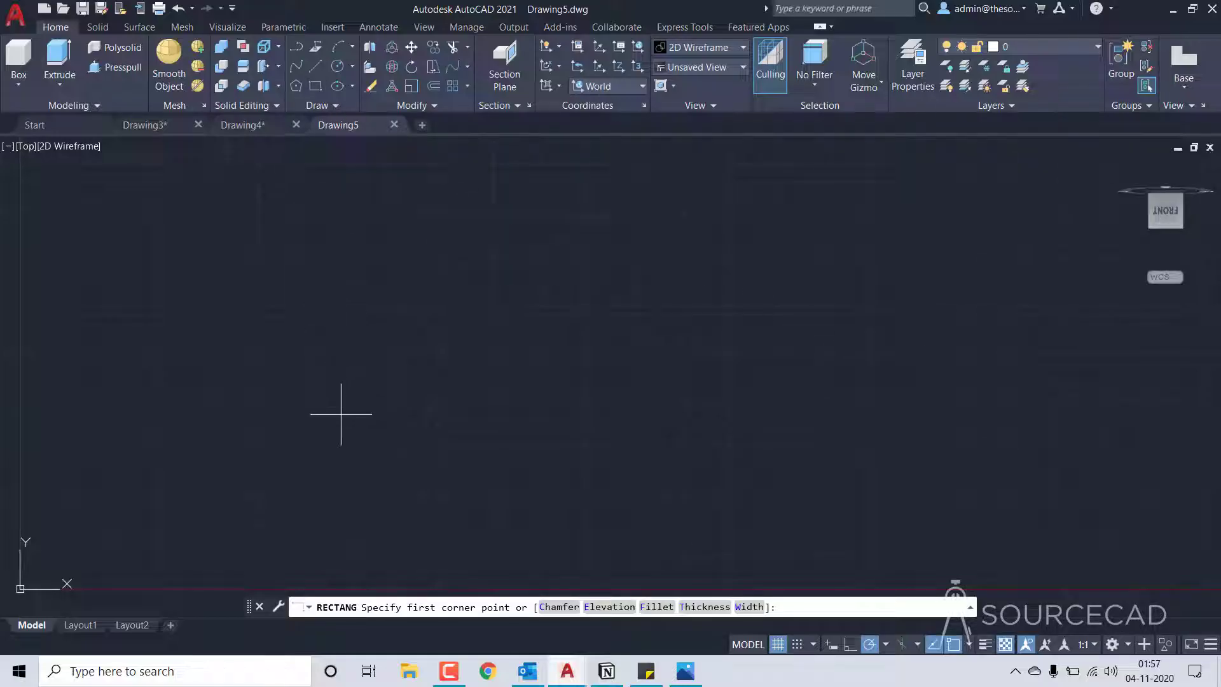
left_click(350, 451)
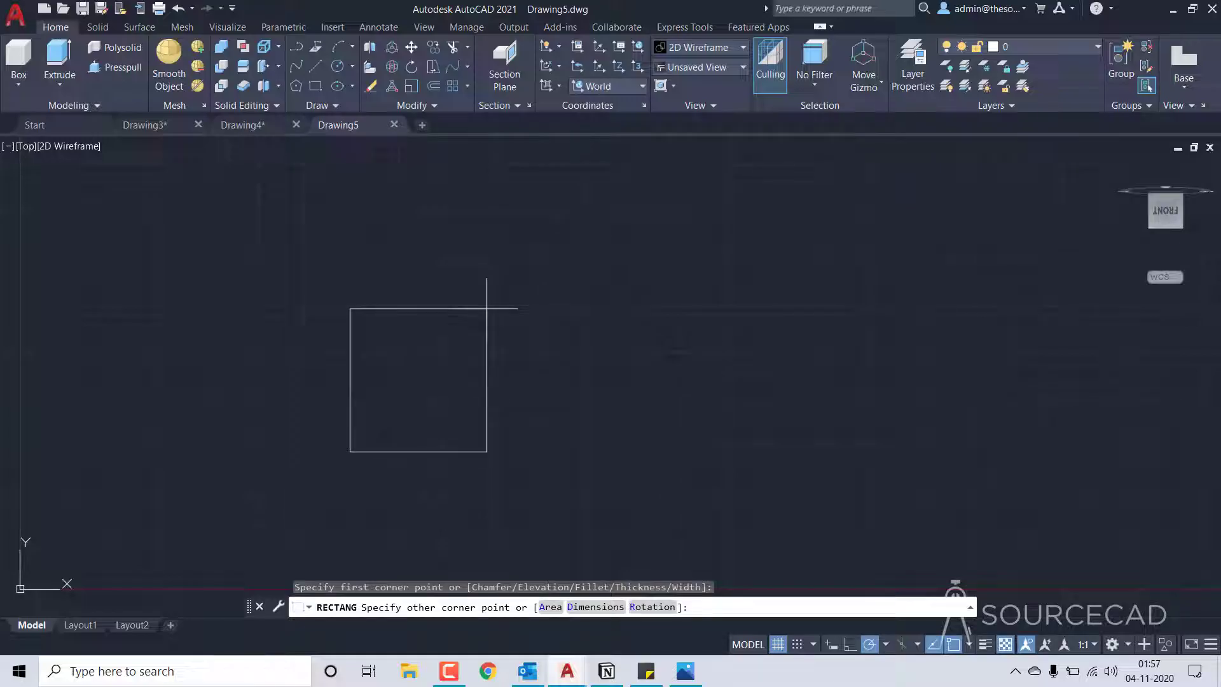
key("F8")
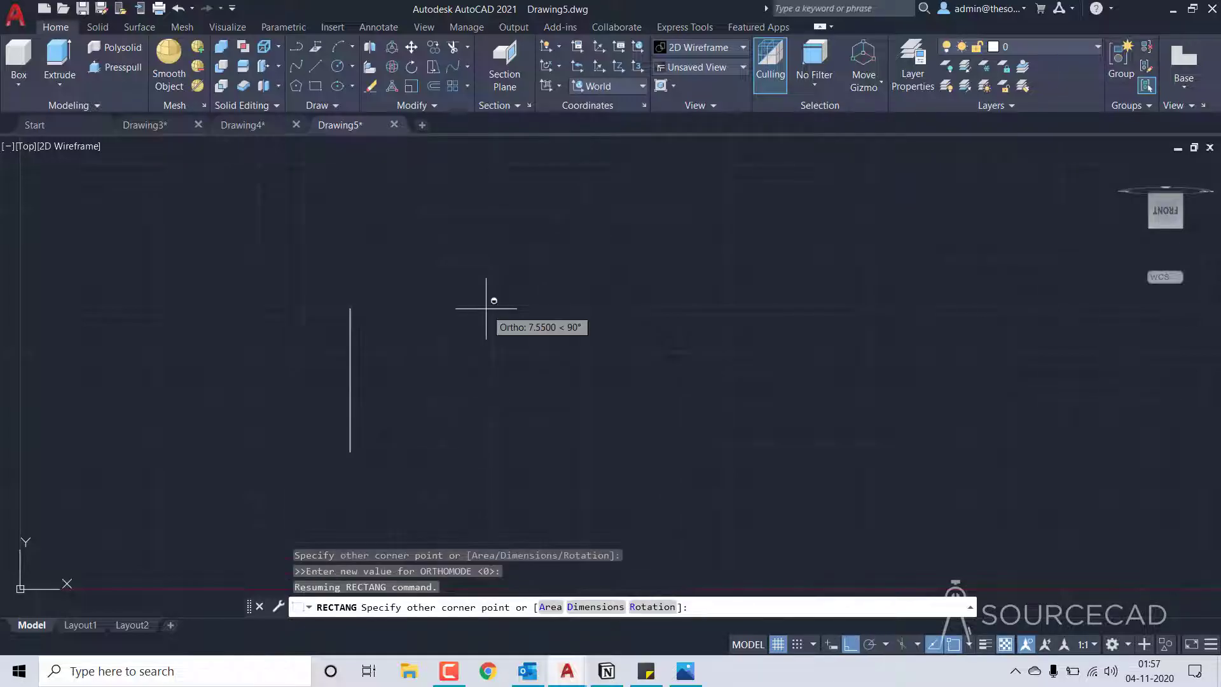
type("@10")
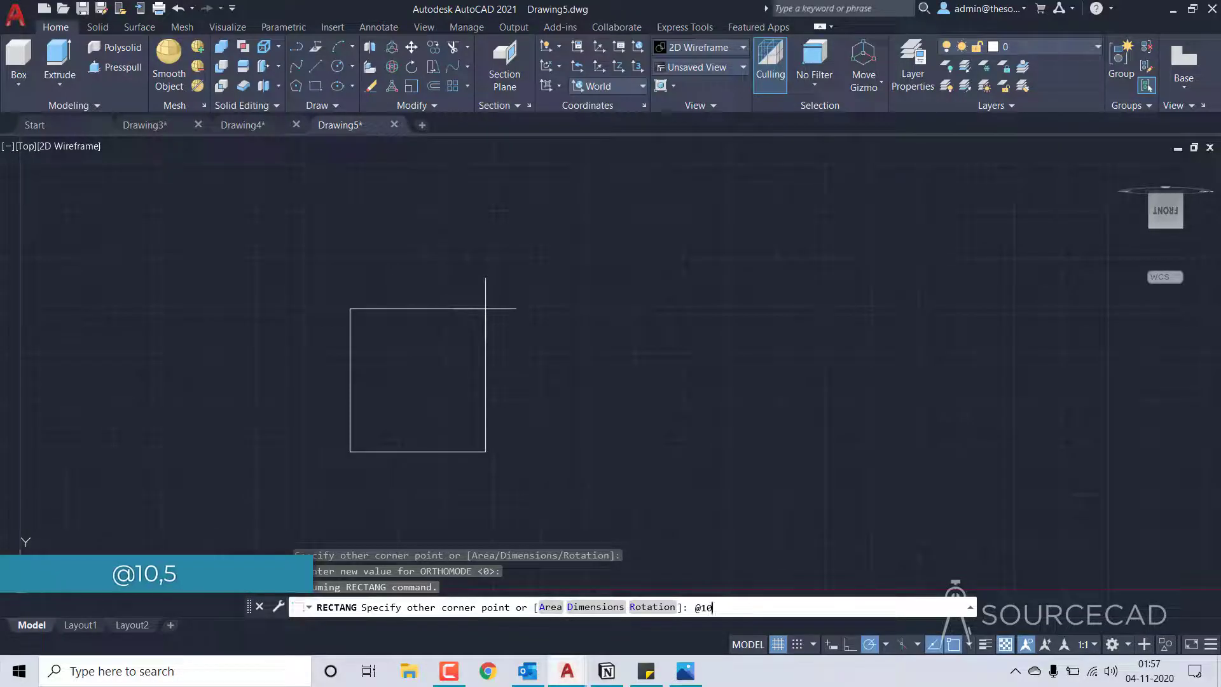
type(",5")
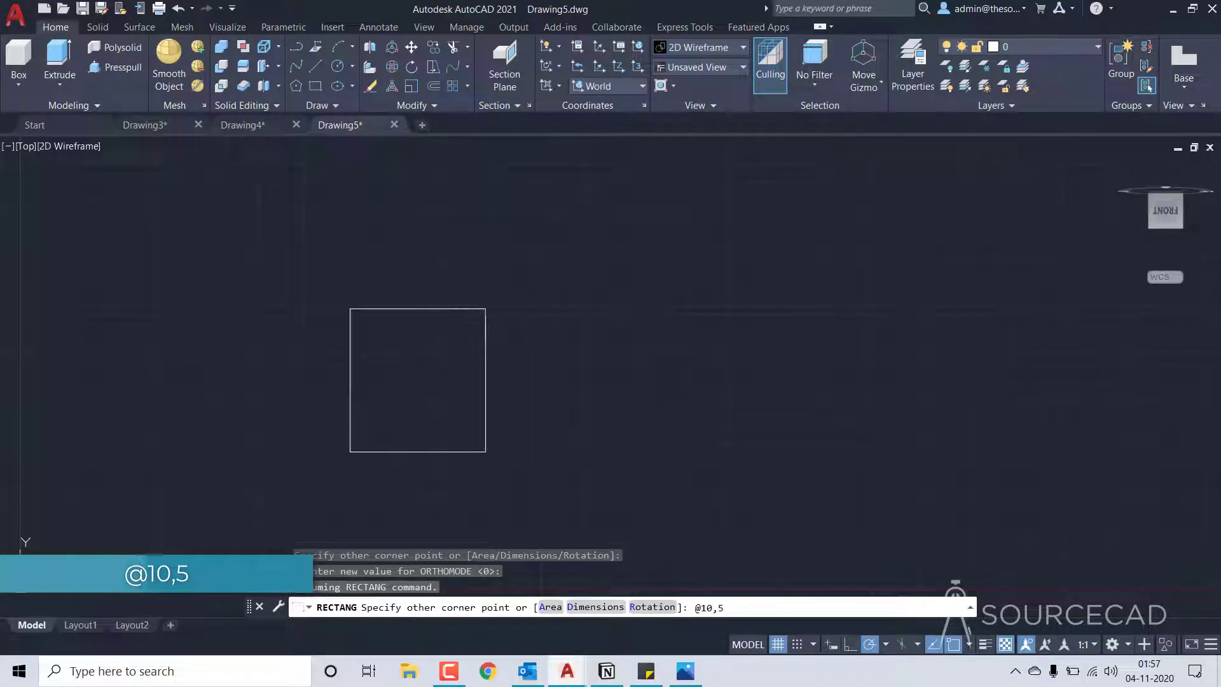
key("Return")
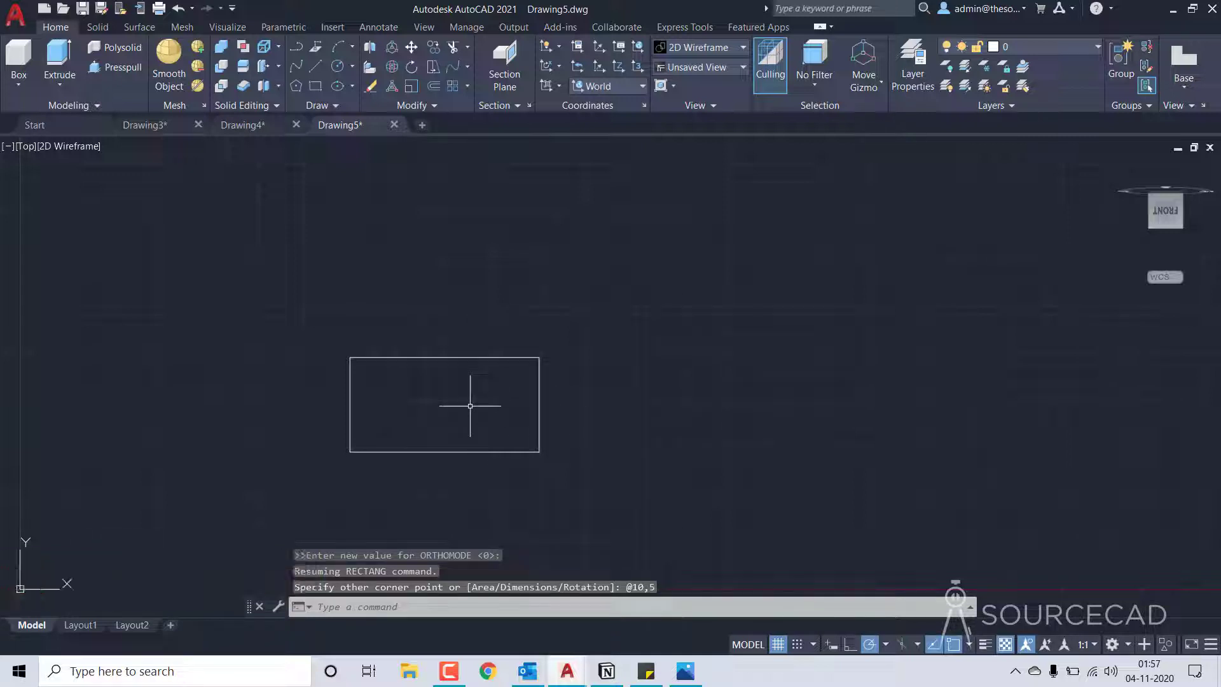
Draw a circle centred on the rectangle's left-edge midpoint, reaching its corner
left_click(338, 68)
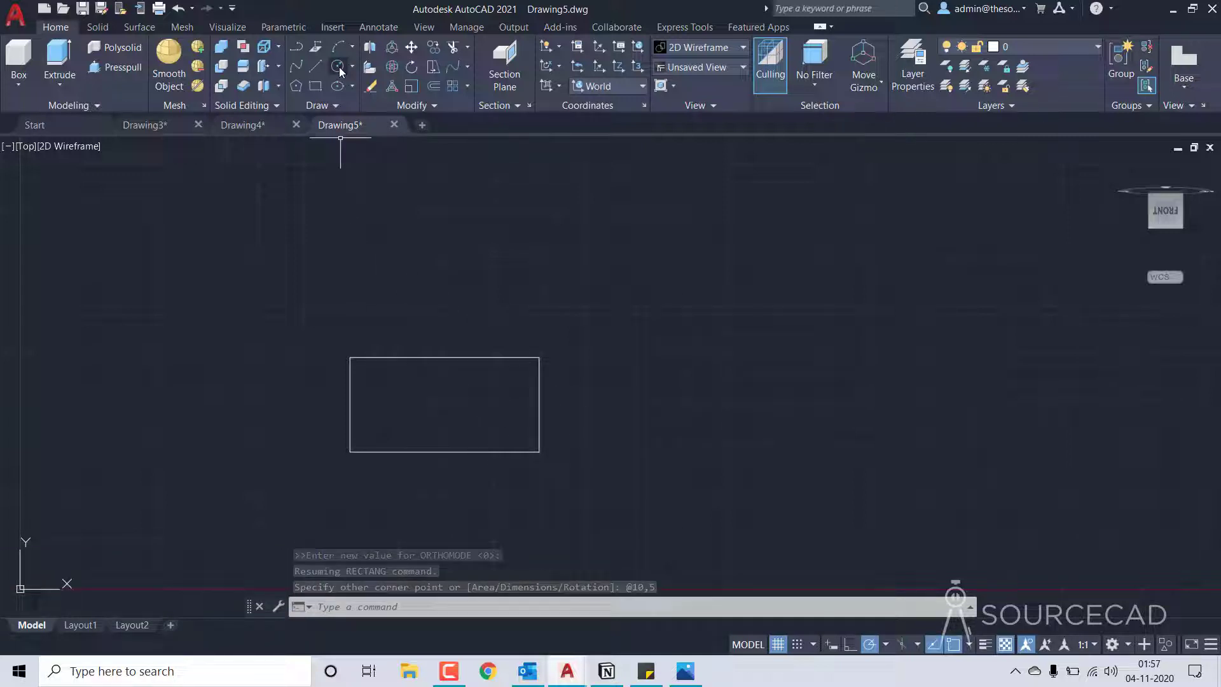
left_click(350, 403)
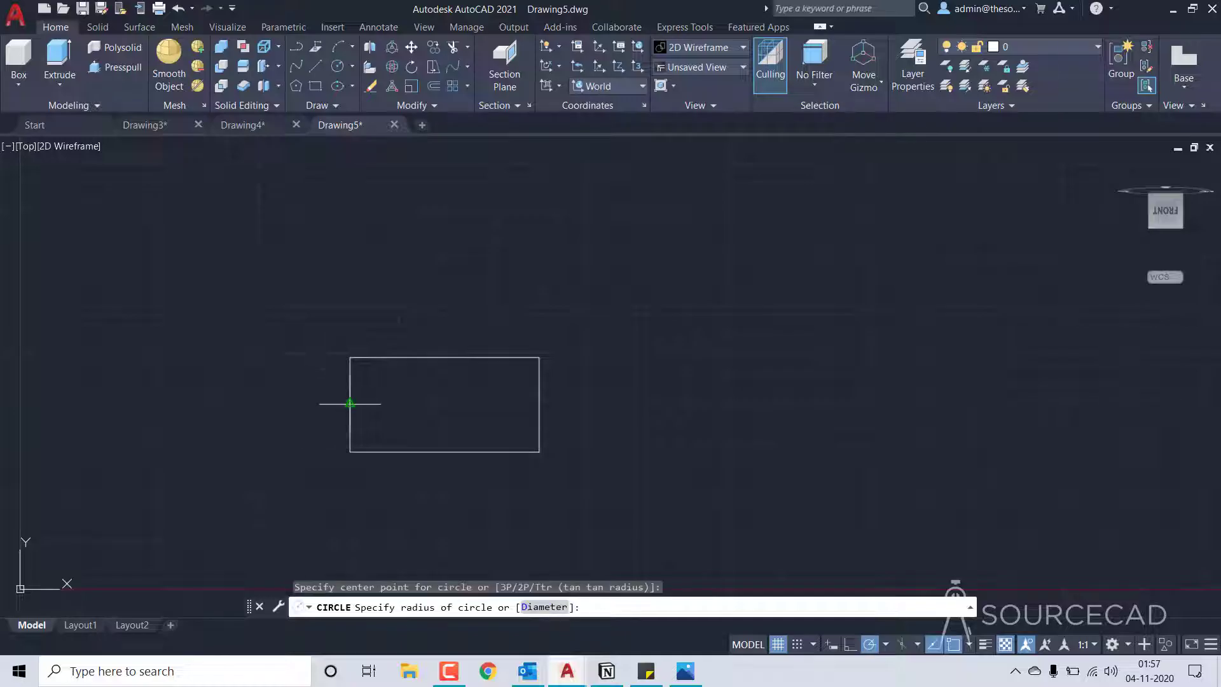
left_click(350, 357)
Add a concentric inner circle and resize its radius from 1 to 1.5
left_click(335, 70)
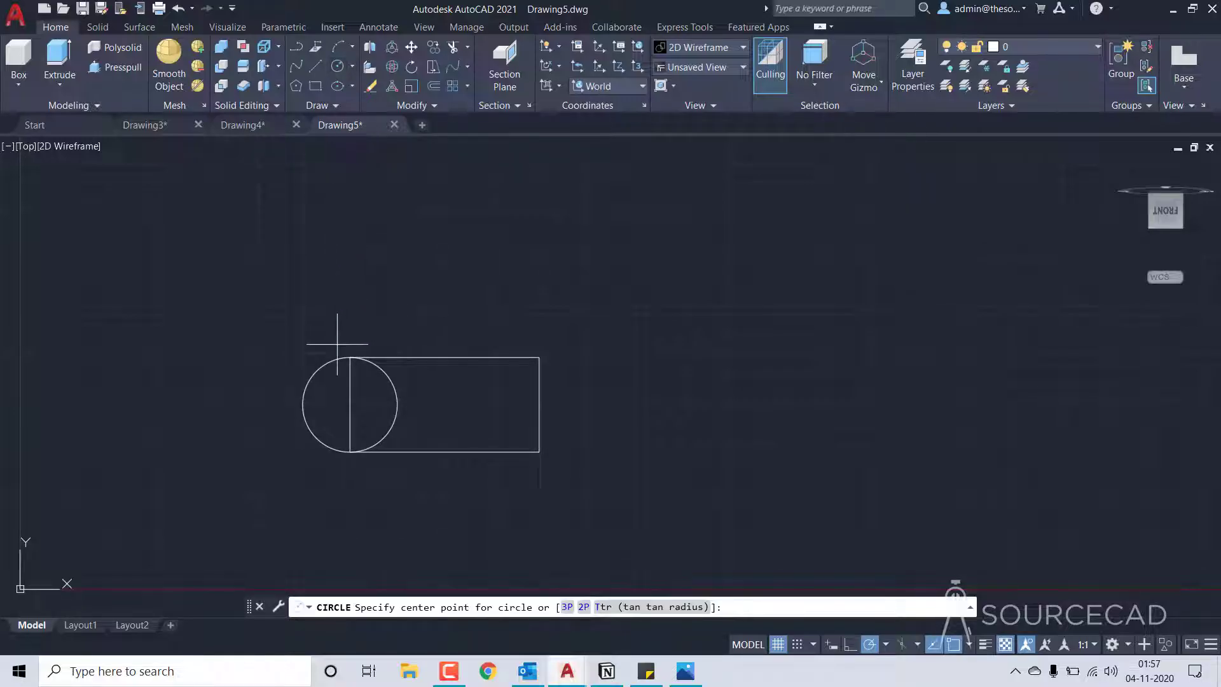
left_click(349, 396)
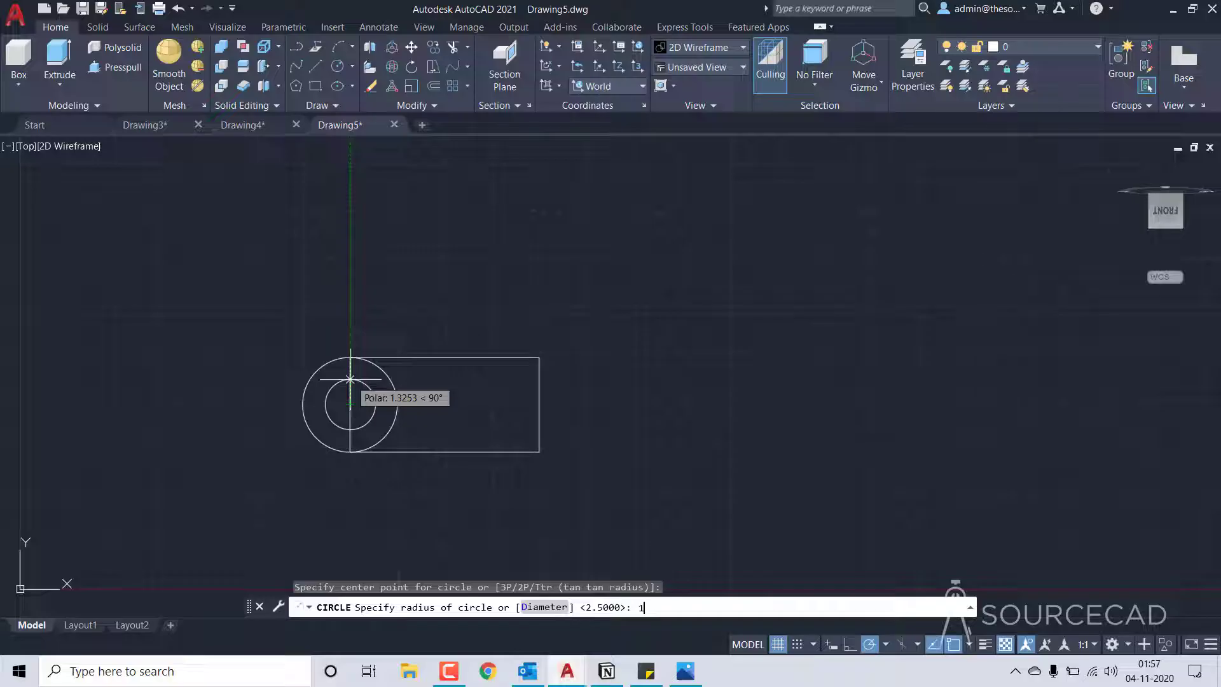
key("Return")
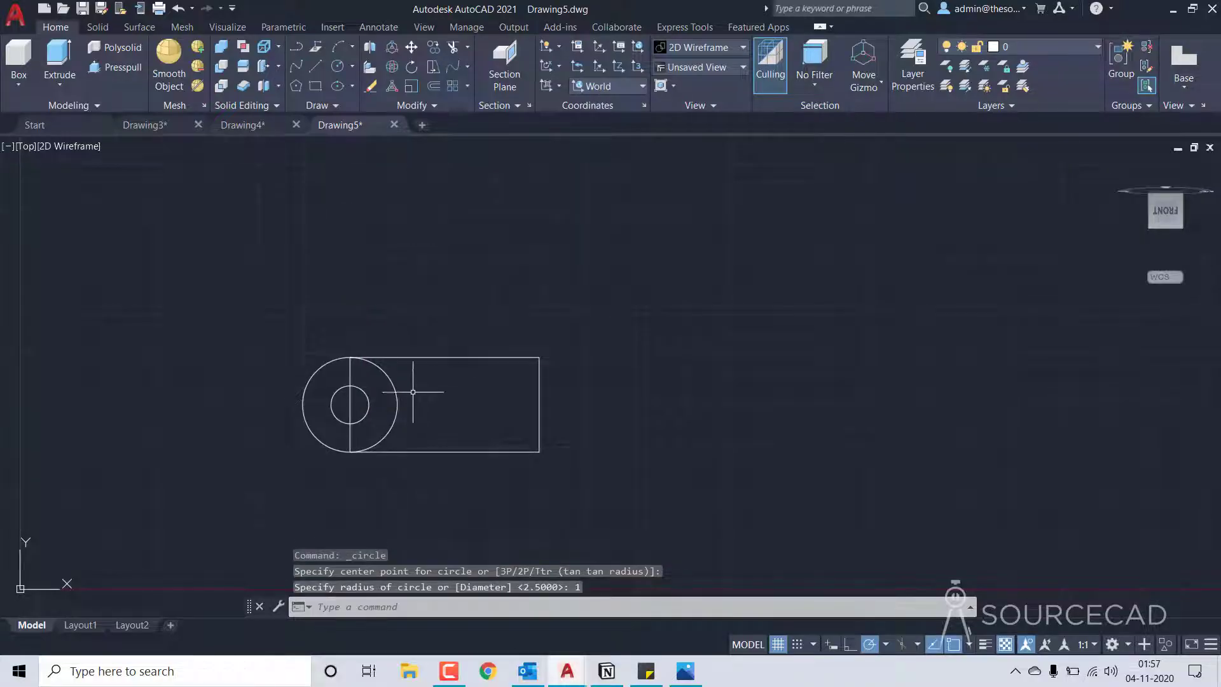
left_click(369, 403)
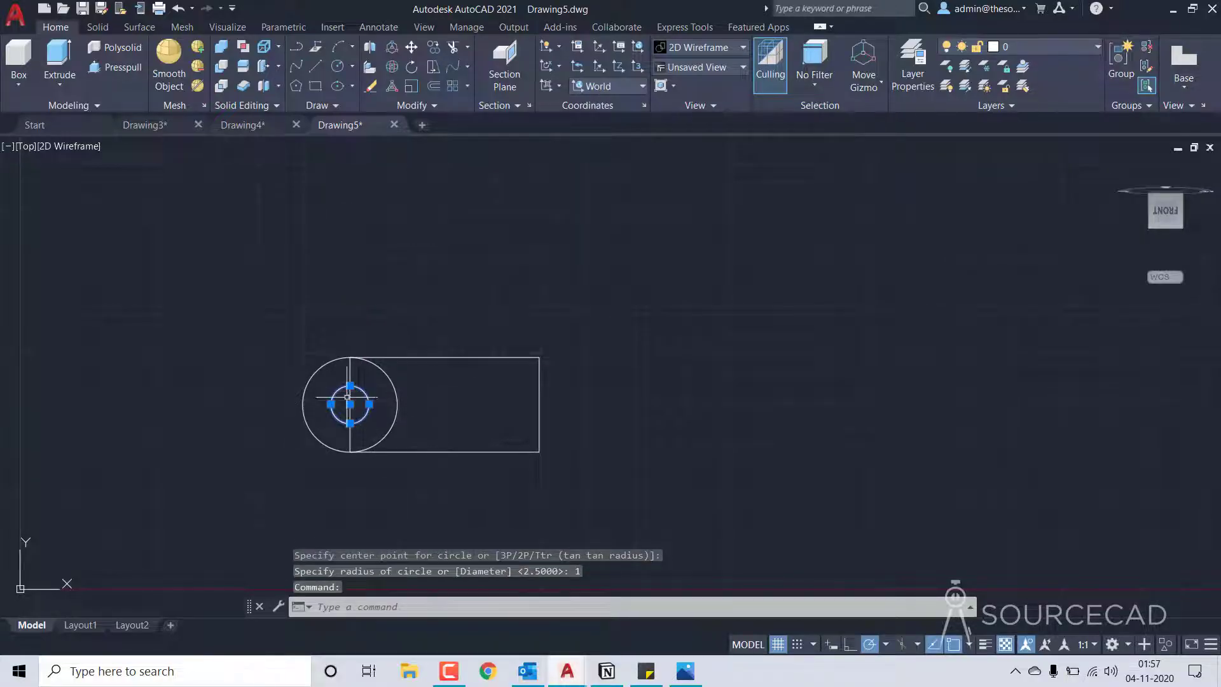
left_click(350, 385)
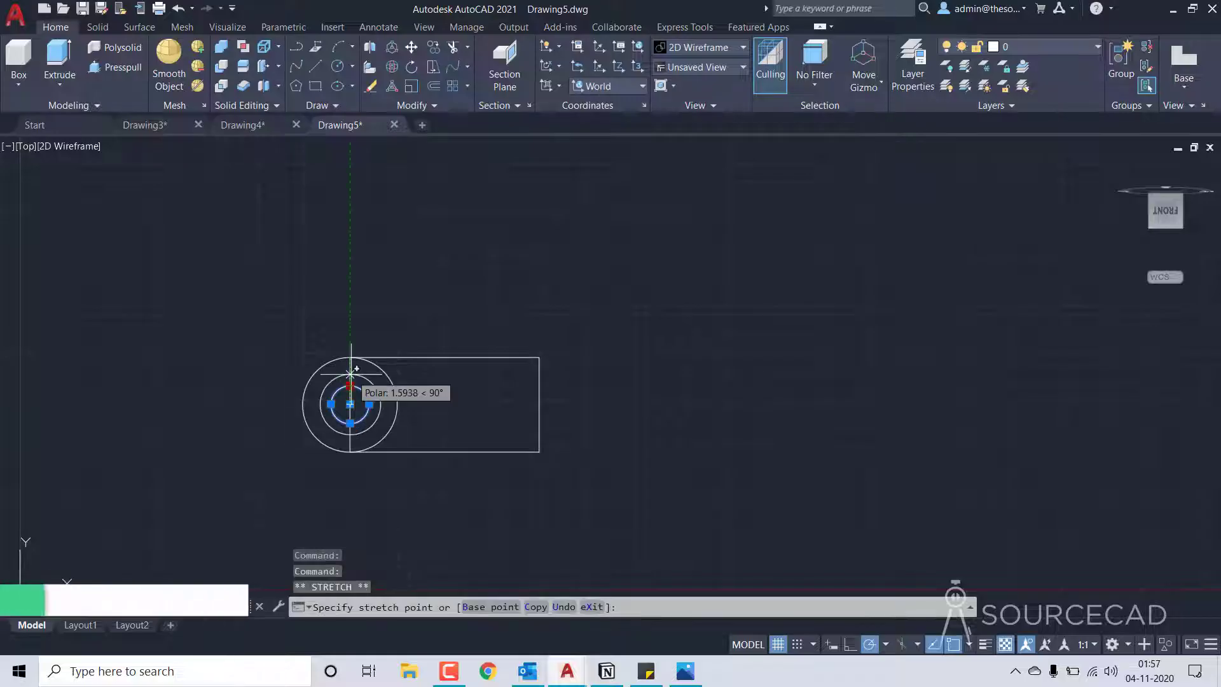
type("1.5")
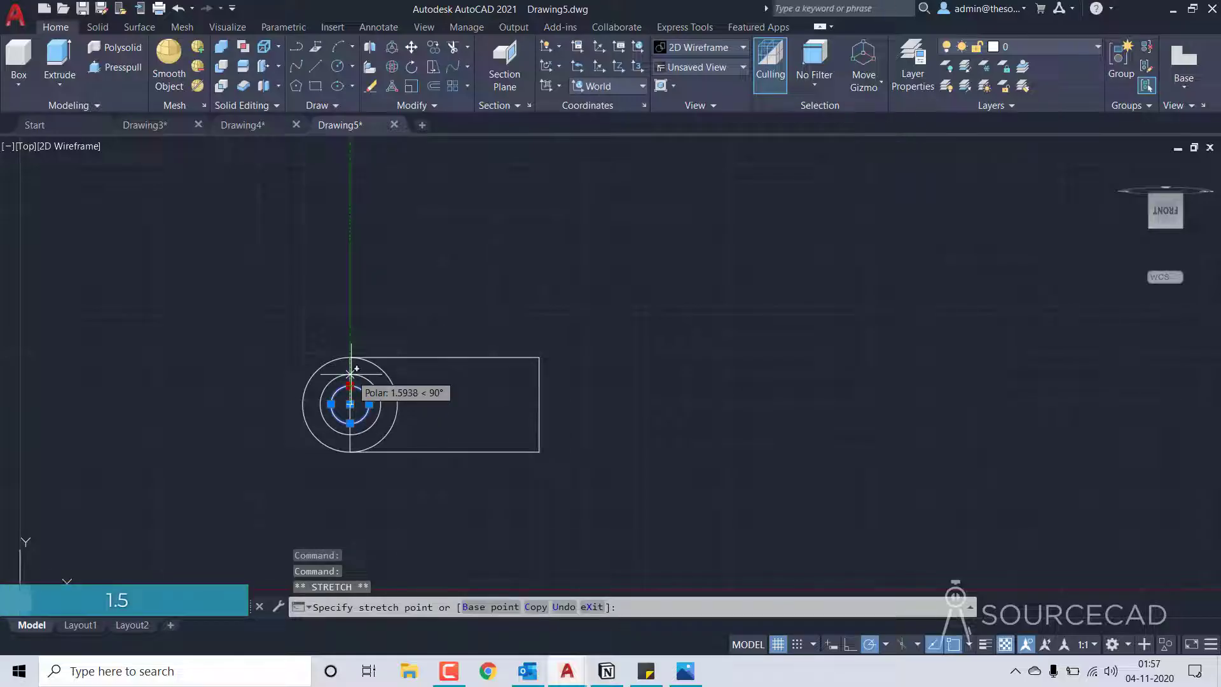
key("Return")
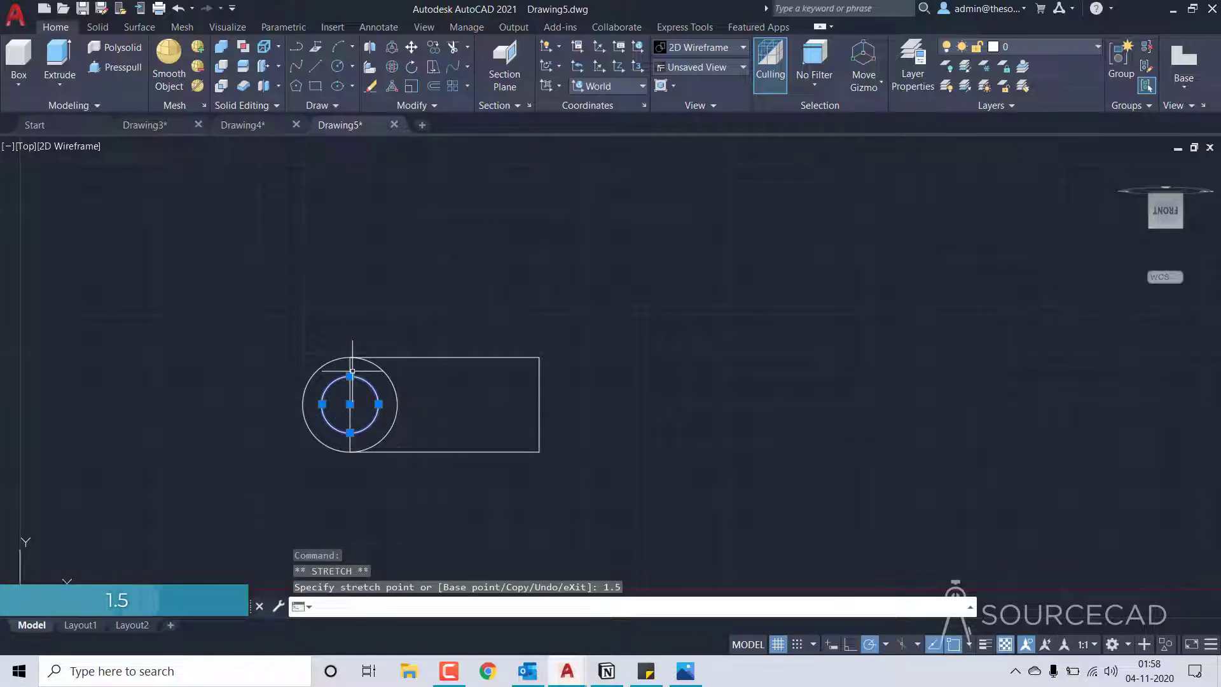
key("Escape")
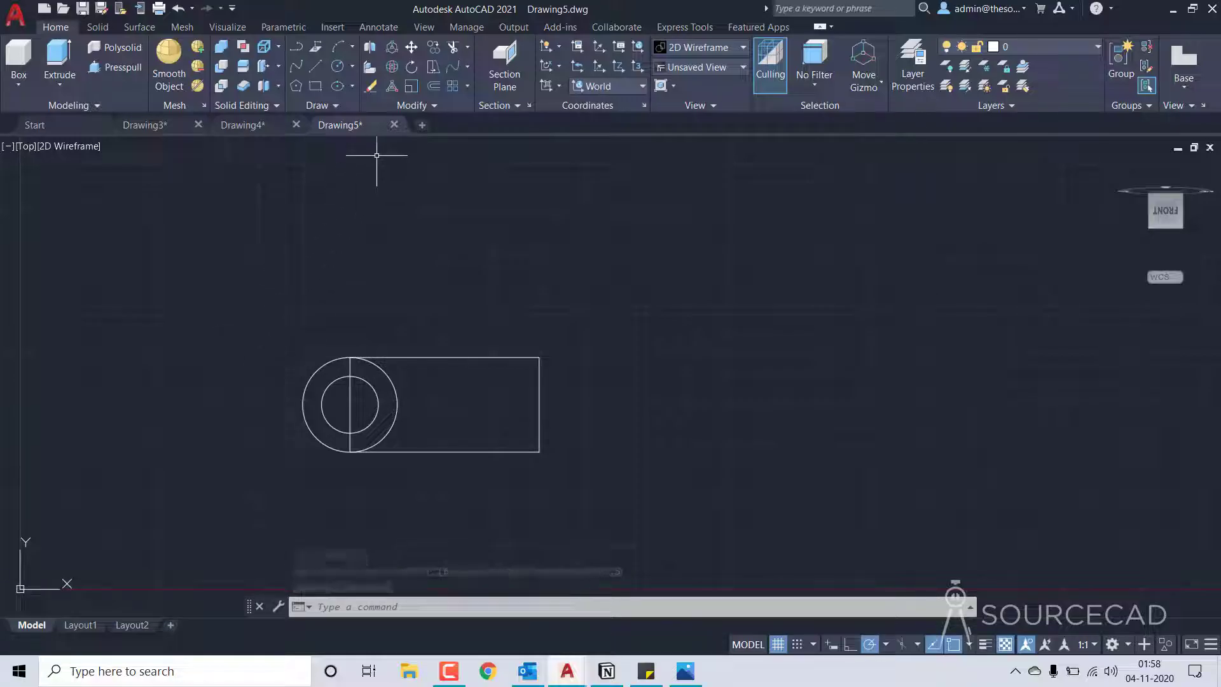
Trim away the circle's arc lying inside the rectangle
left_click(453, 46)
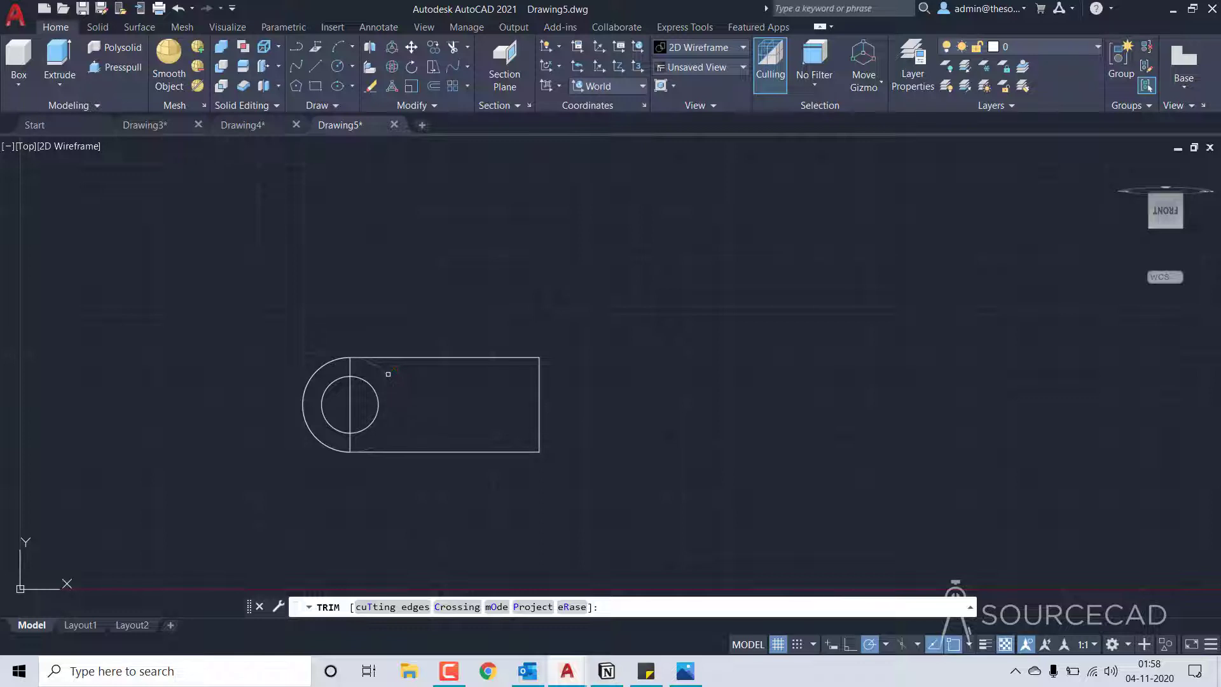
left_click(388, 374)
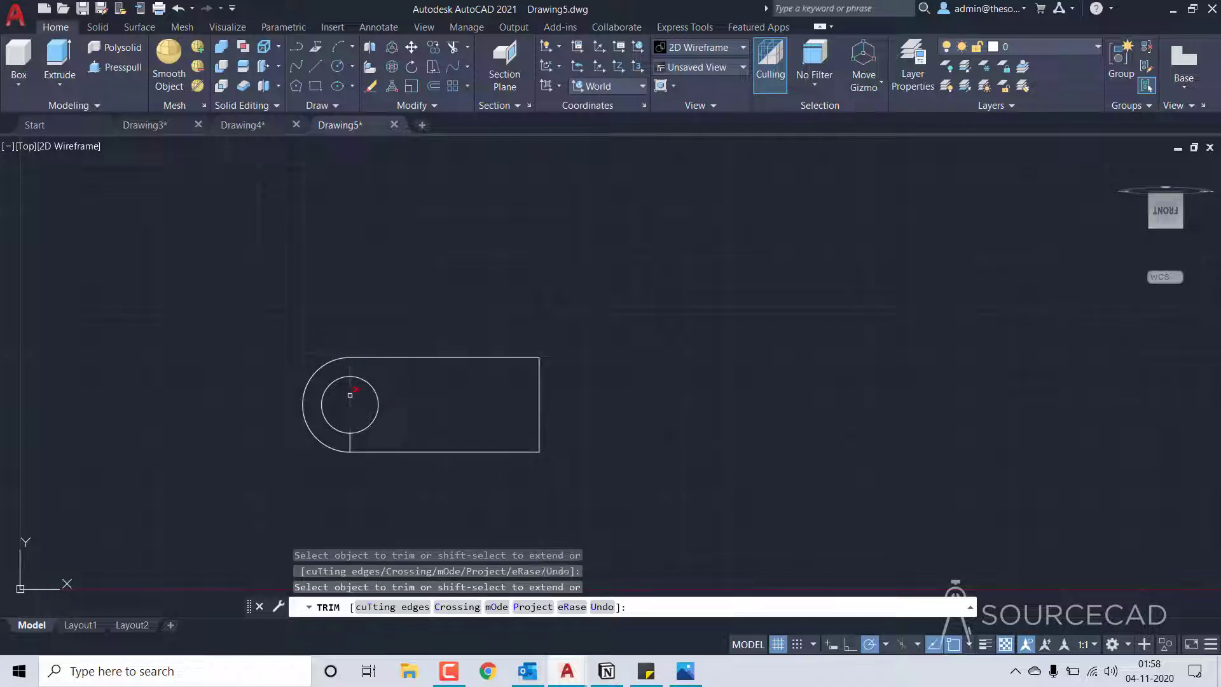
key("Escape")
Join the rectangle lines and arc into one outline with J
left_click(436, 354)
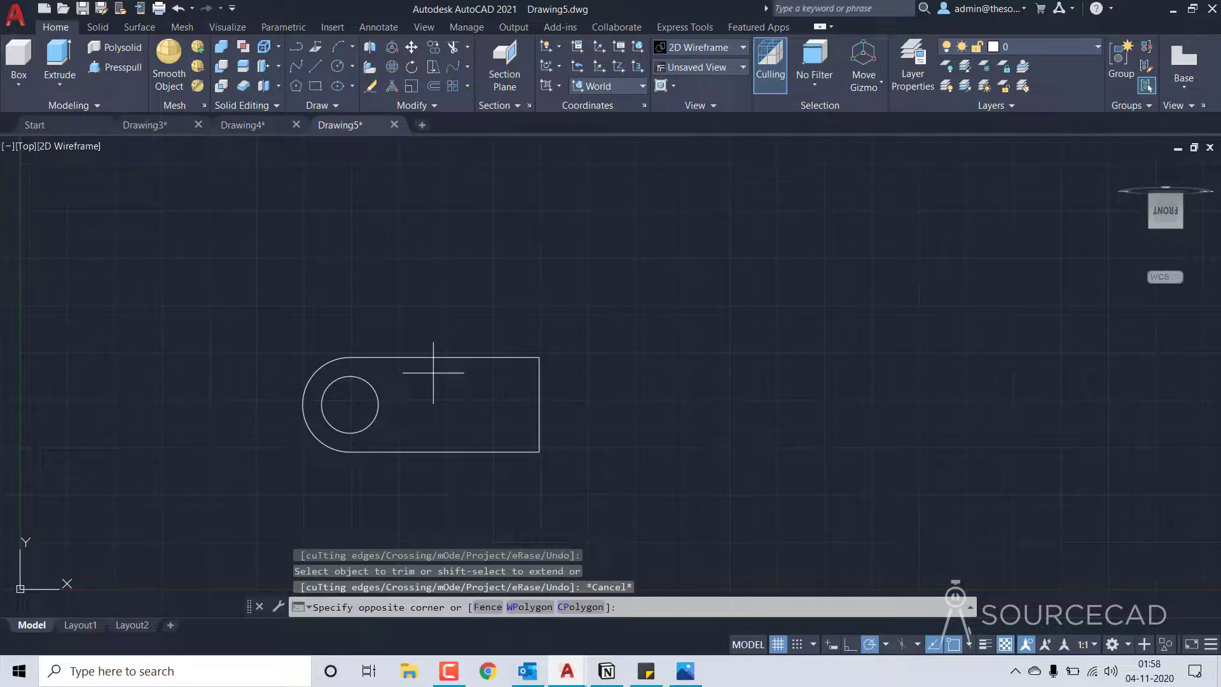
left_click(397, 349)
left_click(323, 370)
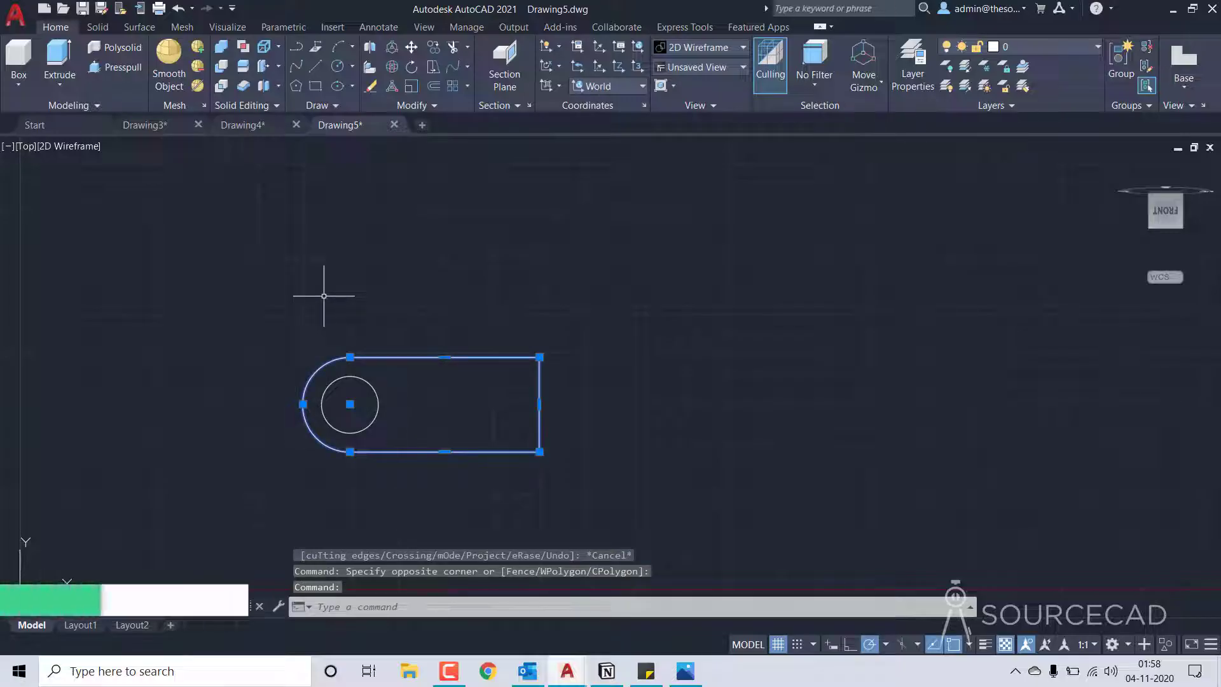
type("j")
key("Return")
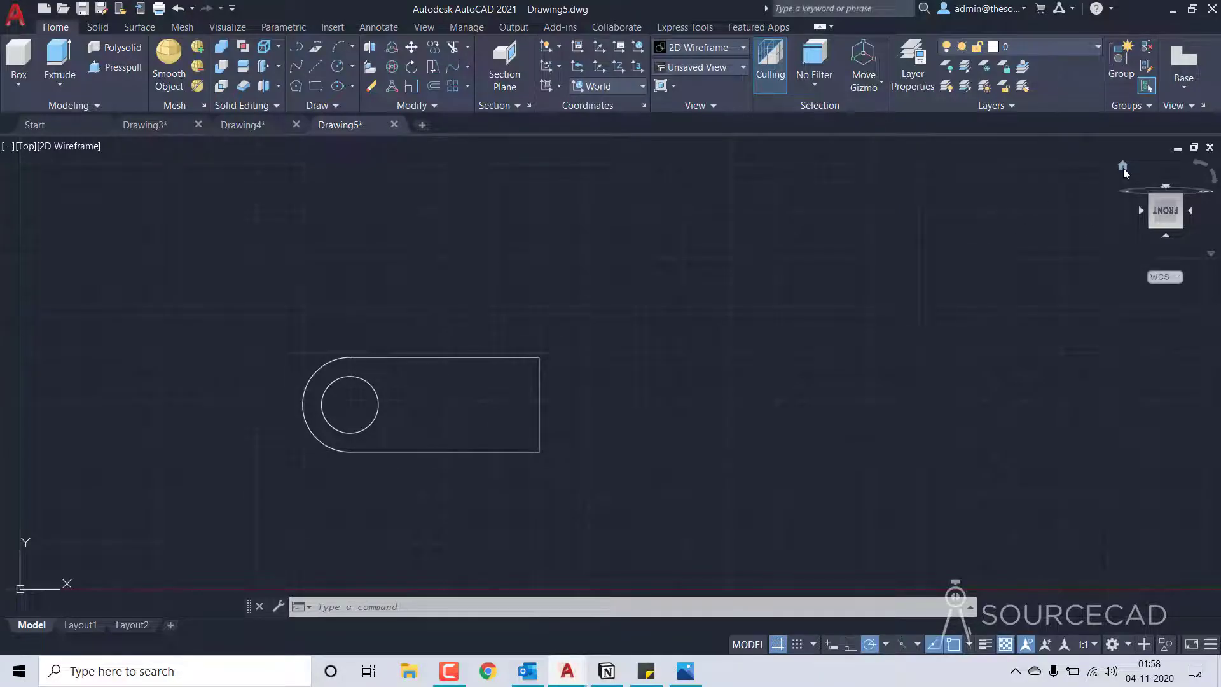
In the home 3D view, press-pull the plate region around the hole up 1 unit
left_click(1148, 196)
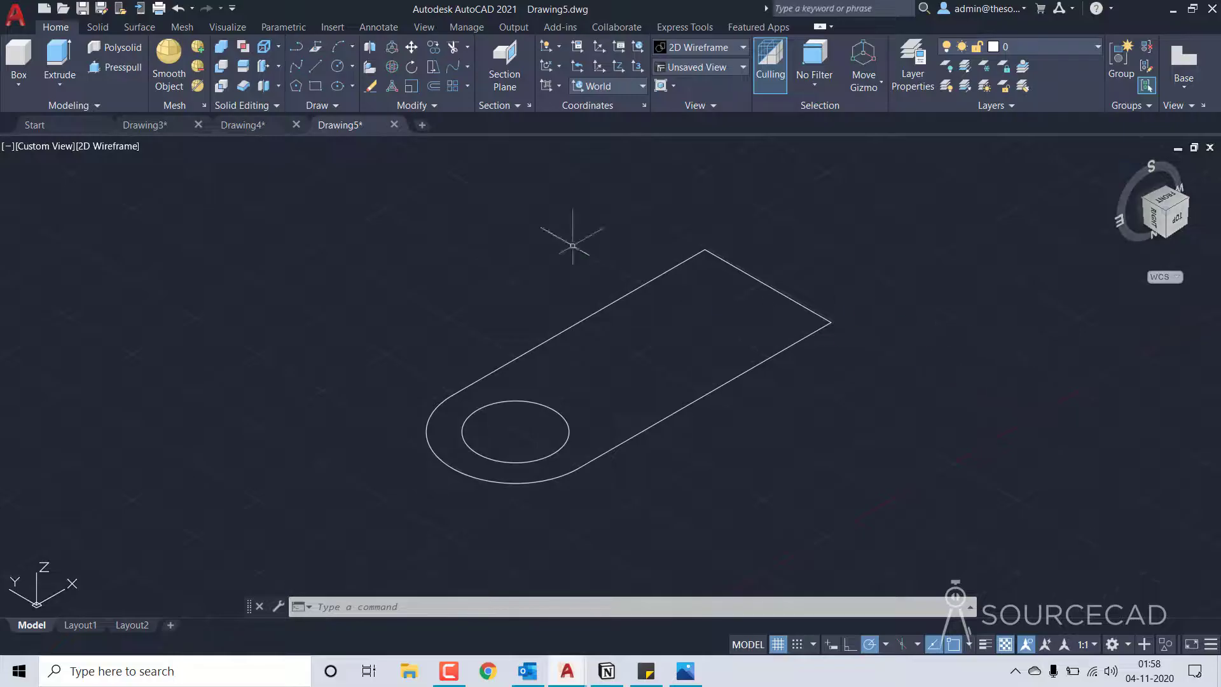
left_click(117, 67)
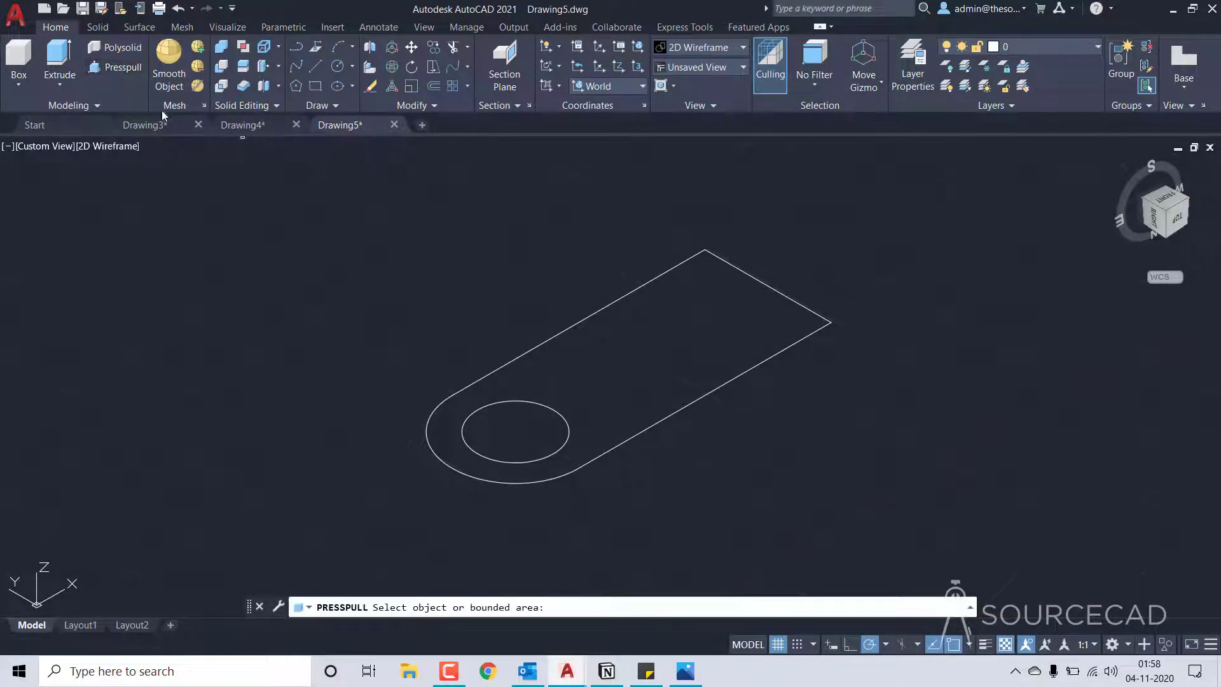
left_click(581, 349)
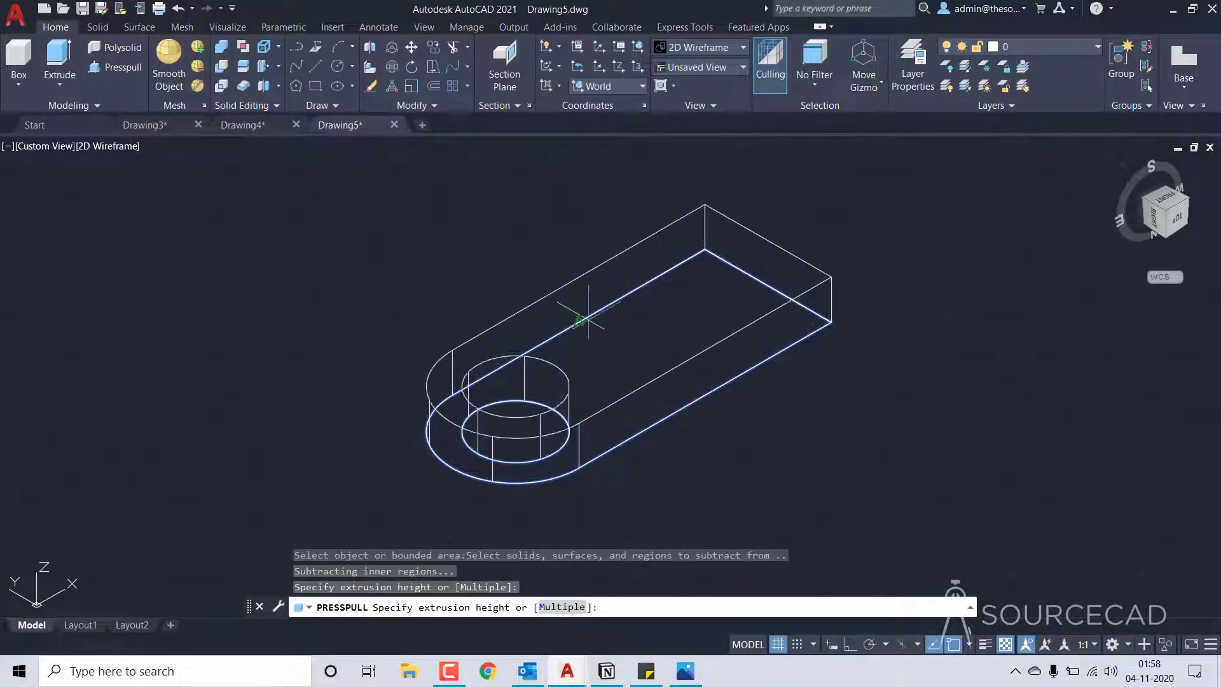
type("1")
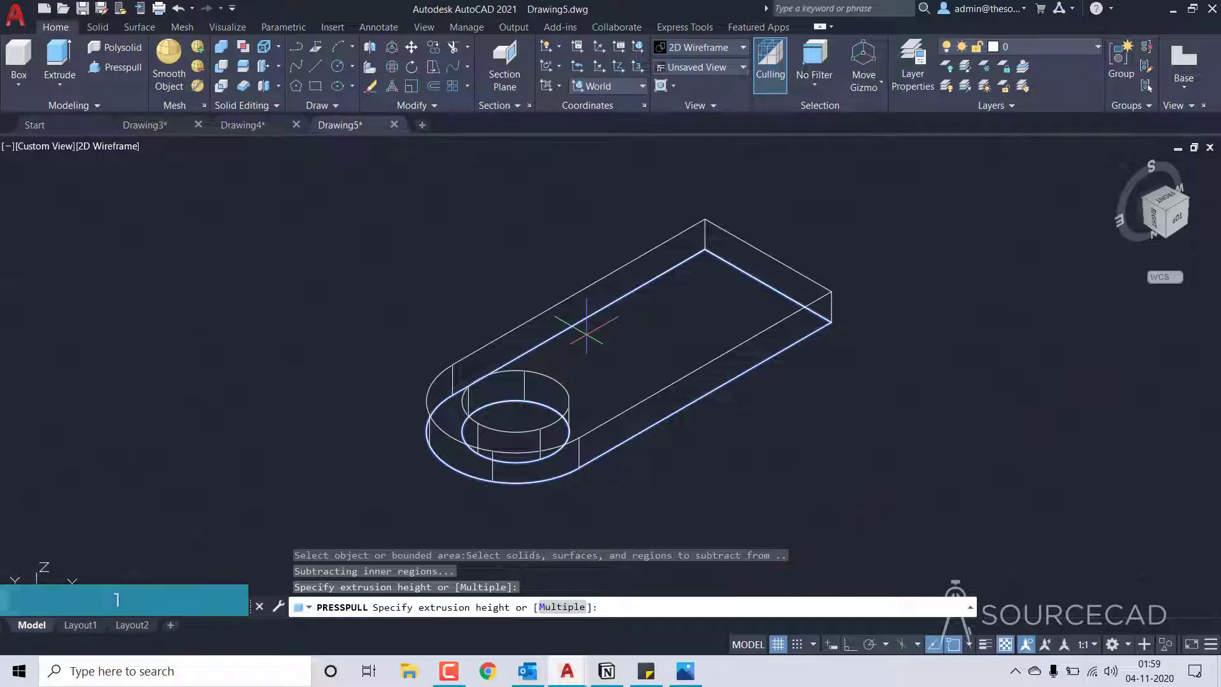
key("Return")
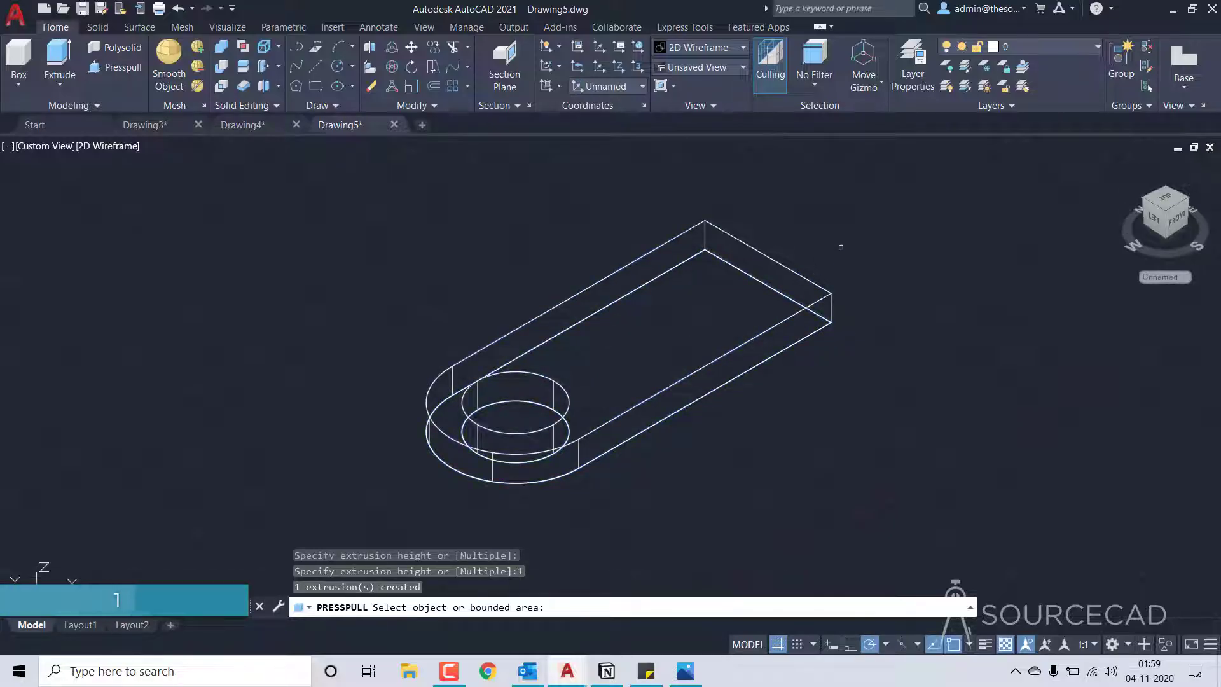
key("Return")
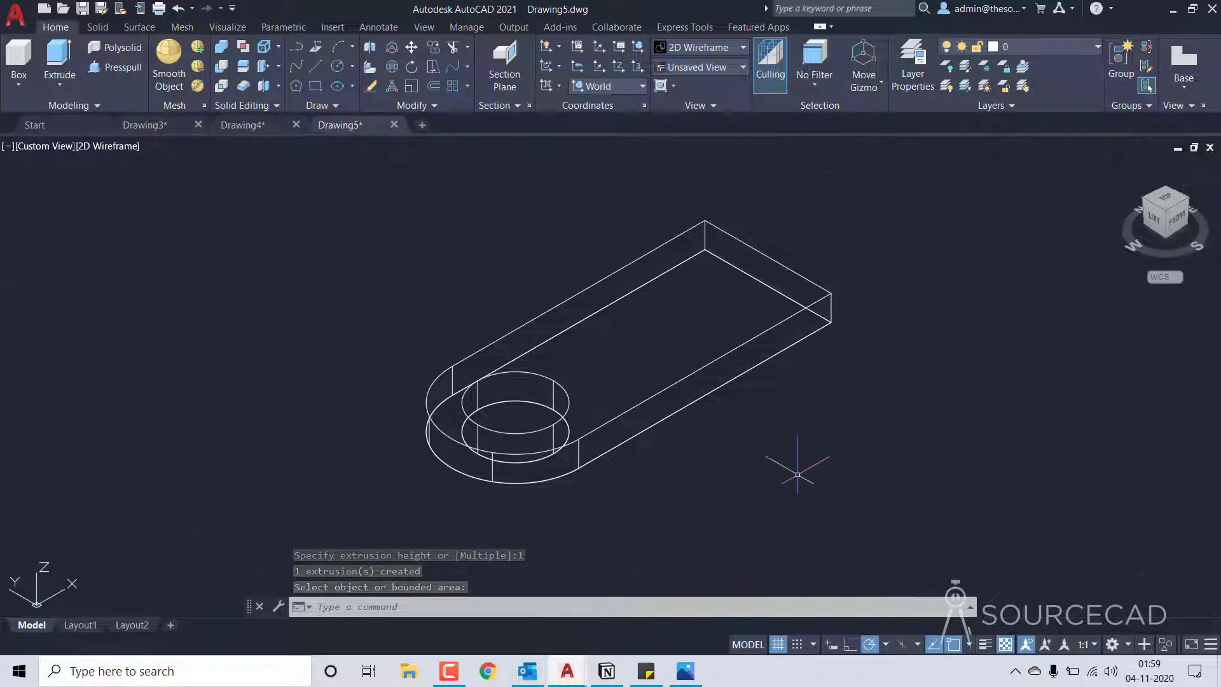
middle_click_drag(797, 473, 562, 515)
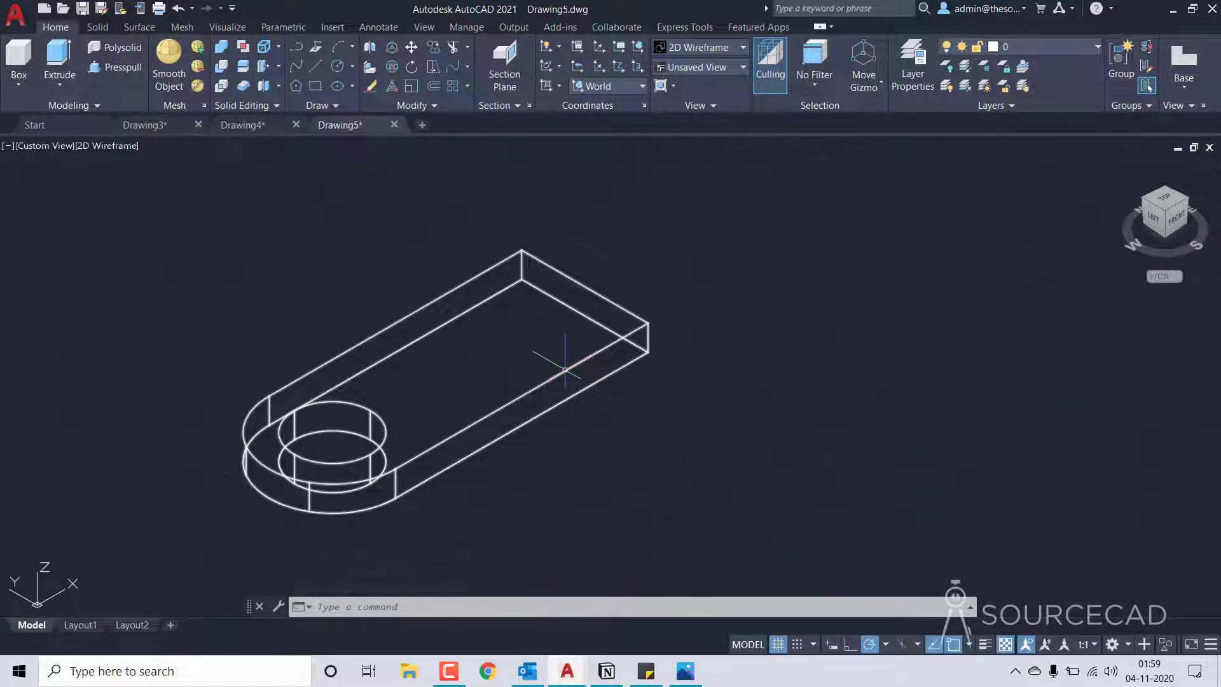
Switch to the FRONT view and align the UCS to the current view
left_click(1176, 219)
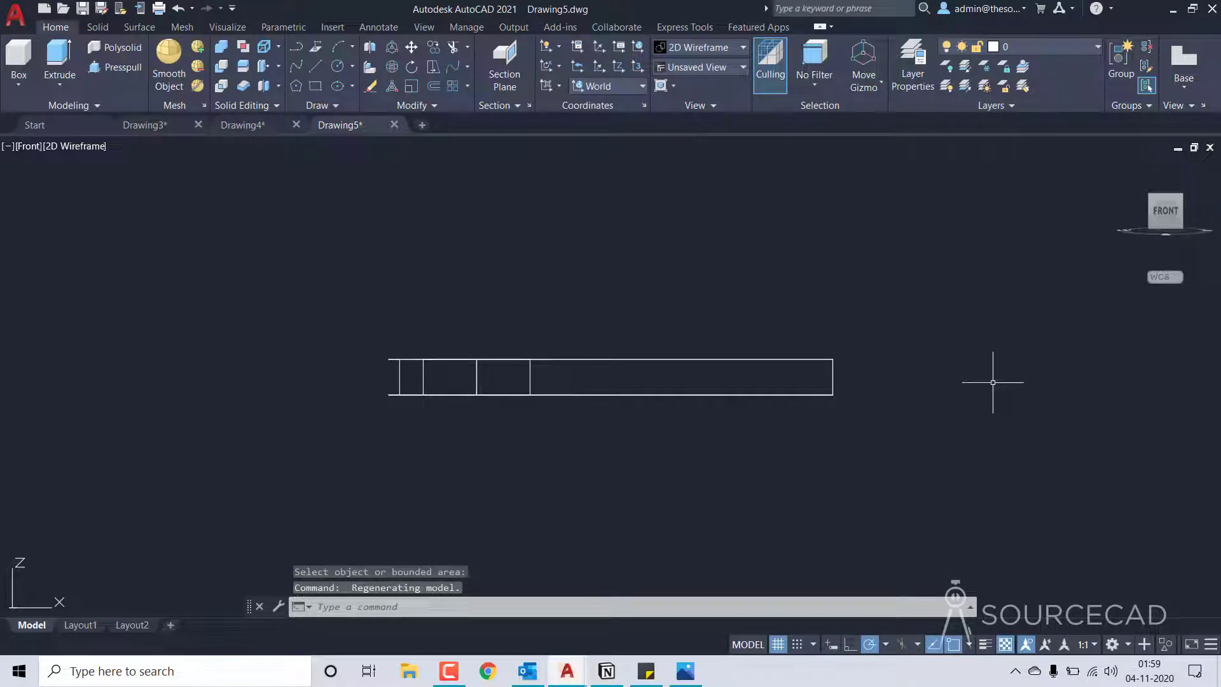
middle_click_drag(960, 381, 731, 368)
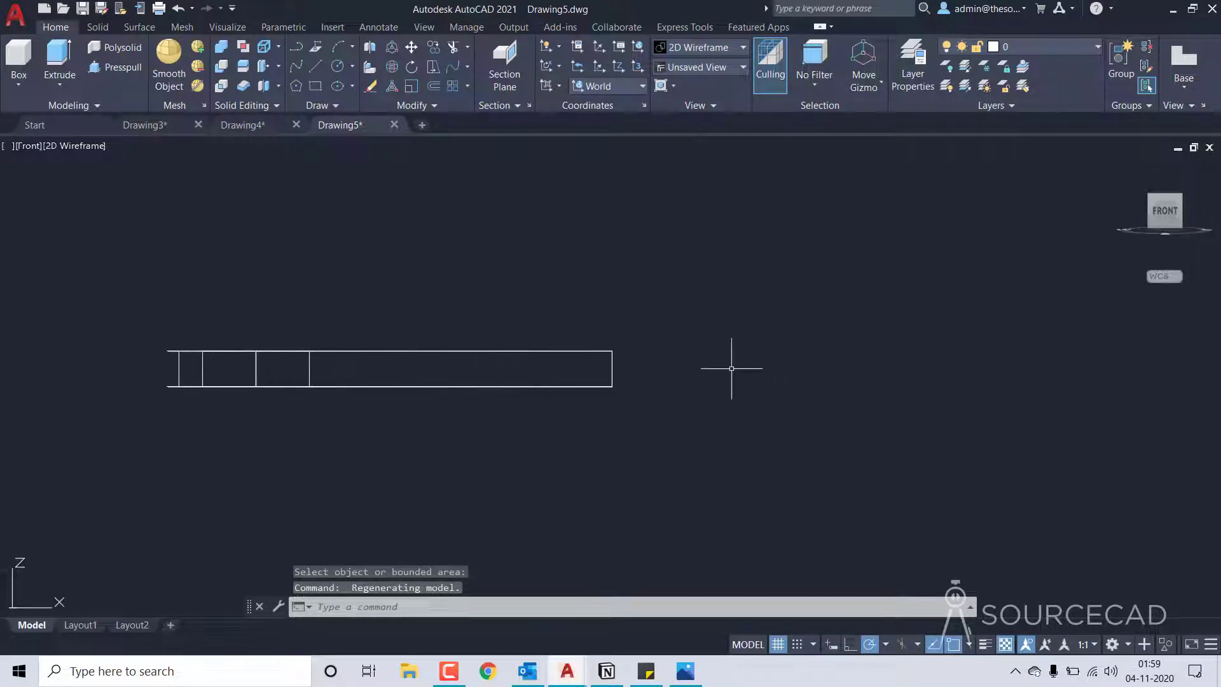
left_click(552, 86)
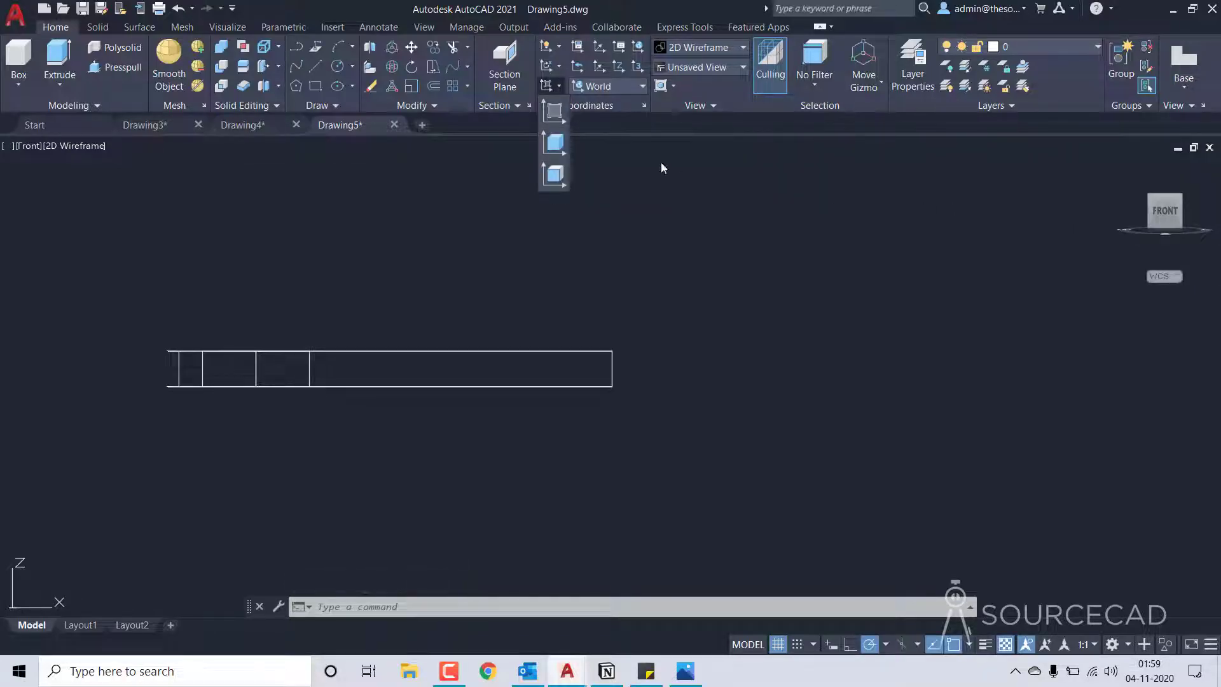
left_click(553, 111)
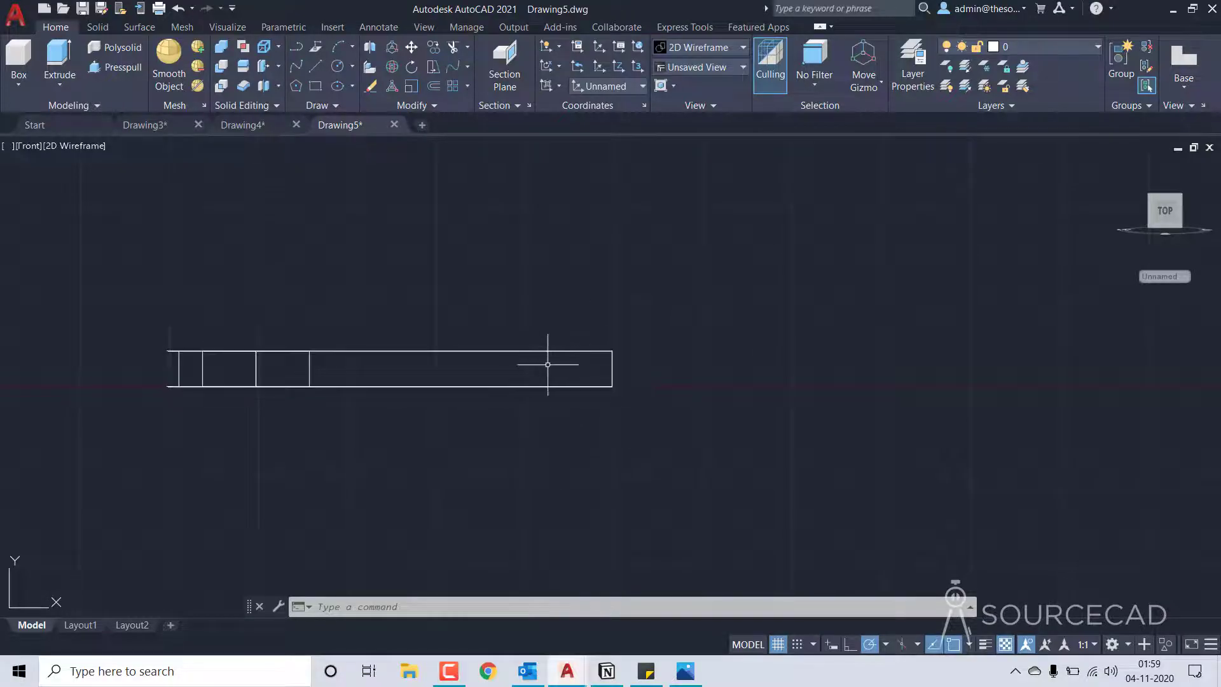
left_click(315, 86)
middle_click_drag(796, 417, 571, 428)
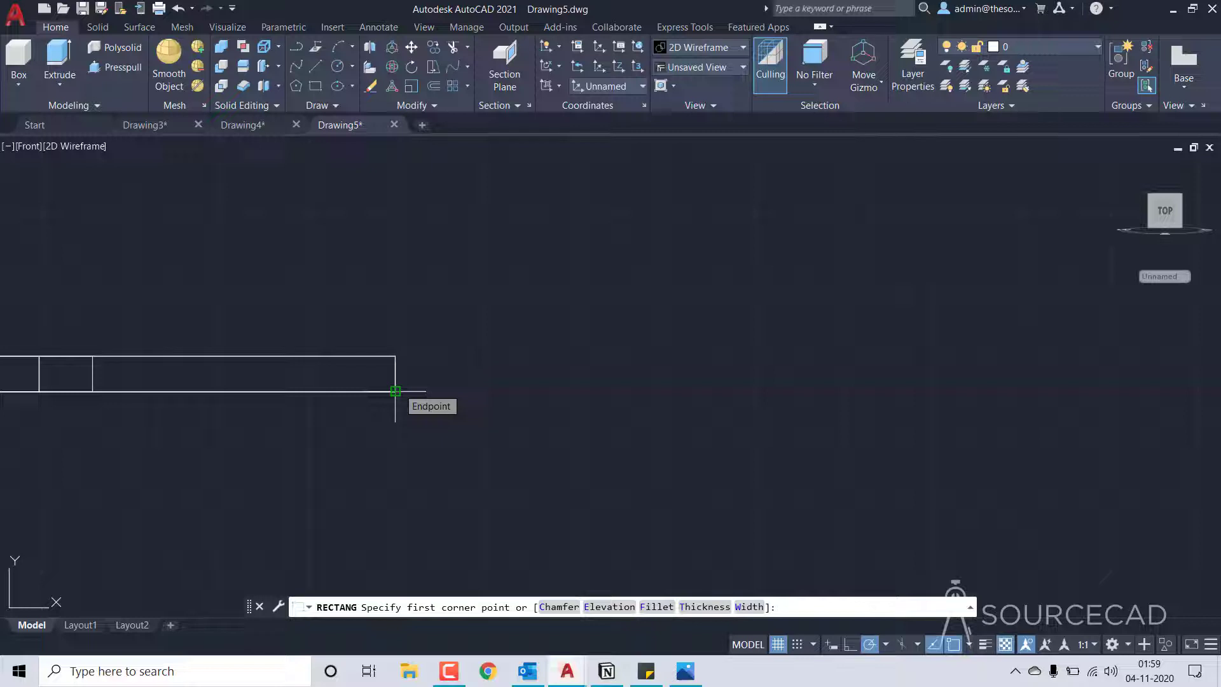
left_click(395, 390)
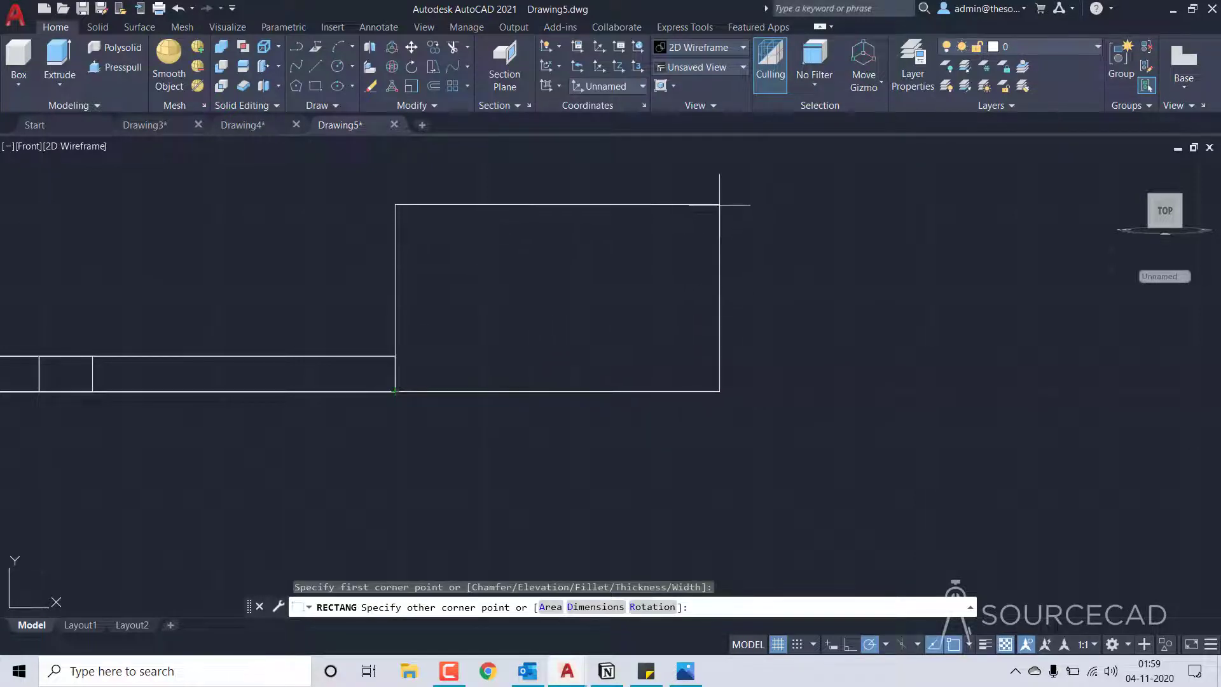
middle_click_drag(719, 204, 760, 280)
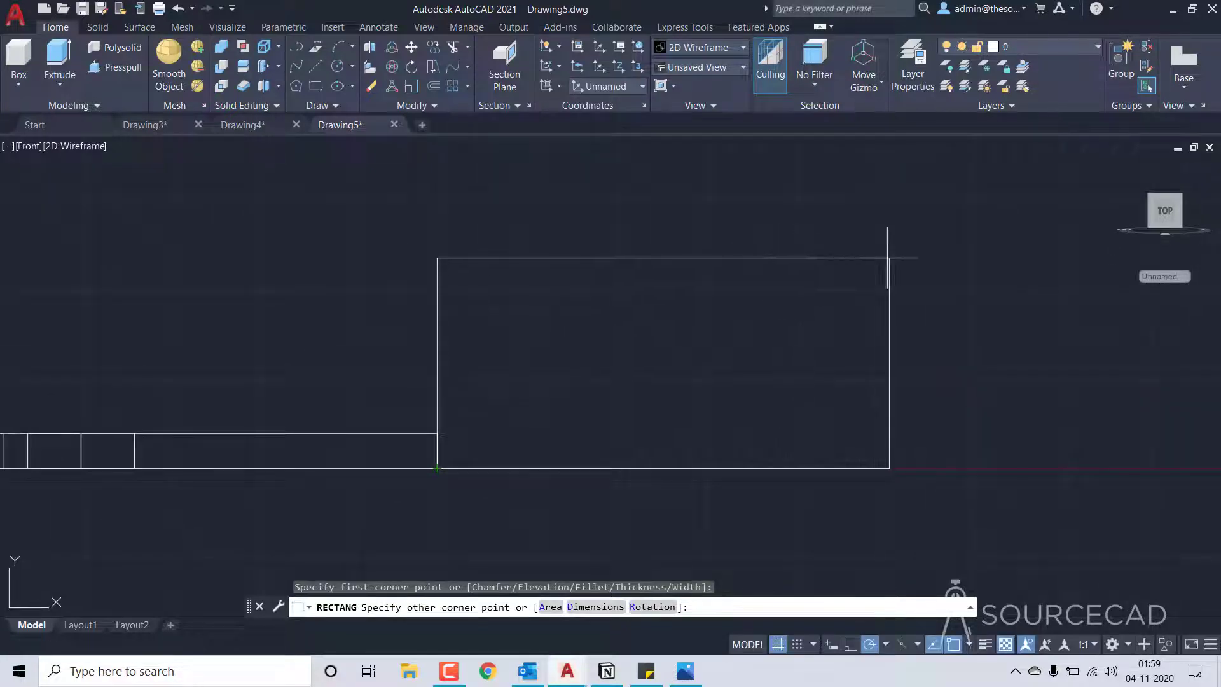
key("F8")
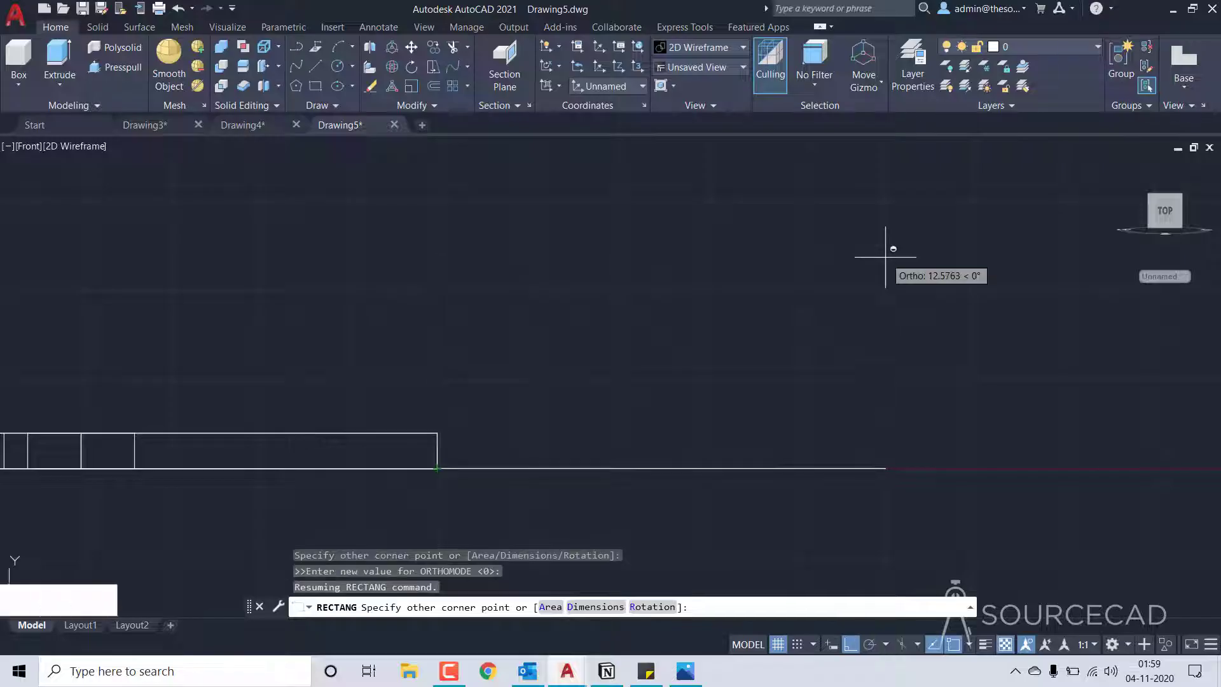
type("@10,5")
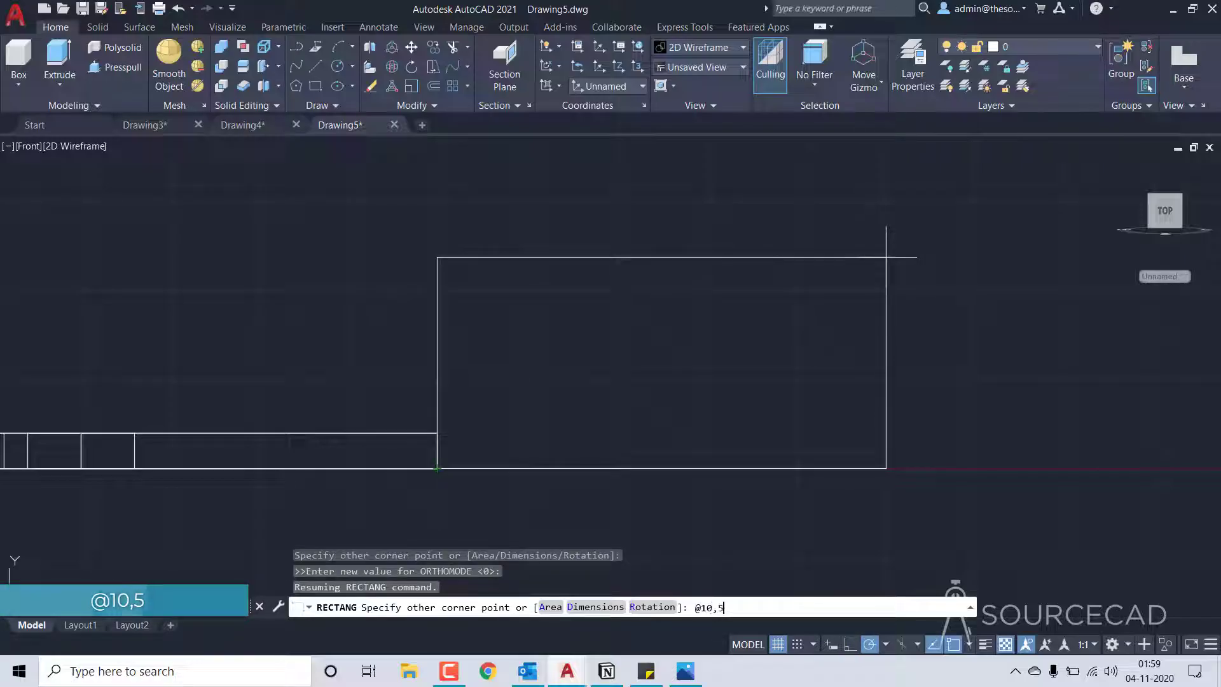
key("Return")
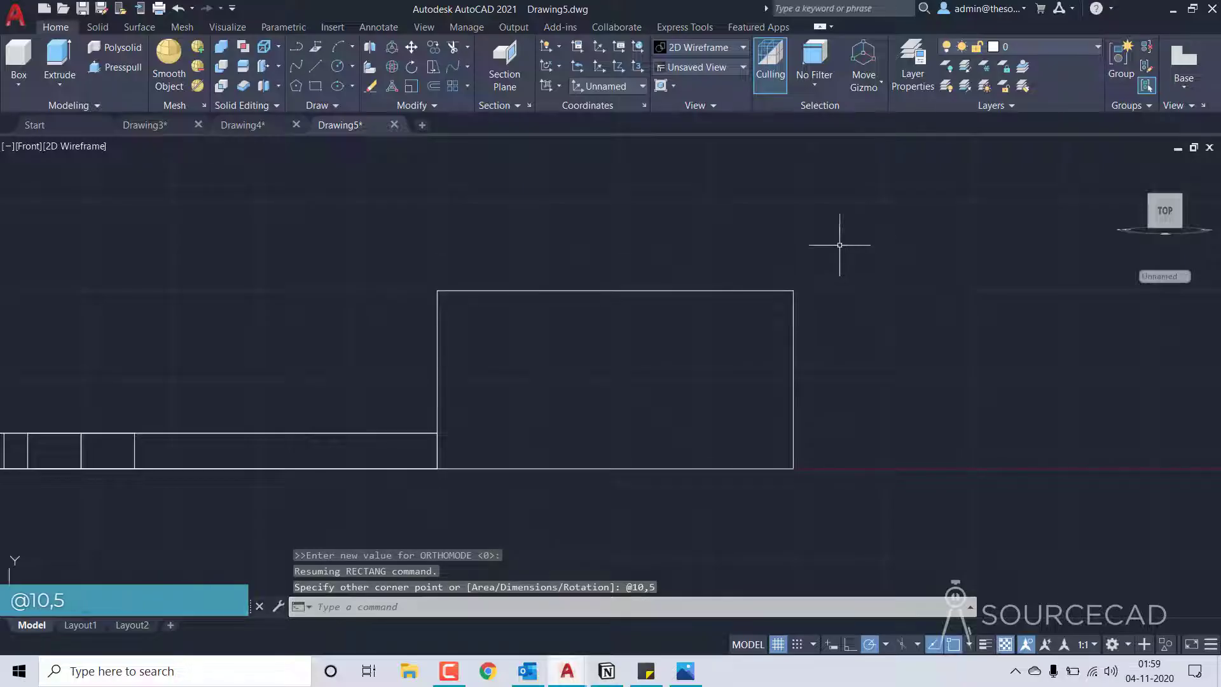
Centre a corner-reaching circle and a concentric 1.5-radius circle on the rectangle's right-edge midpoint
left_click(338, 68)
left_click(792, 380)
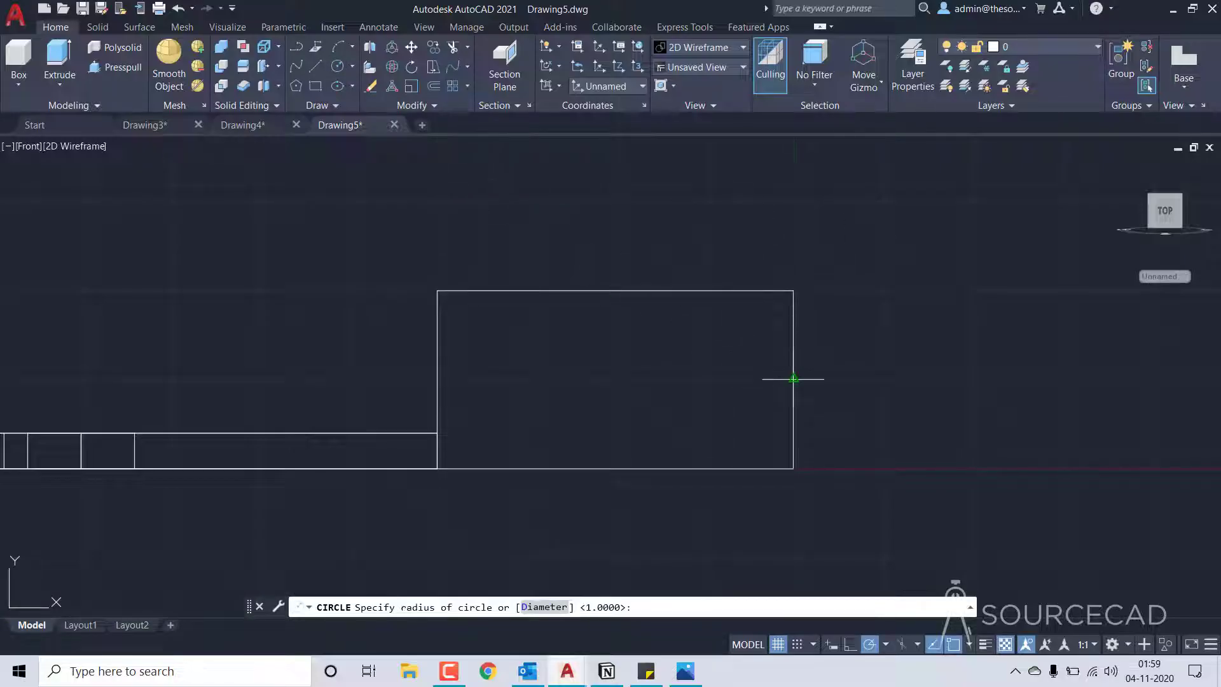
left_click(793, 290)
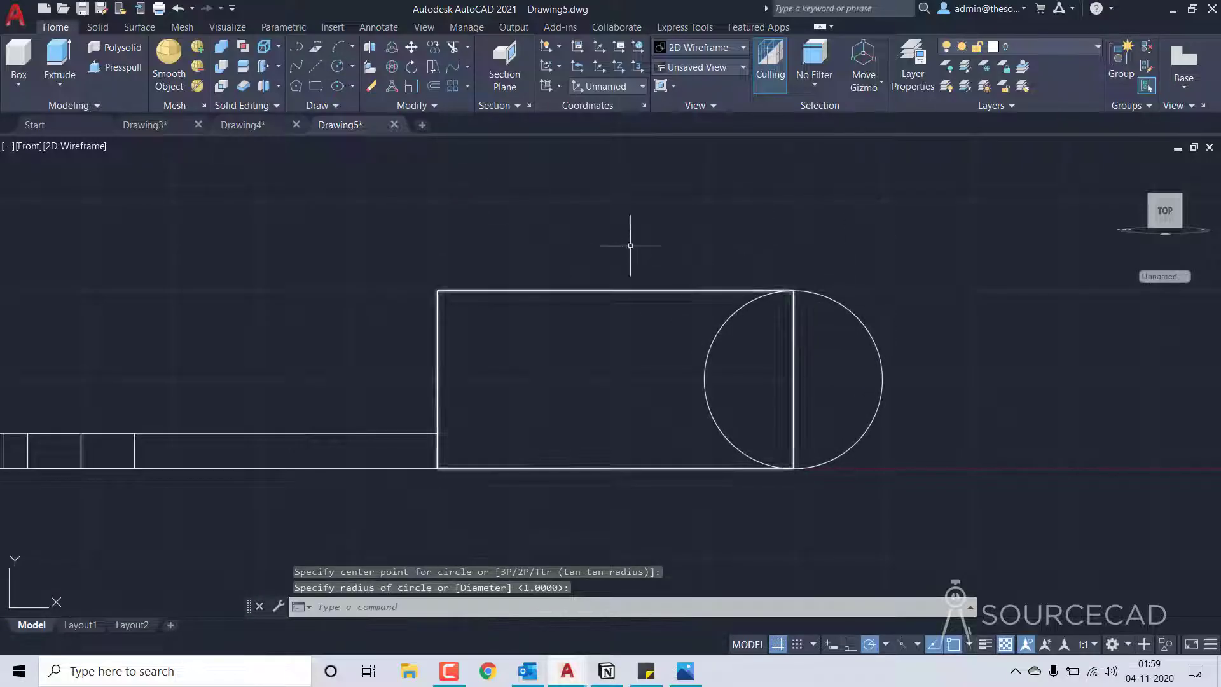
left_click(339, 67)
left_click(793, 380)
type("1.5")
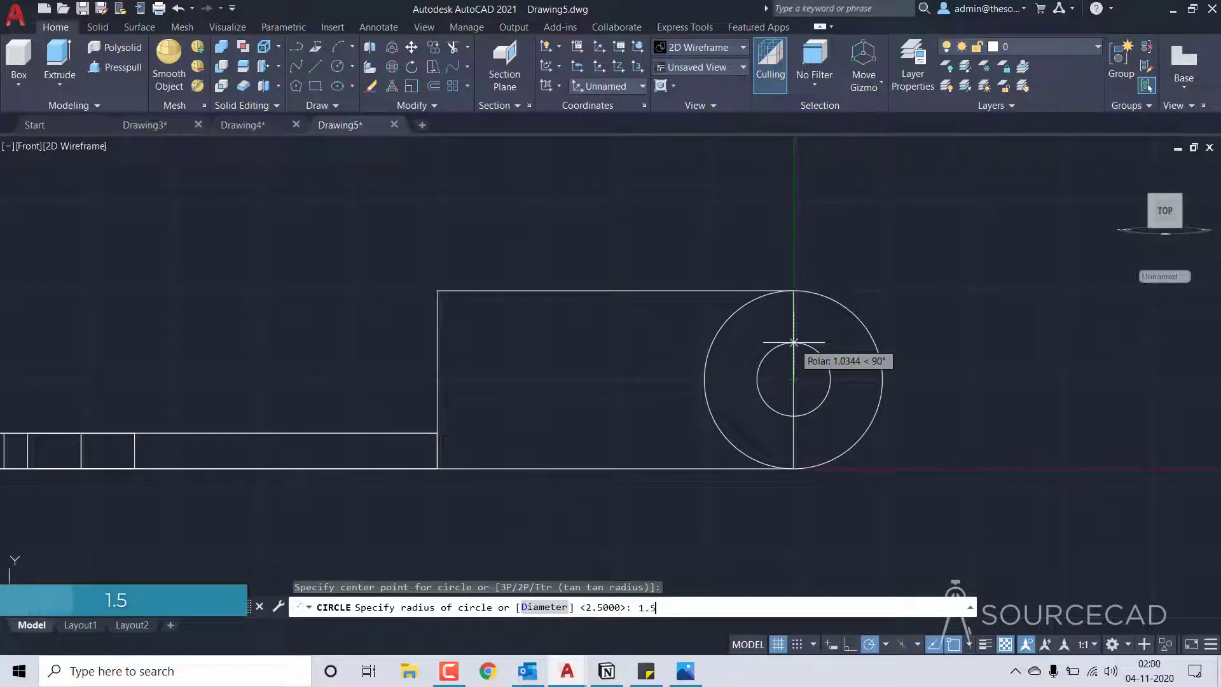
key("Return")
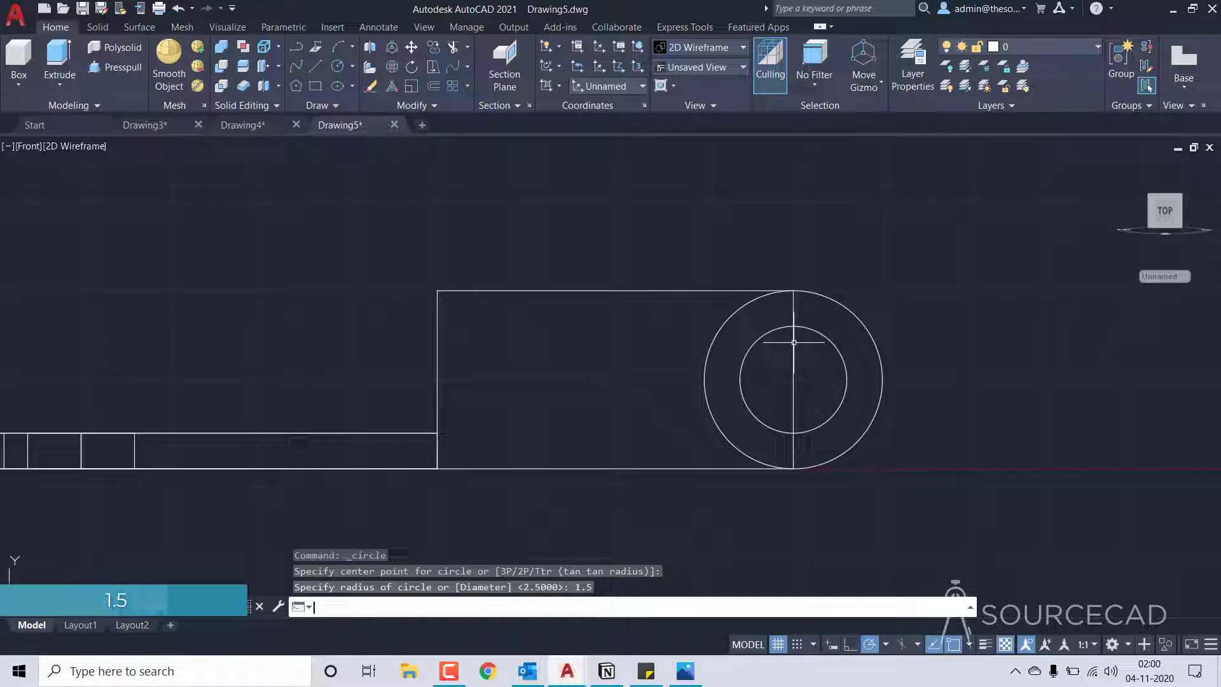
left_click(452, 47)
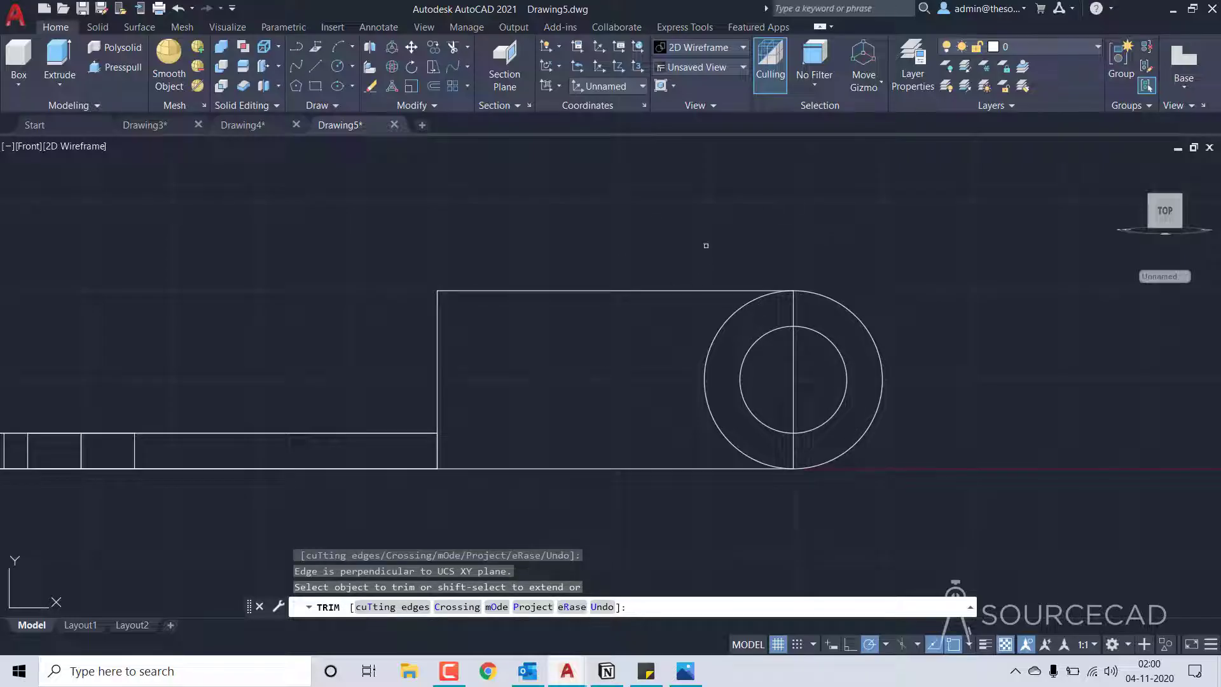
Break the outer circle between its top and bottom points, removing its left half
key("Escape")
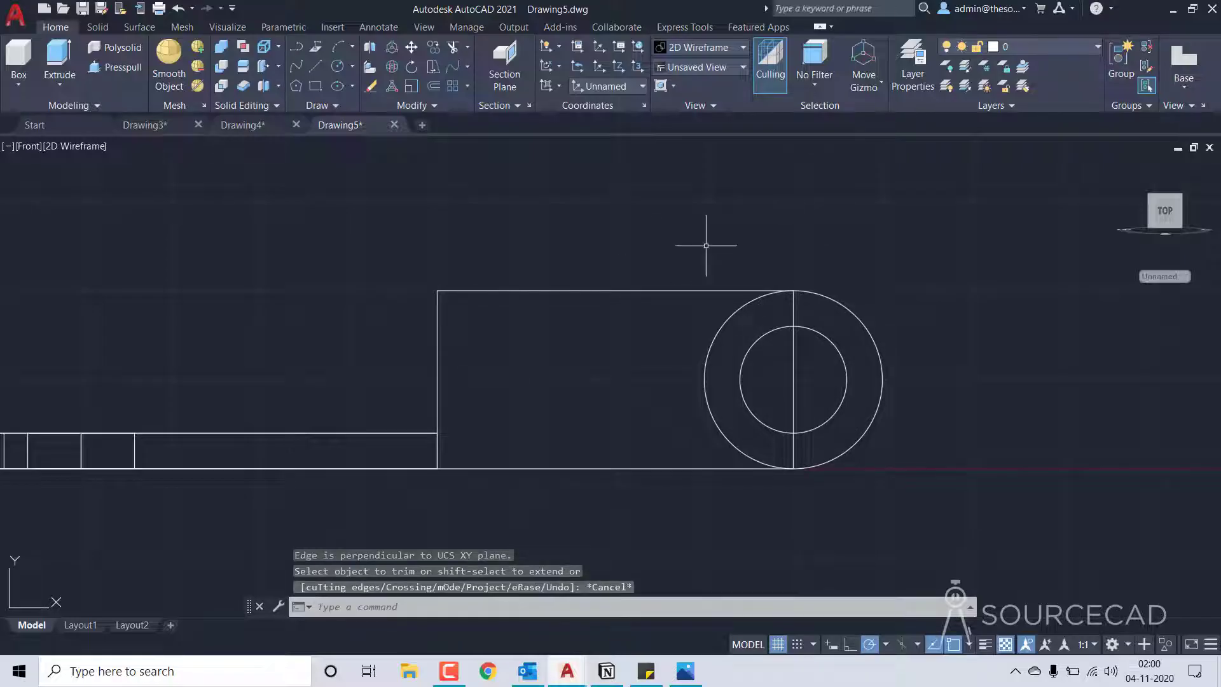
left_click(414, 106)
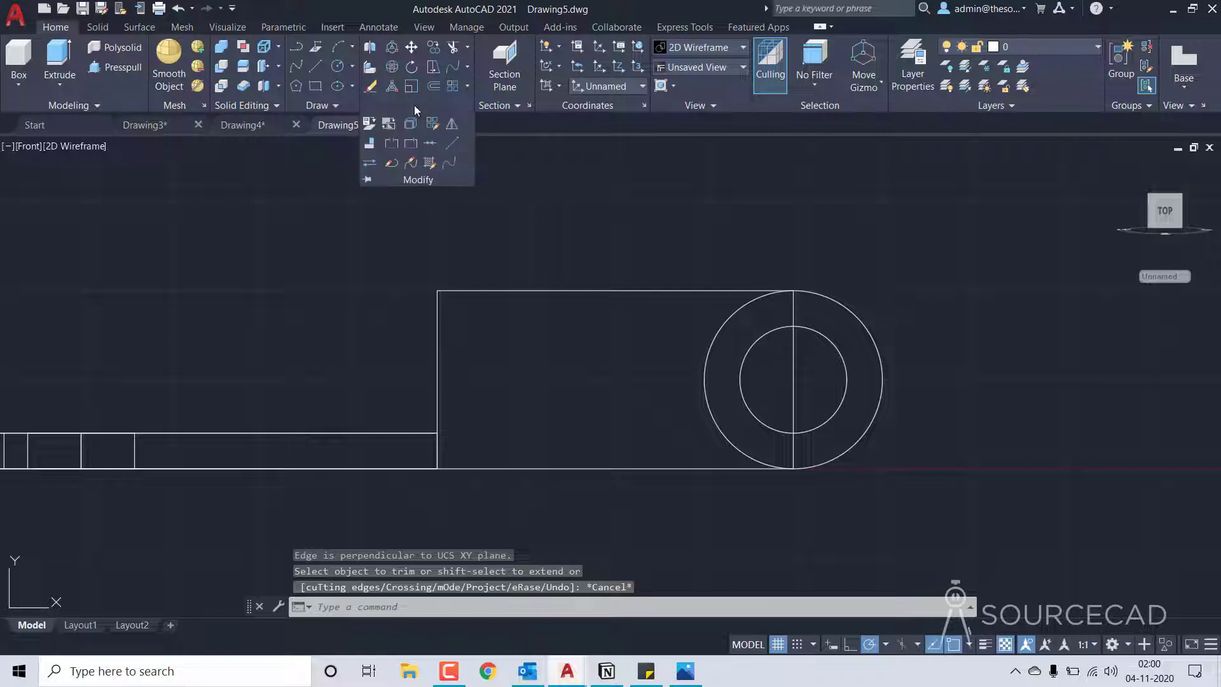
left_click(389, 142)
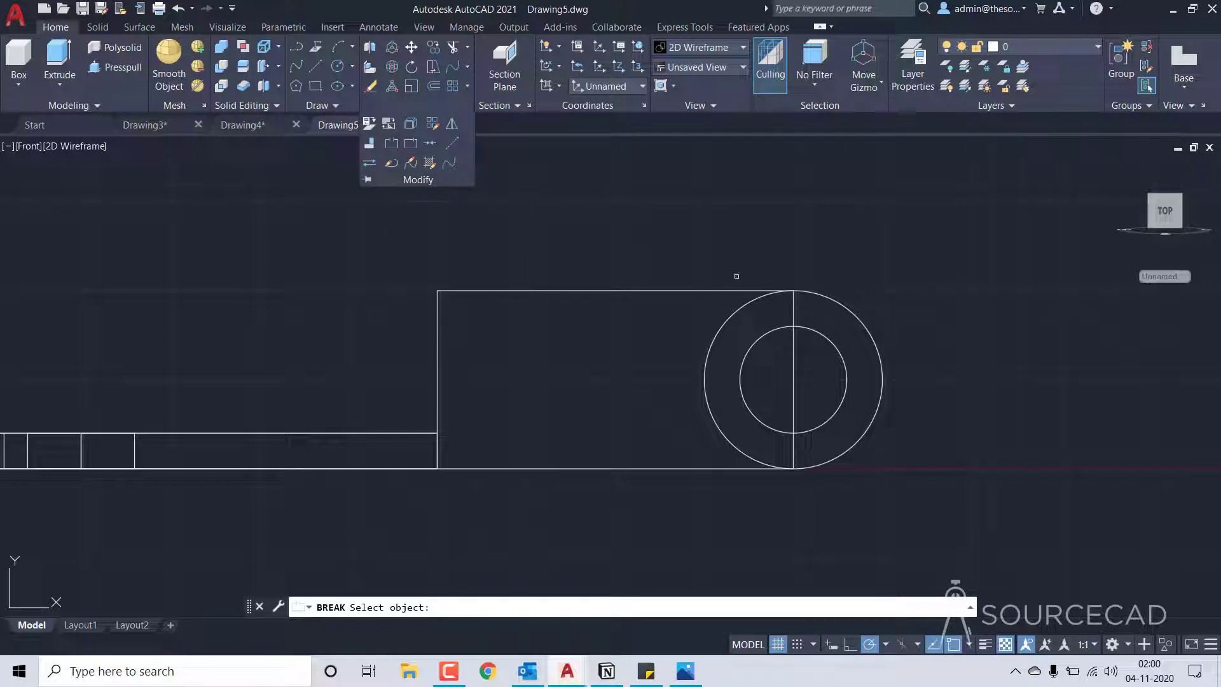
left_click(817, 293)
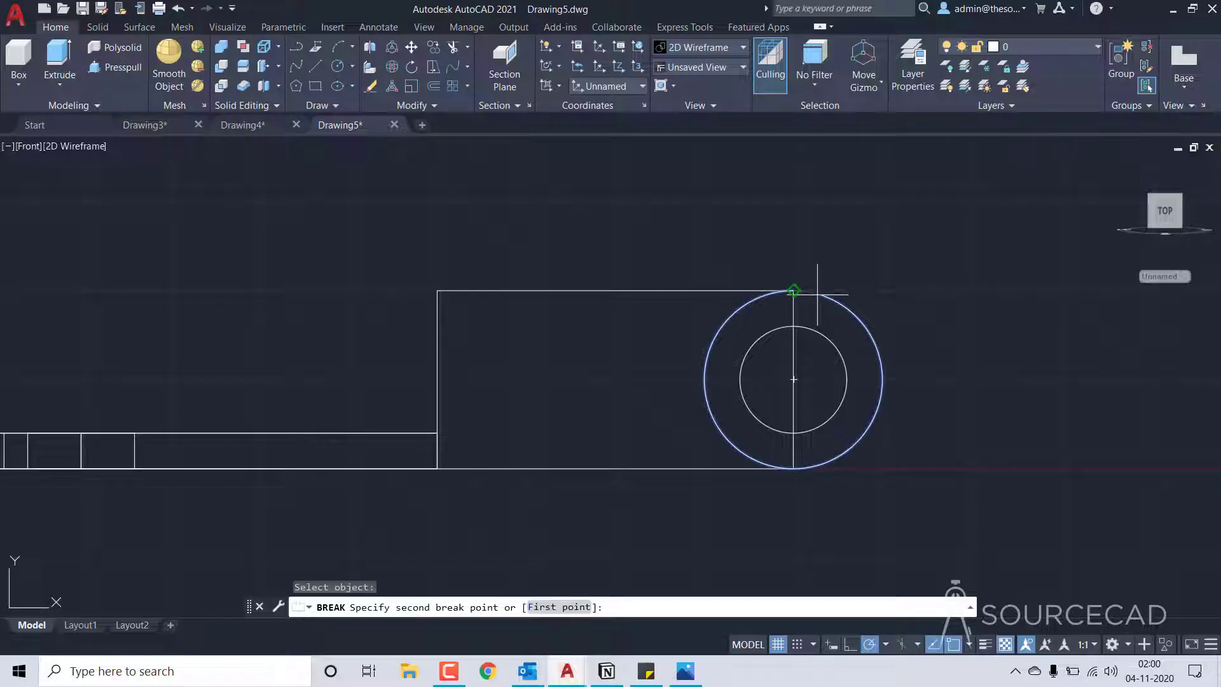
left_click(557, 608)
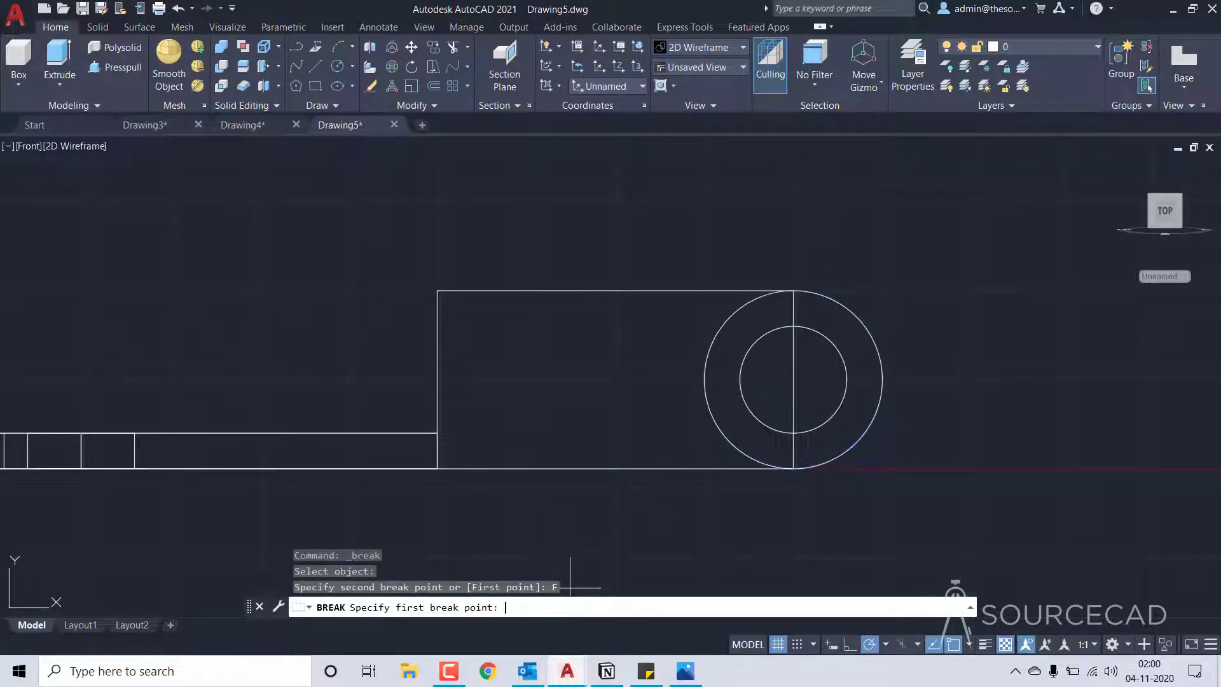
left_click(792, 290)
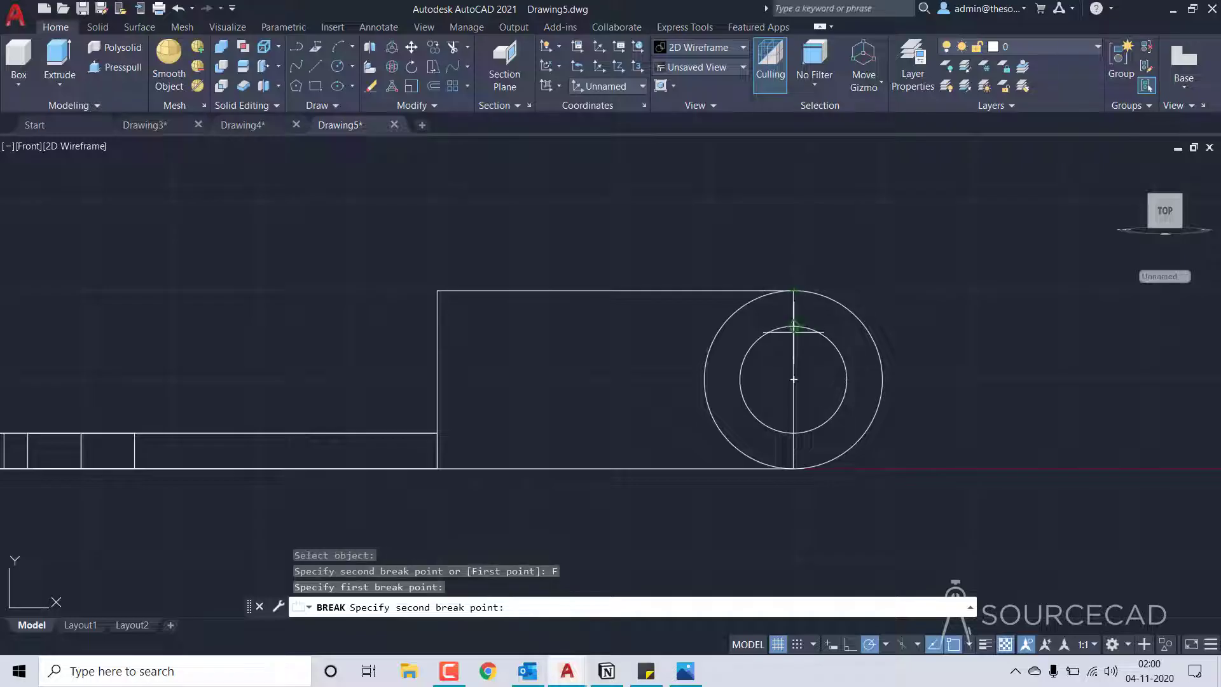
left_click(791, 471)
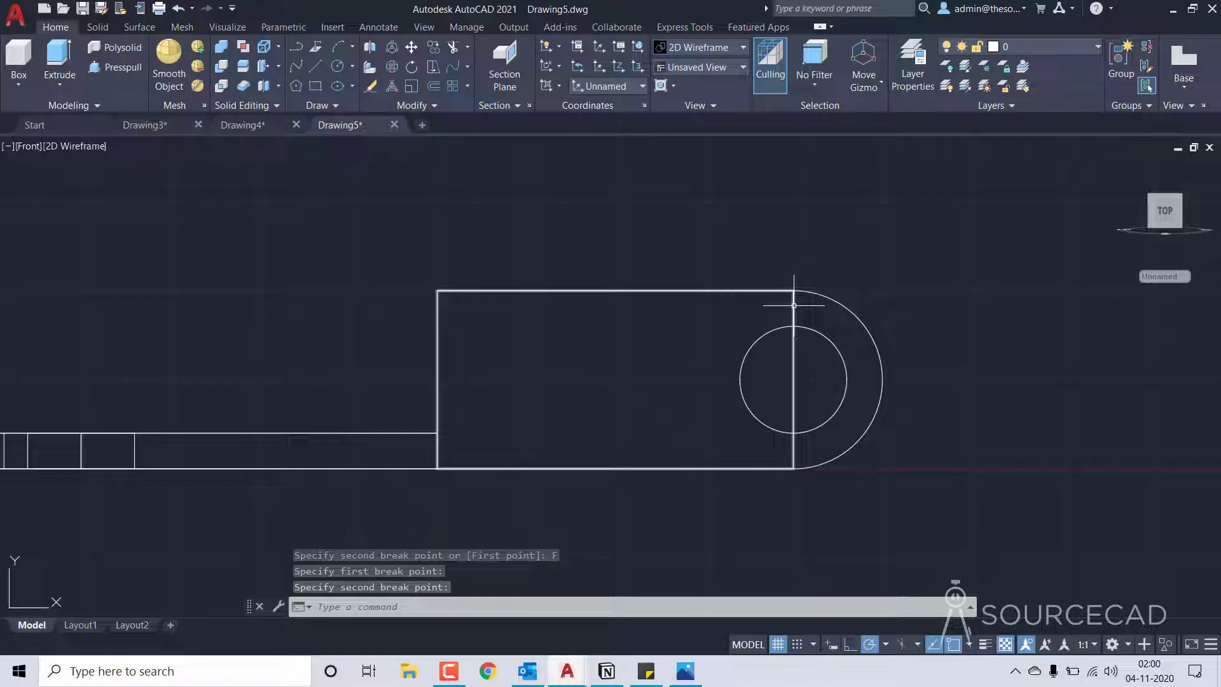
Break the rectangle from the arc's bottom end to the top right corner
left_click(434, 106)
left_click(387, 144)
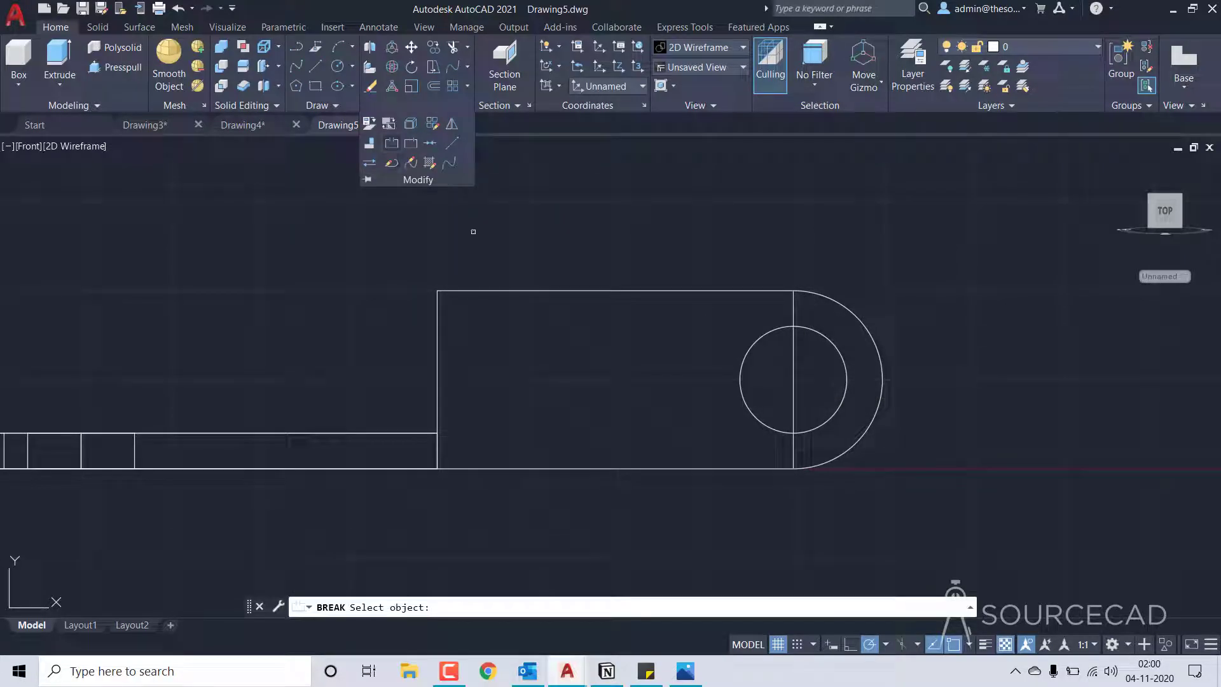
left_click(709, 470)
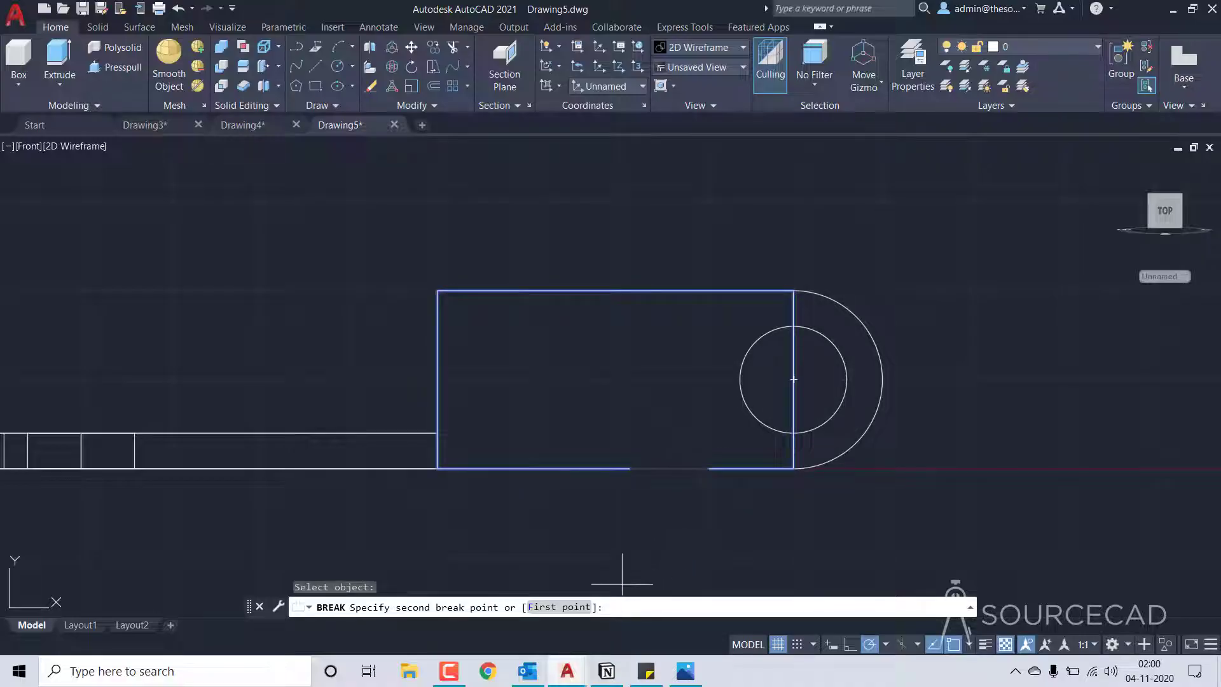
left_click(559, 607)
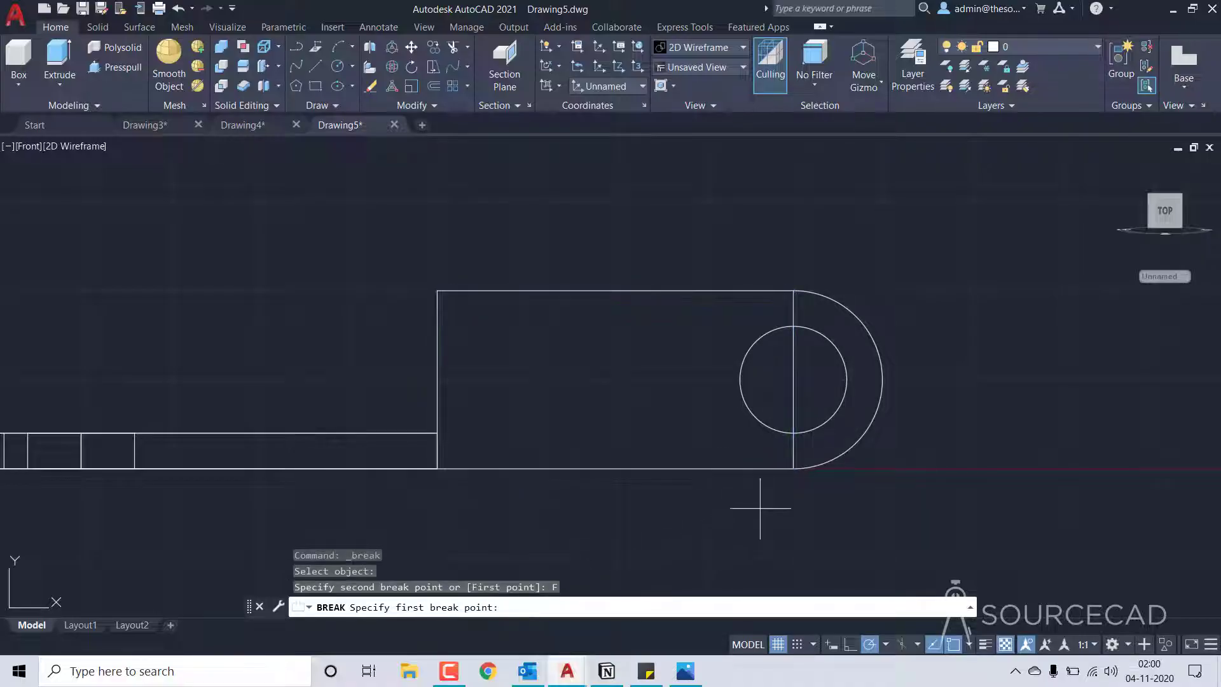
left_click(793, 469)
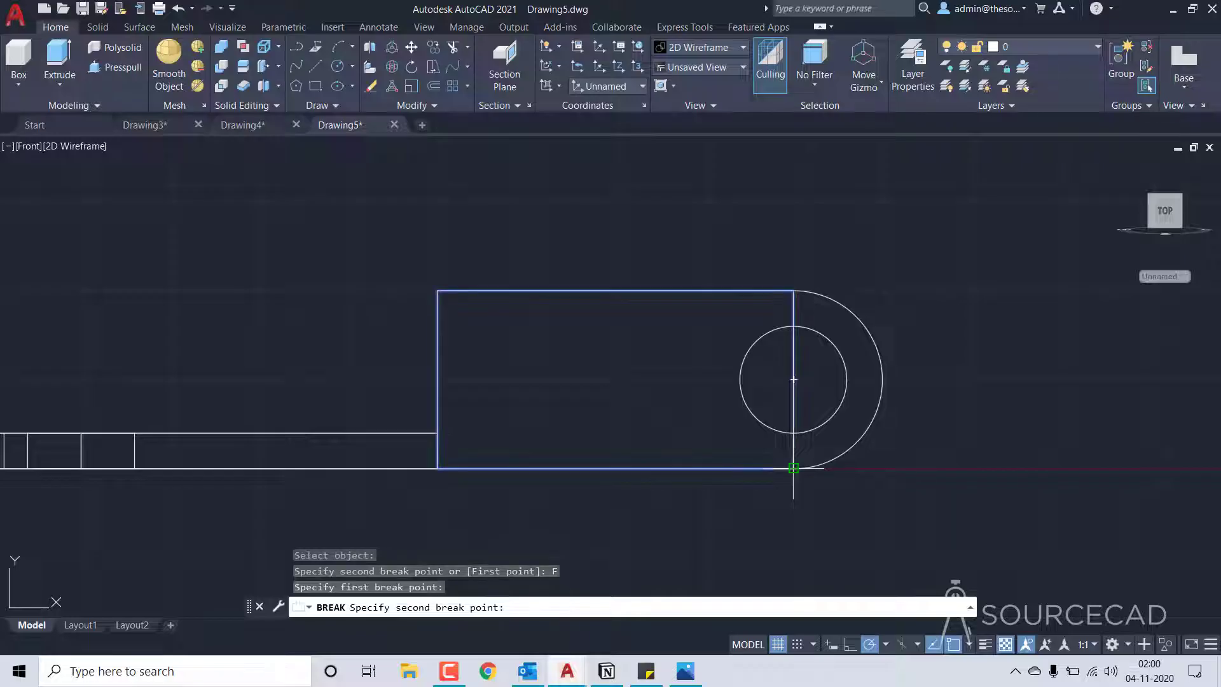
left_click(790, 296)
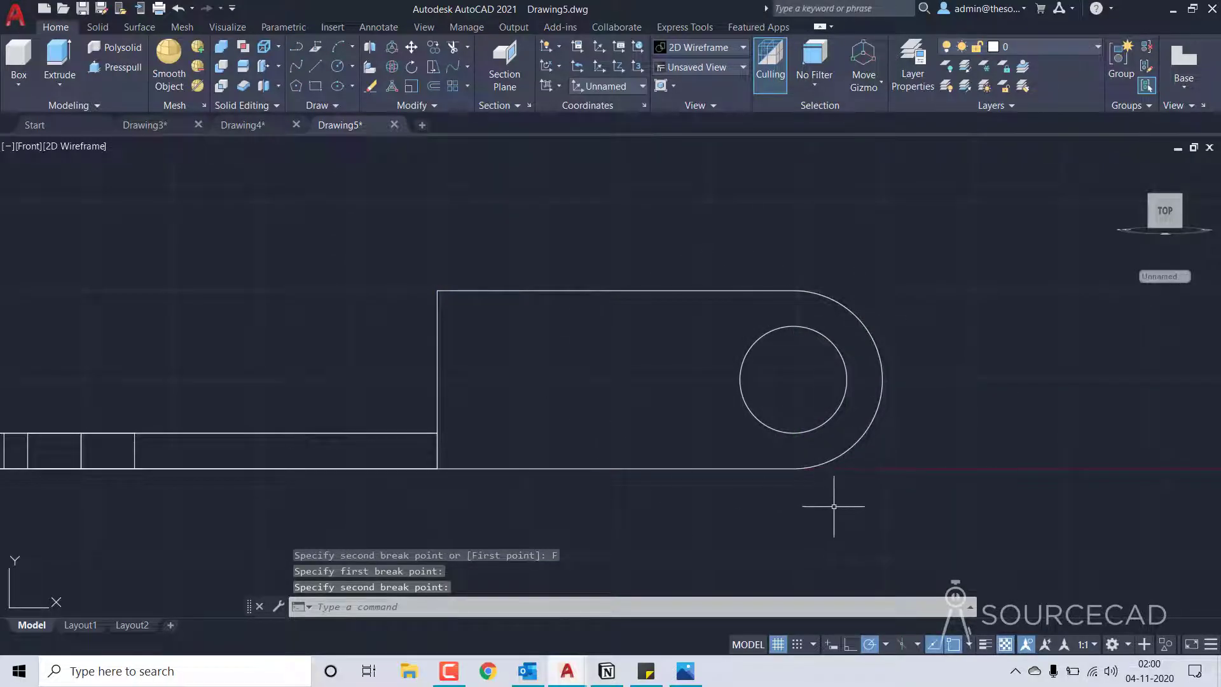
left_click(766, 291)
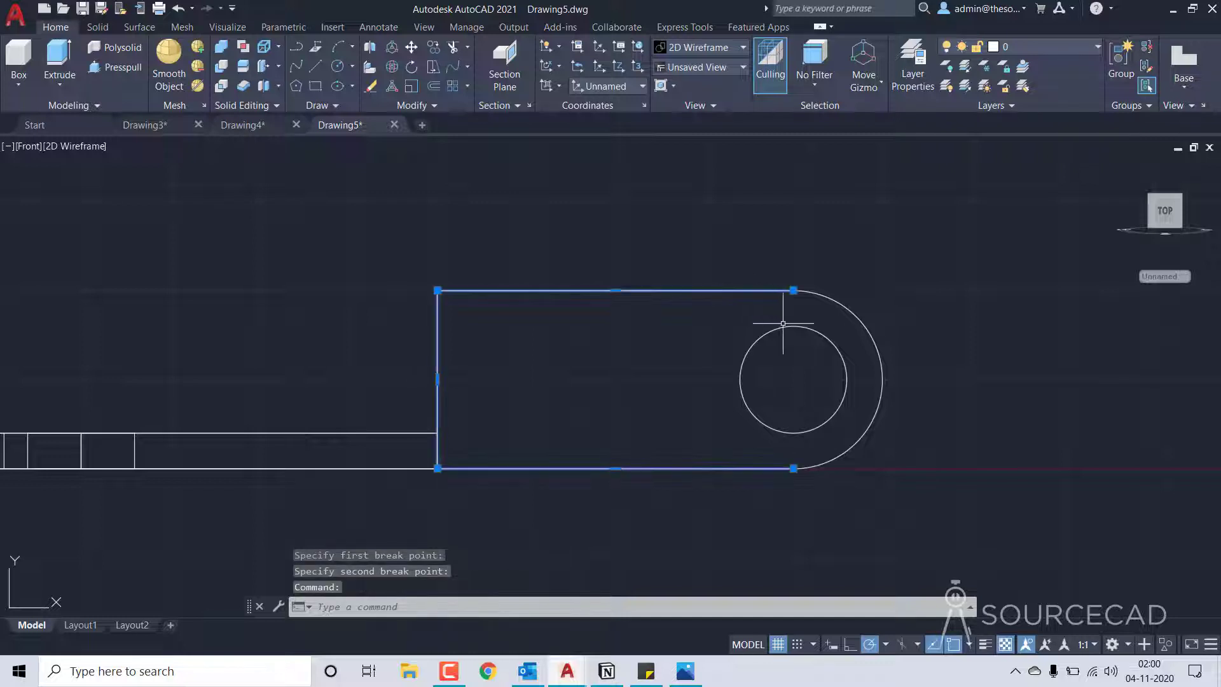
Join the rectangle lines and arc into one polyline, then view the part isometrically
left_click(820, 294)
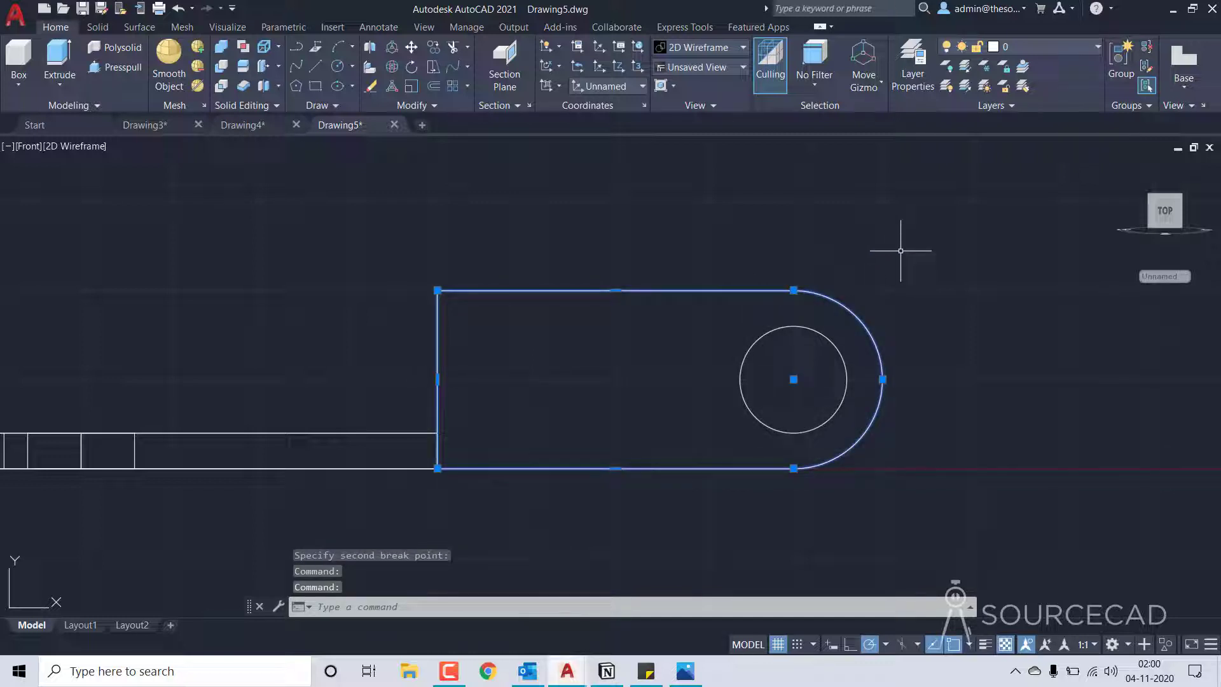
left_click(414, 106)
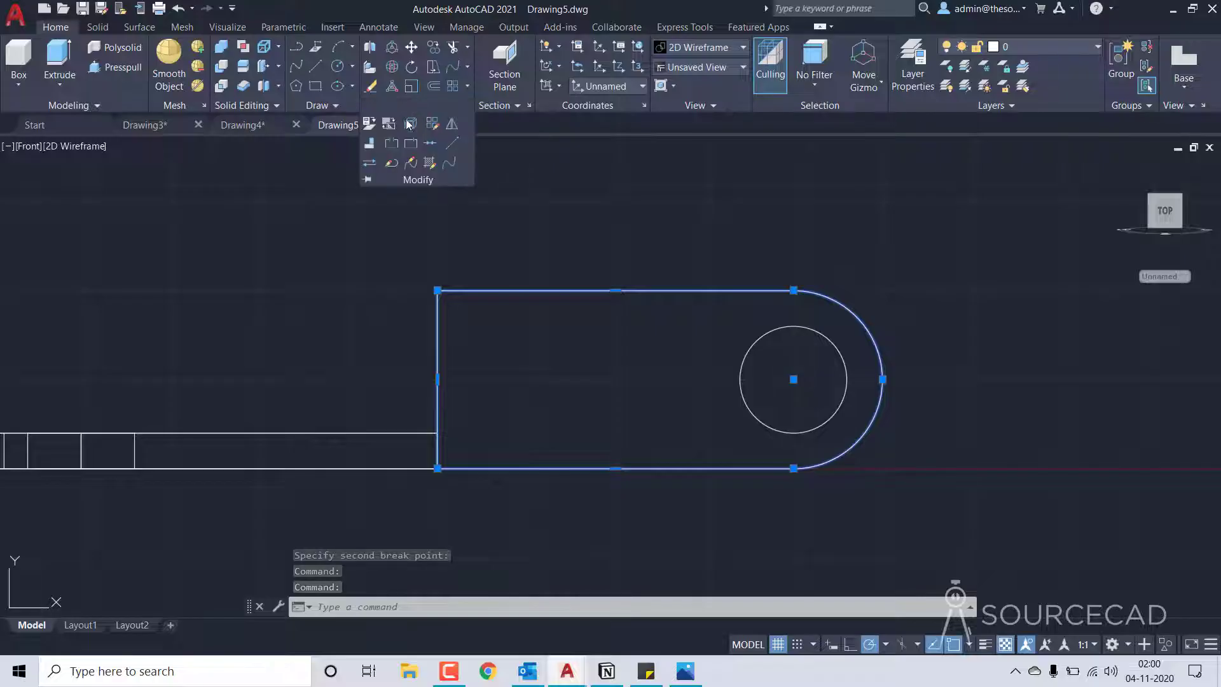
left_click(431, 145)
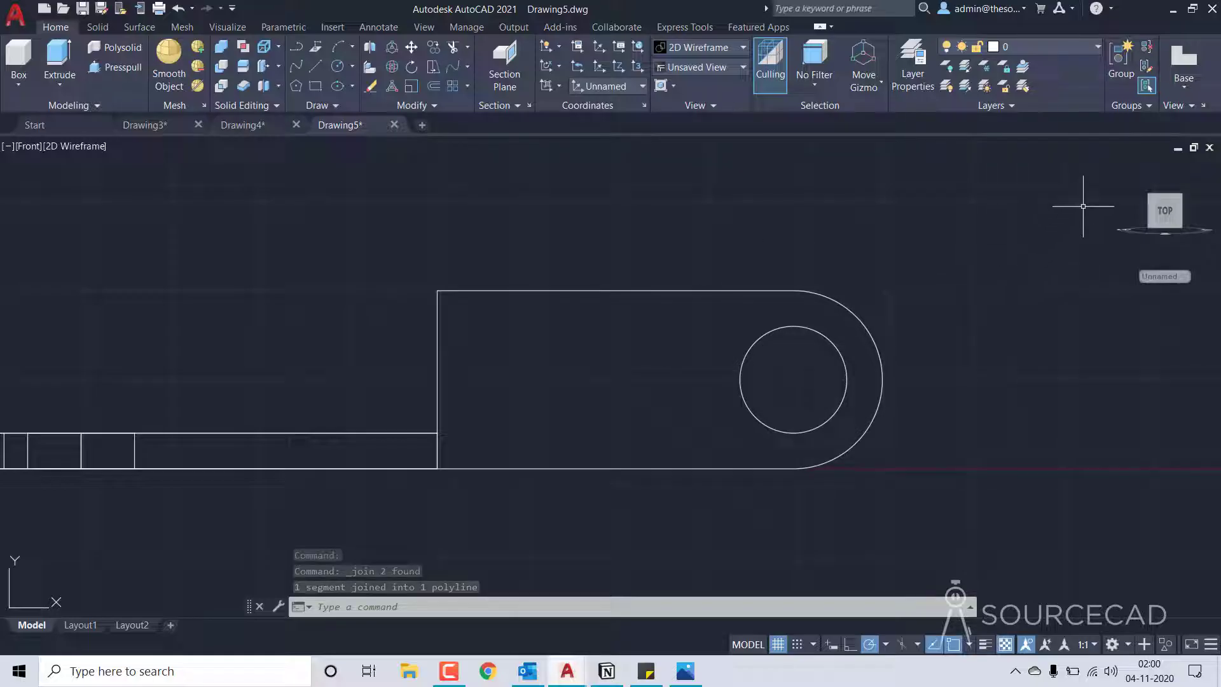
left_click(1122, 170)
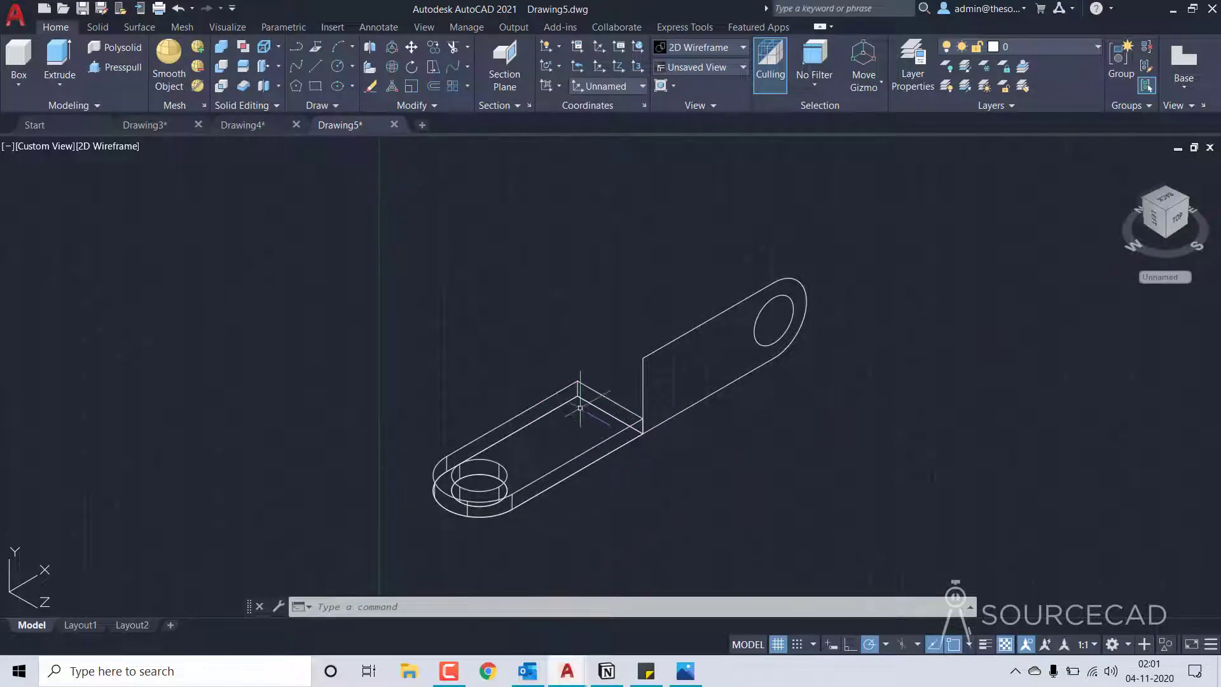
Move the upright profile and hole circle 3 units down from its corner
left_click(797, 414)
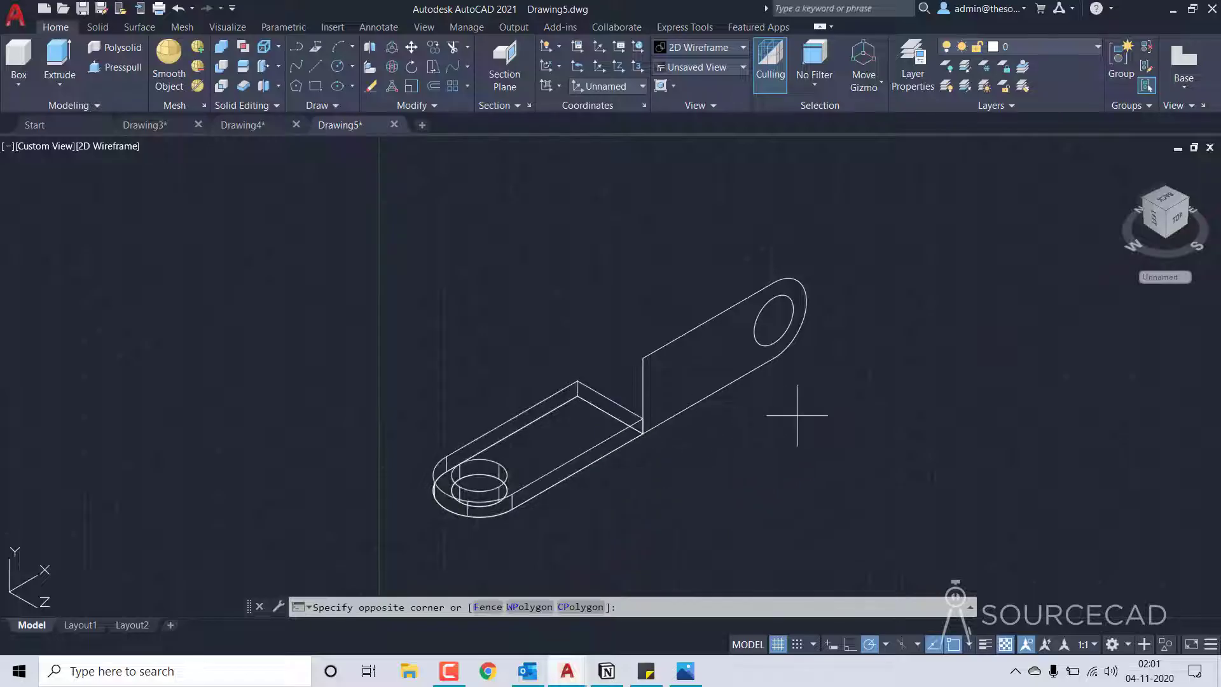
left_click(753, 335)
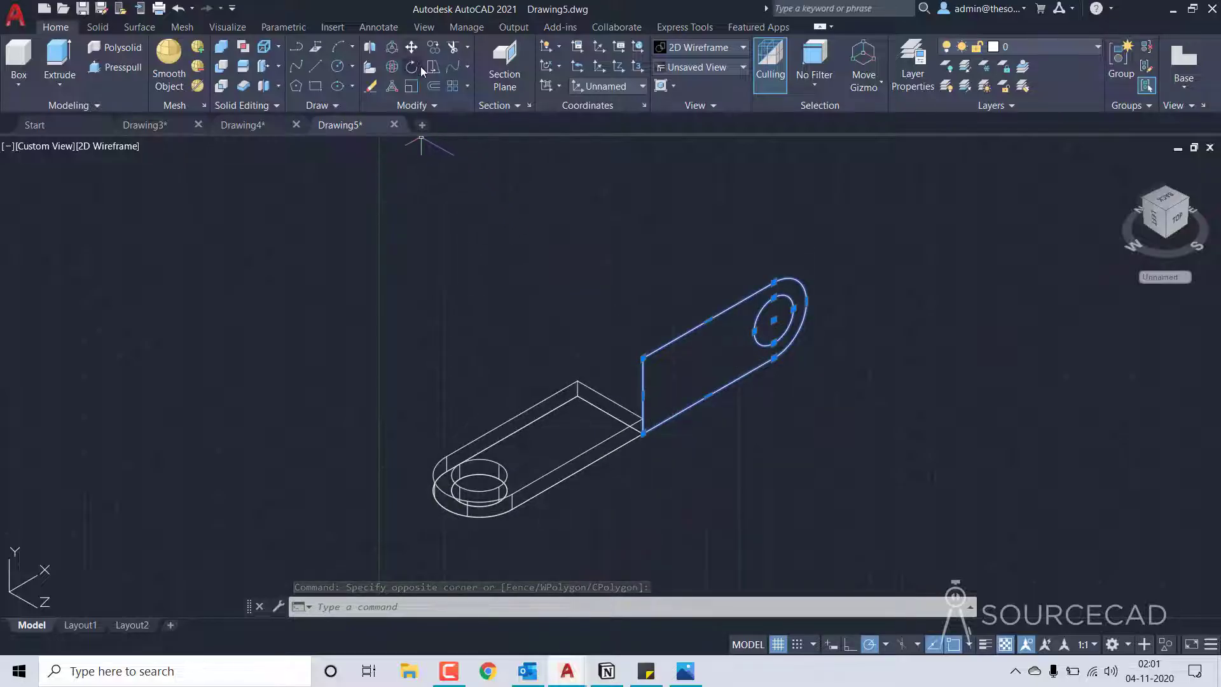
left_click(414, 47)
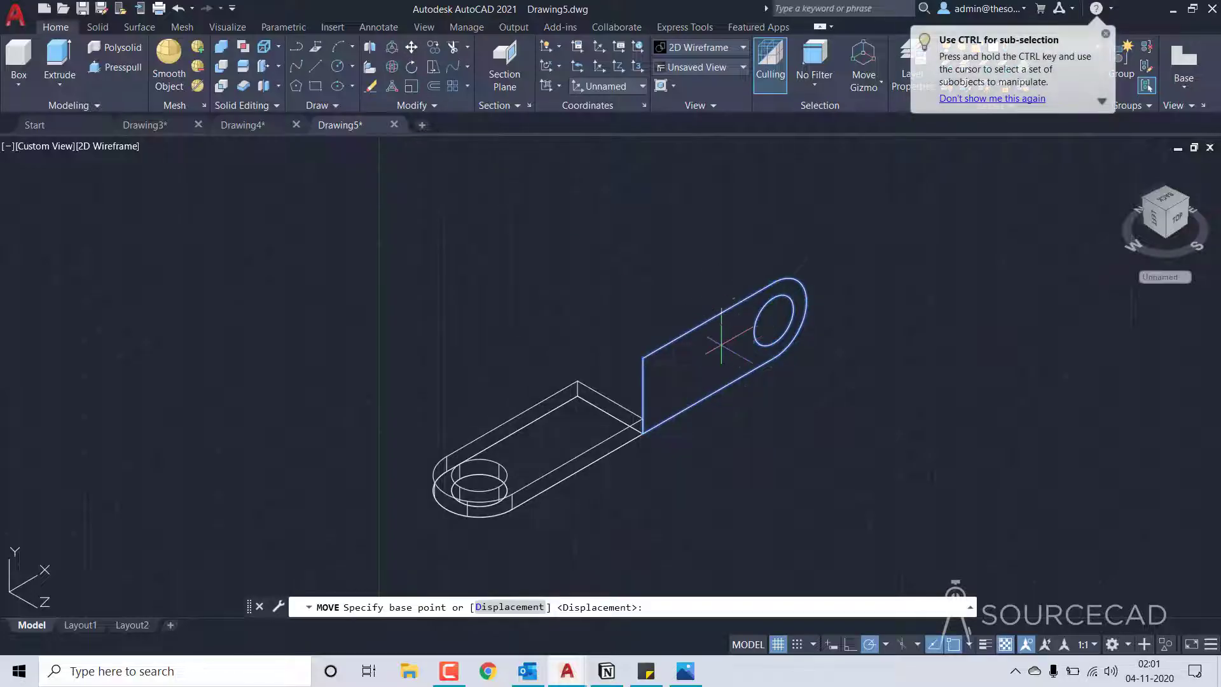
left_click(642, 433)
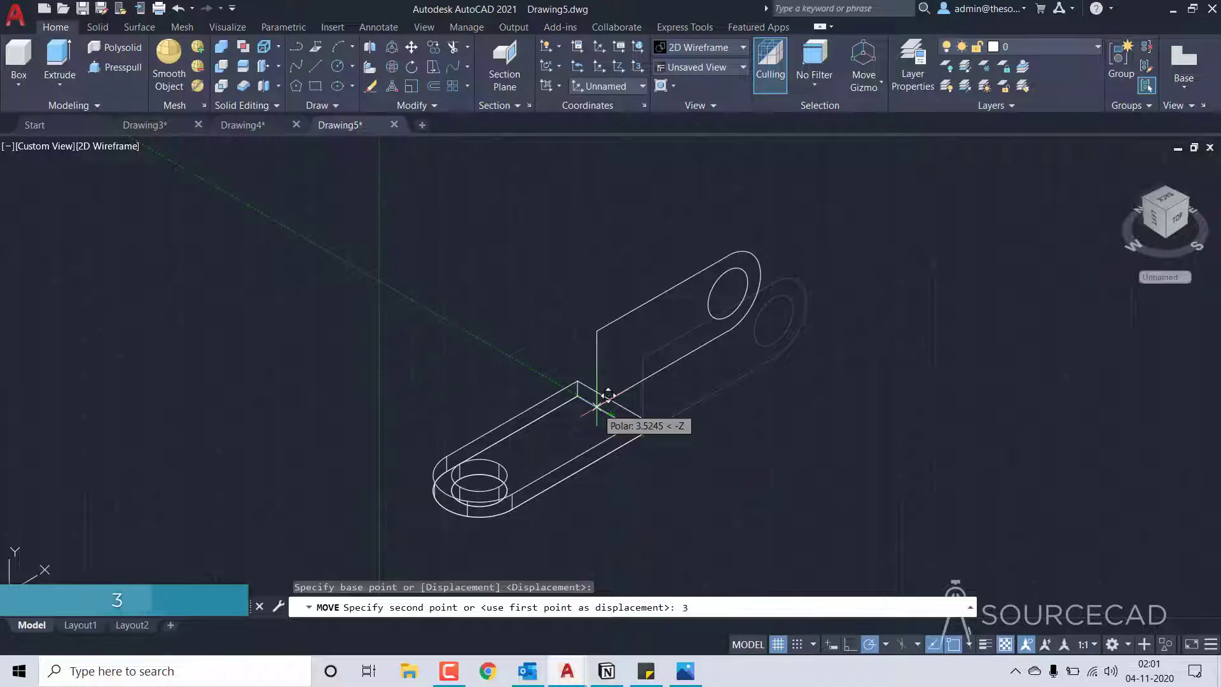
key("Return")
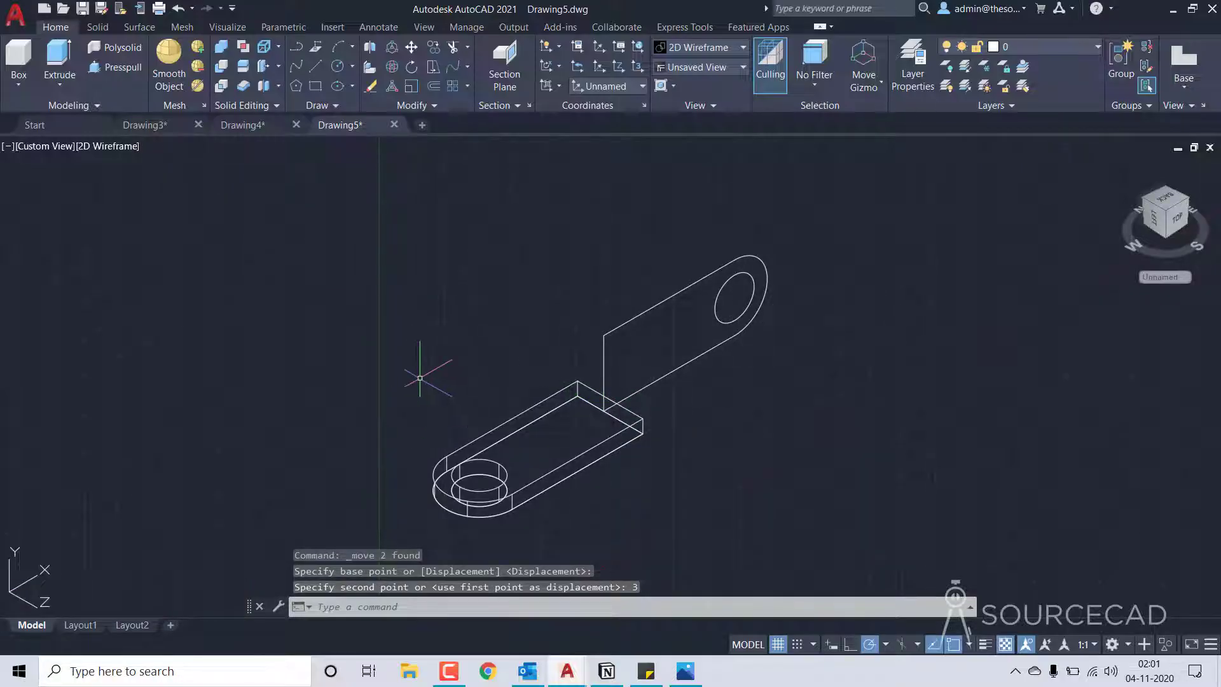
Try extruding and press-pulling the upright profile, cancelling both attempts
left_click(59, 64)
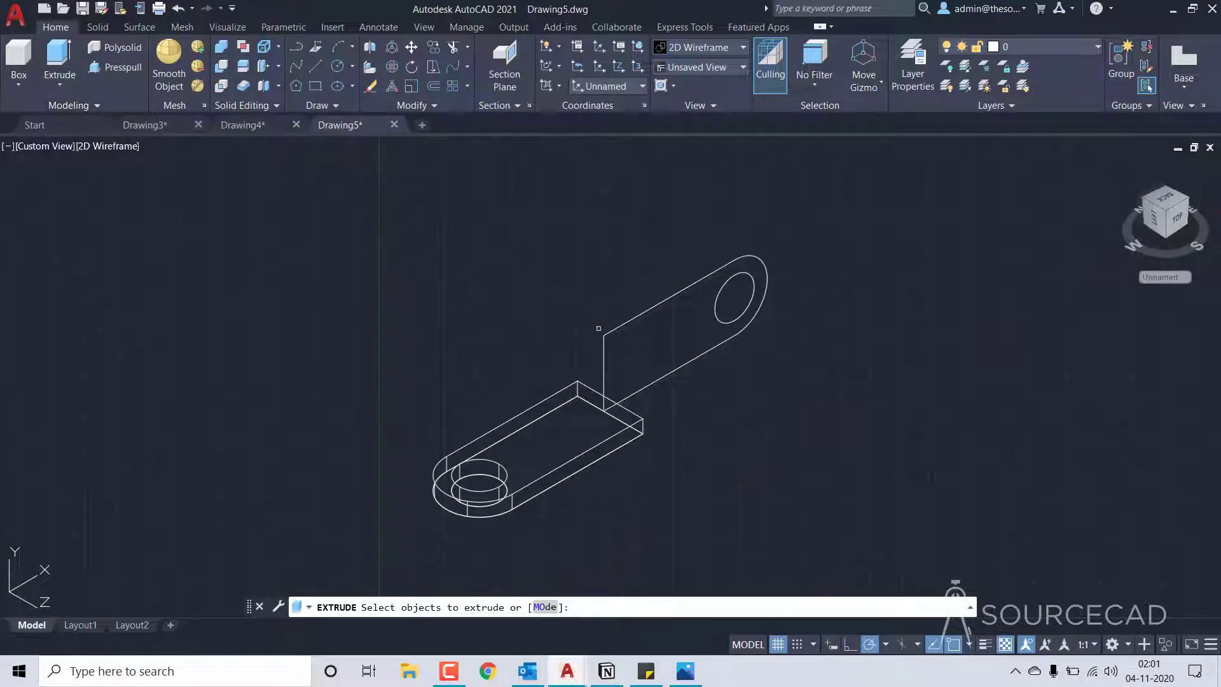
left_click(685, 288)
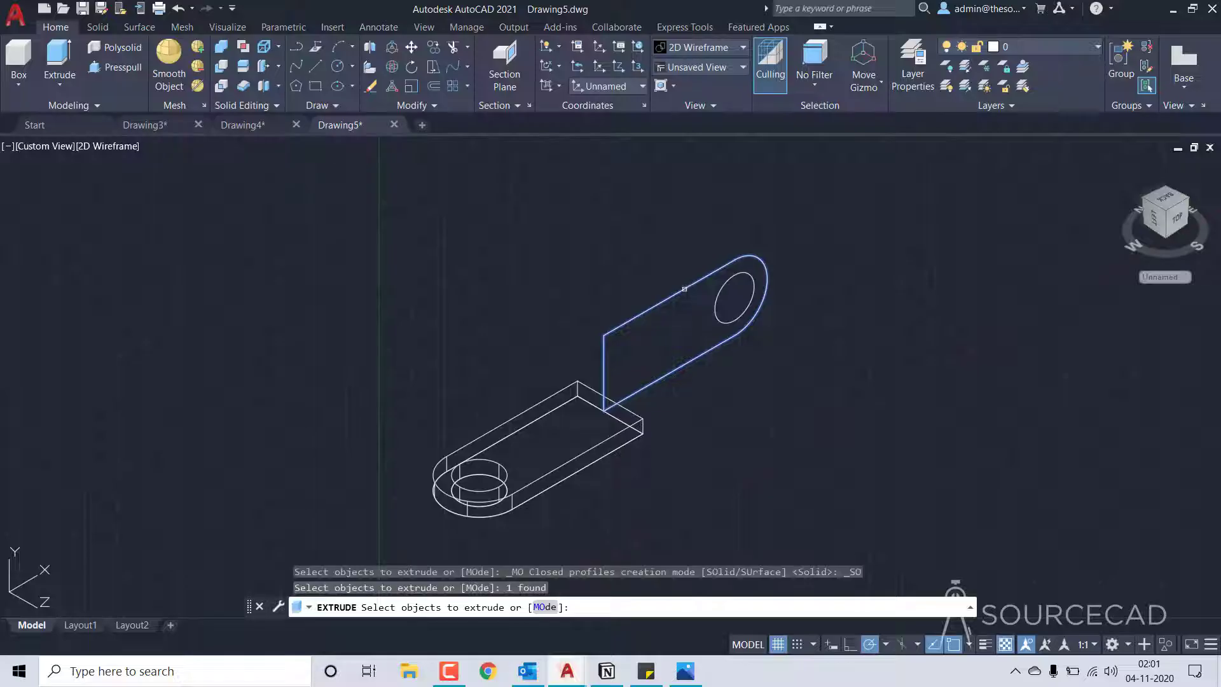
right_click(636, 261)
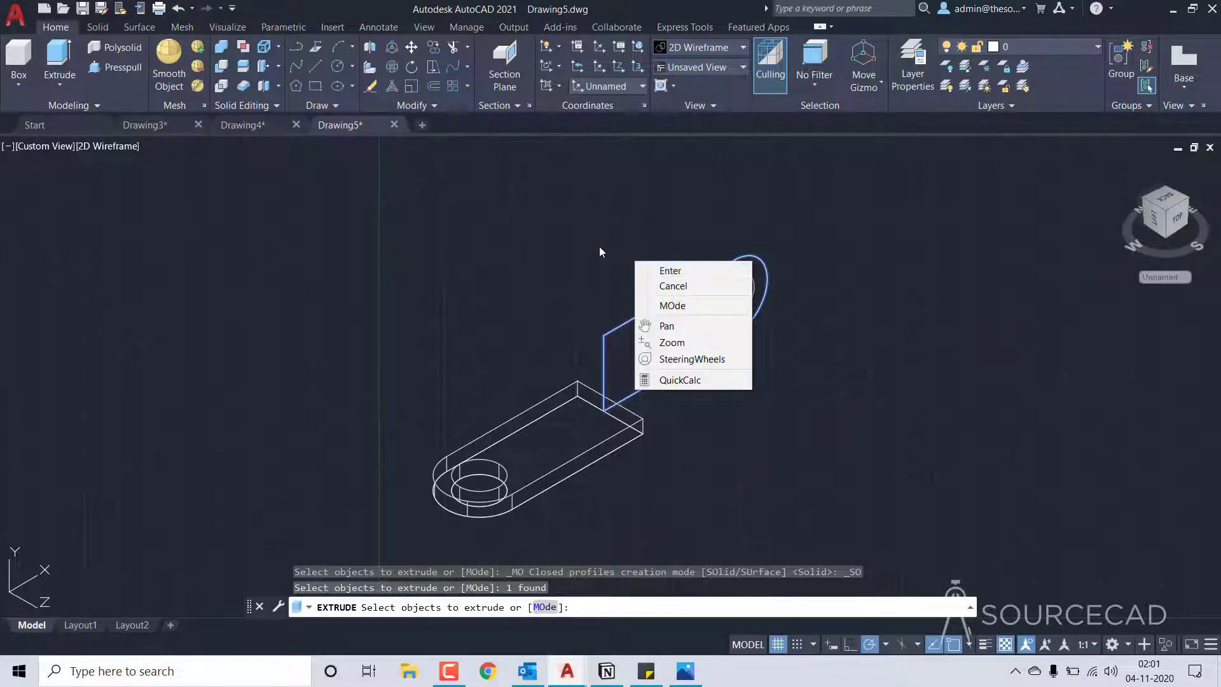
key("Escape")
key("Escape")
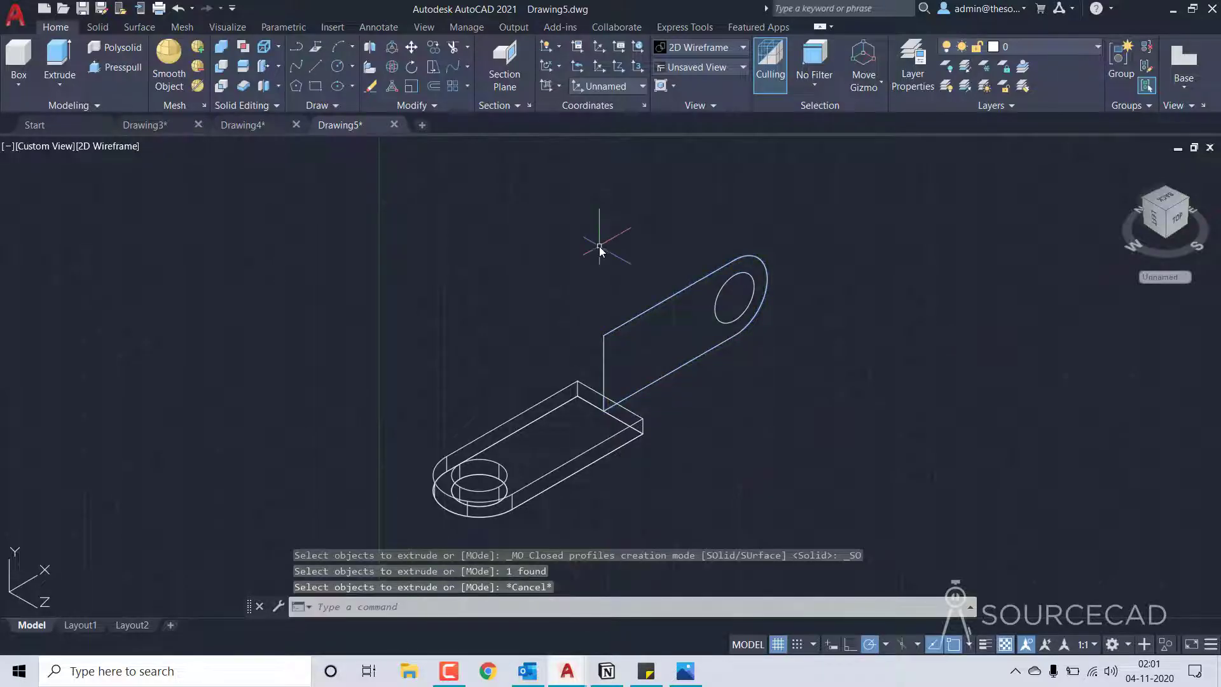
left_click(113, 67)
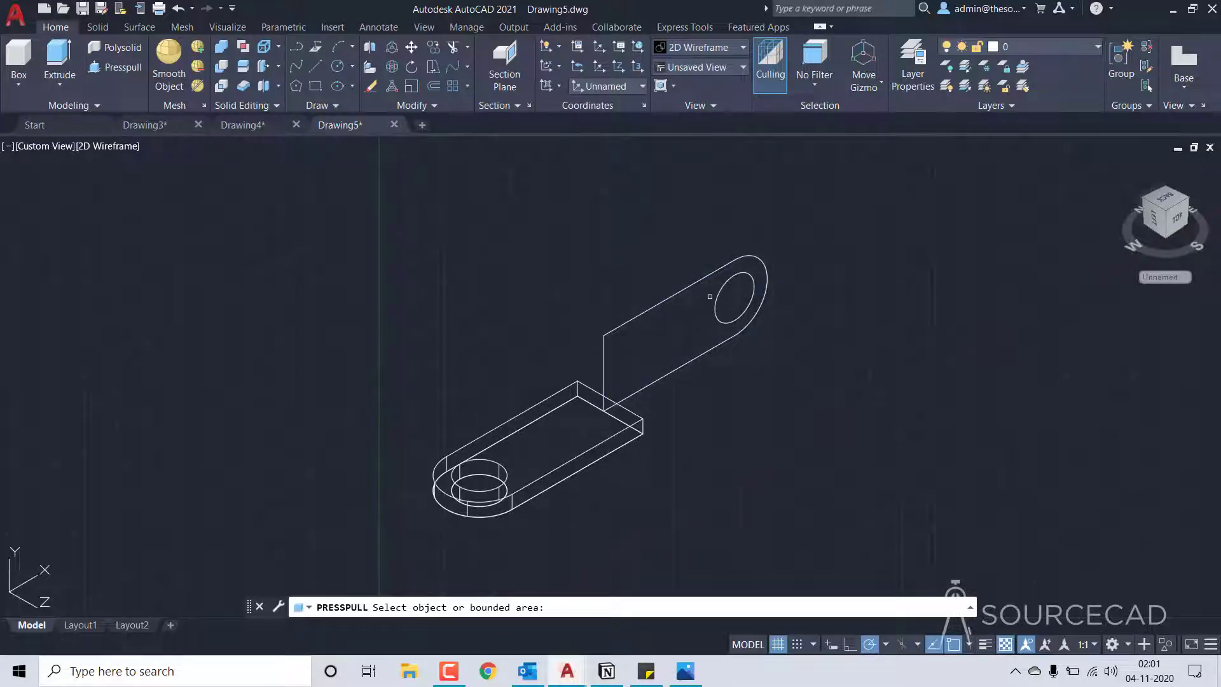
left_click(673, 318)
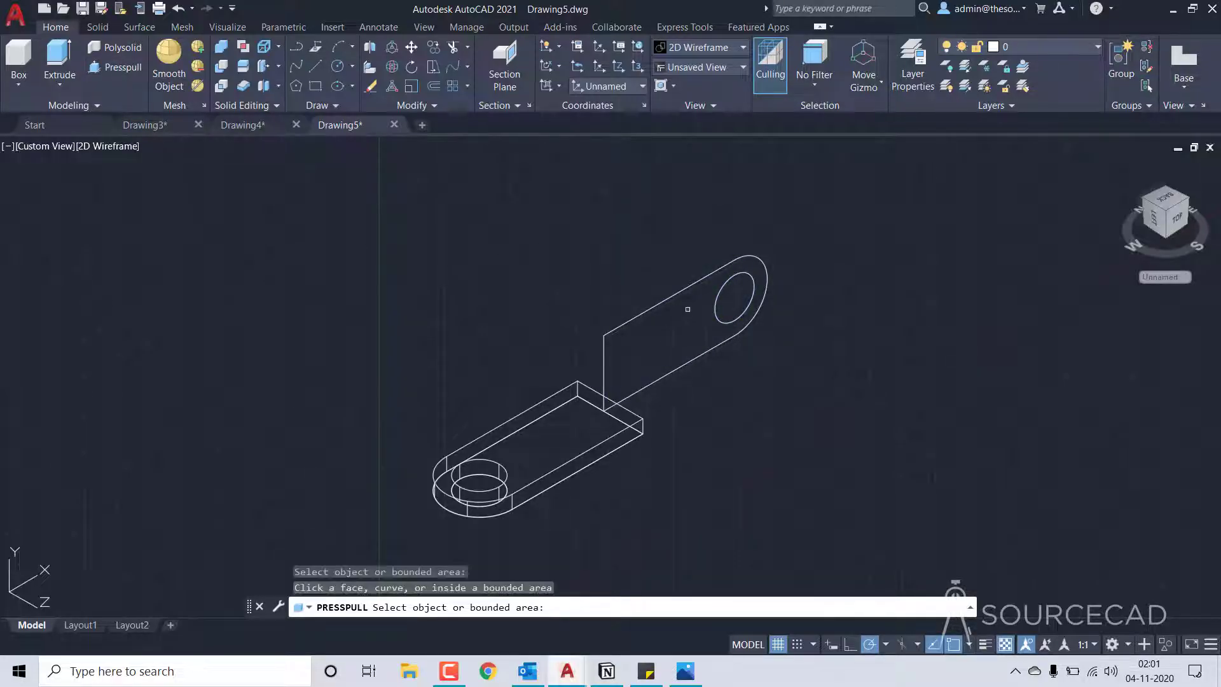
key("Return")
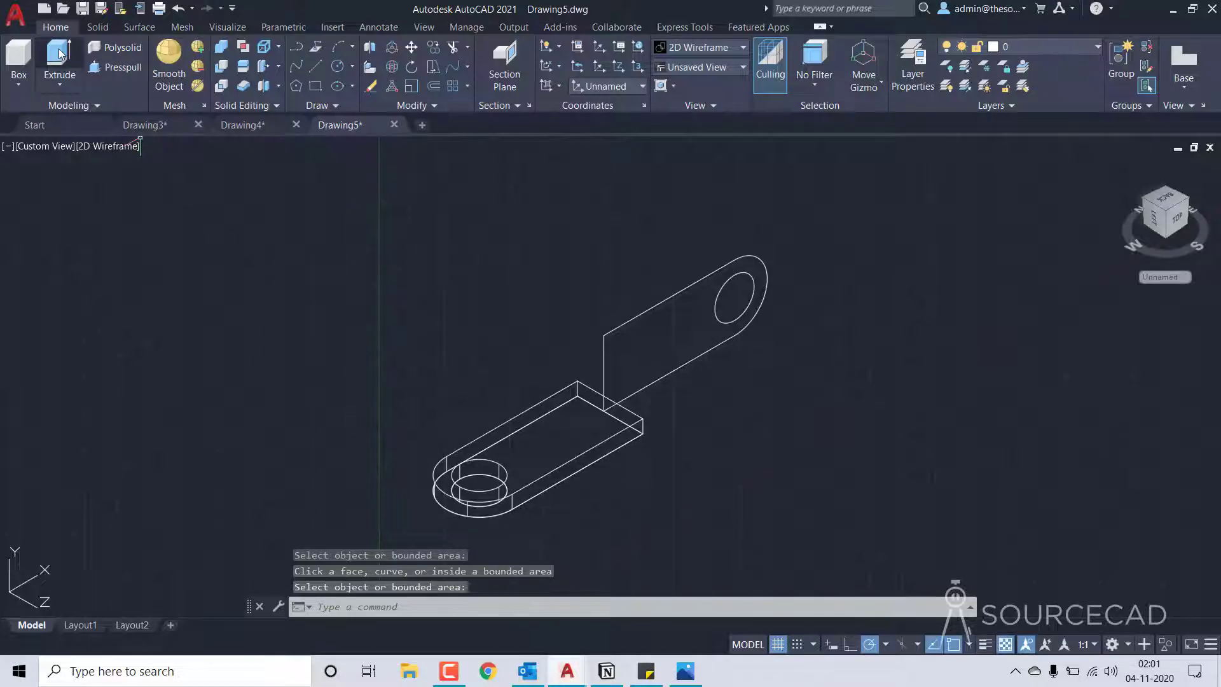
Extrude the upright profile 1 unit into a solid slab
left_click(59, 53)
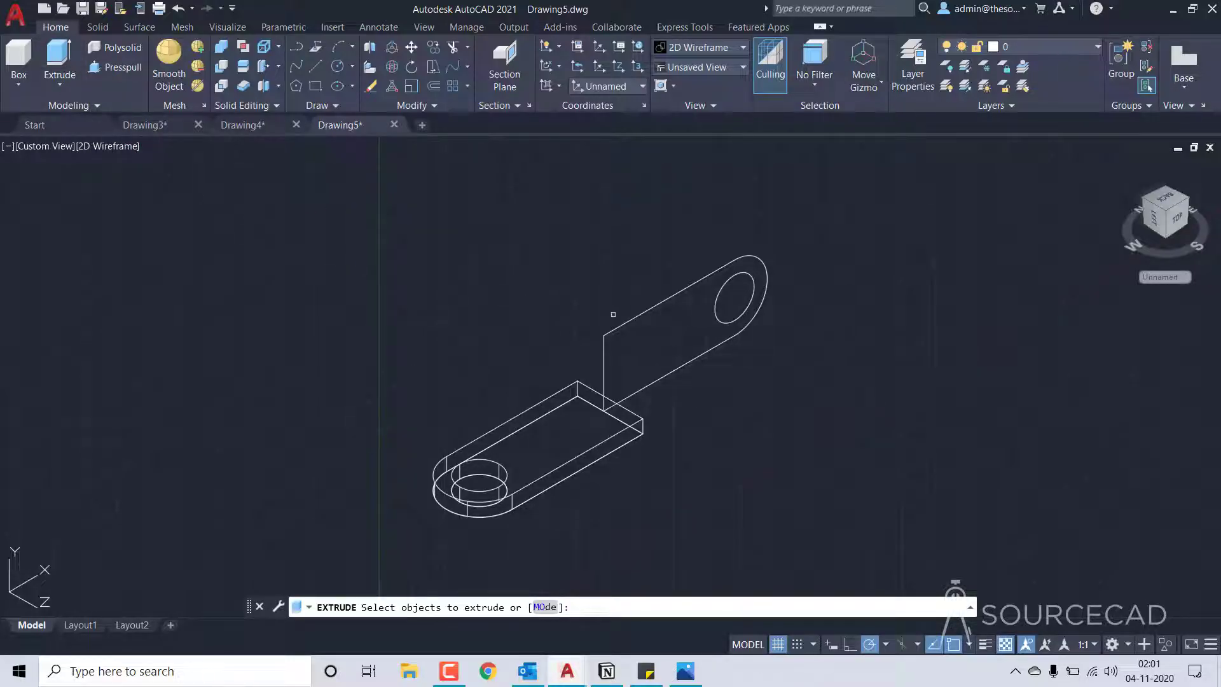
left_click(625, 321)
right_click(603, 275)
left_click(612, 281)
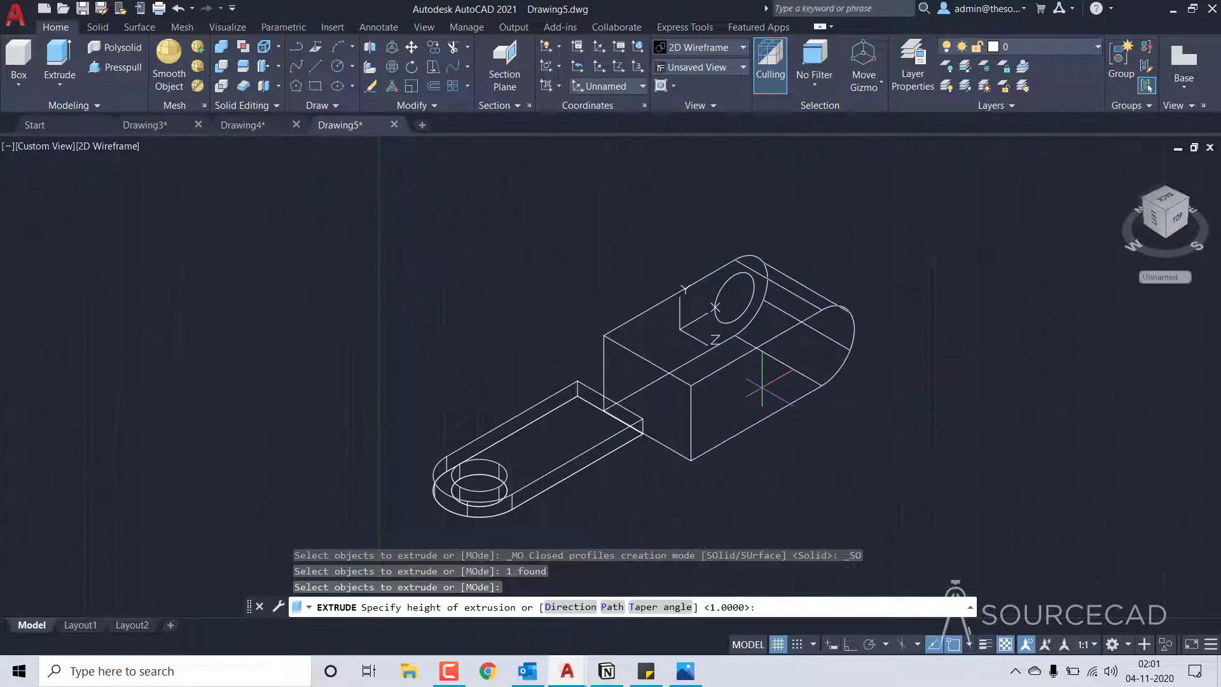
type("1")
key("Return")
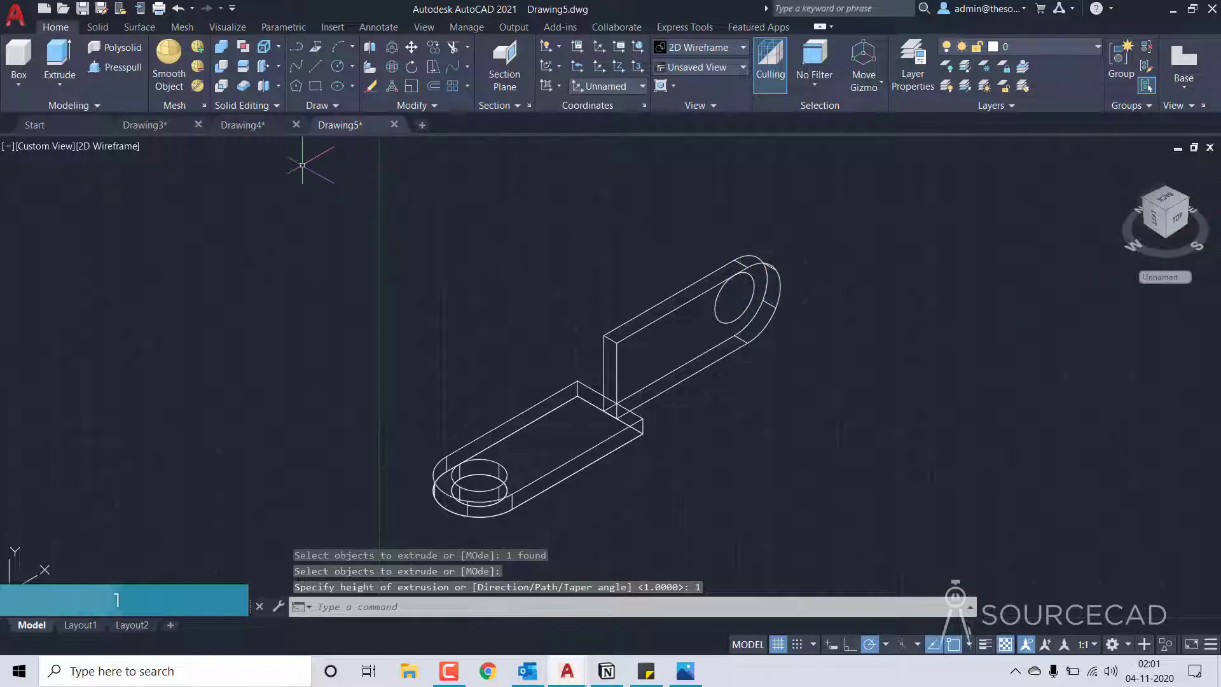
Set the visual style to Shaded and turn off the grid
left_click(117, 70)
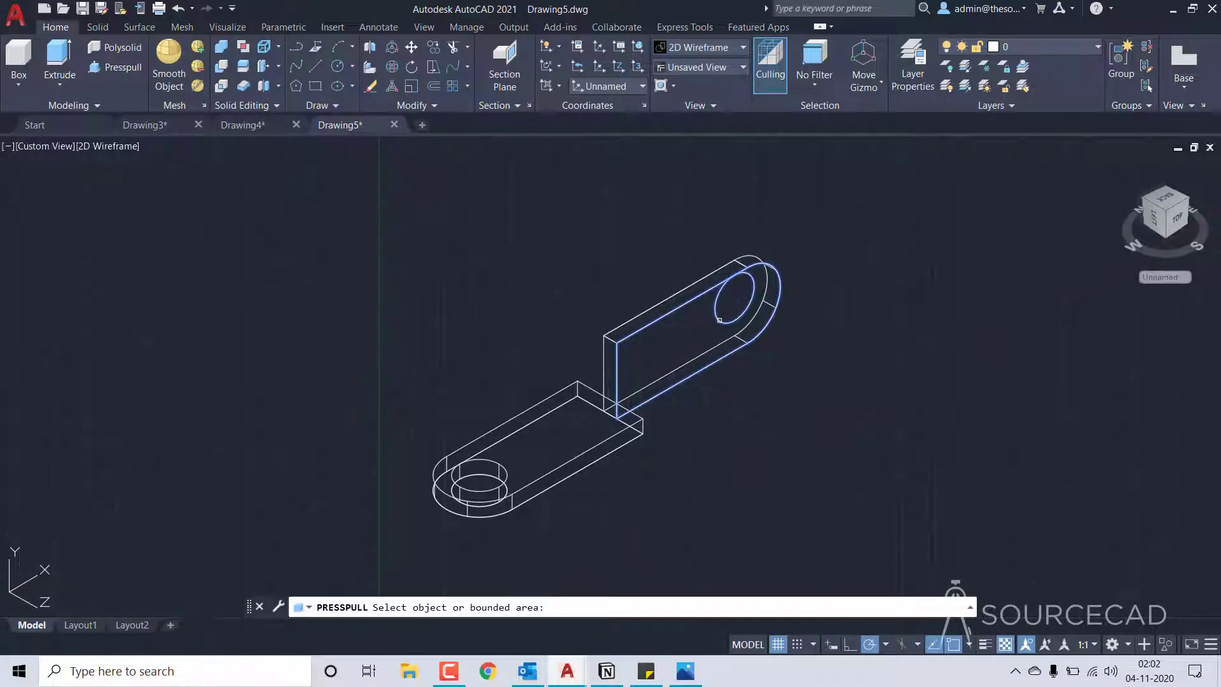
right_click(865, 276)
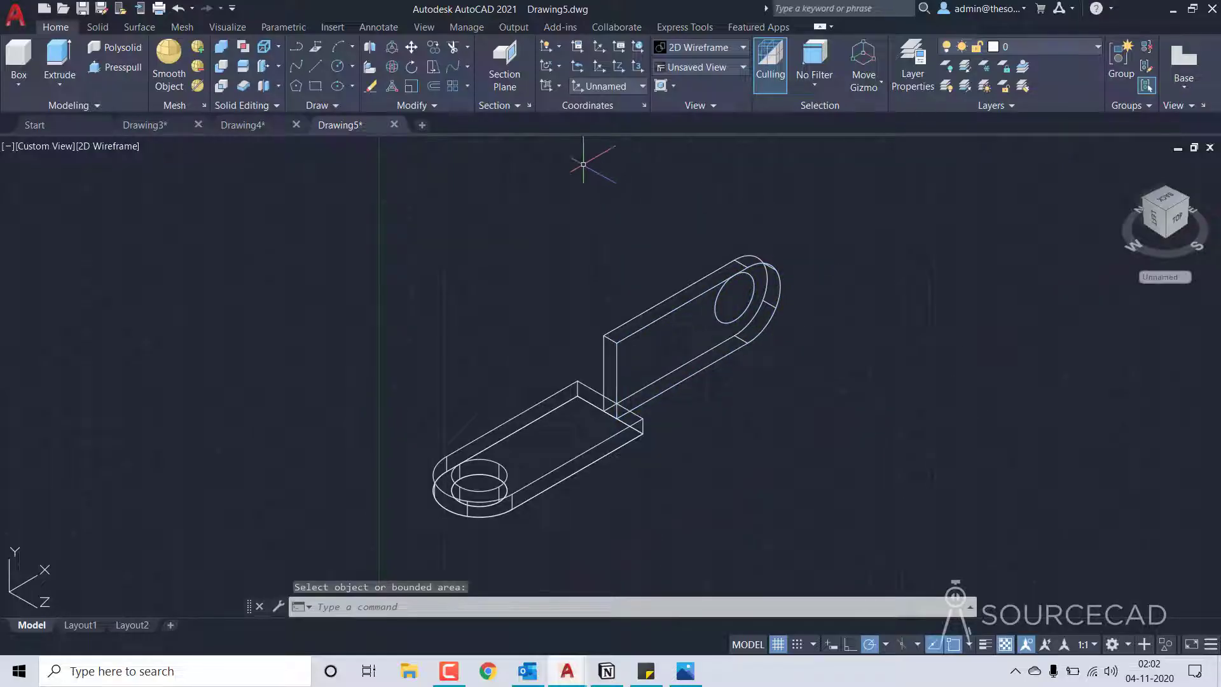
left_click(107, 148)
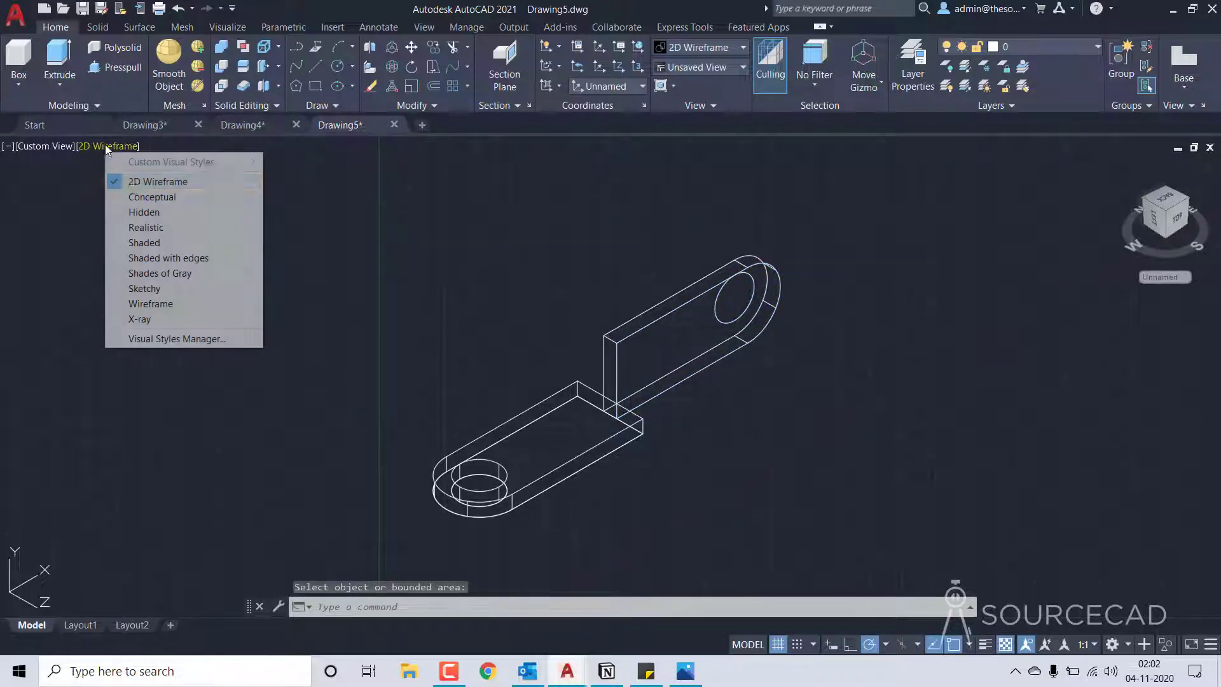
left_click(164, 239)
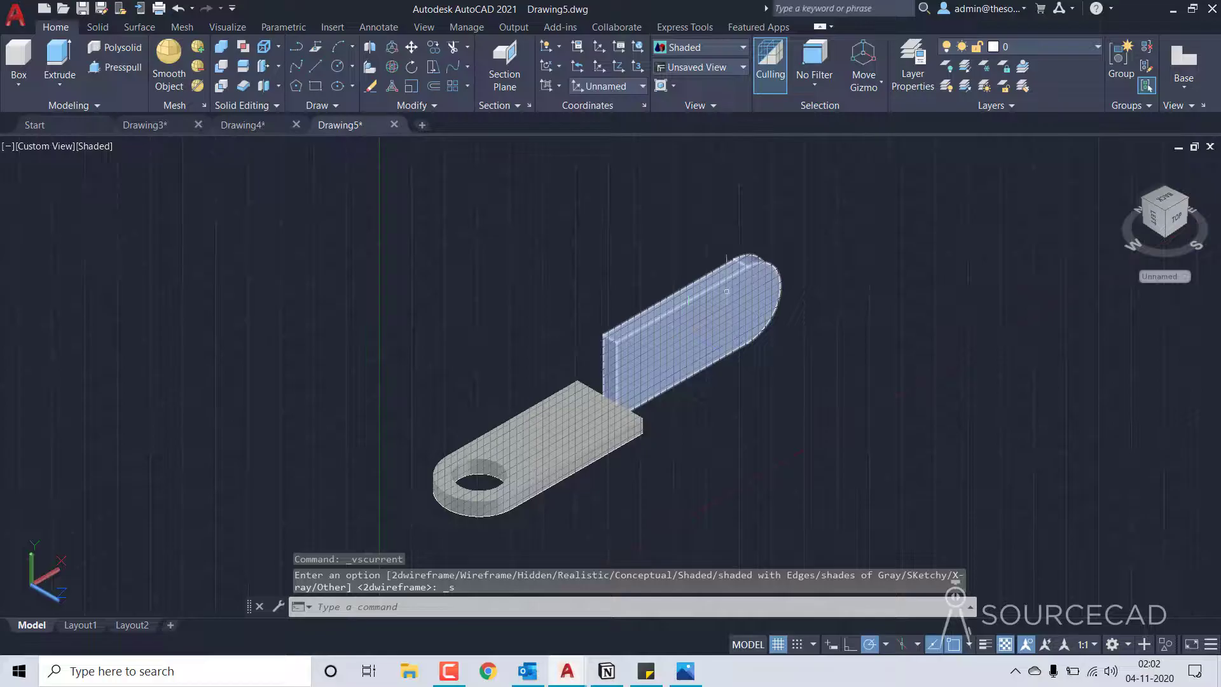
left_click(777, 644)
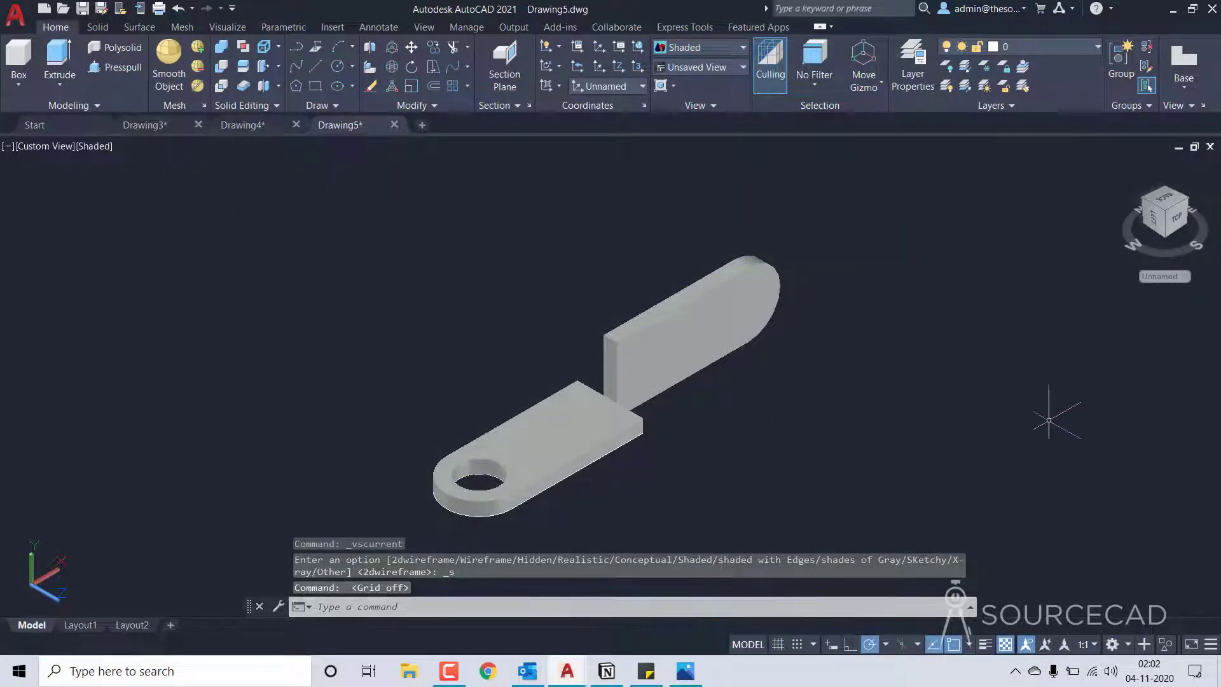
Press-pull the circle on the upright plate's rounded end through the slab to cut a hole
middle_click_drag(525, 430, 598, 379, "shift")
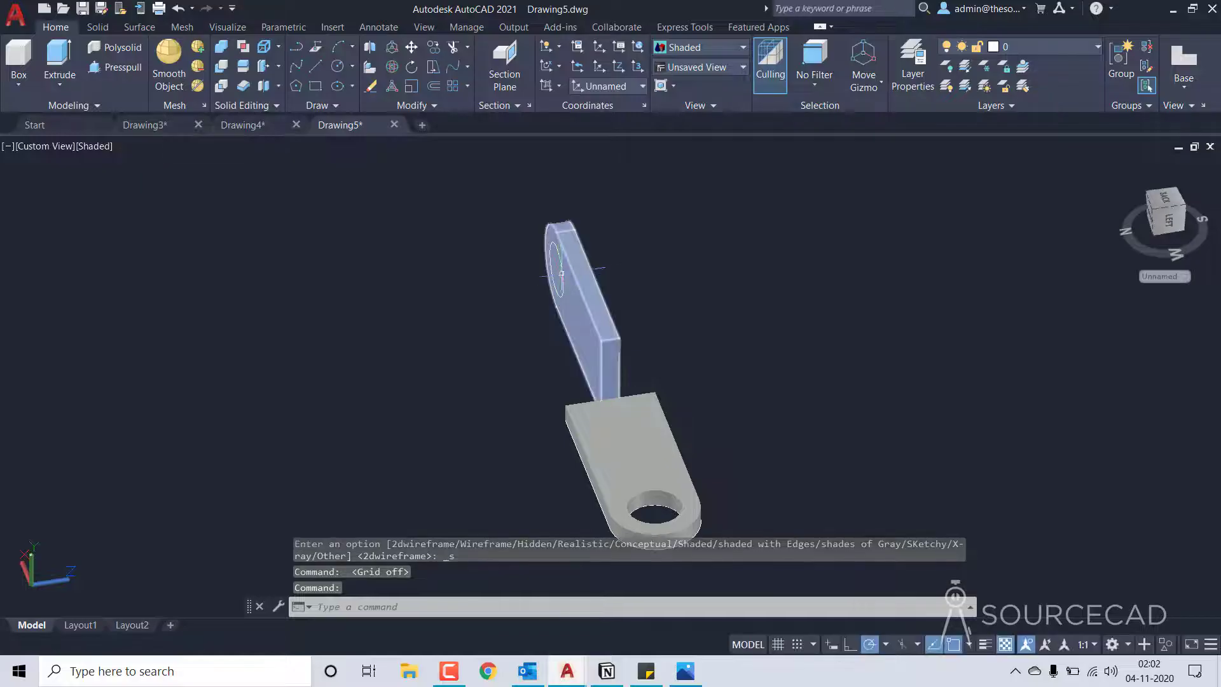
left_click(124, 67)
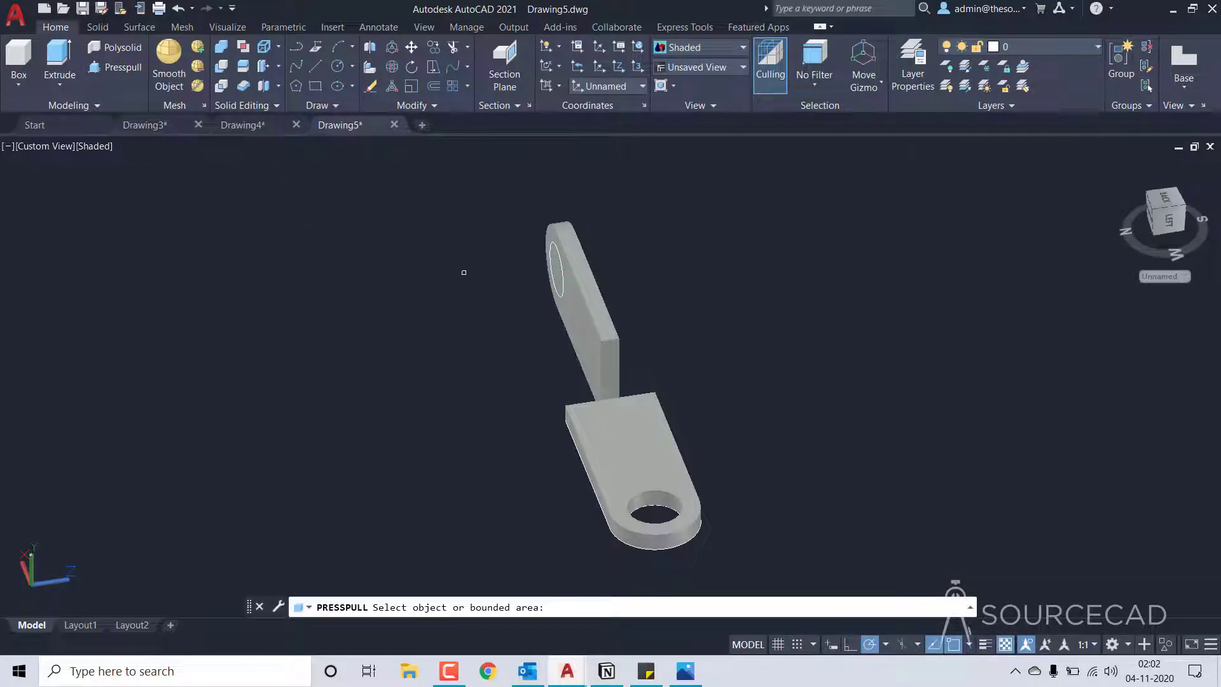
left_click(557, 267)
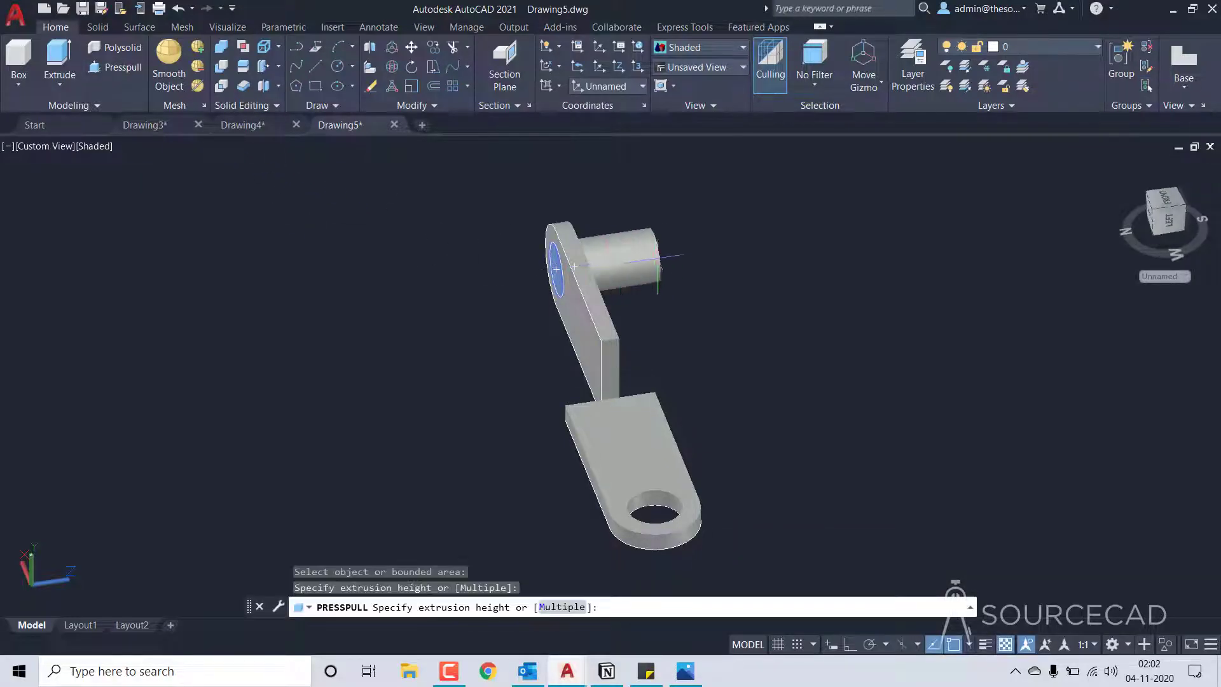
left_click(754, 277)
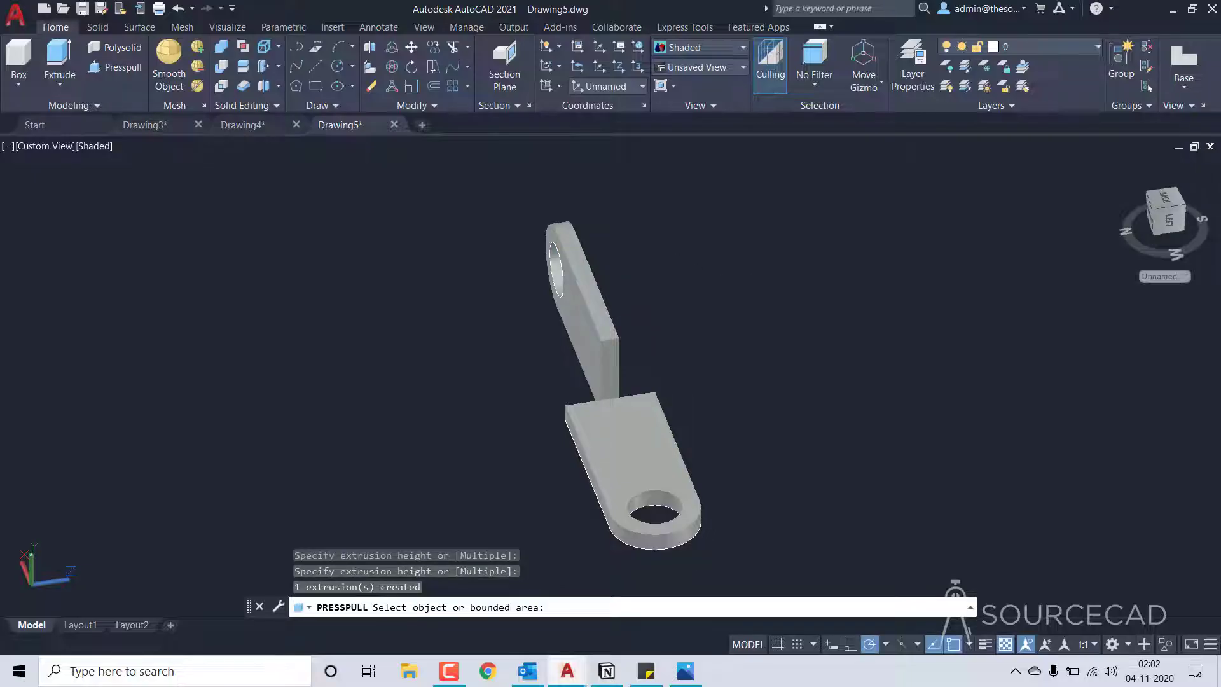
key("Return")
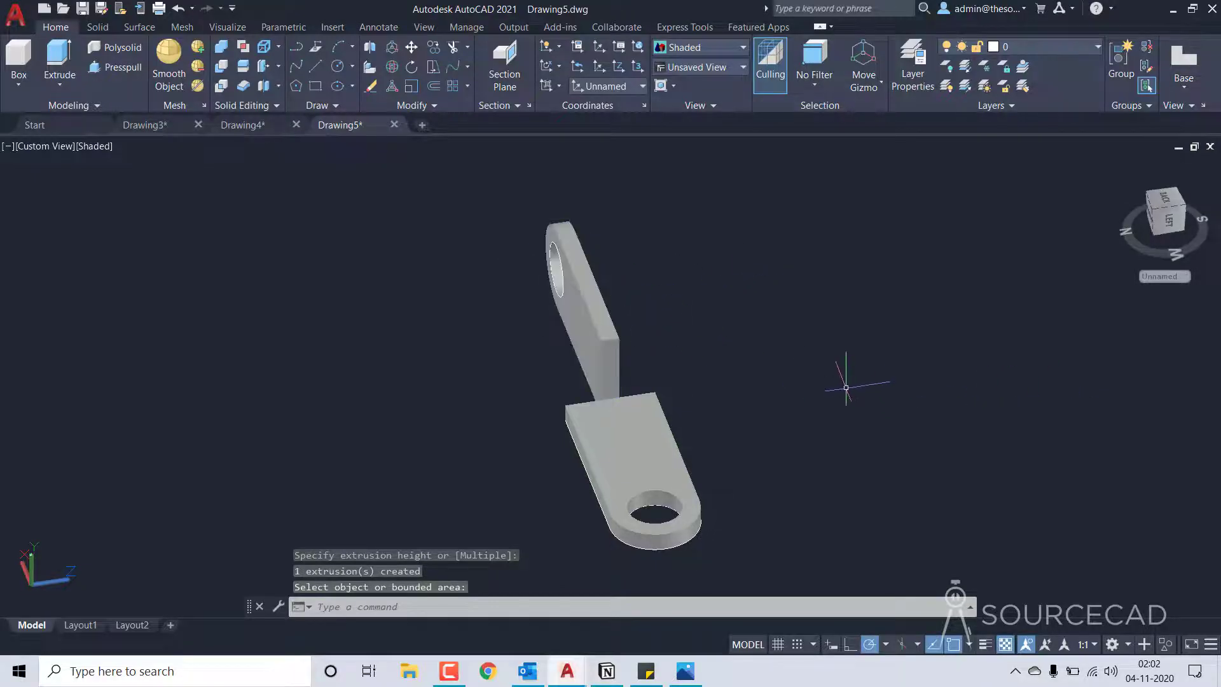
Move the upright plate 5 units along its length, using its hole centre as base point
middle_click_drag(823, 407, 676, 436, "shift")
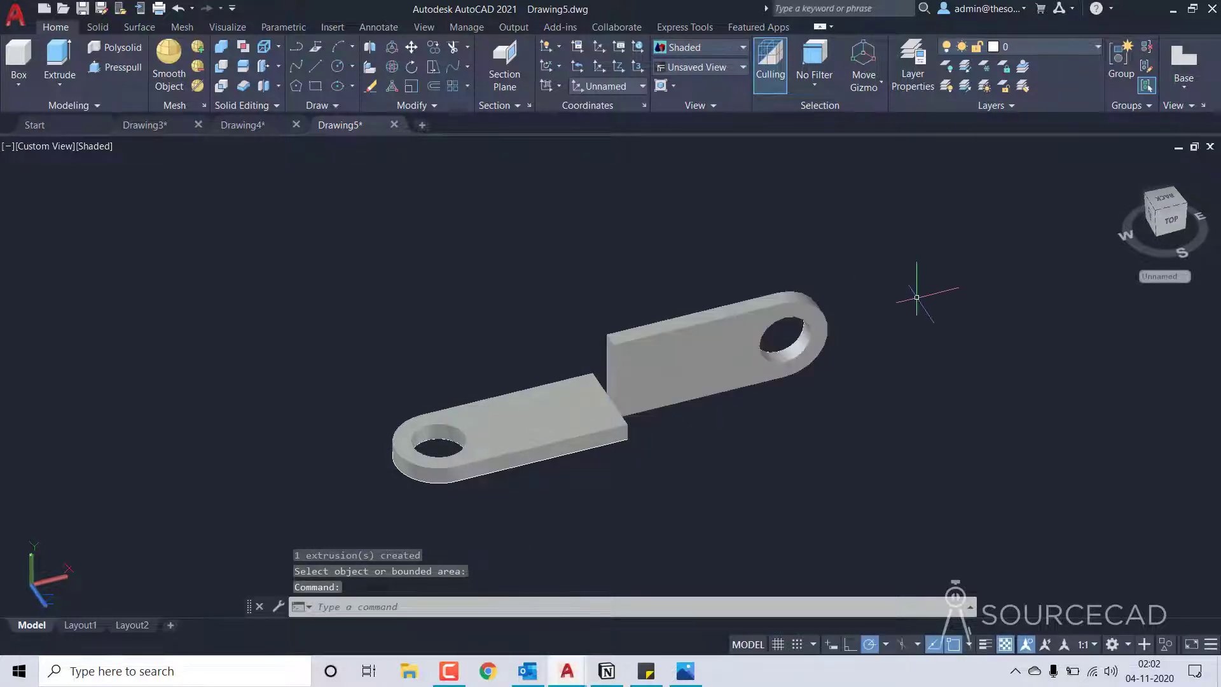
middle_click_drag(763, 438, 655, 443)
left_click(572, 359)
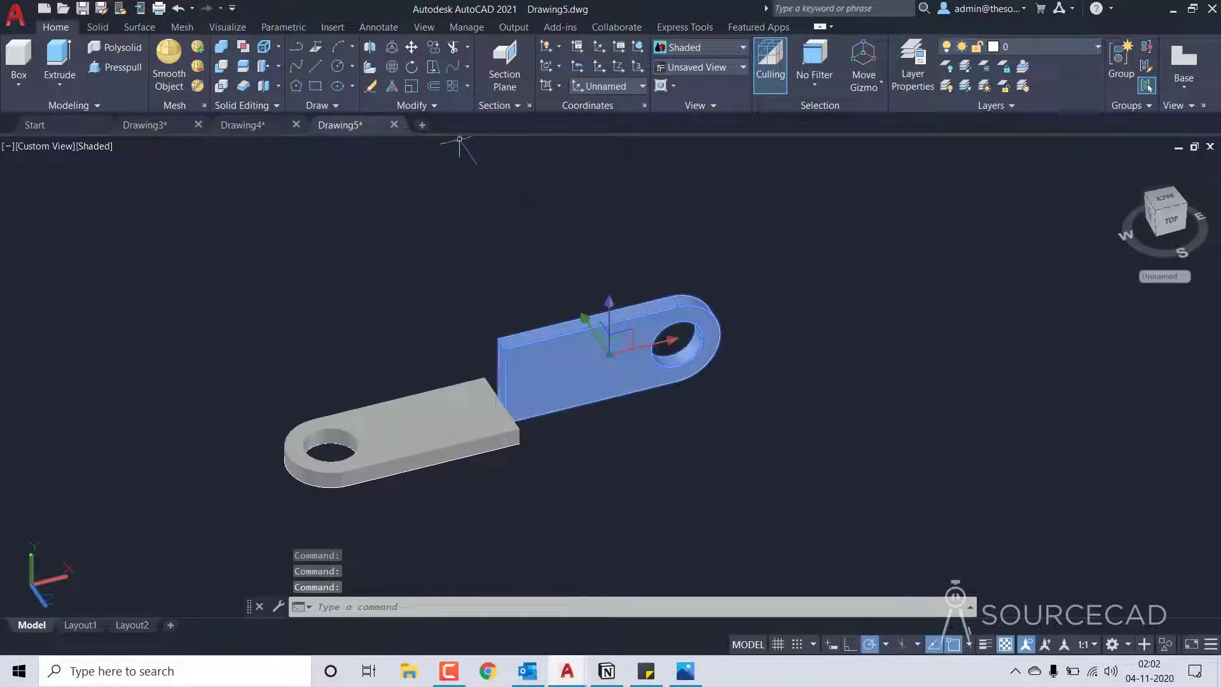
left_click(412, 48)
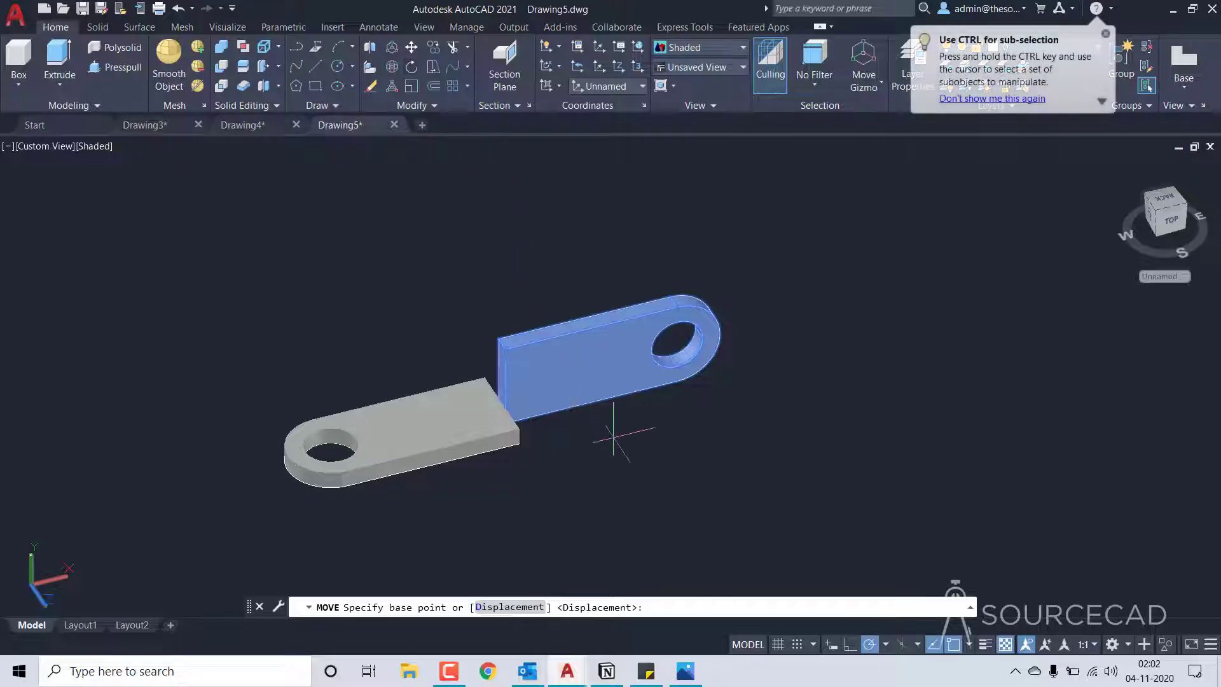
left_click(671, 333)
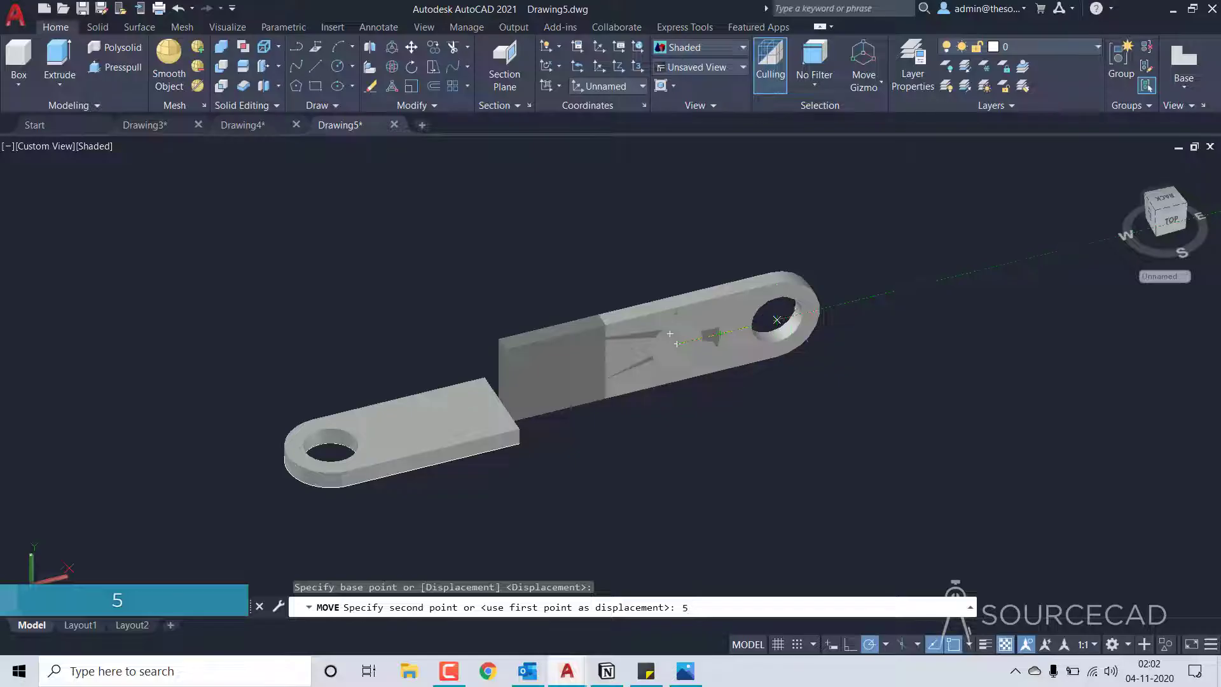
key("Return")
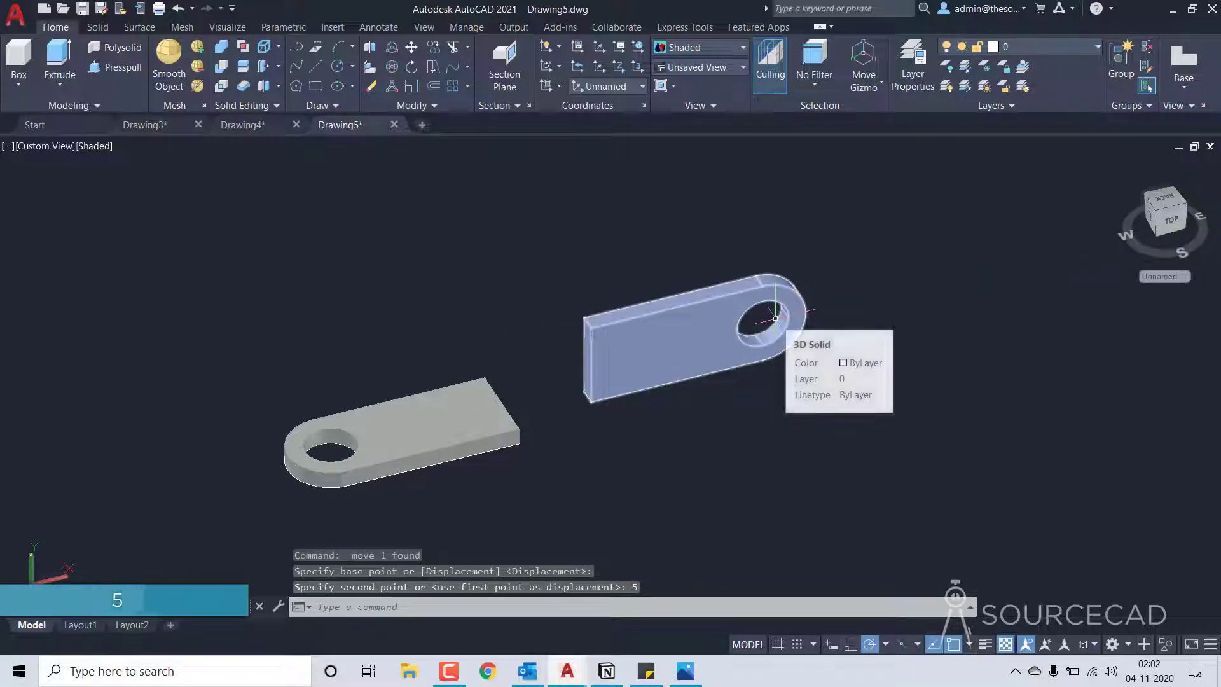
Toggle the Navigation Bar off and back on from the viewport controls menu
left_click(7, 147)
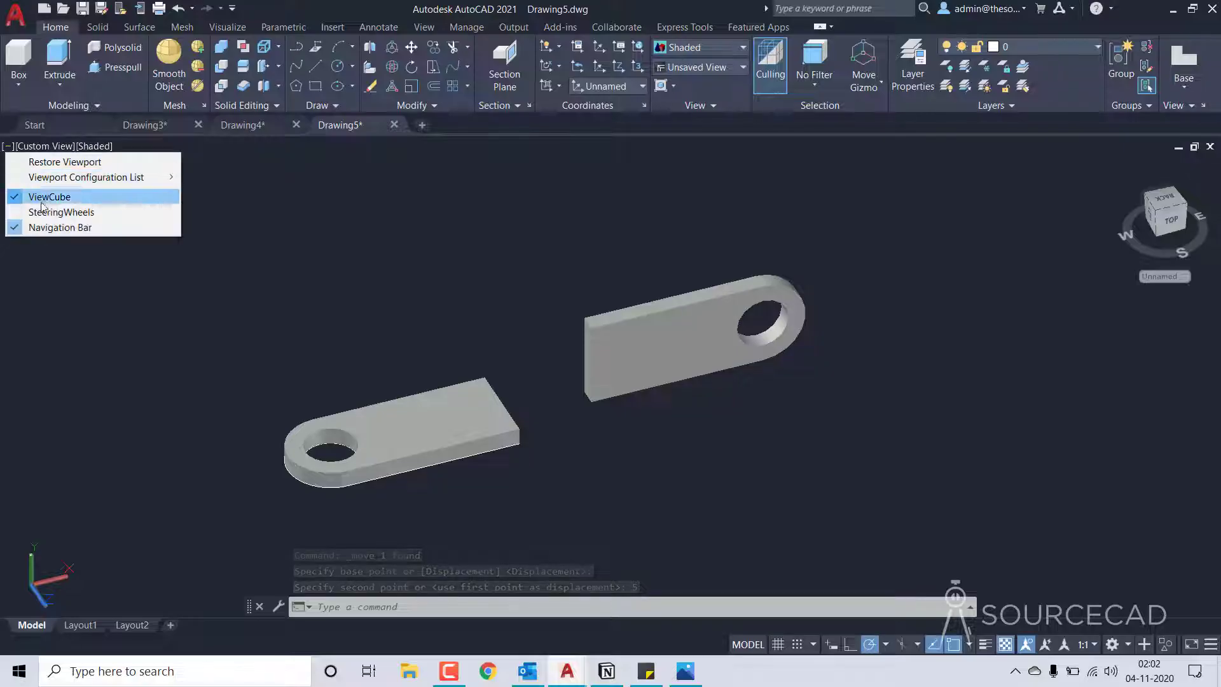
left_click(42, 227)
left_click(7, 148)
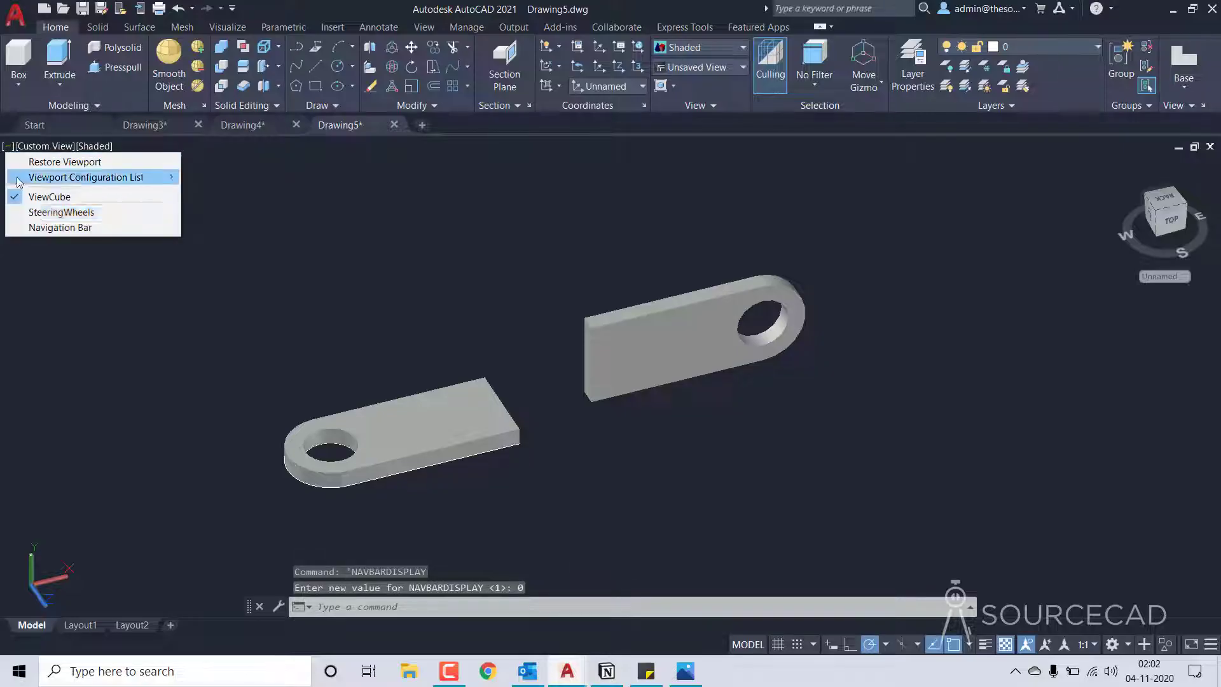
left_click(41, 227)
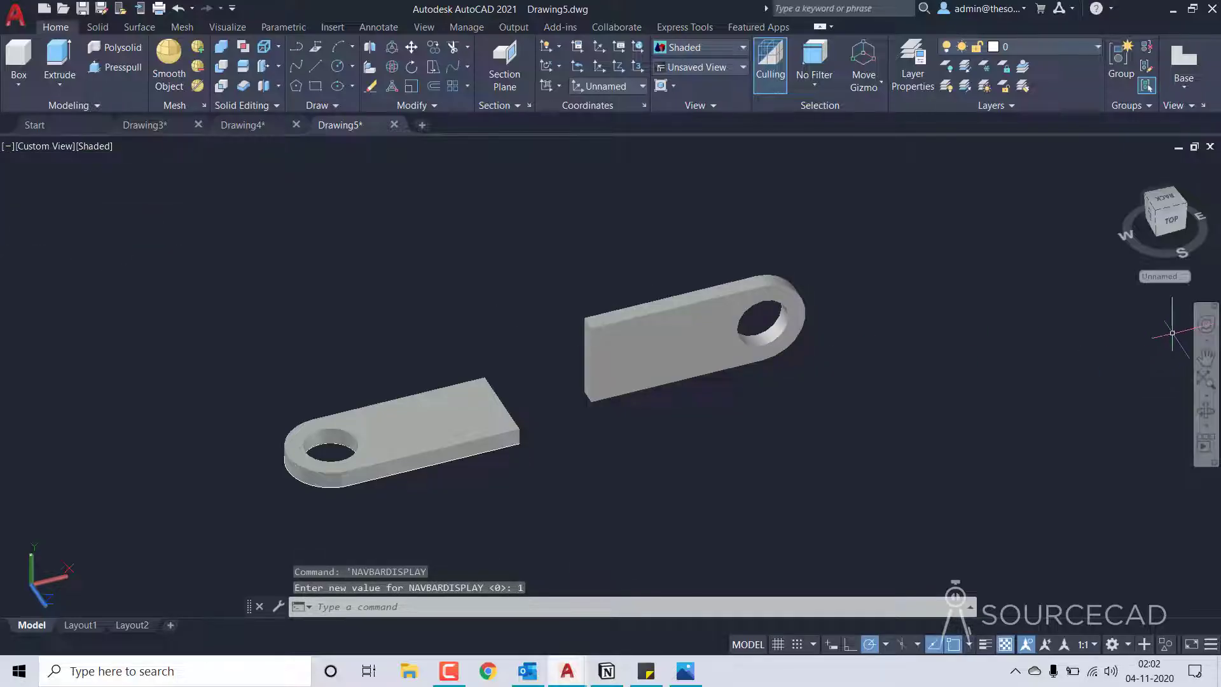
Free-orbit the view around the two separated plates
left_click(1206, 425)
left_click(1132, 454)
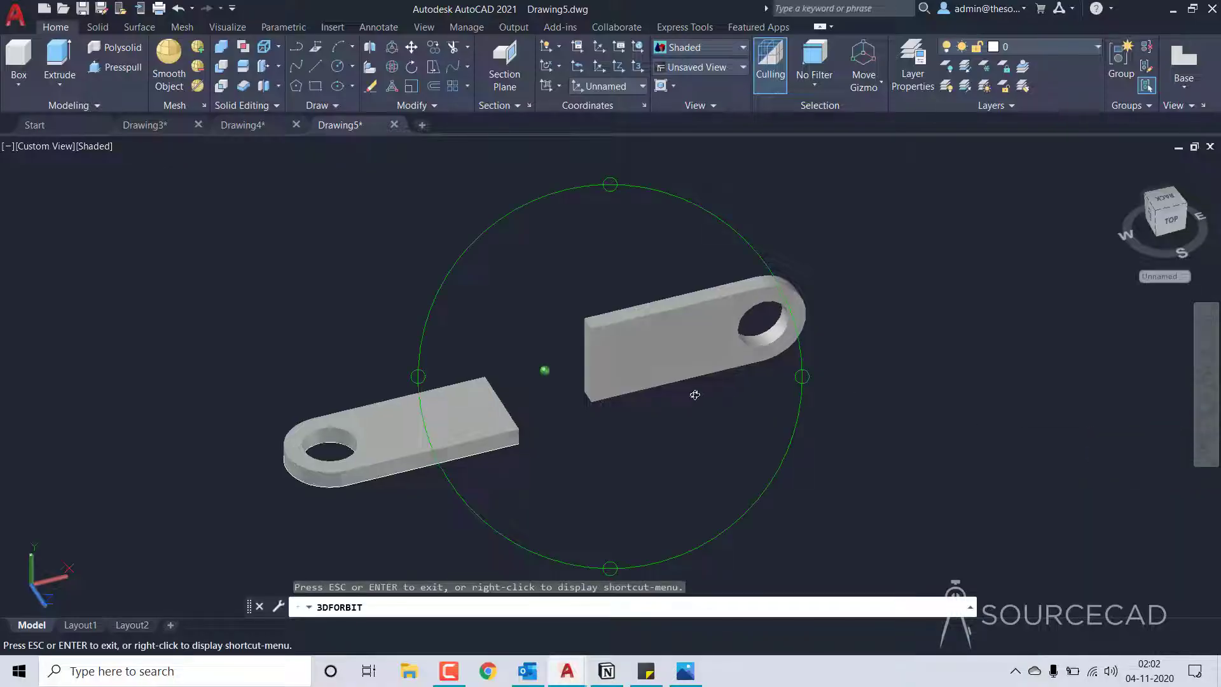
left_click_drag(691, 395, 577, 480)
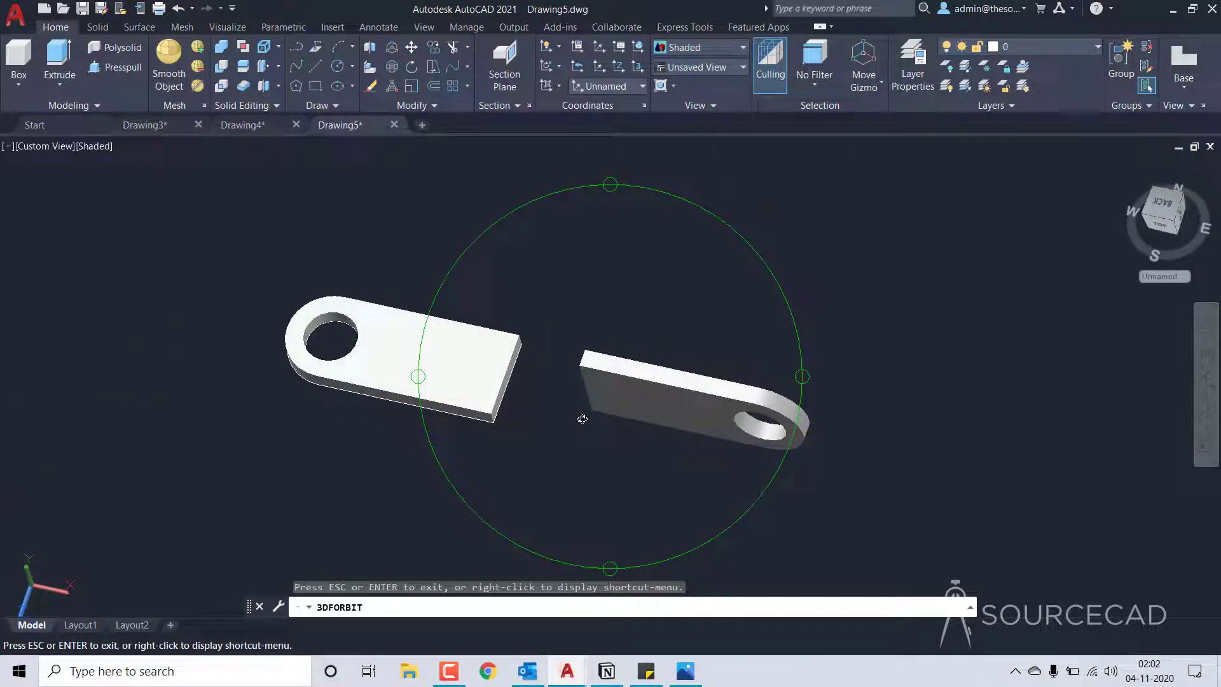
key("Escape")
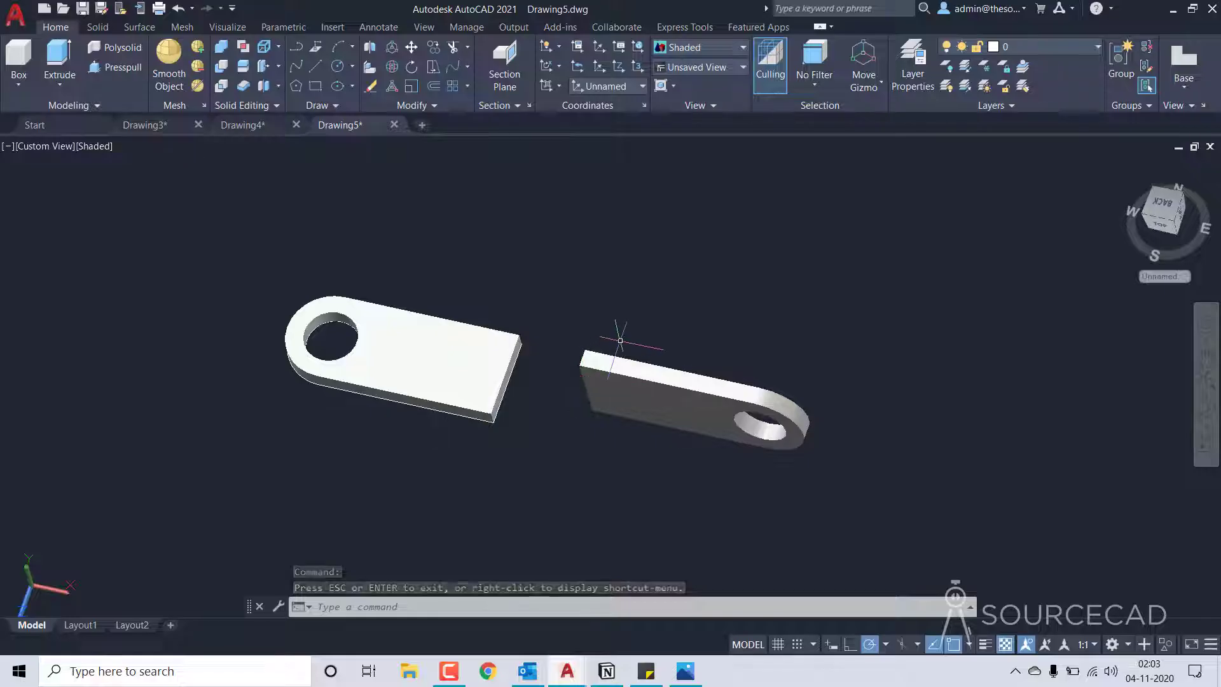
middle_click_drag(477, 485, 563, 468, "shift")
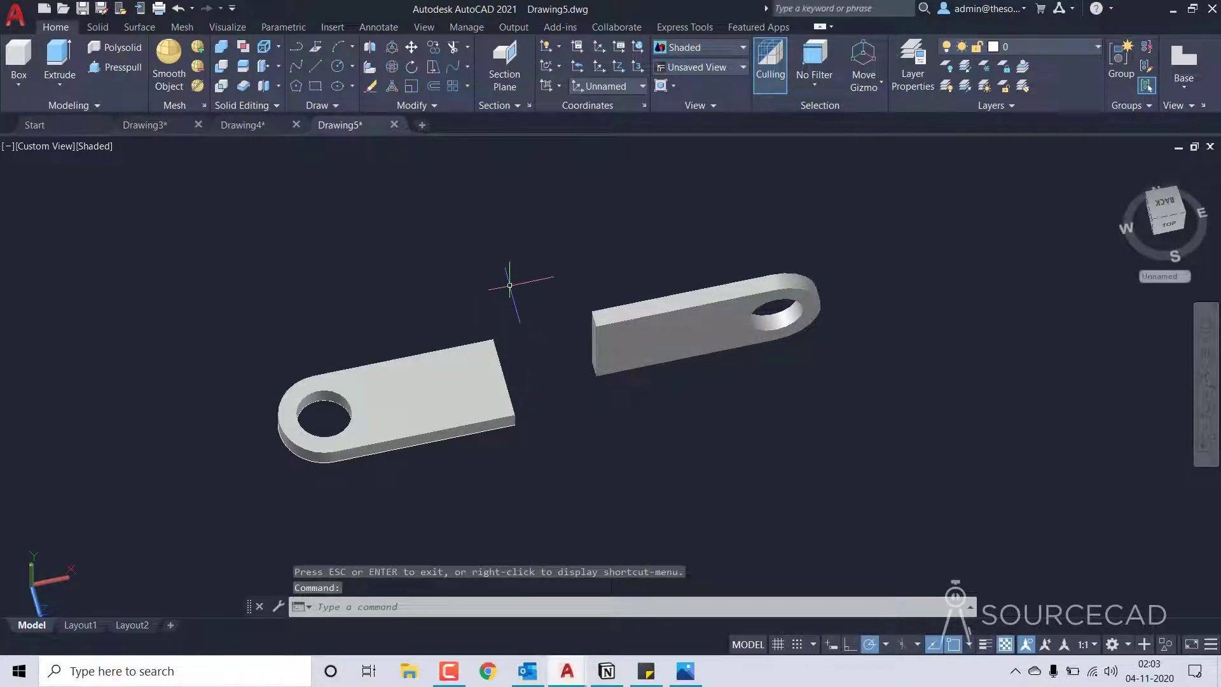
Extract the edges of both plate solids
left_click(263, 47)
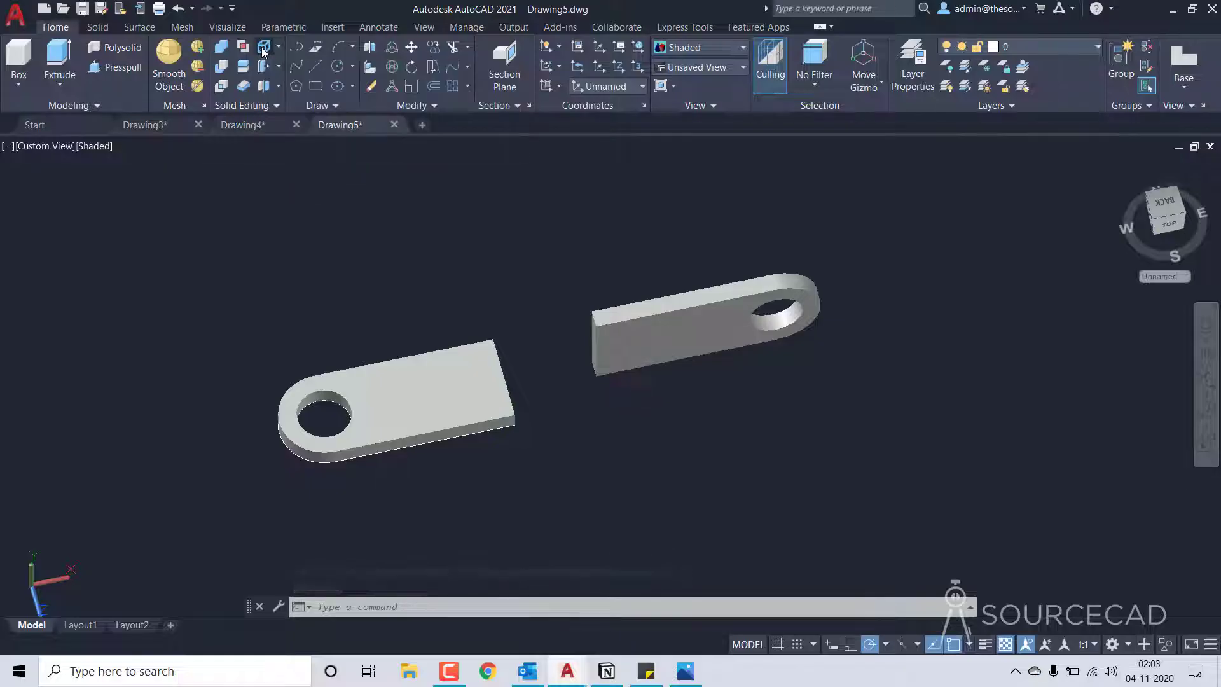
left_click(451, 391)
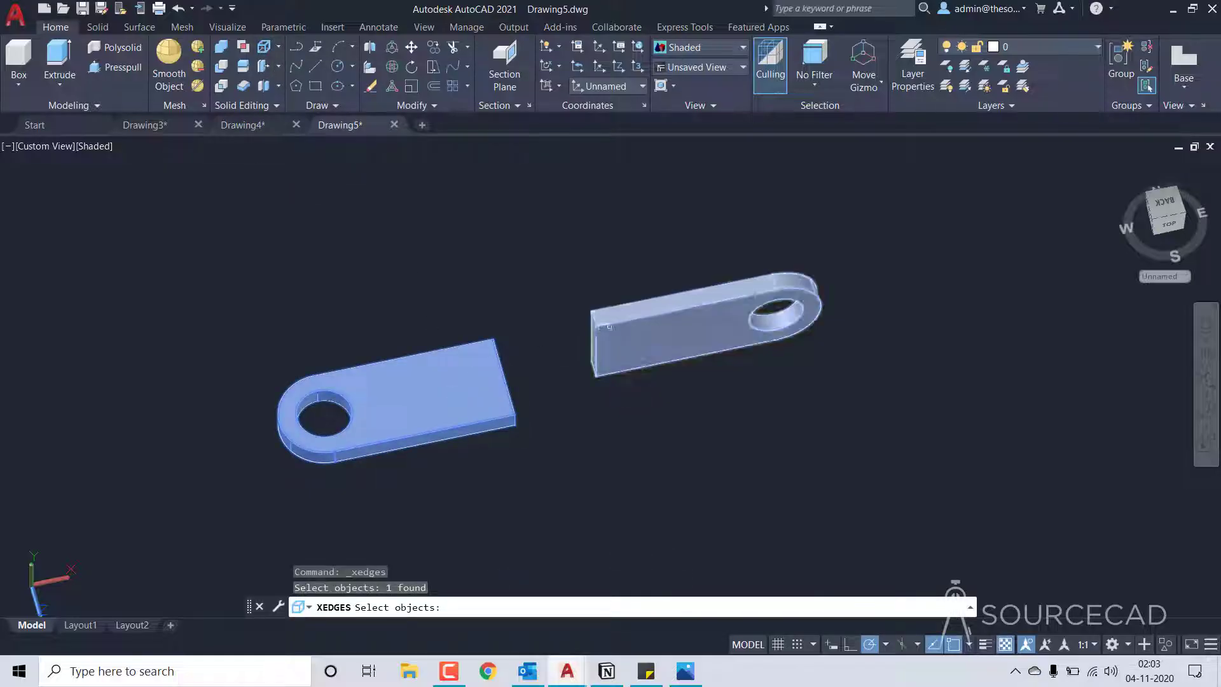
left_click(604, 310)
key("Return")
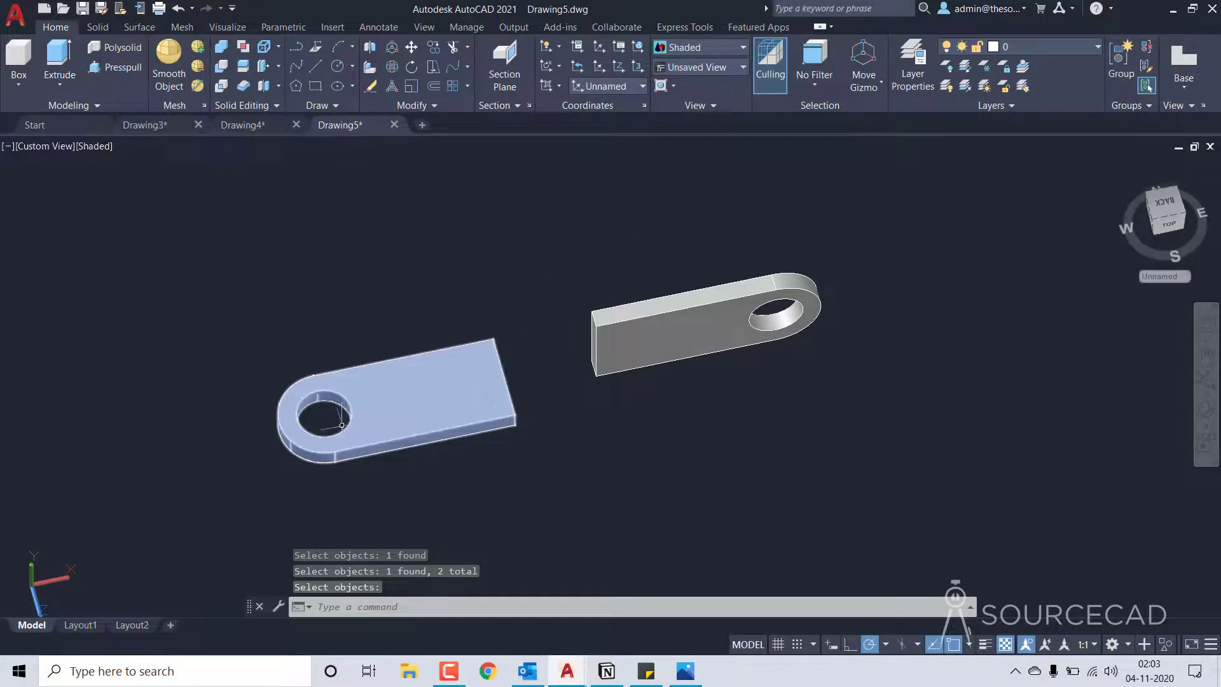
Delete the two solid plates, leaving their wireframe edges
left_click(675, 340)
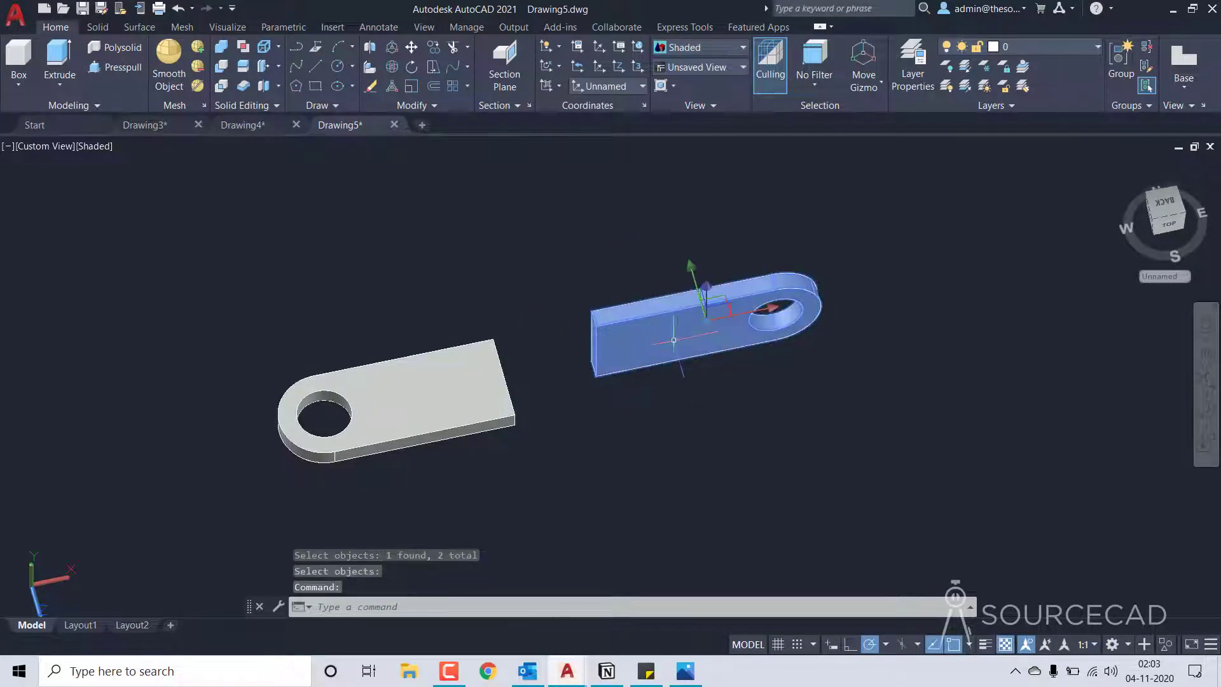
left_click(436, 380)
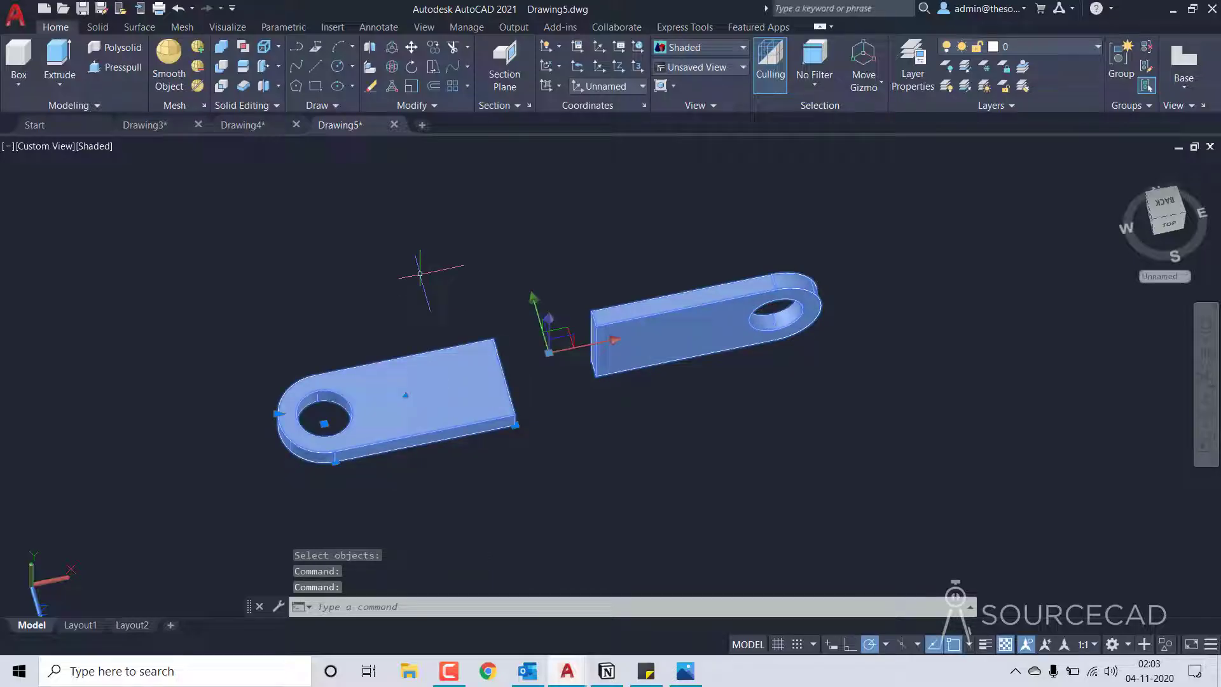
key("Delete")
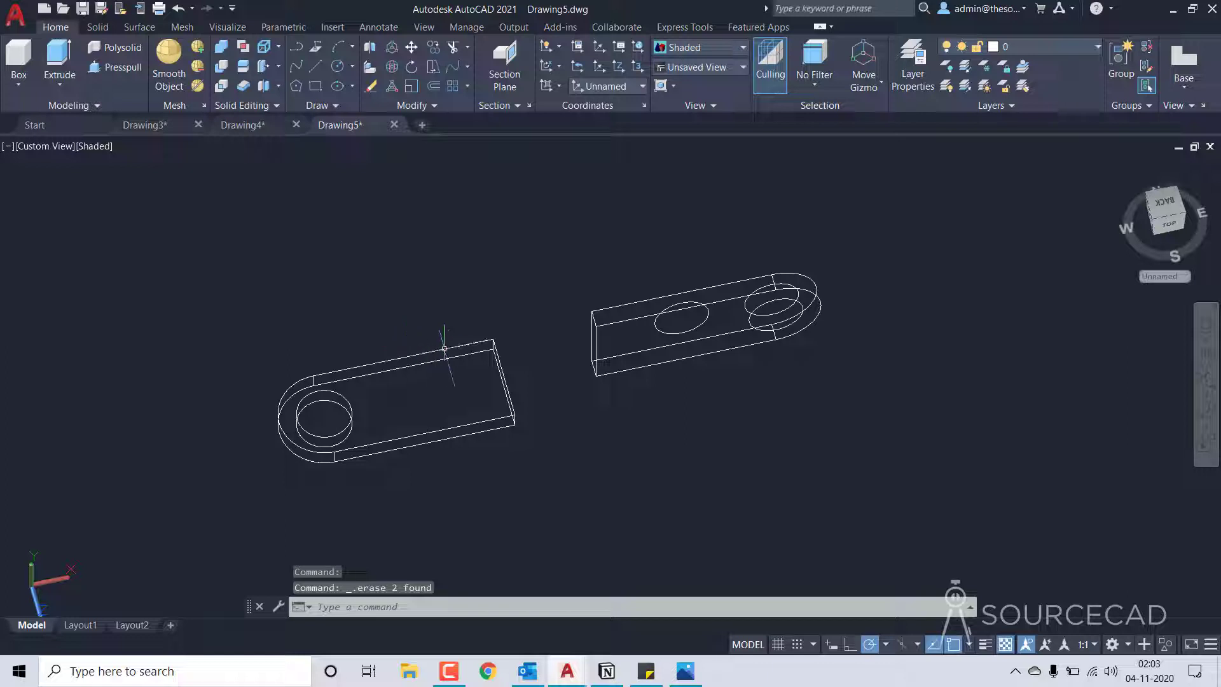
Erase the stray middle circle and the first inner end edges of both outlines
left_click(702, 311)
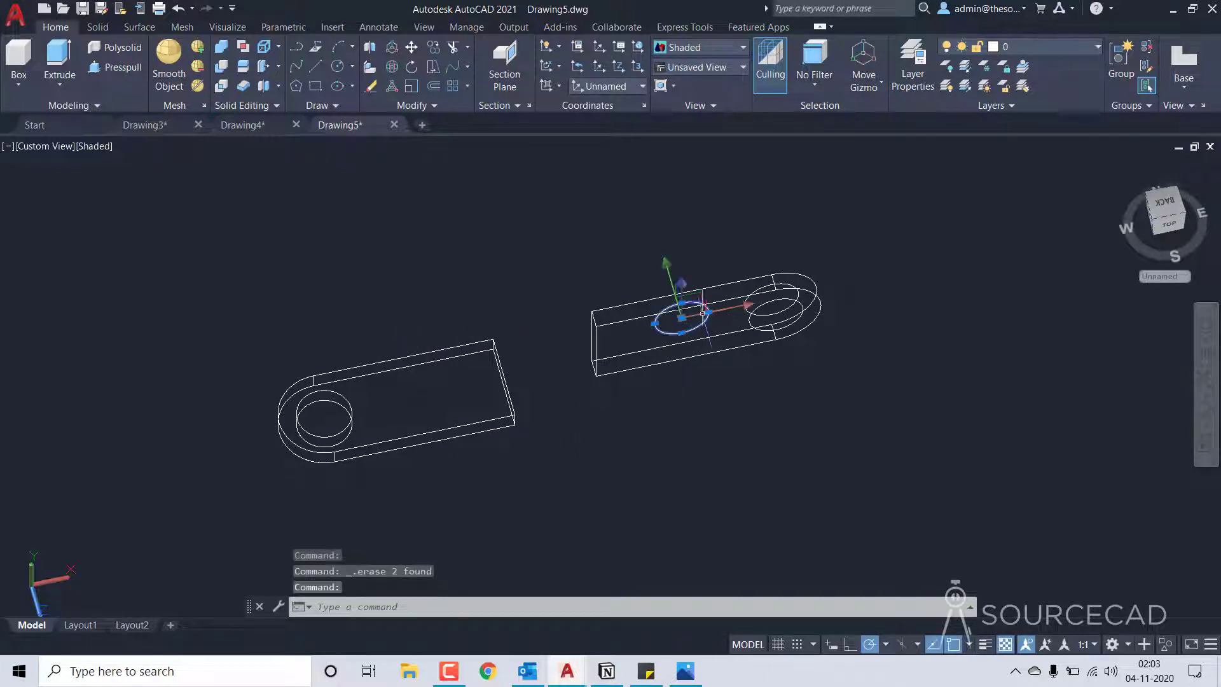
key("Delete")
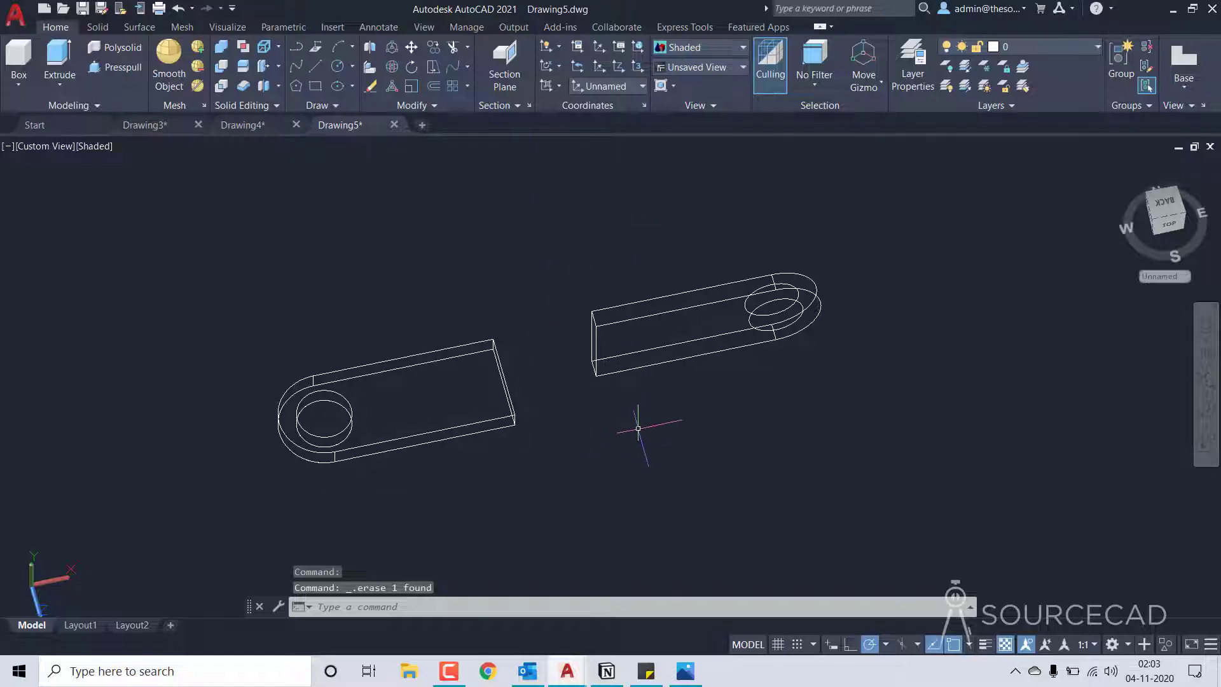
left_click(594, 347)
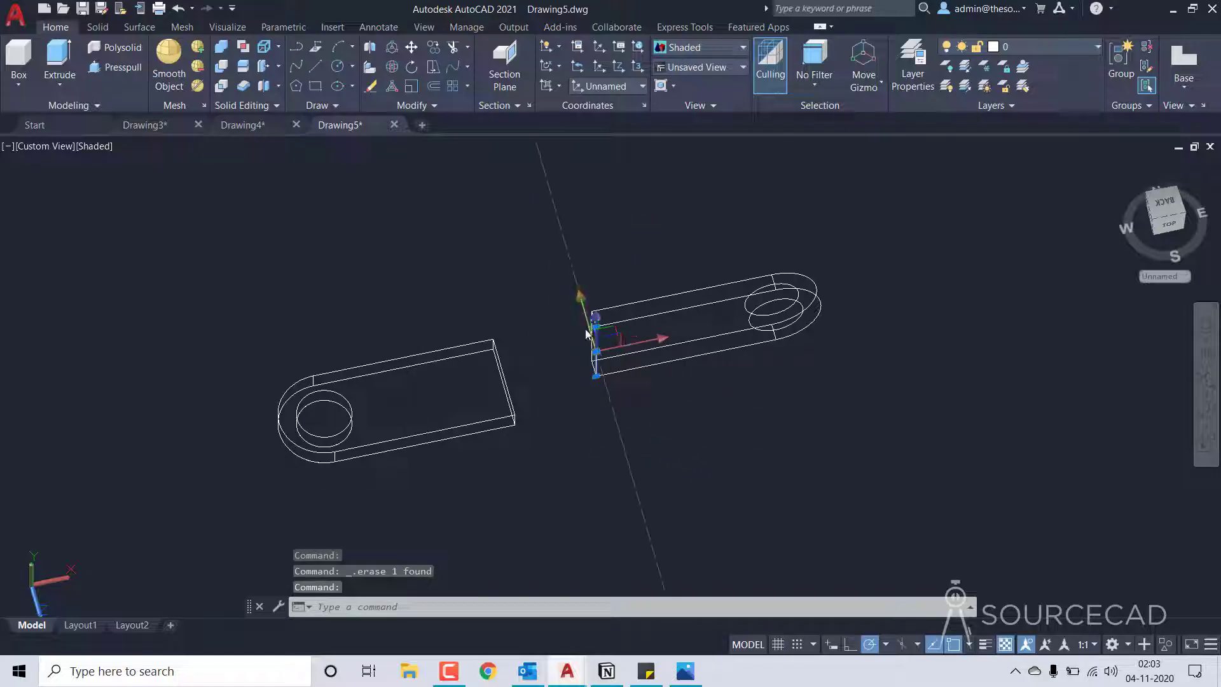
left_click(502, 375)
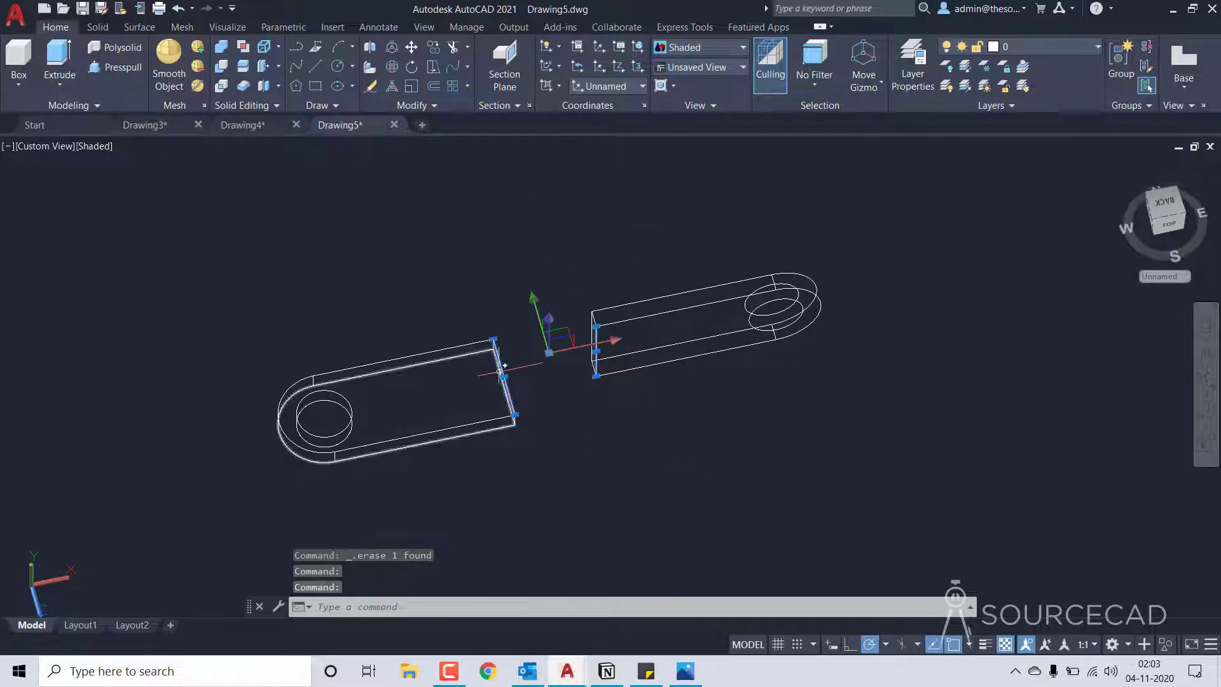
key("Delete")
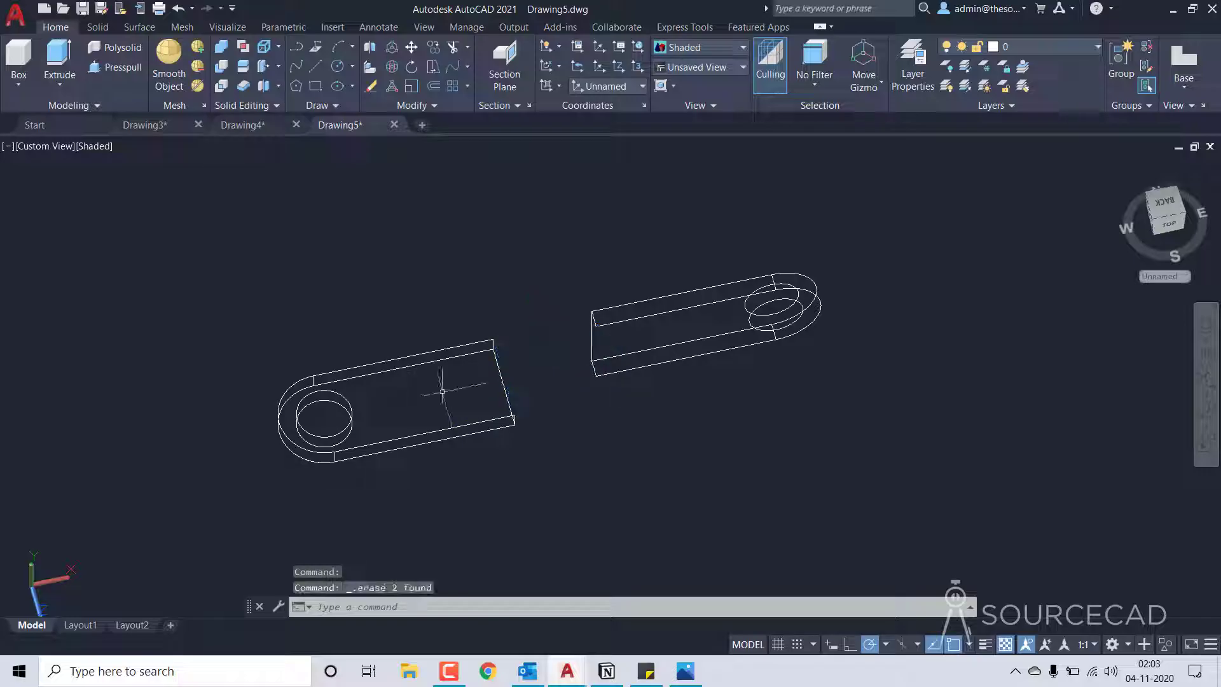
Erase the remaining facing end edges on the right and left outlines
left_click(1204, 410)
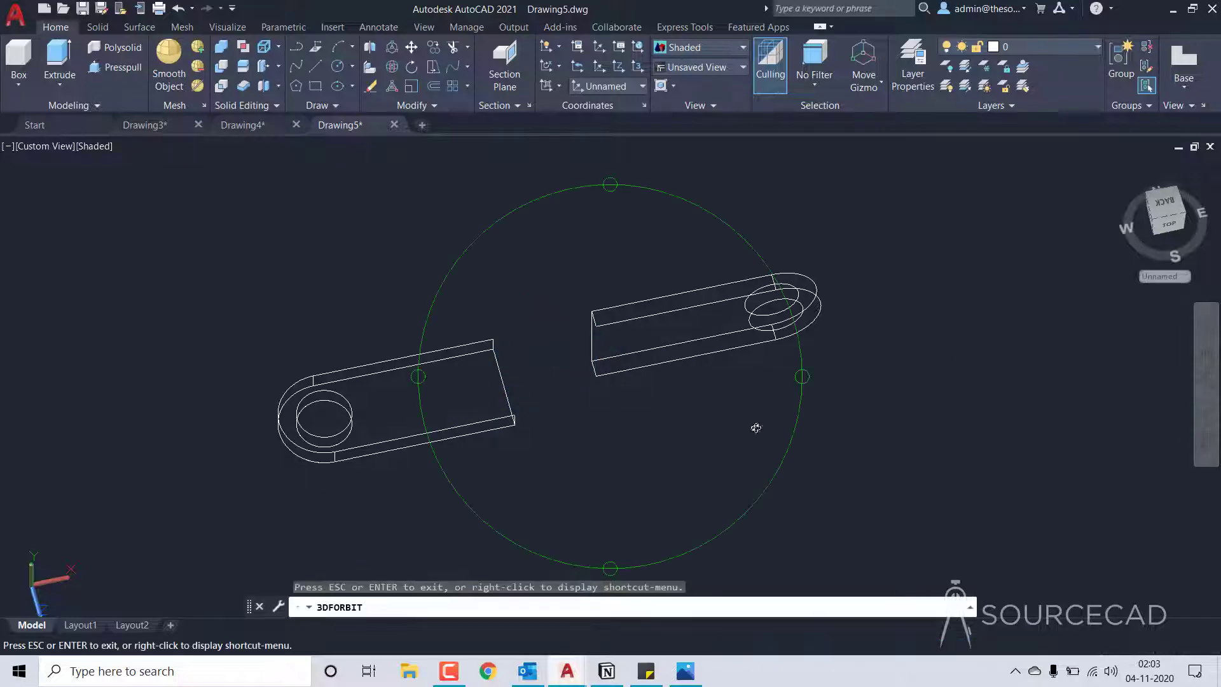
left_click_drag(686, 467, 732, 389)
key("Escape")
left_click(580, 322)
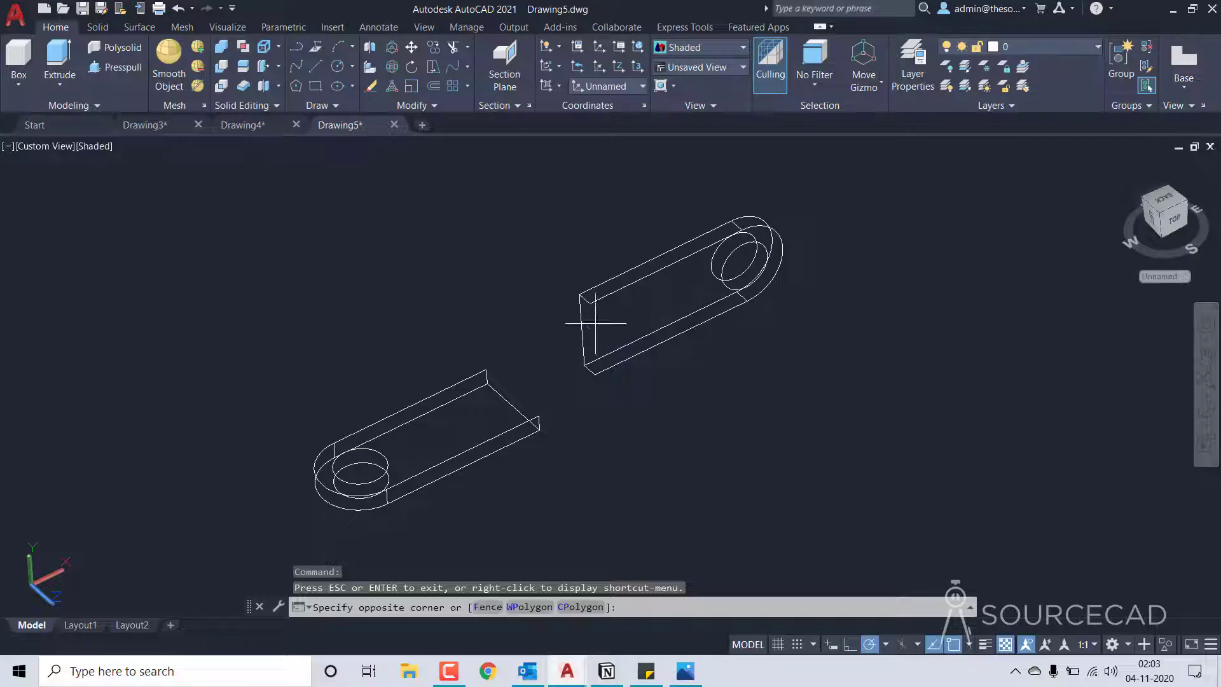
left_click(559, 346)
left_click(512, 405)
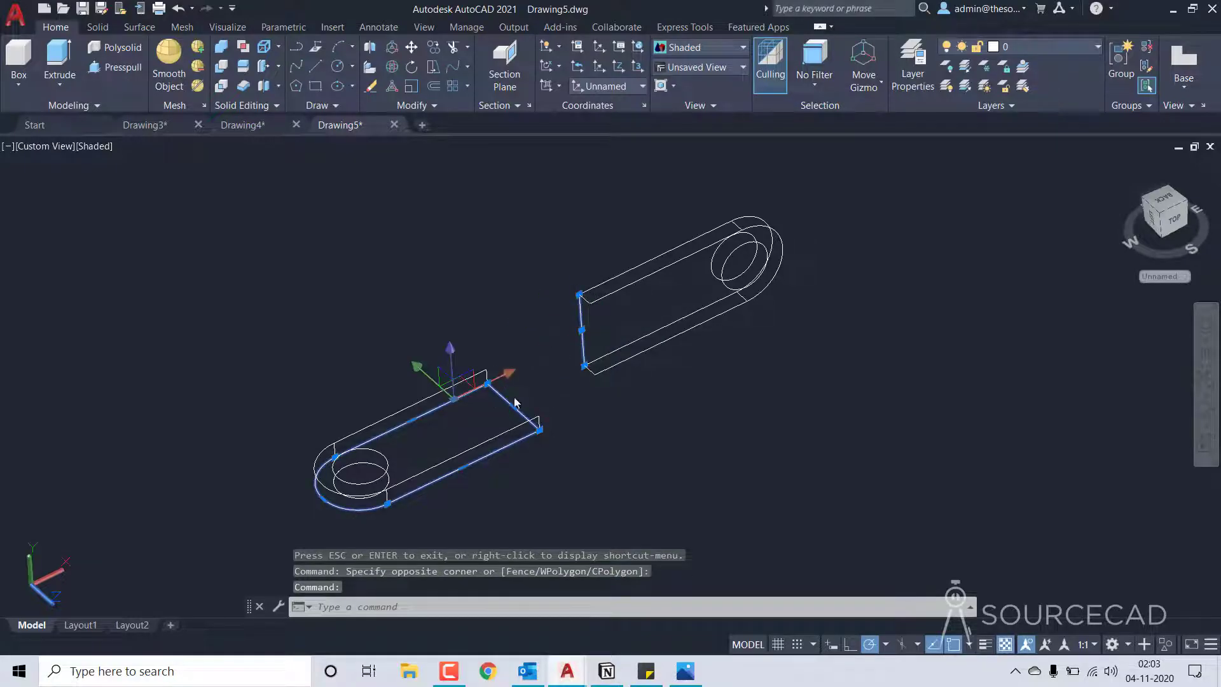
key("Delete")
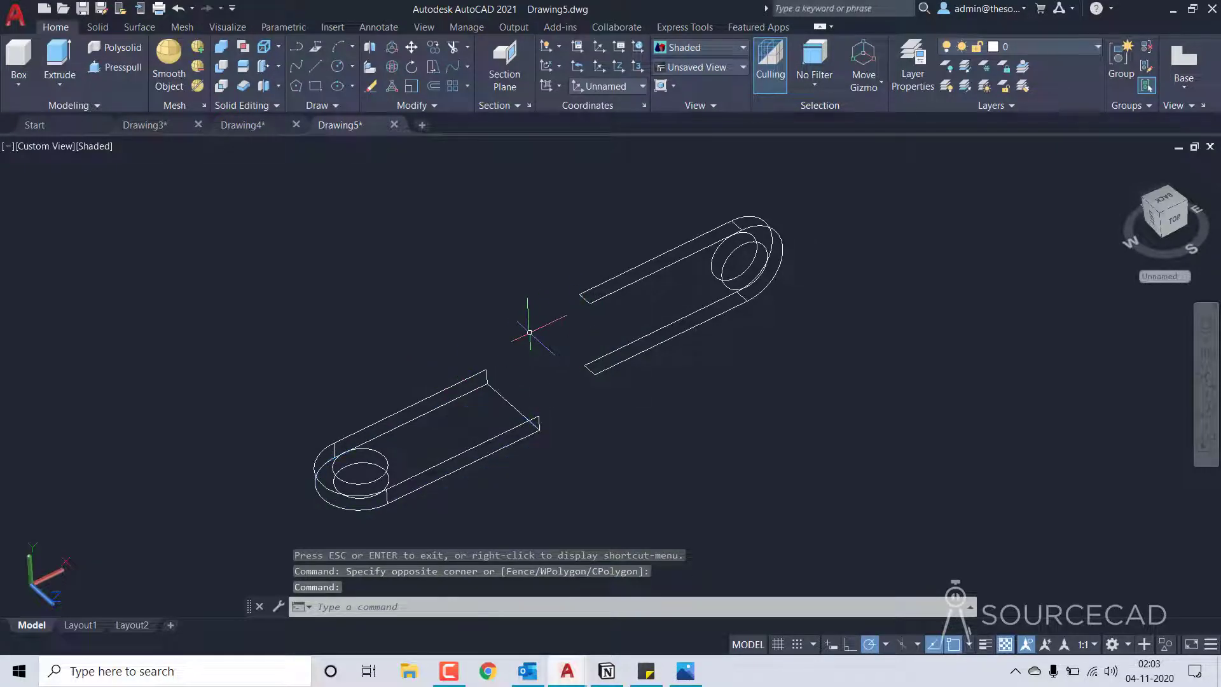
left_click(512, 400)
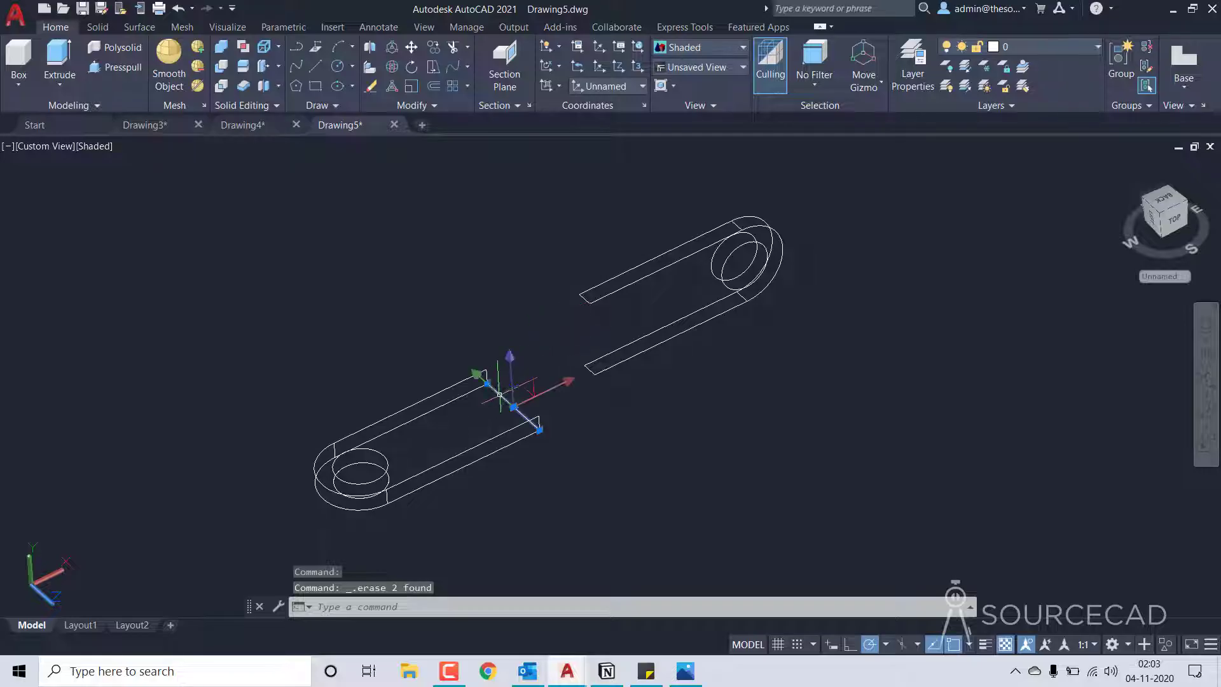
key("Delete")
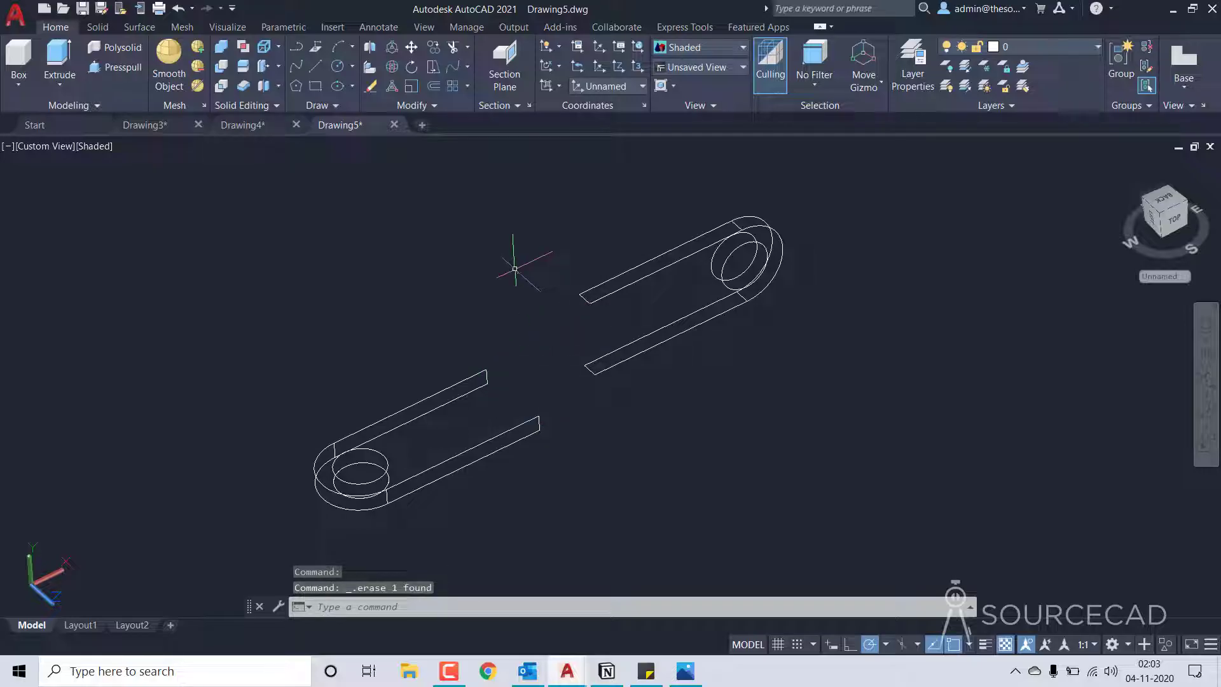
Erase the four leftover end lines so both outline ends are open
left_click(583, 298)
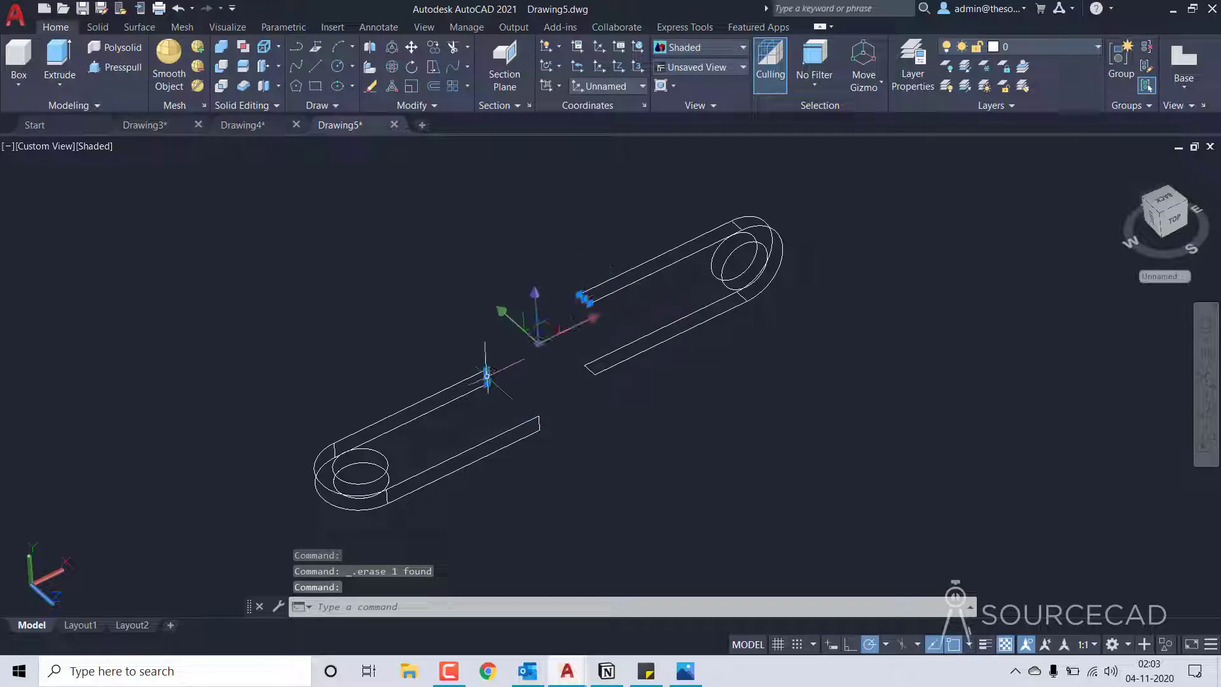
left_click(486, 375)
left_click(536, 421)
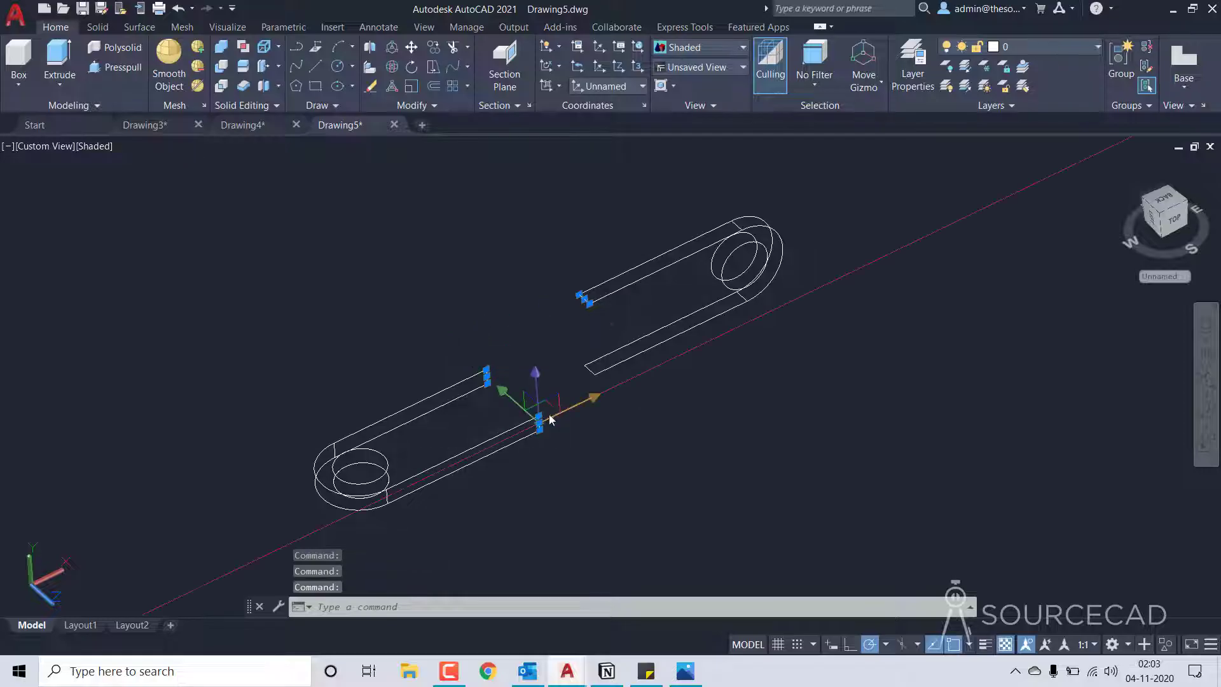
left_click(589, 370)
key("Delete")
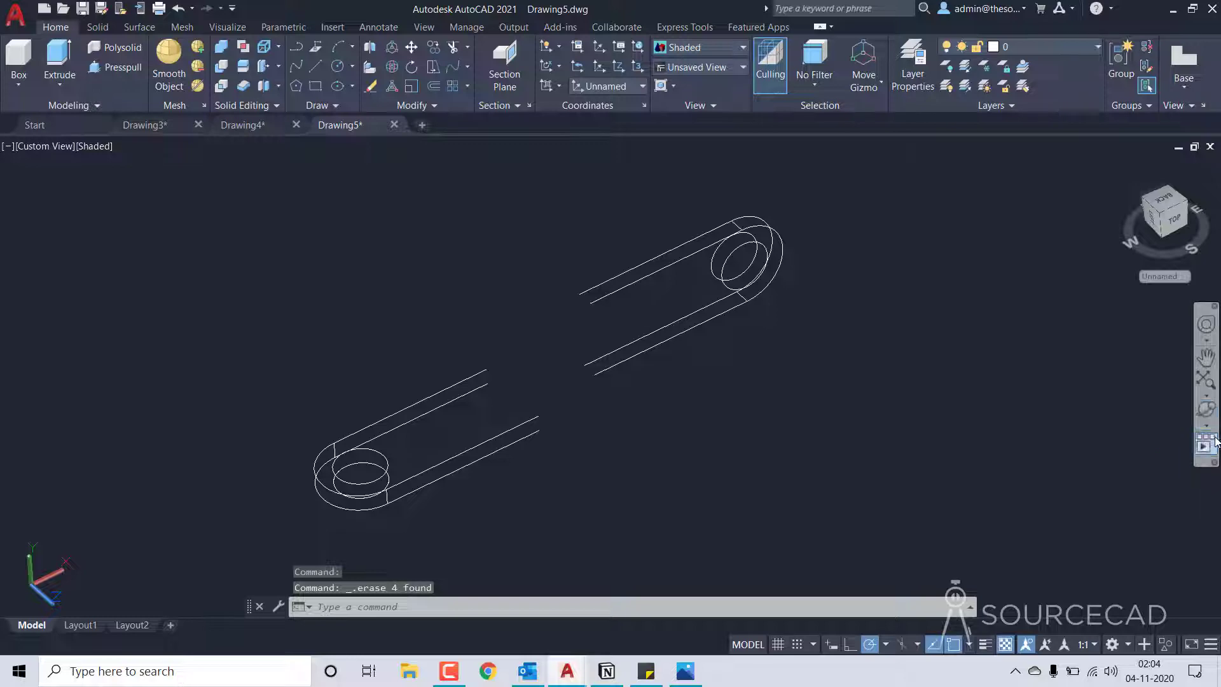
Start Blend Curves from the Home tab's Fillet flyout, with the open outlines in view
left_click(1204, 414)
left_click_drag(687, 432, 706, 326)
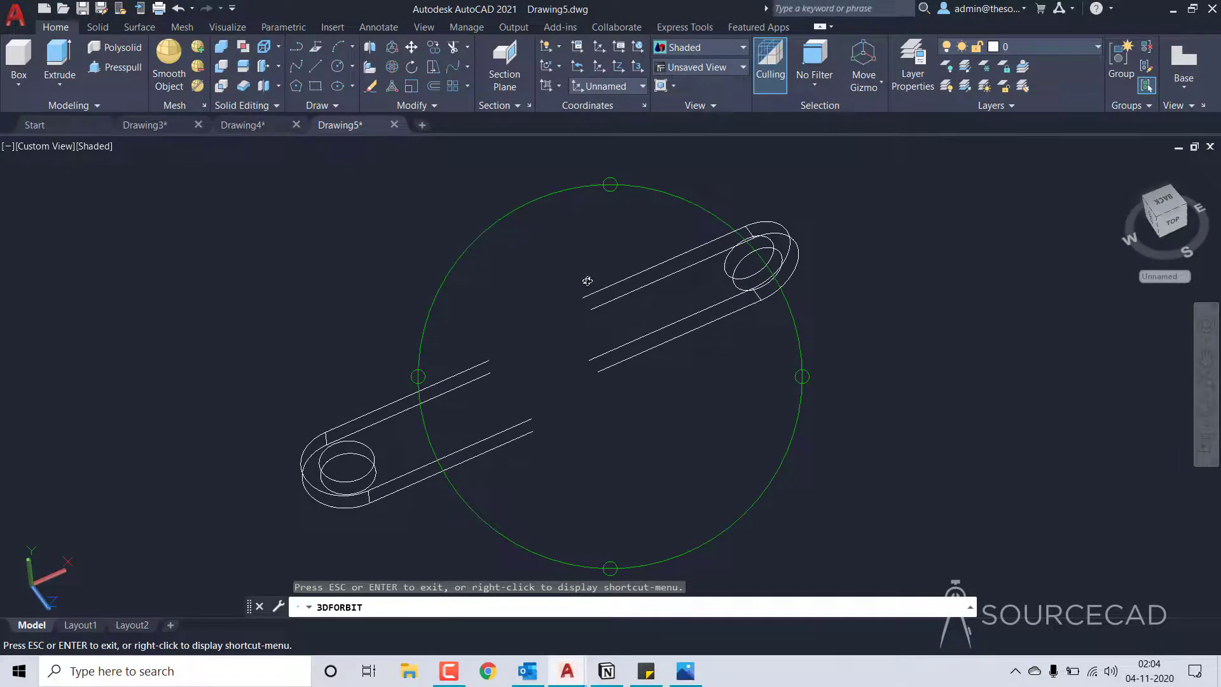
key("Escape")
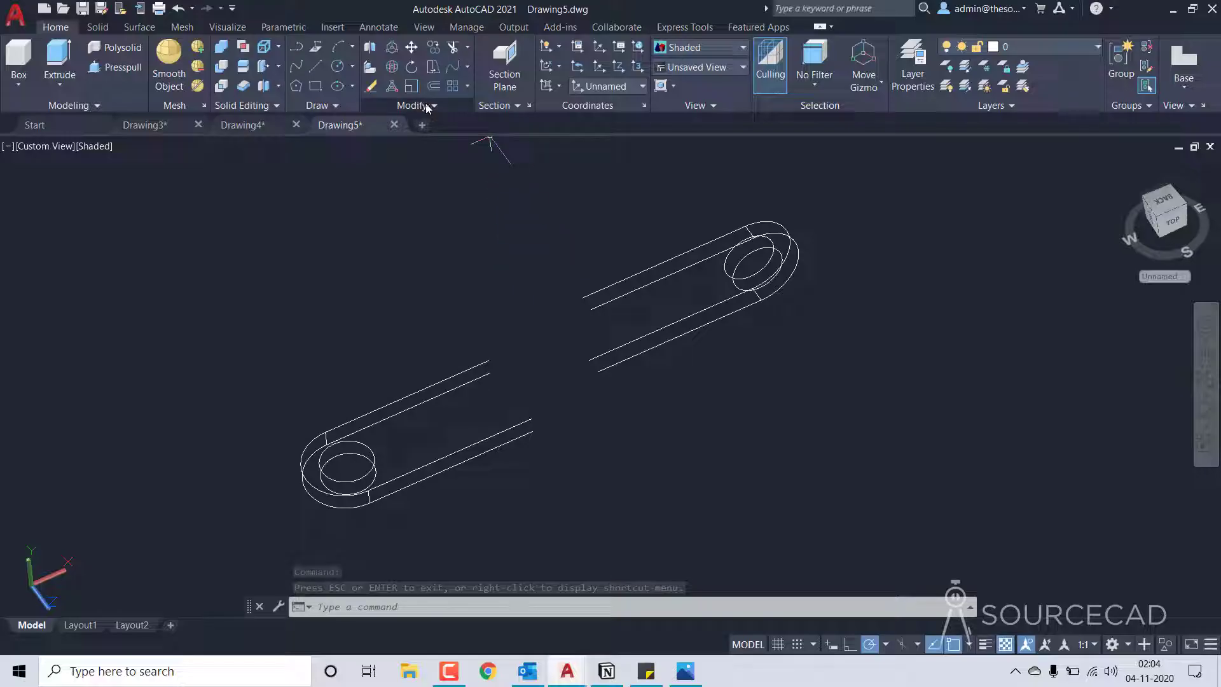
left_click(468, 69)
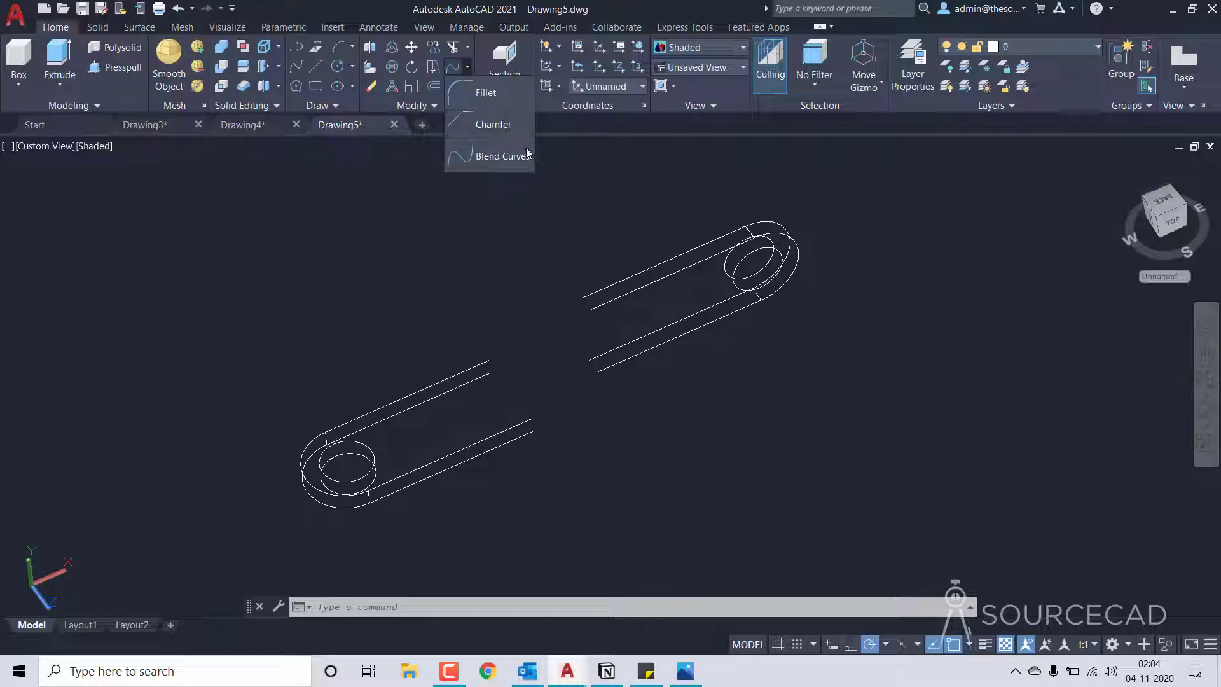
left_click(489, 159)
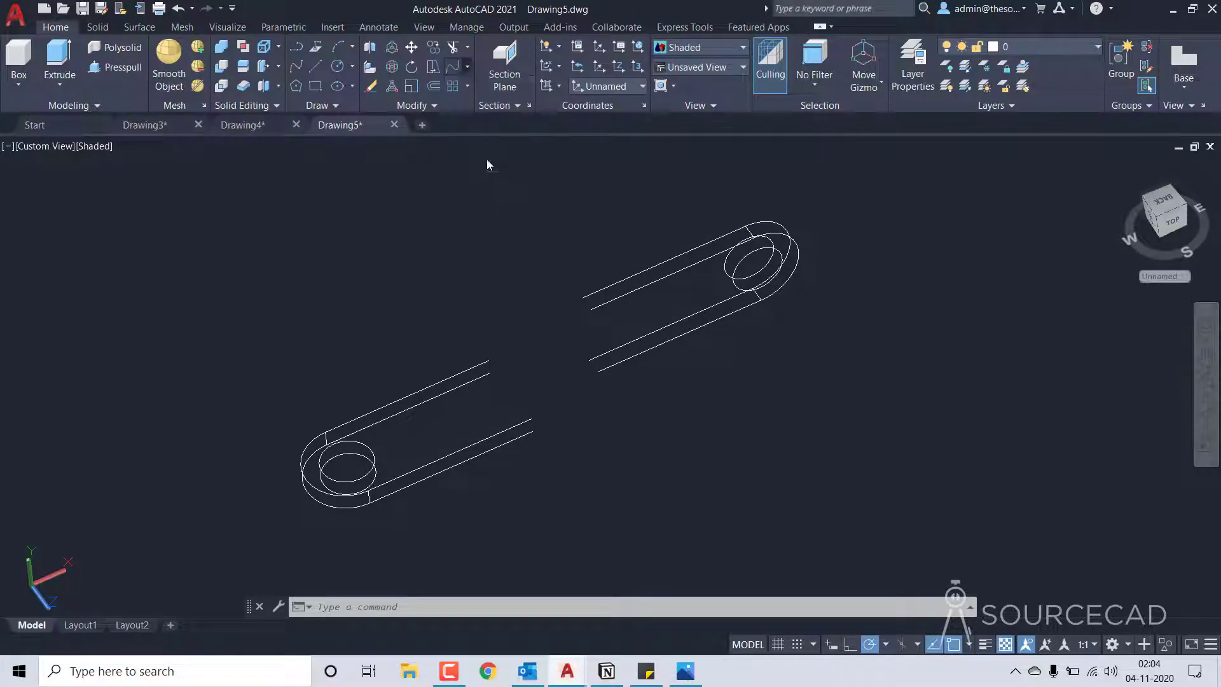
Blend the first two pairs of matching plate edges with S-curves
left_click(1206, 407)
left_click_drag(534, 390, 570, 417)
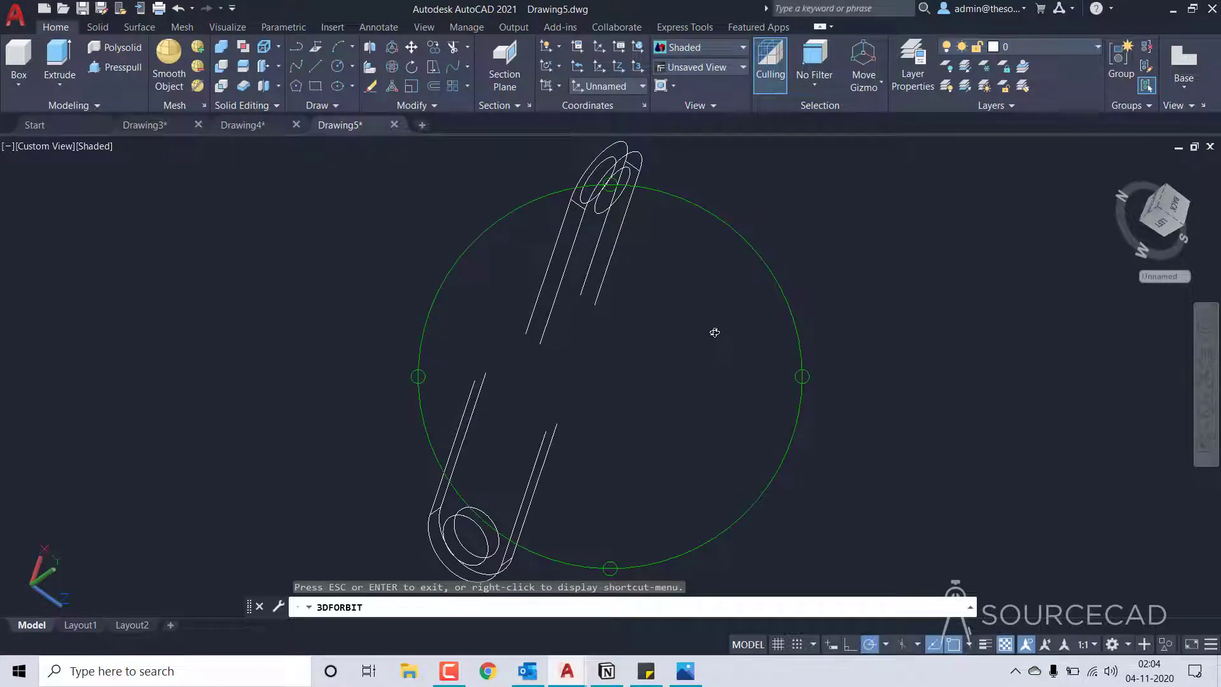
key("Escape")
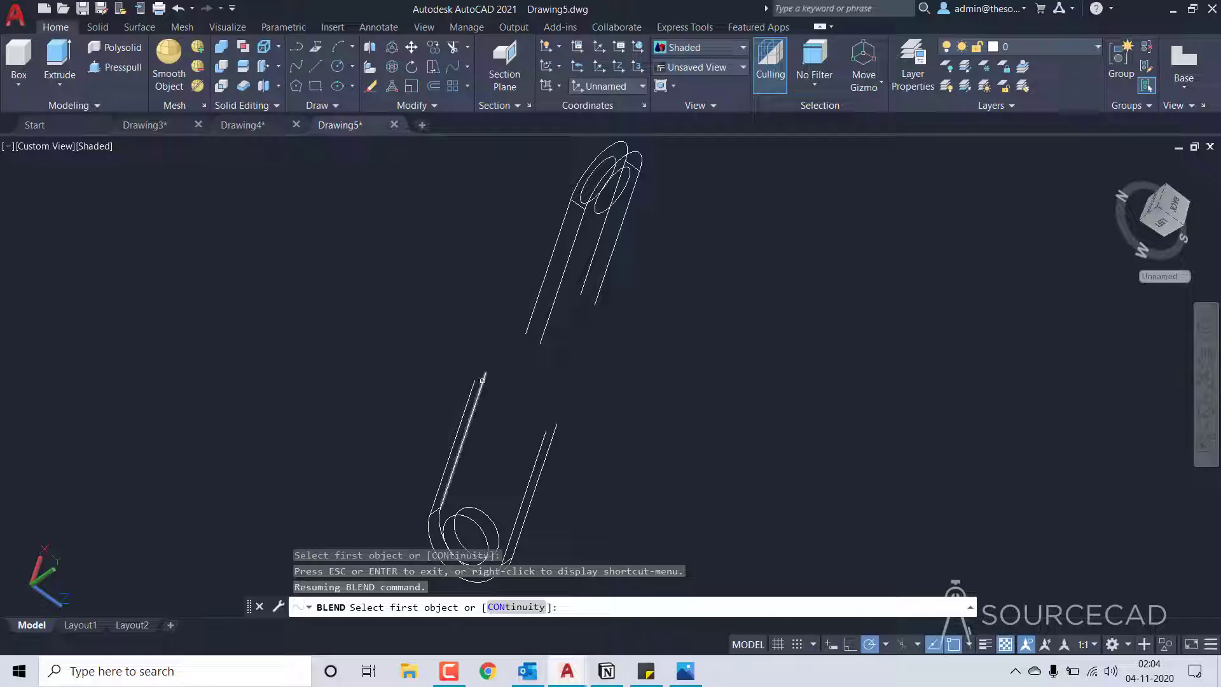
left_click(482, 380)
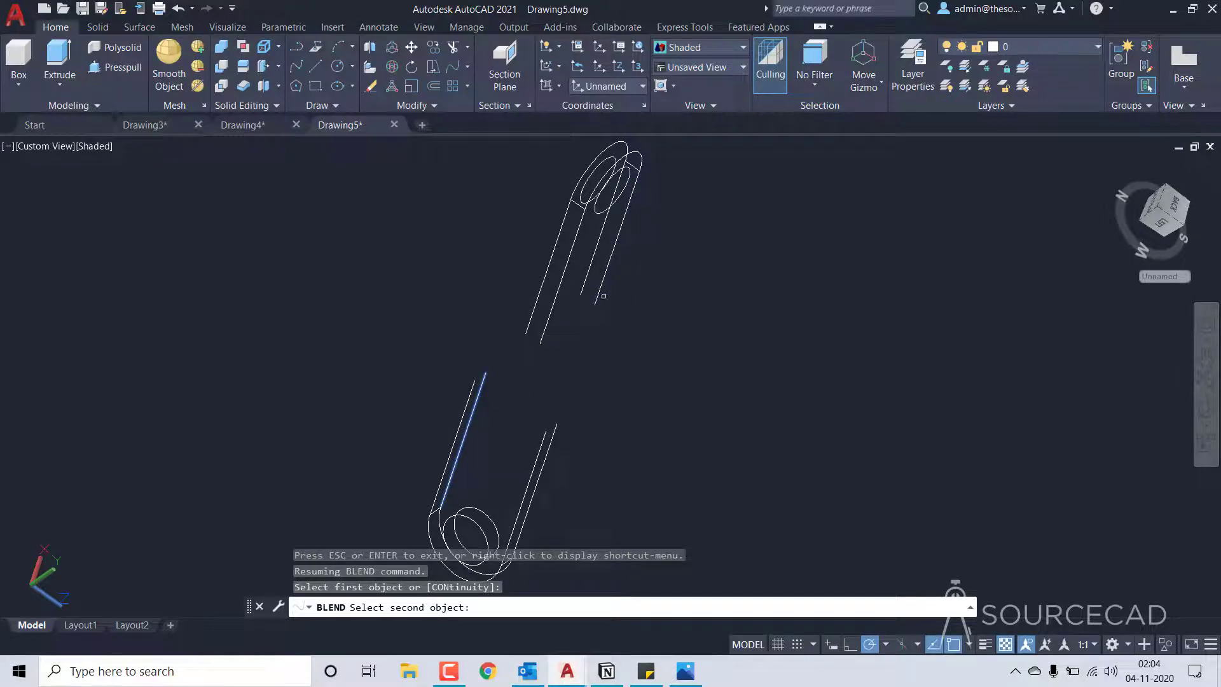
left_click(601, 293)
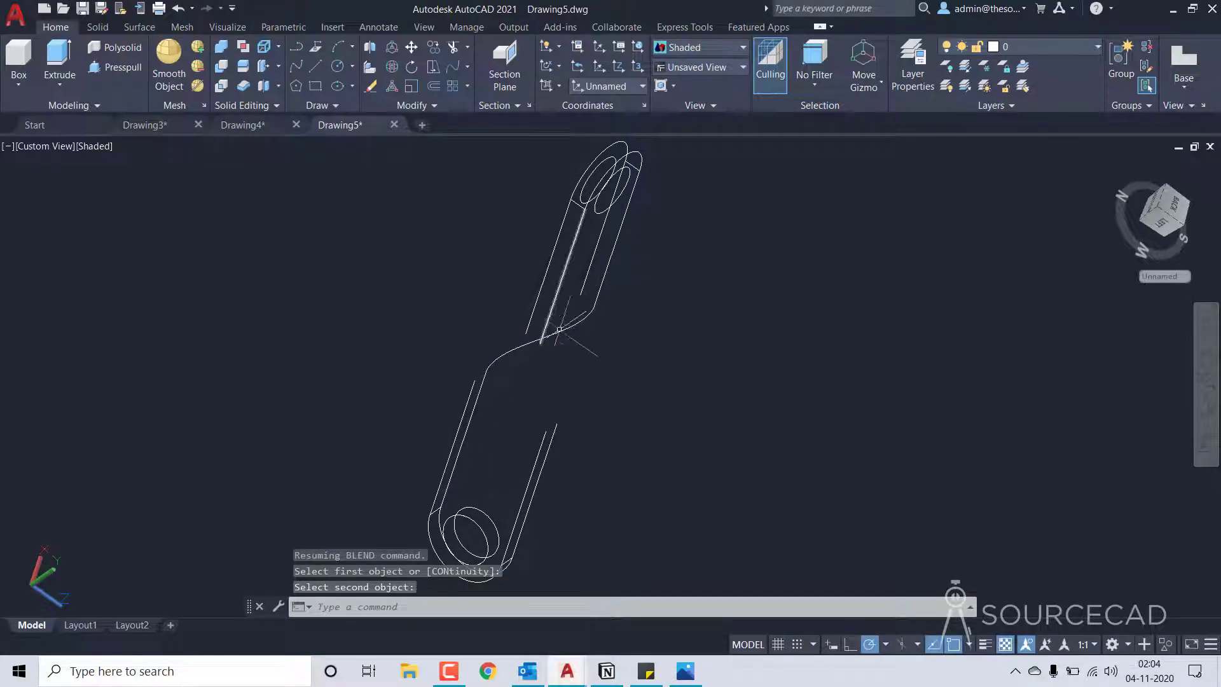
left_click(453, 68)
left_click(467, 394)
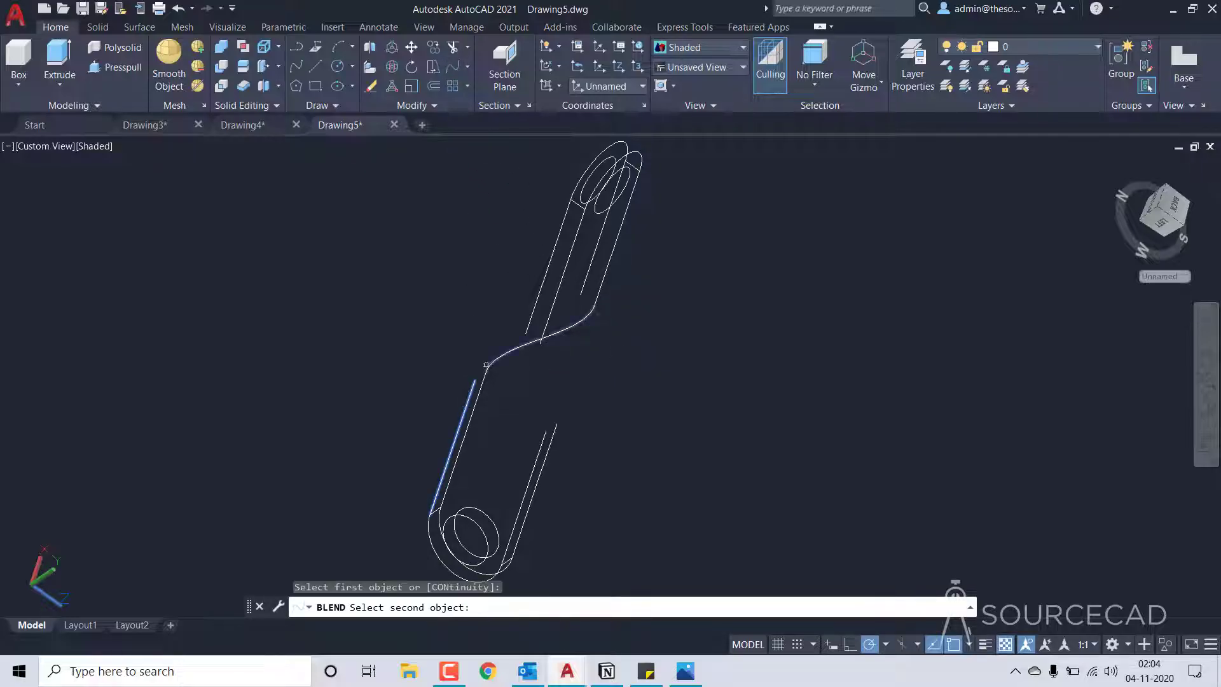
left_click(588, 271)
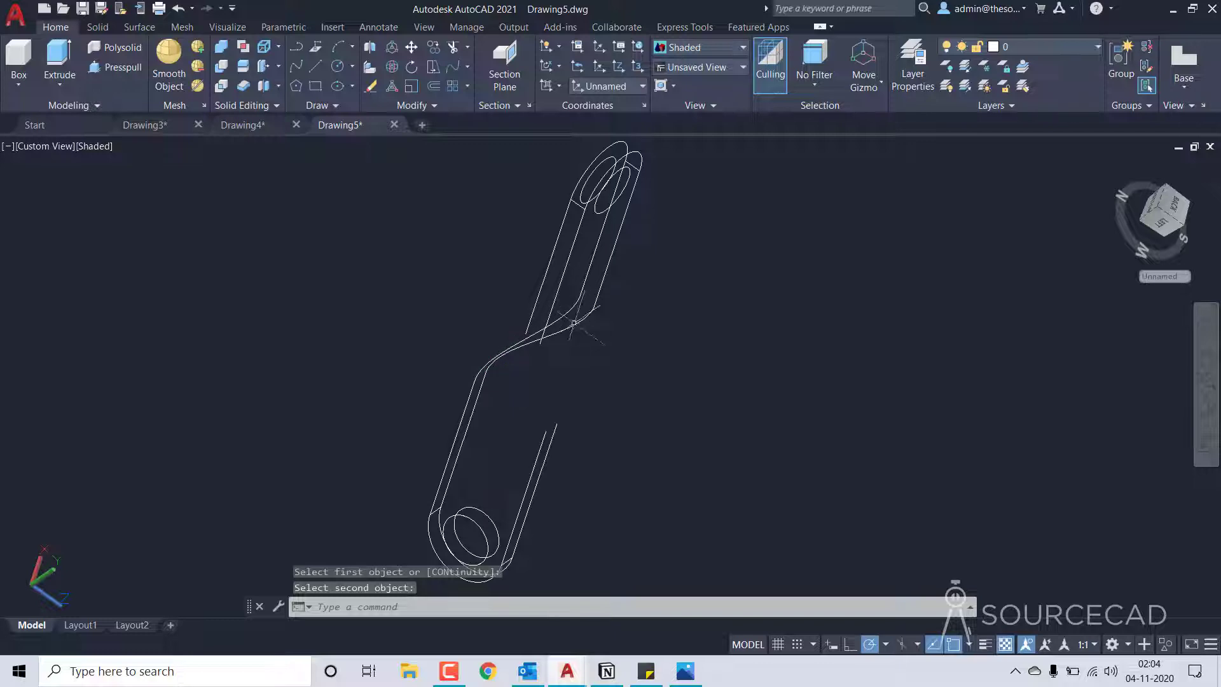
Blend the two remaining edge pairs on the other side of the outlines
left_click(1201, 406)
left_click_drag(640, 468, 449, 240)
mouse_move(512, 331)
left_mouse_down()
mouse_move(544, 284)
mouse_move(563, 215)
mouse_move(592, 232)
mouse_move(619, 188)
mouse_move(618, 202)
left_mouse_up()
key("Escape")
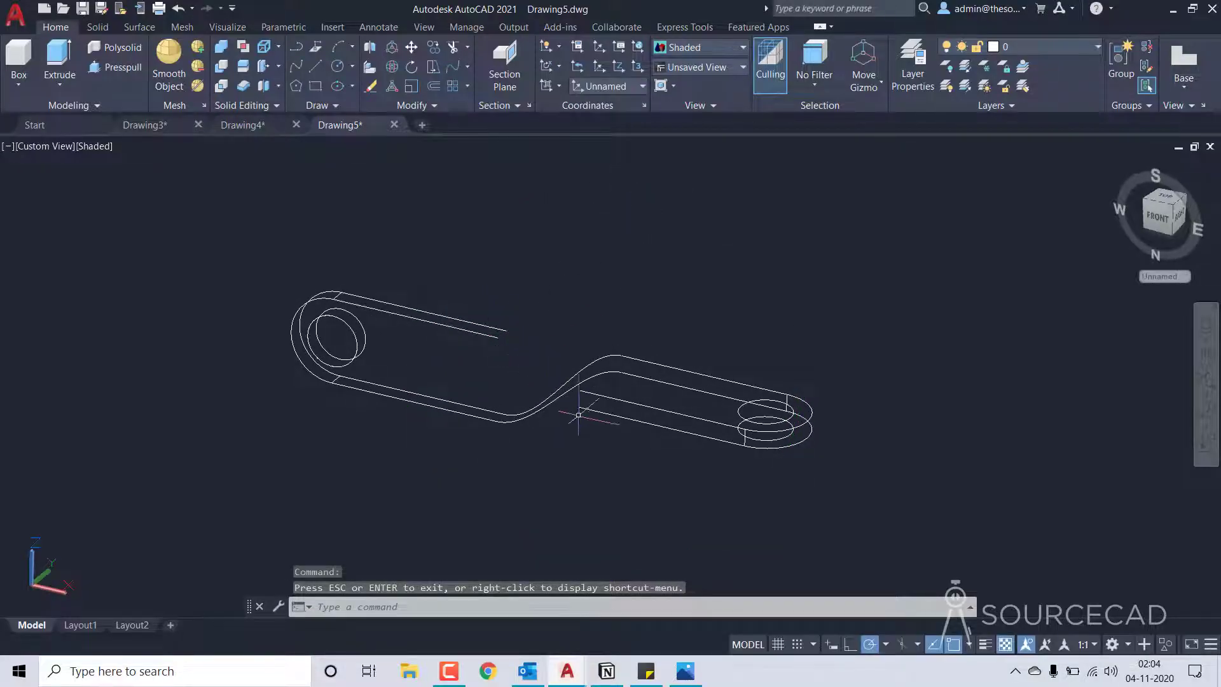
left_click(452, 66)
left_click(499, 328)
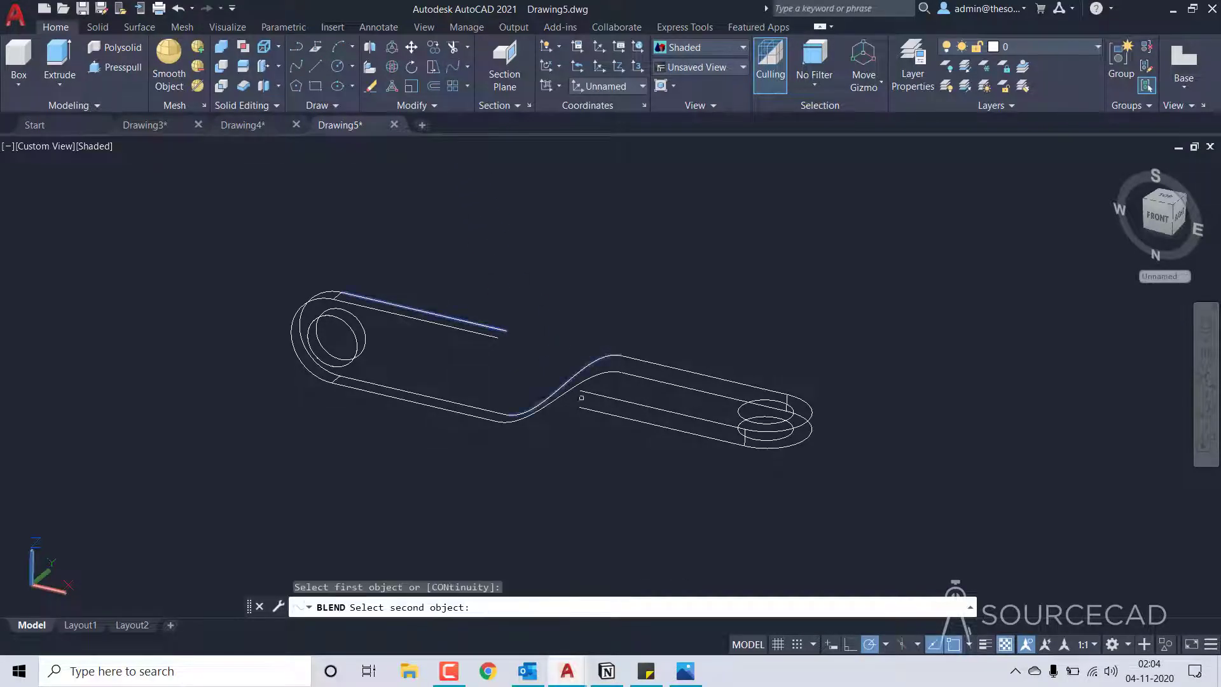
left_click(597, 395)
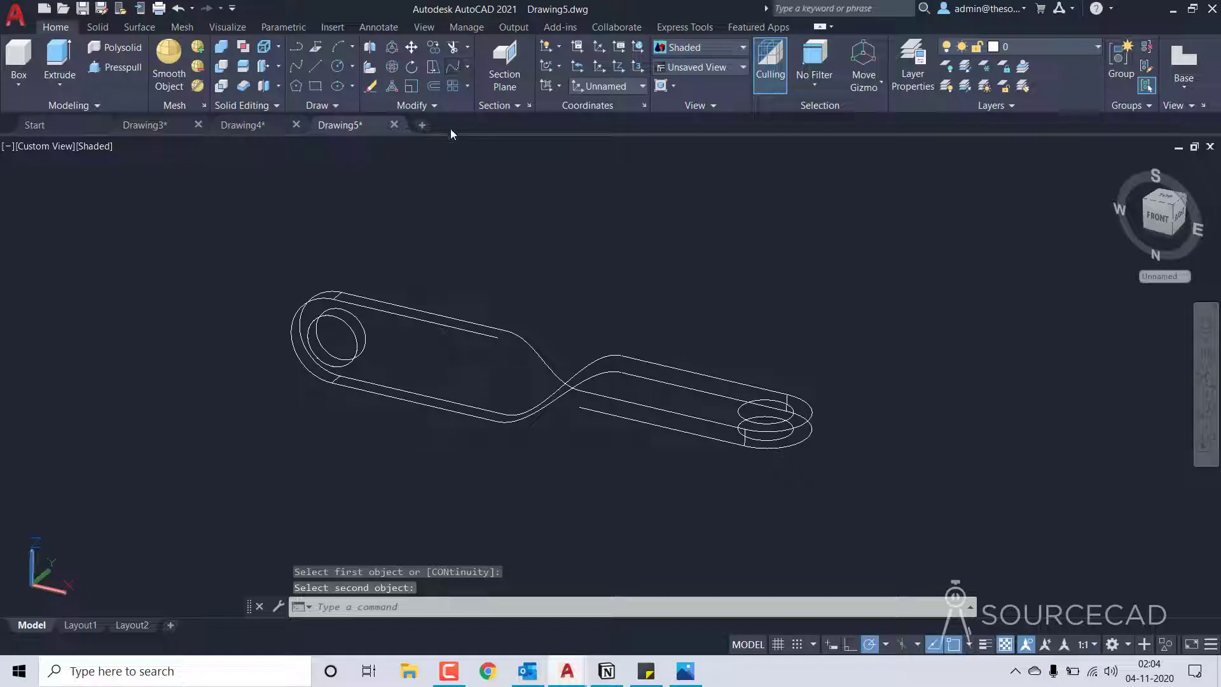
left_click(452, 67)
left_click(488, 334)
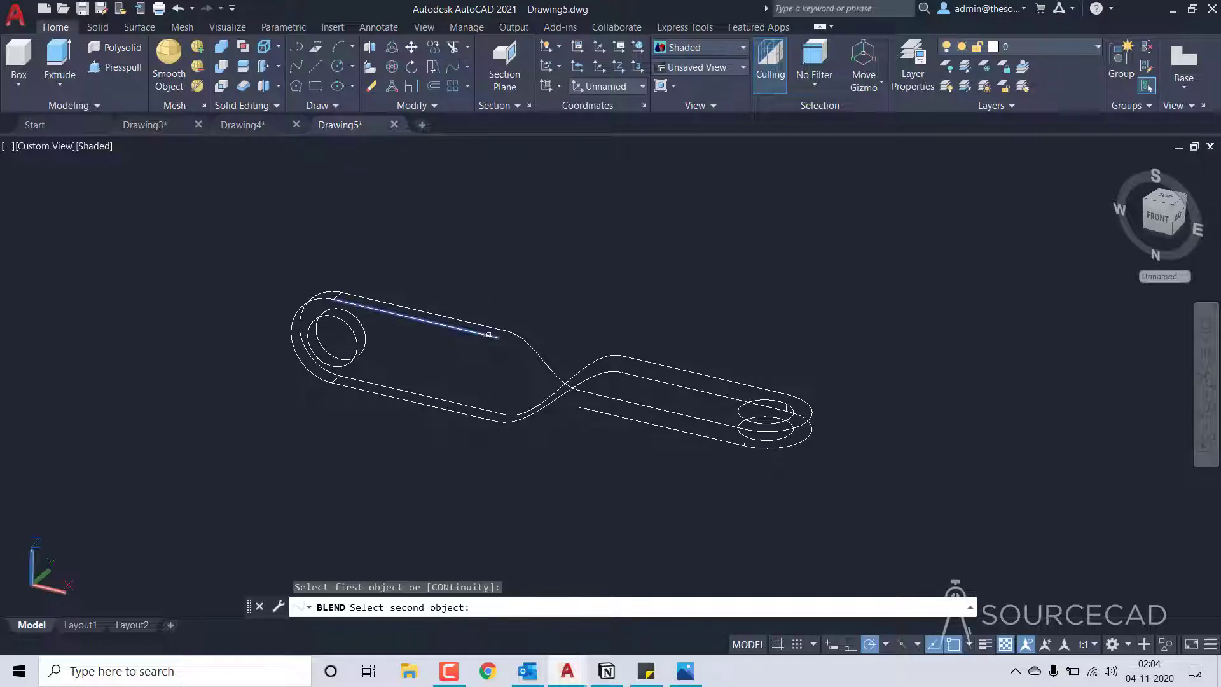
left_click(595, 413)
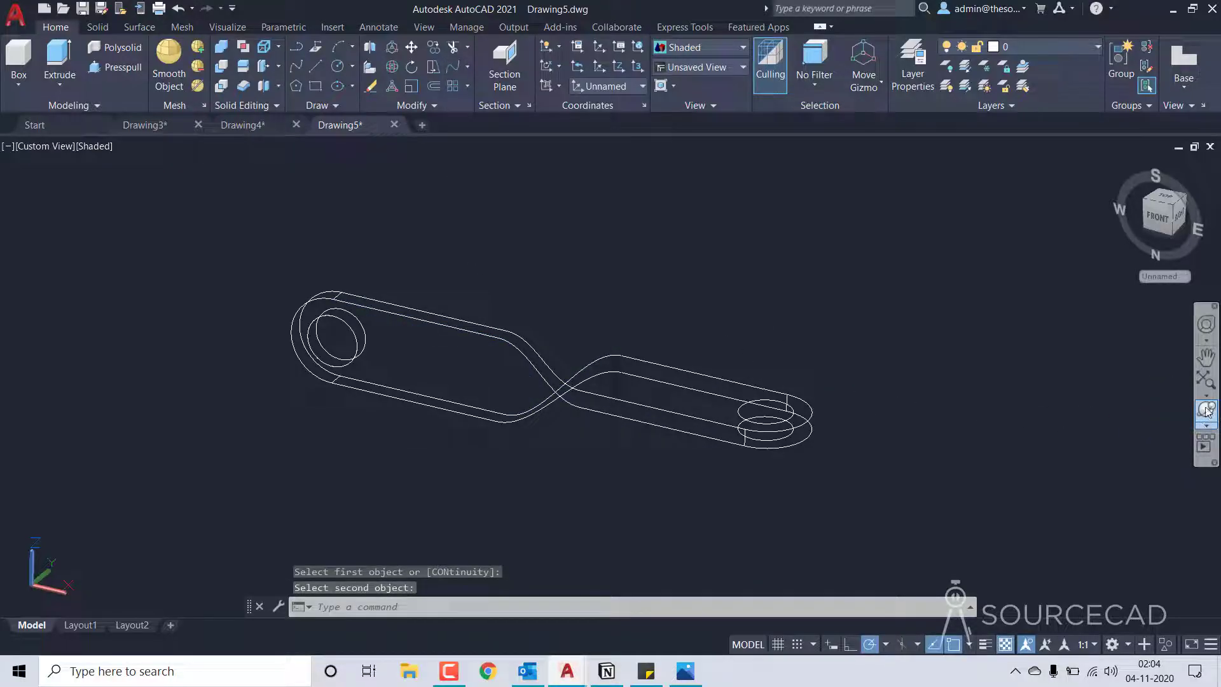
left_click(1204, 410)
left_click_drag(706, 309, 588, 309)
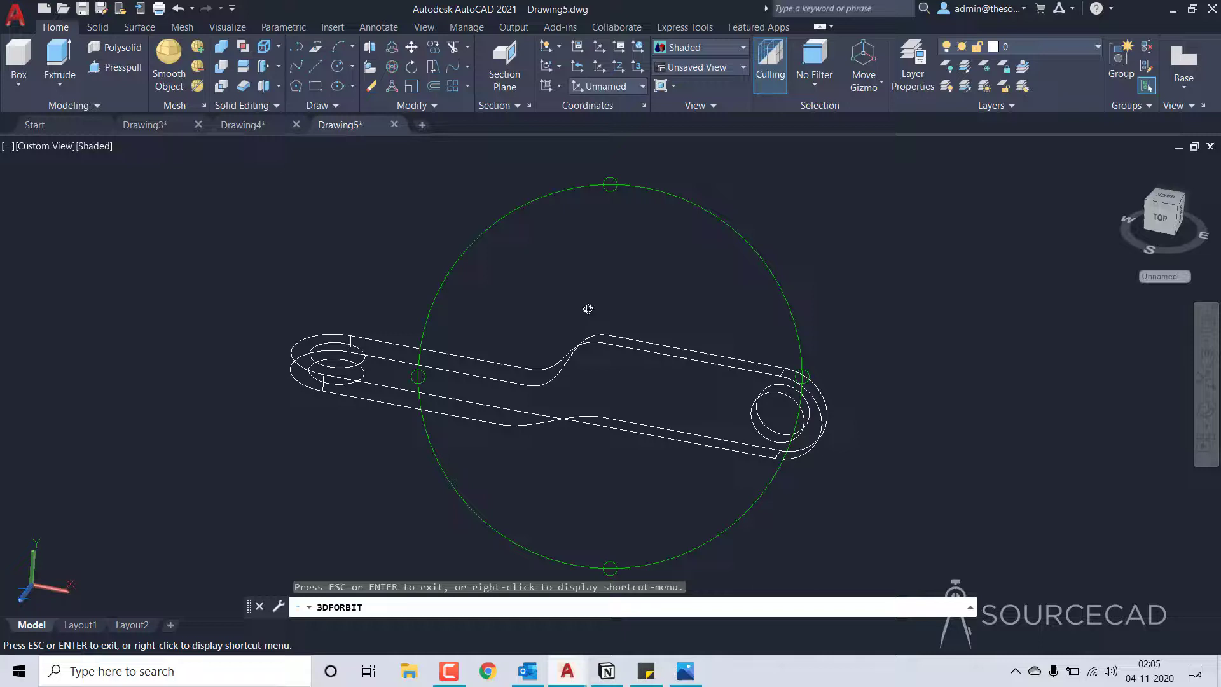
Join all 12 outline edges and blend curves into 4 continuous splines with JOIN
key("Escape")
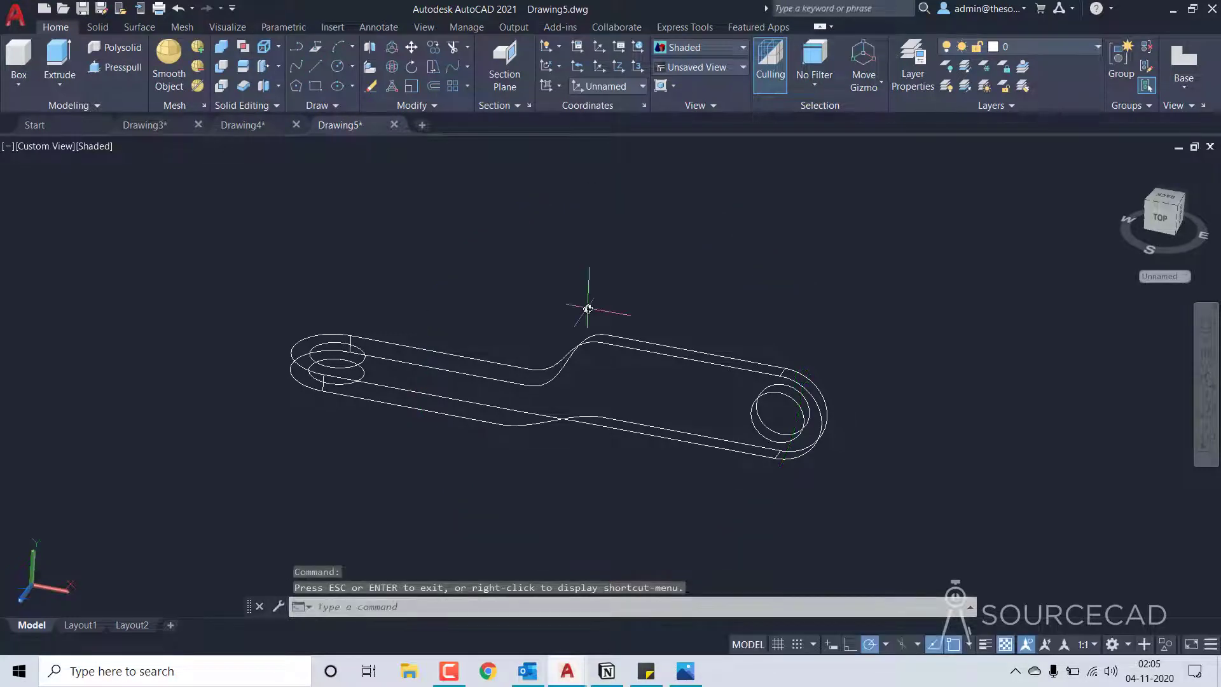
left_click(136, 27)
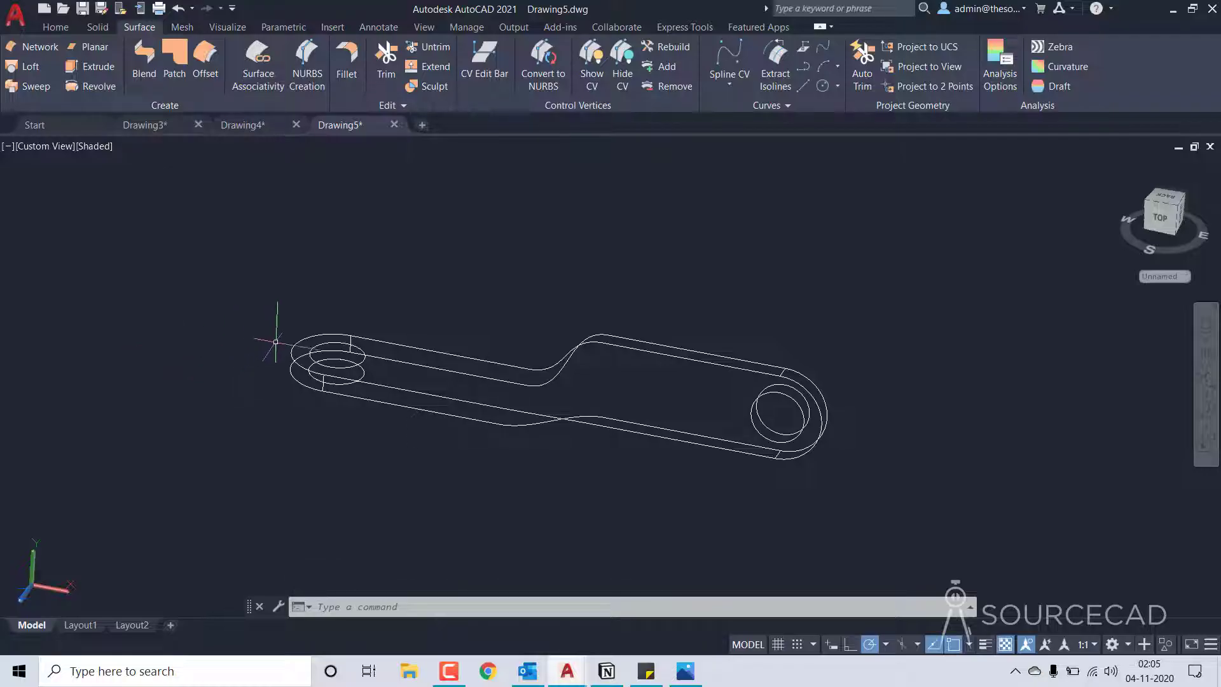
left_click(394, 343)
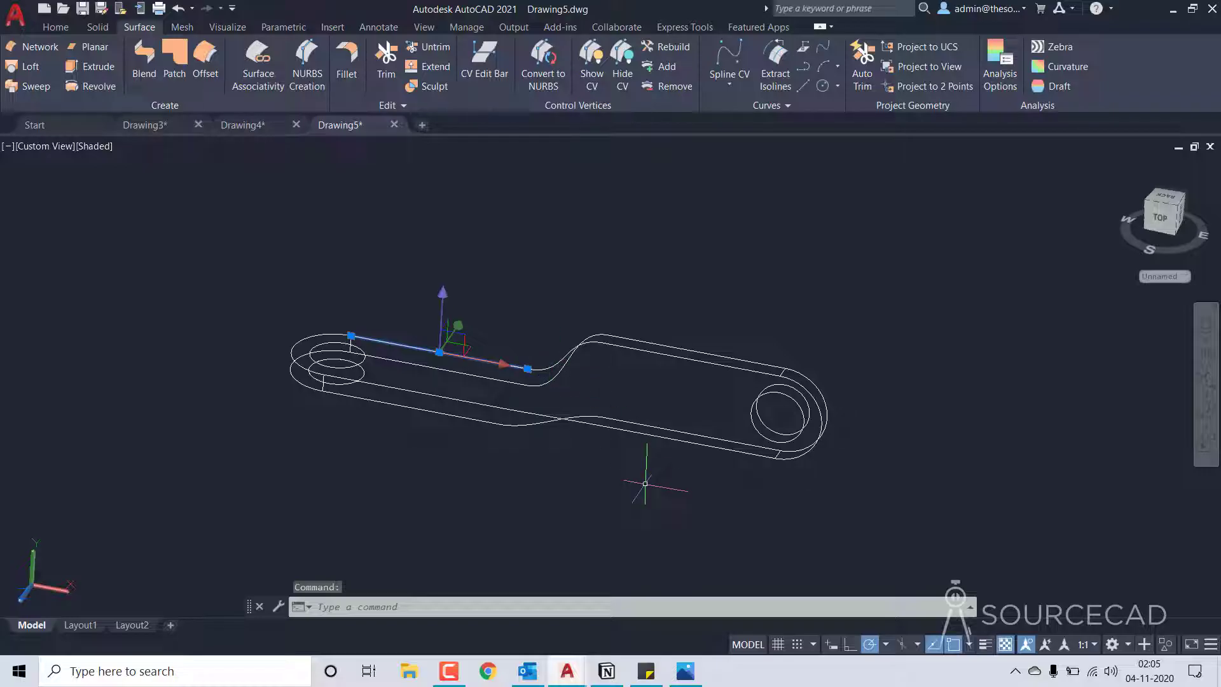
left_click(628, 501)
left_click(481, 226)
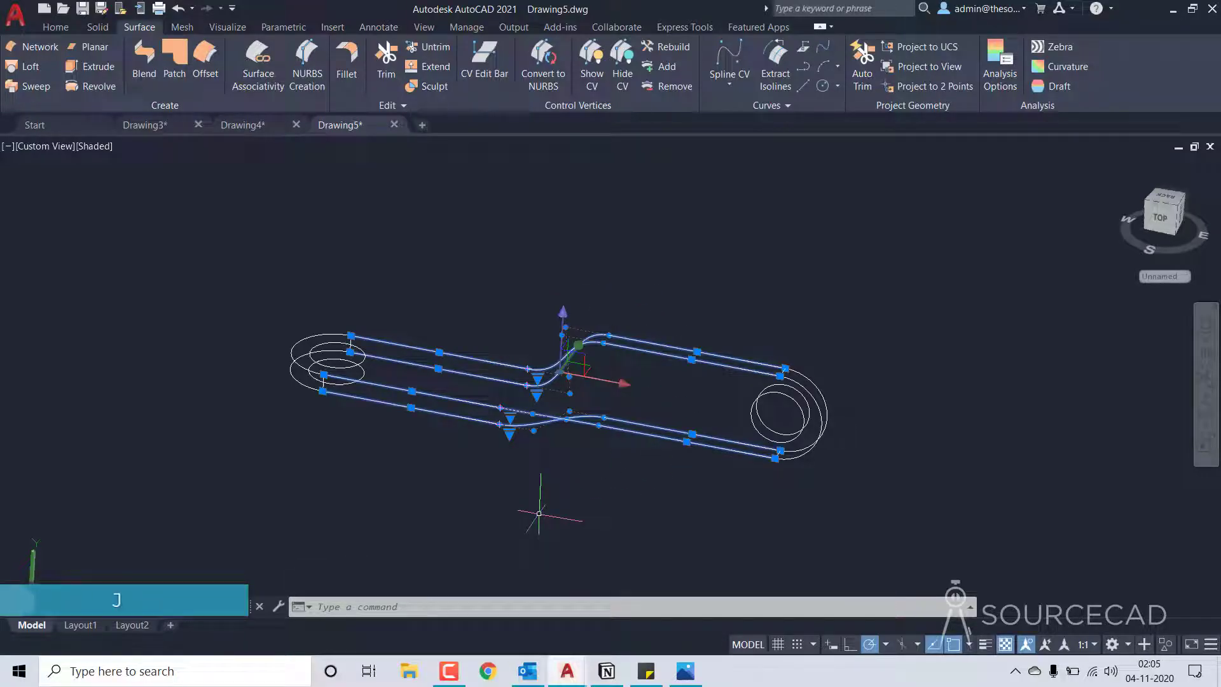
type("J")
key("Return")
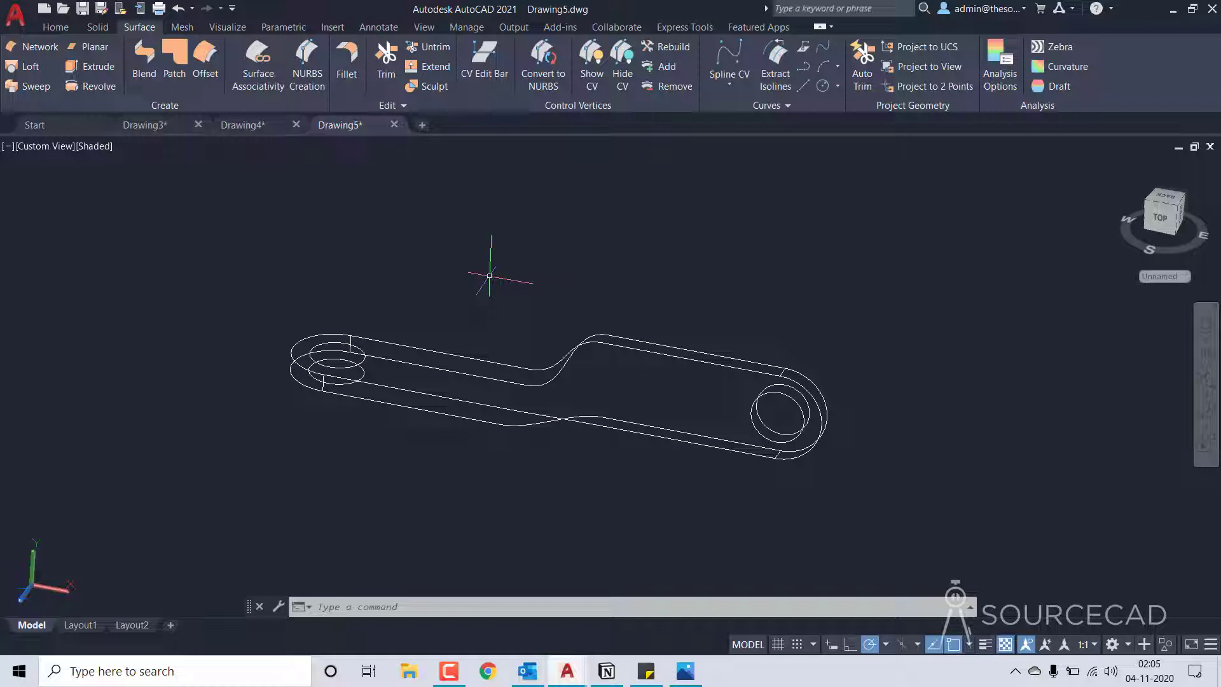
Start a curve-based patch and pick the two long curves and two end arcs
left_click(175, 63)
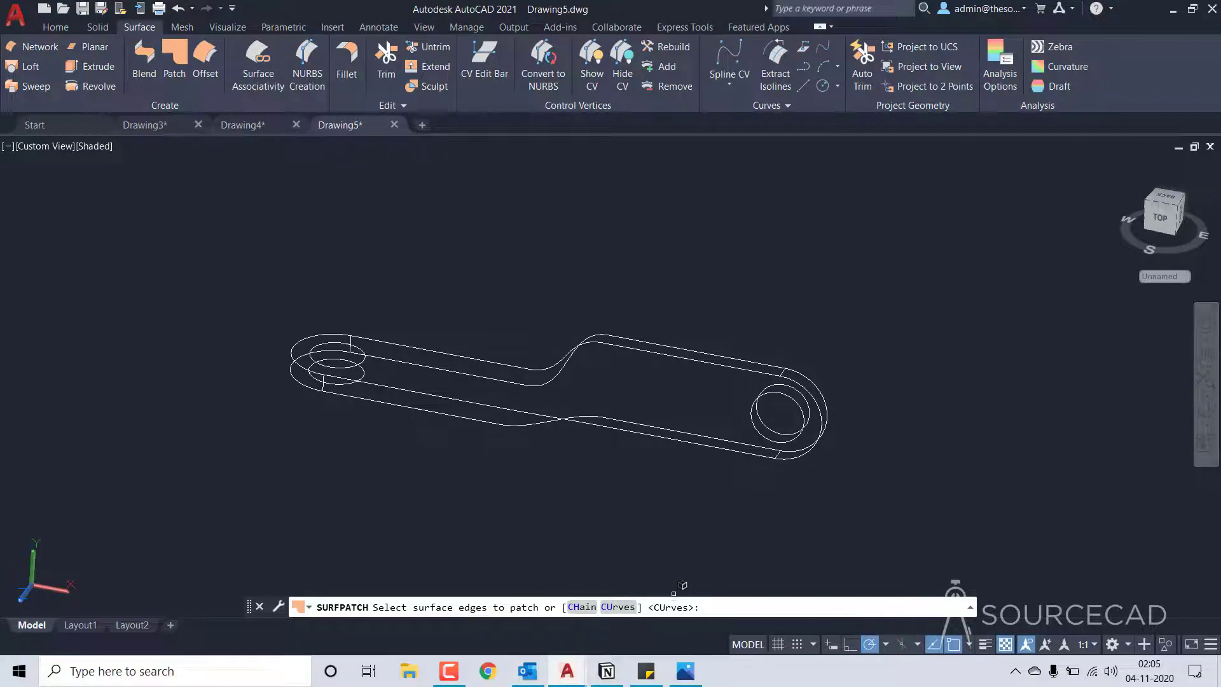
key("Return")
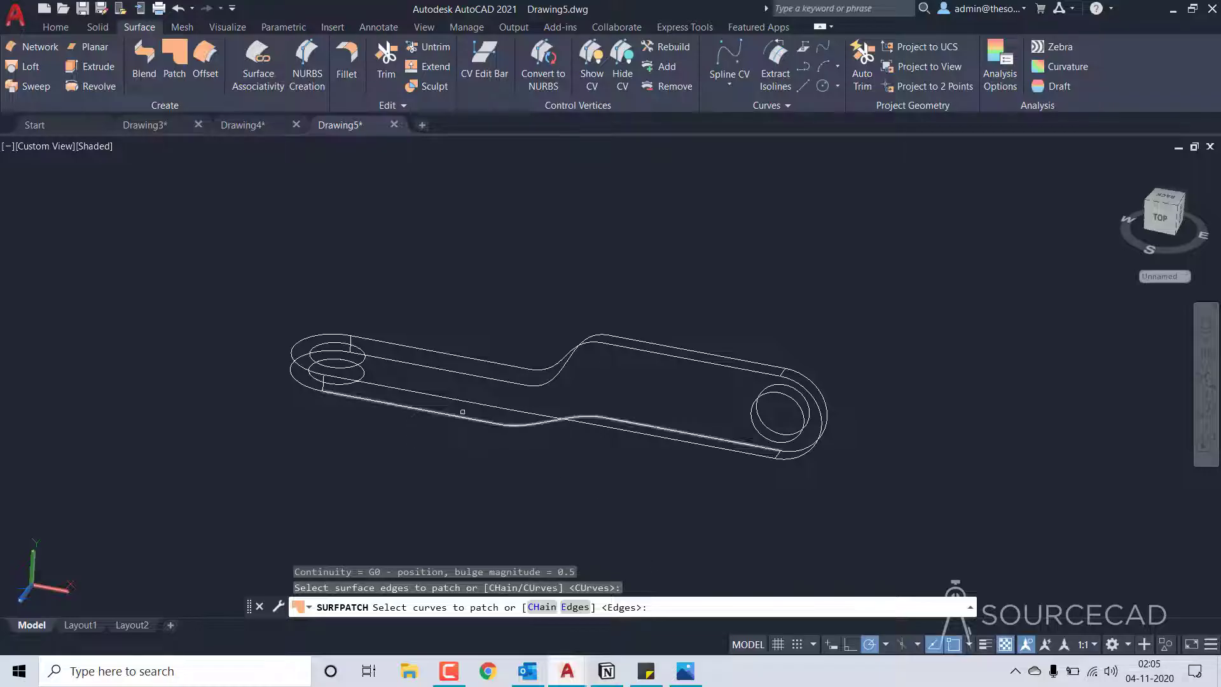
left_click(419, 348)
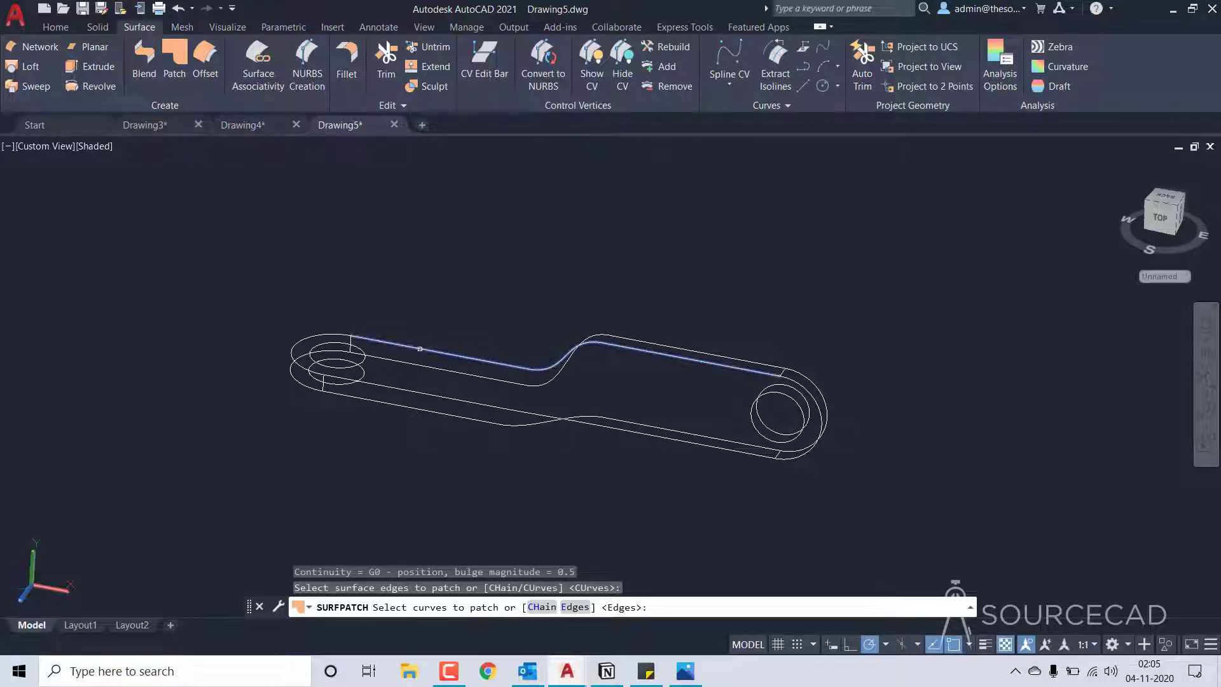
left_click(302, 342)
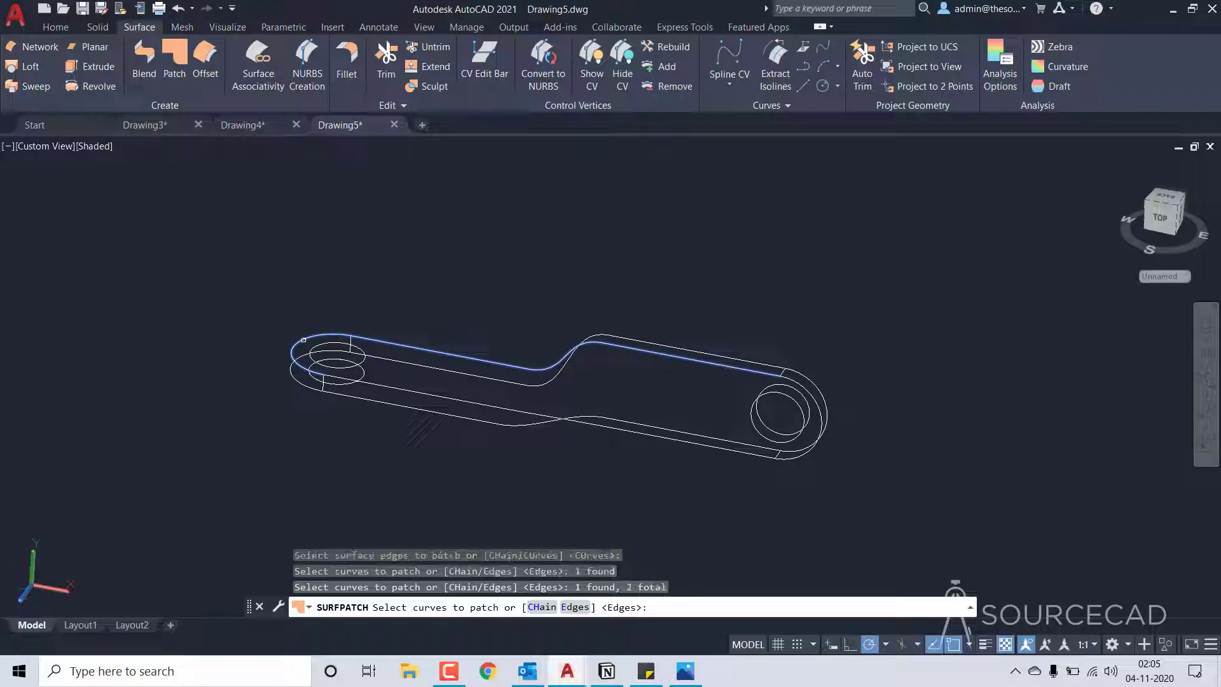
left_click(406, 389)
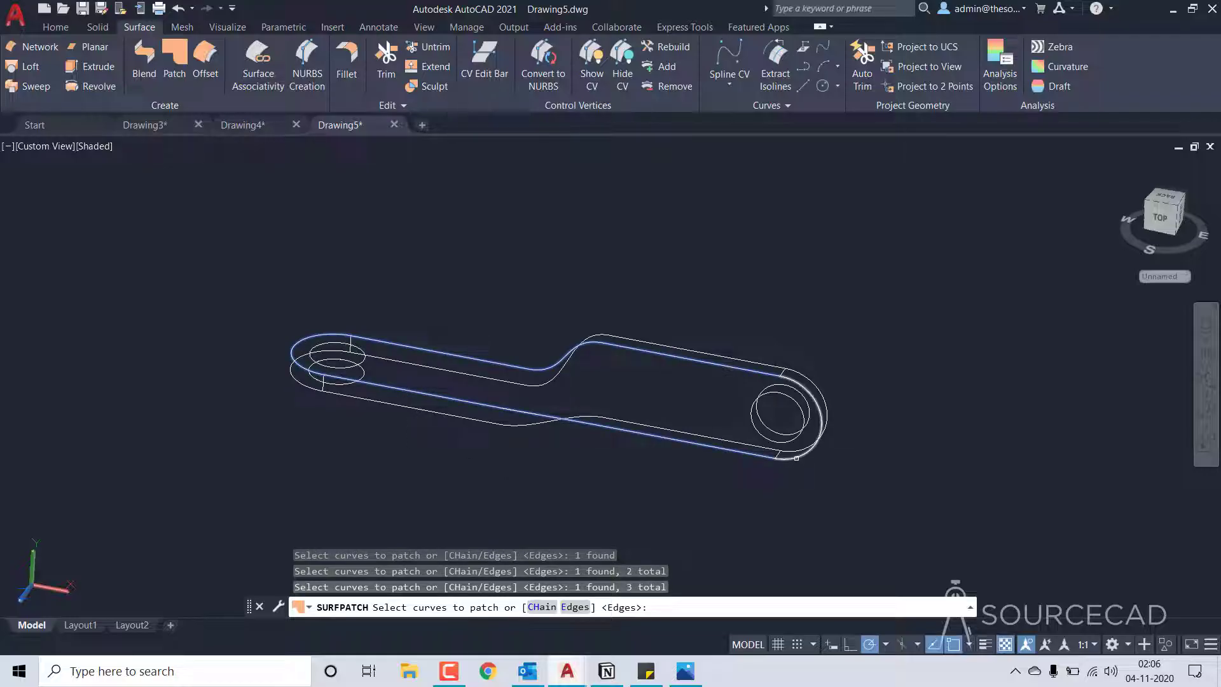
left_click(796, 458)
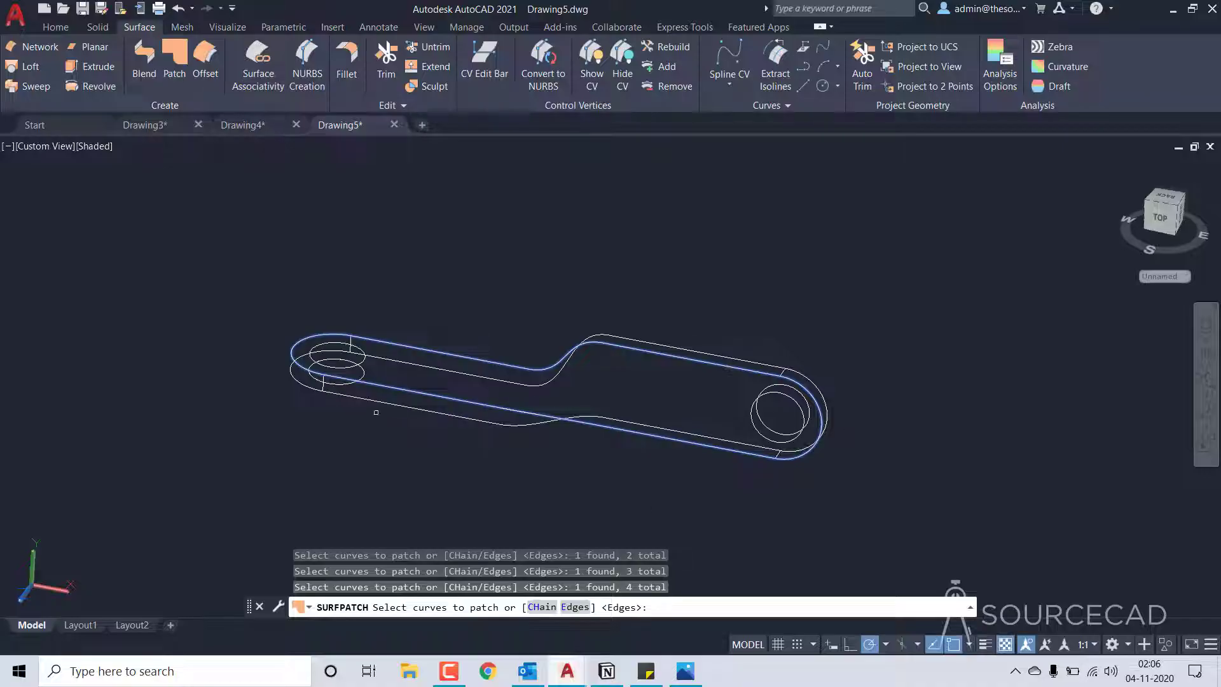
Accept the patch surface on the top outline, then view the underside
left_click(1195, 420)
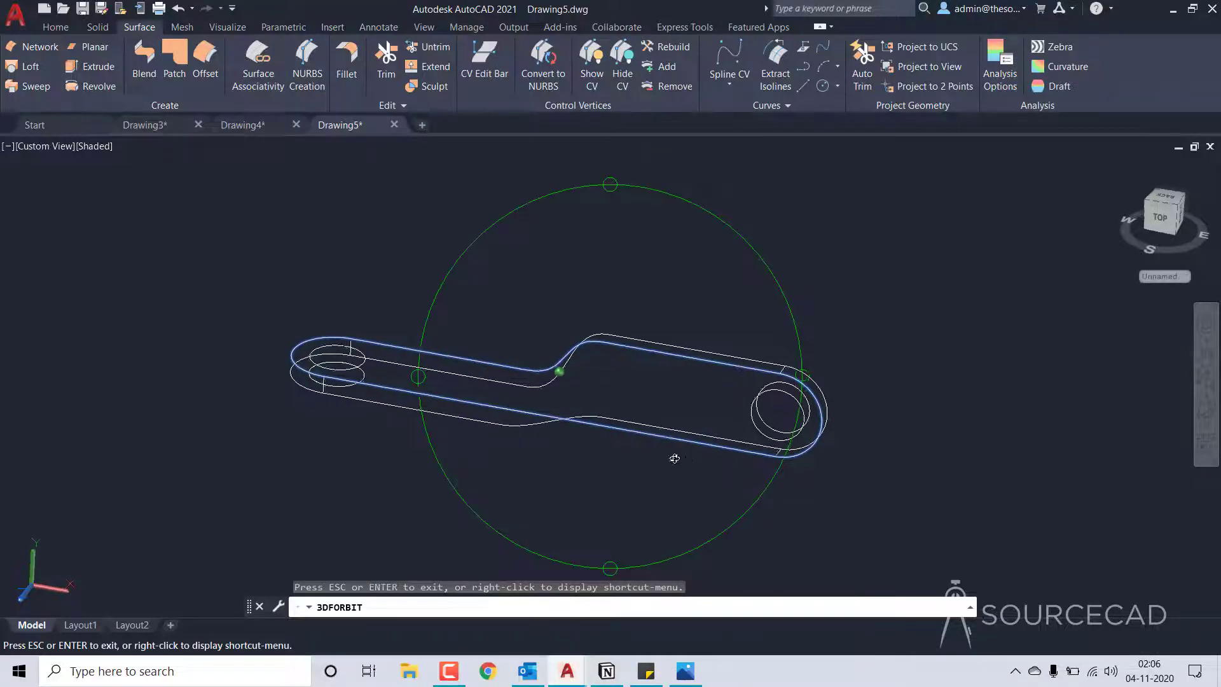
left_click_drag(673, 299, 656, 475)
key("Escape")
key("Return")
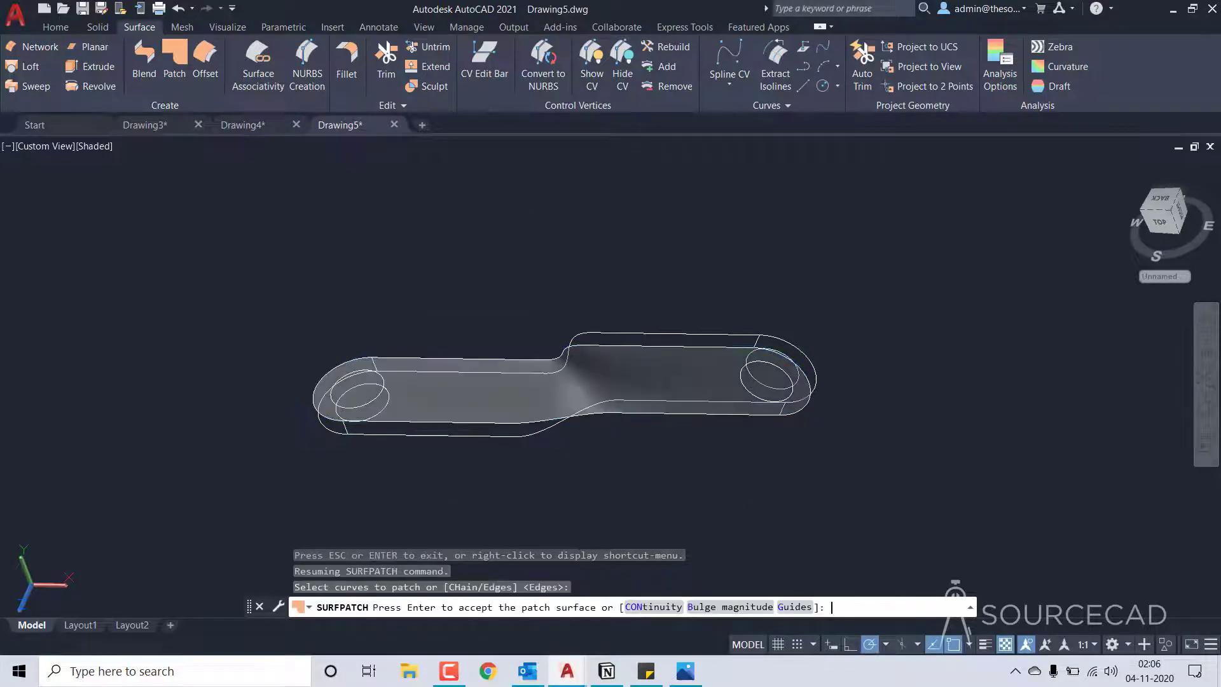
key("Return")
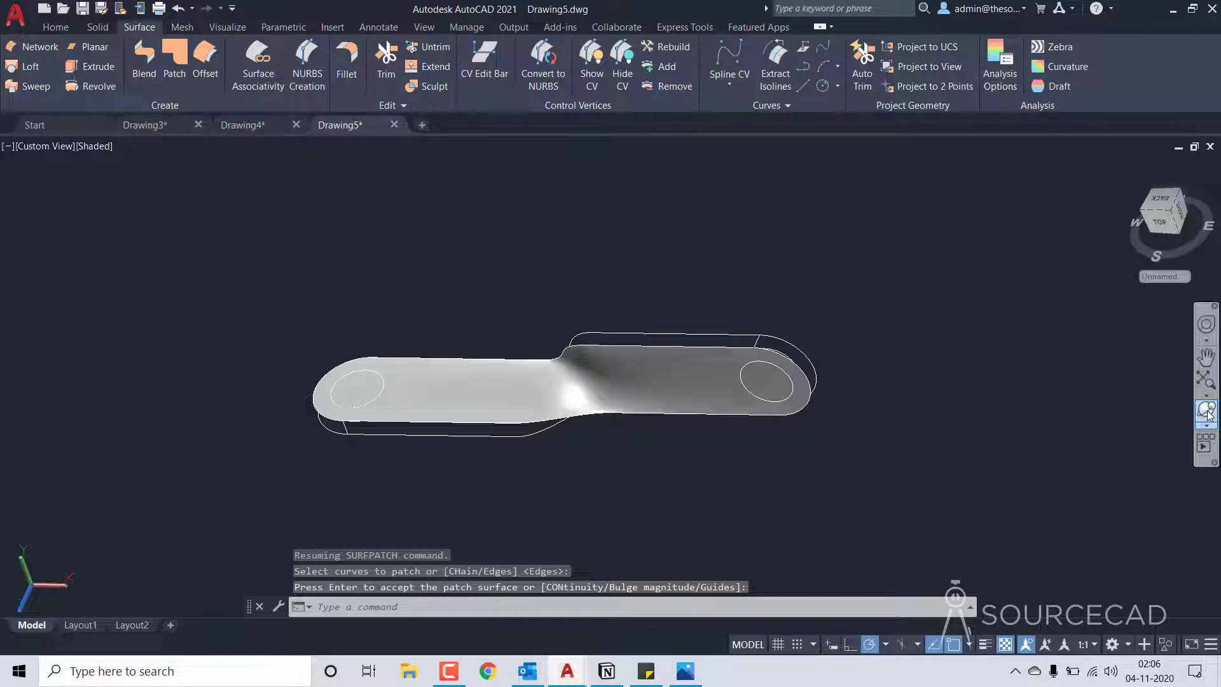
left_click(1205, 407)
left_click_drag(590, 283, 534, 393)
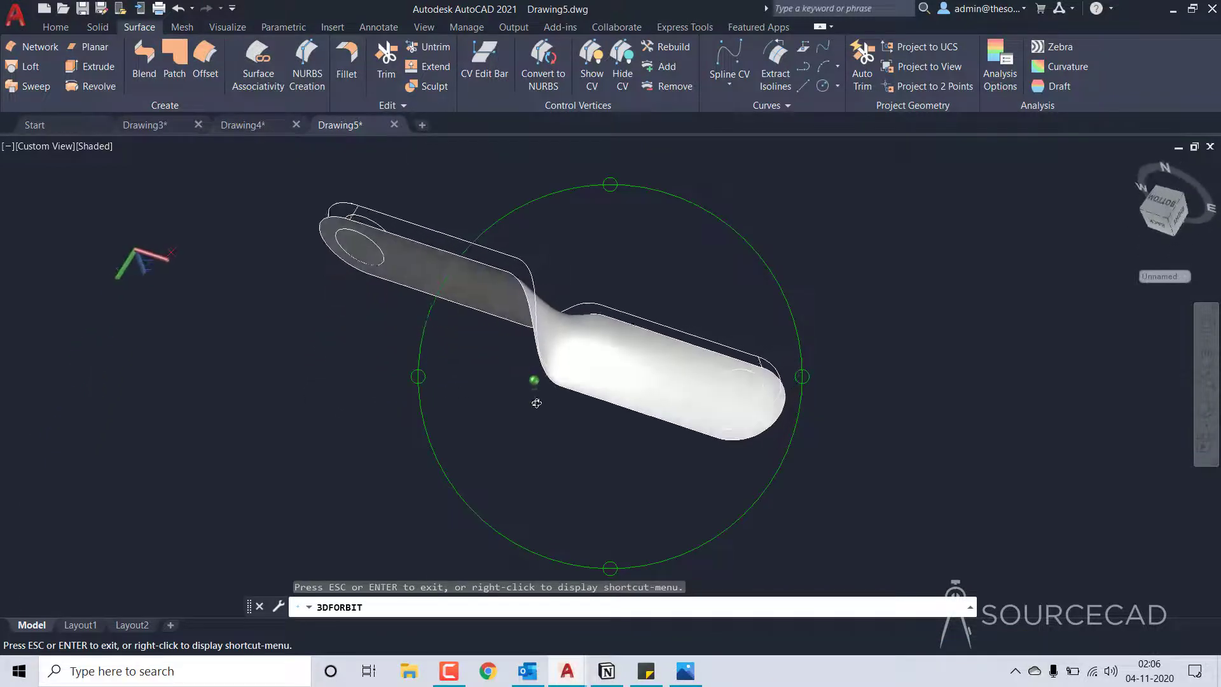
Patch the link's other face from its four boundary curves and inspect the top
key("Escape")
left_click(172, 56)
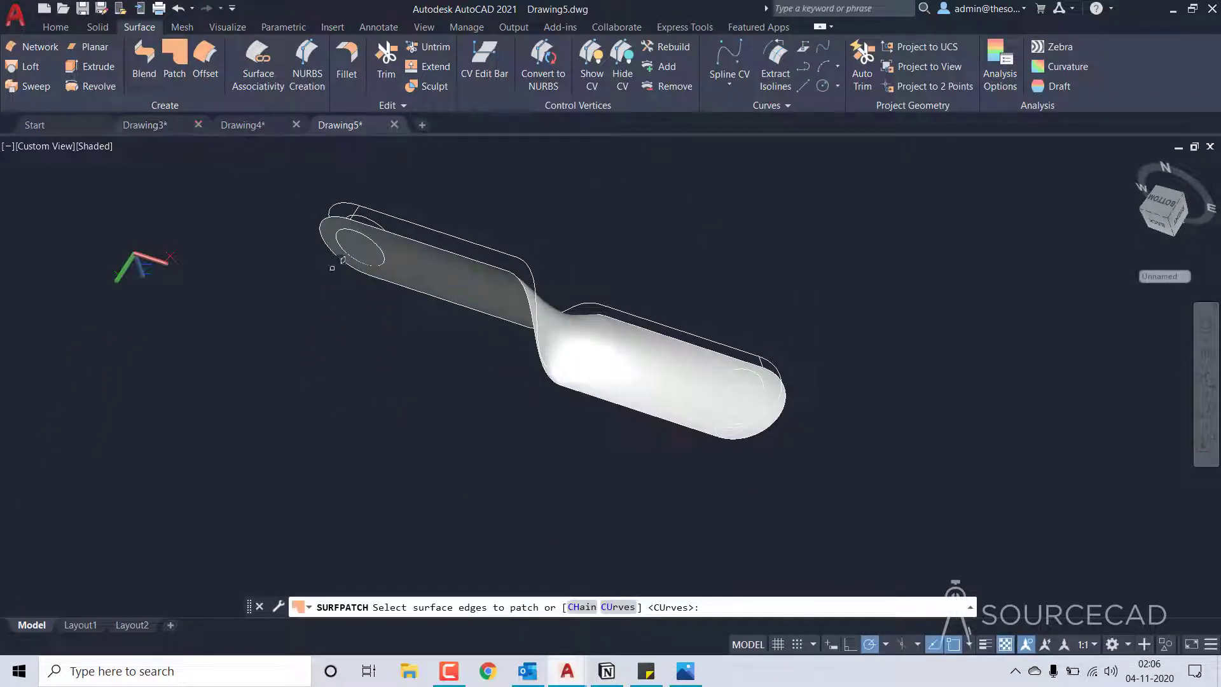
left_click(616, 607)
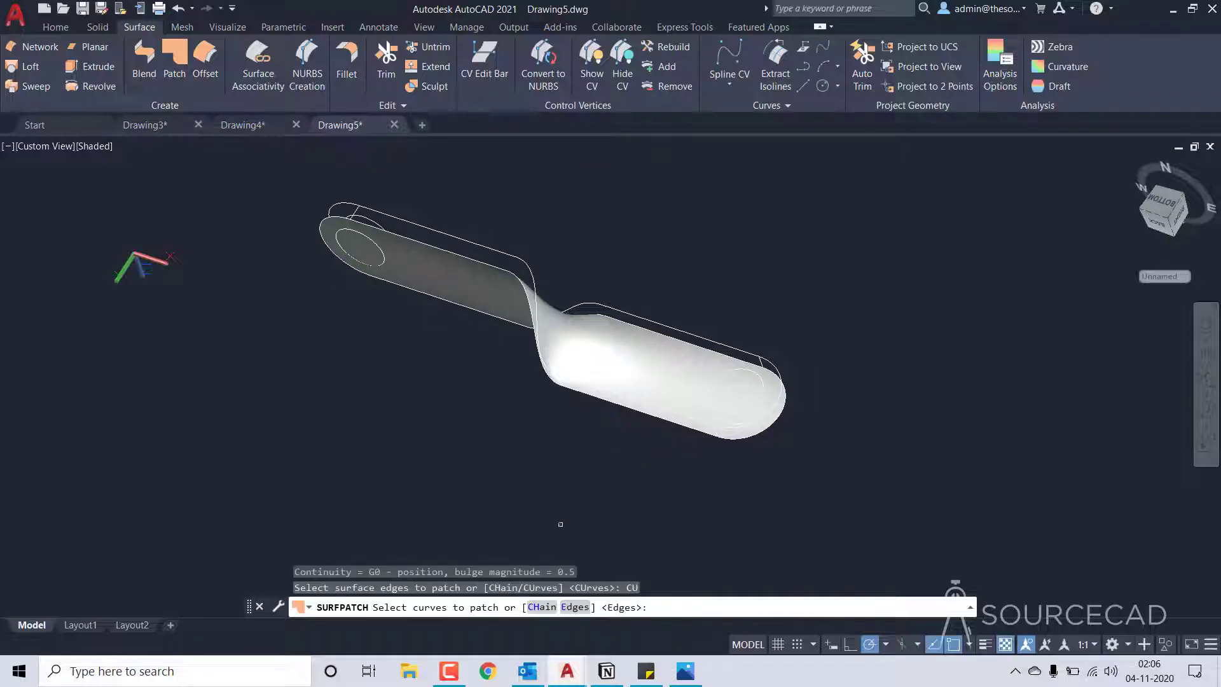
left_click(478, 244)
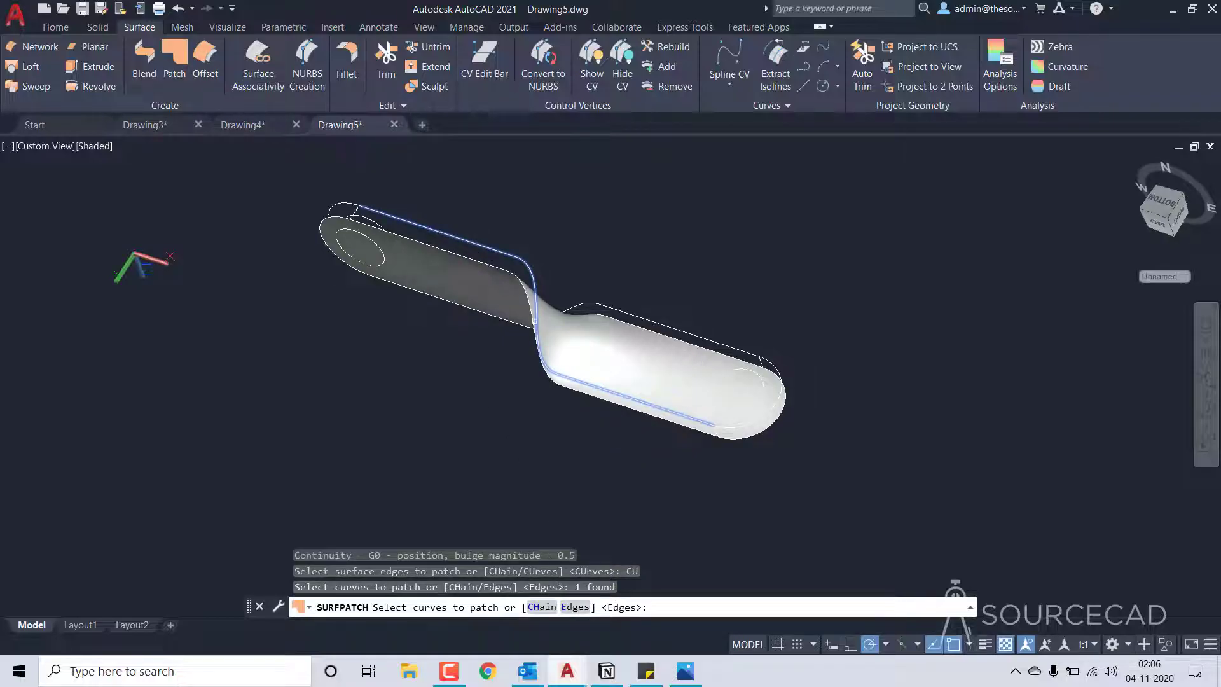
left_click(731, 427)
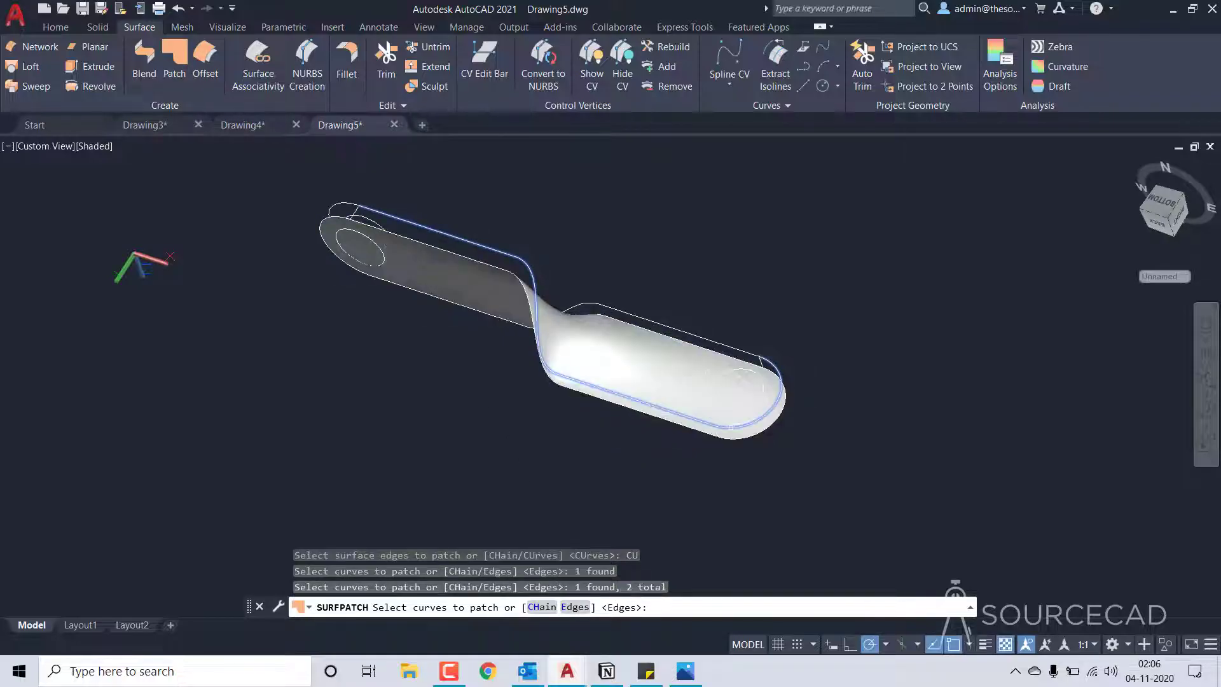
left_click(668, 319)
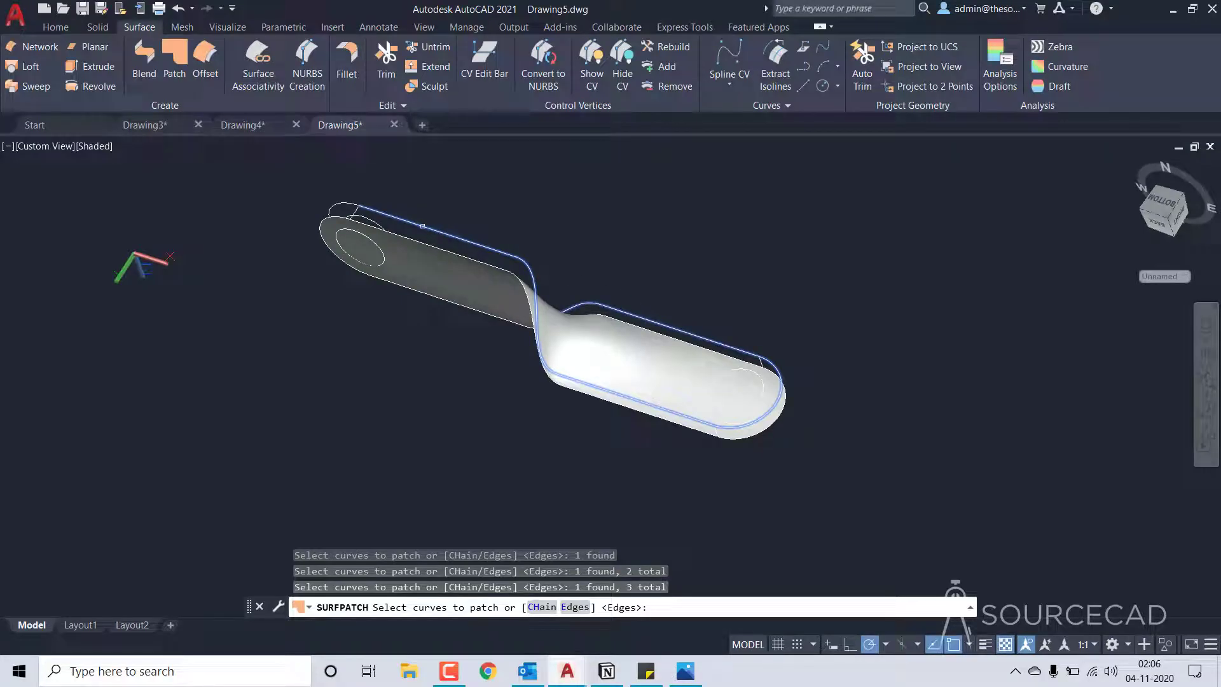
left_click(344, 202)
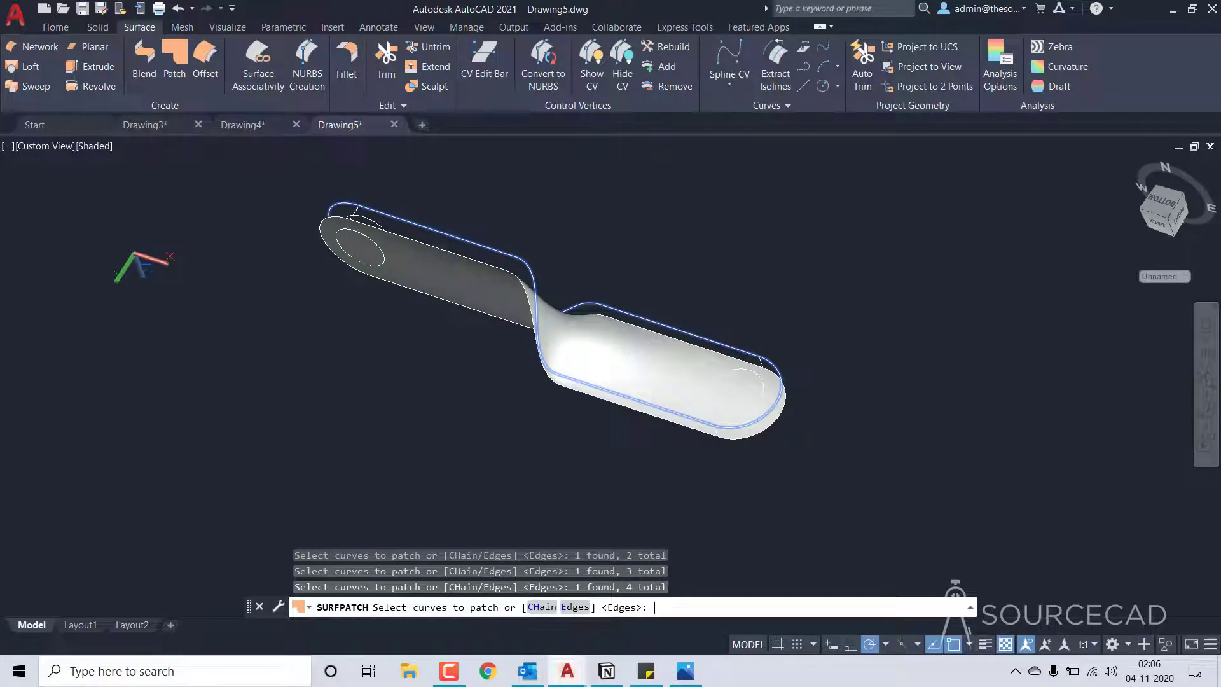
key("Return")
key("Return")
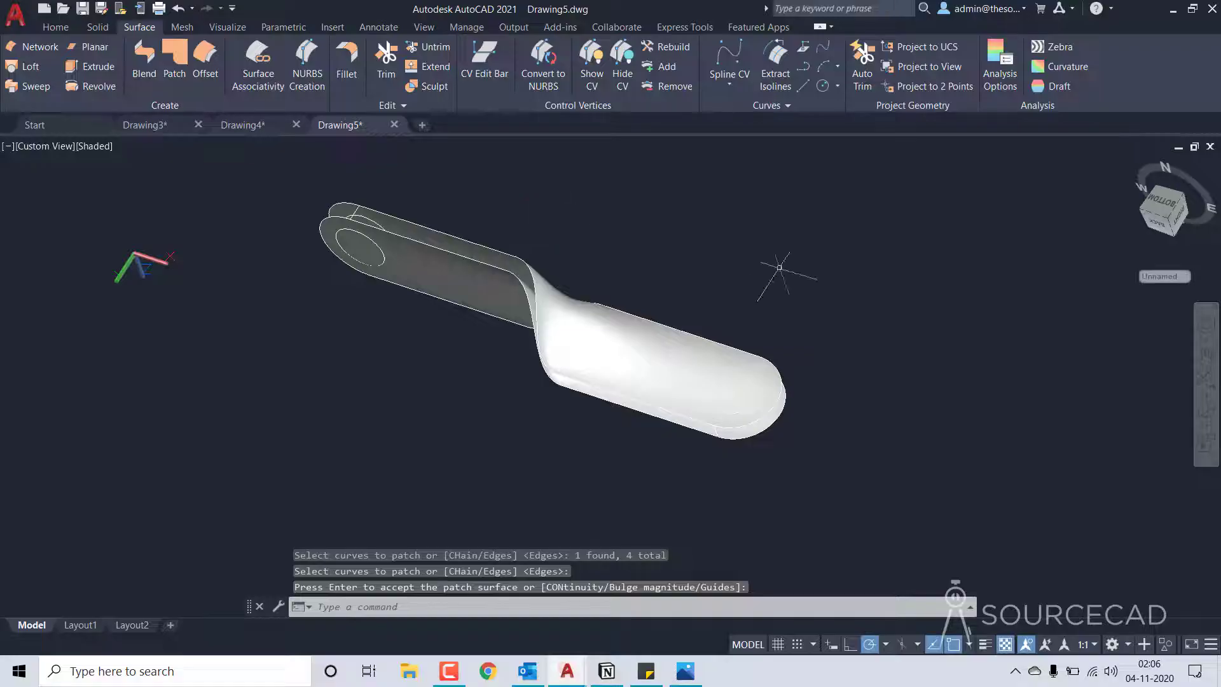
left_click(1206, 407)
left_click_drag(664, 251, 527, 425)
left_click_drag(679, 272, 658, 236)
key("Escape")
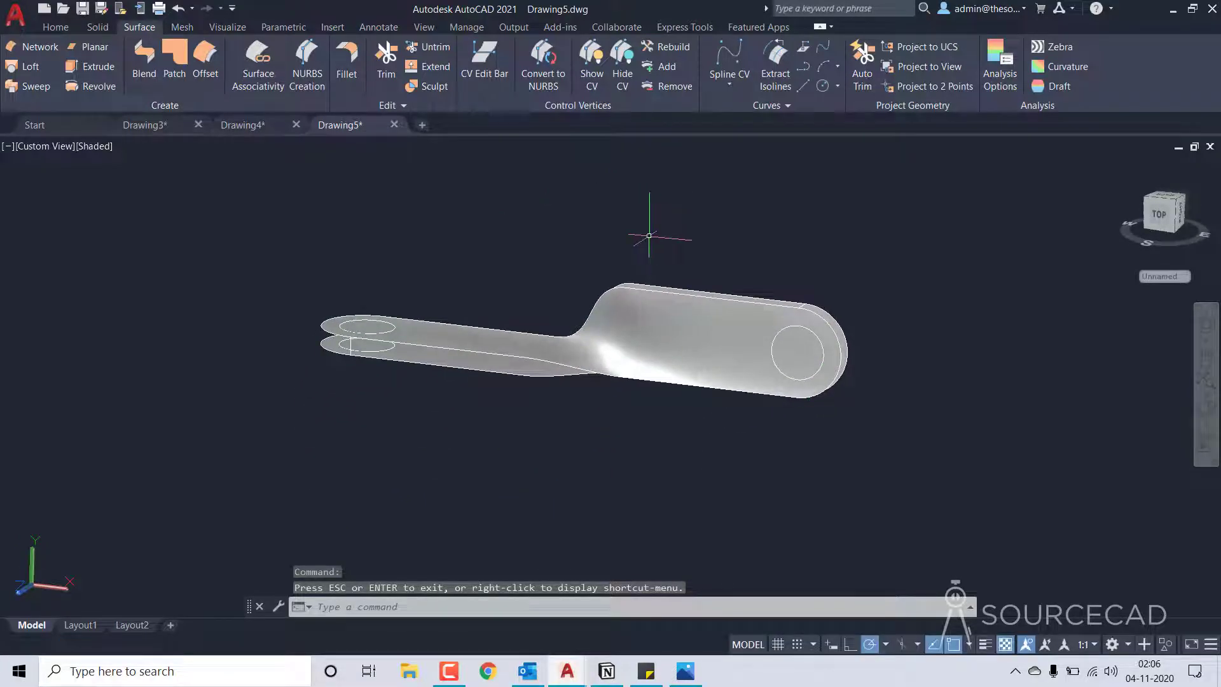
Patch the long lower side from four curves: lower fork edge, fork tip, lower handle edge, far edge
left_click(174, 61)
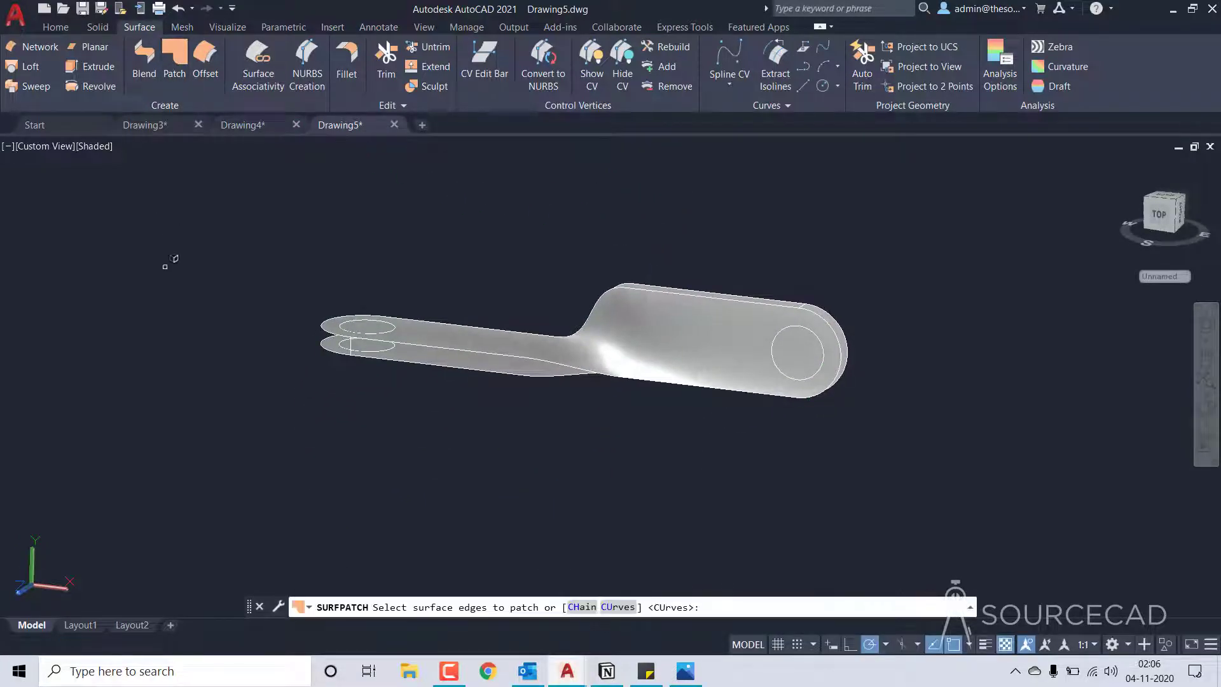
left_click(617, 607)
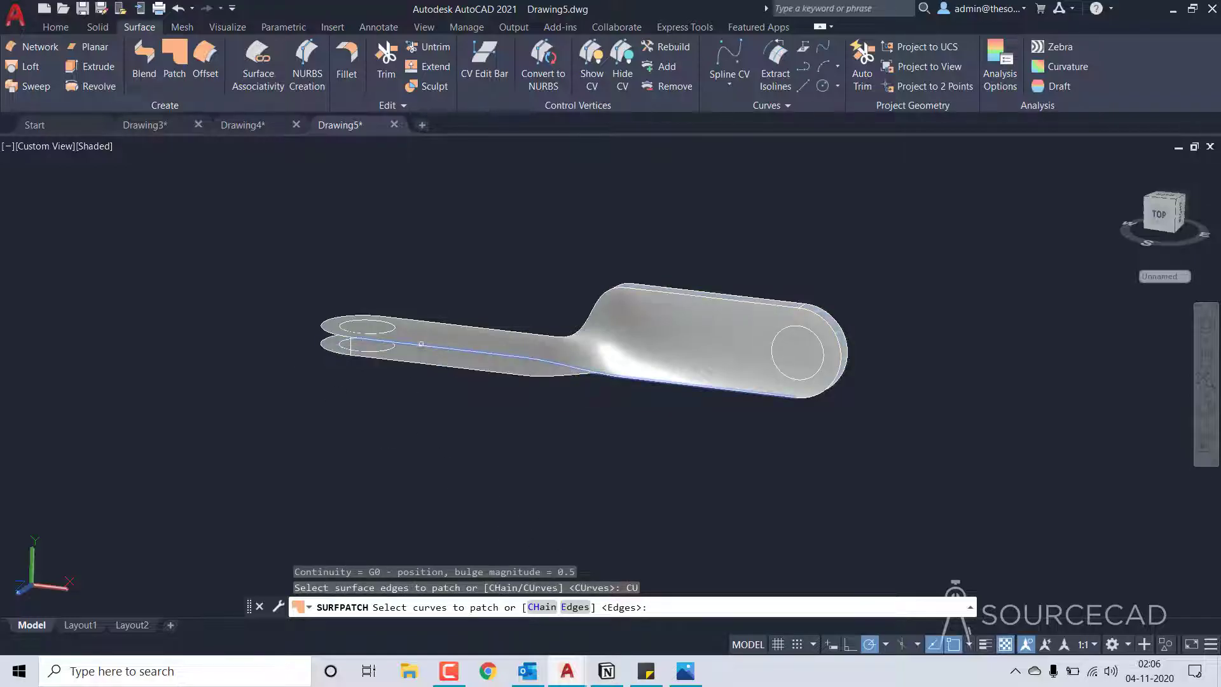
left_click(388, 352)
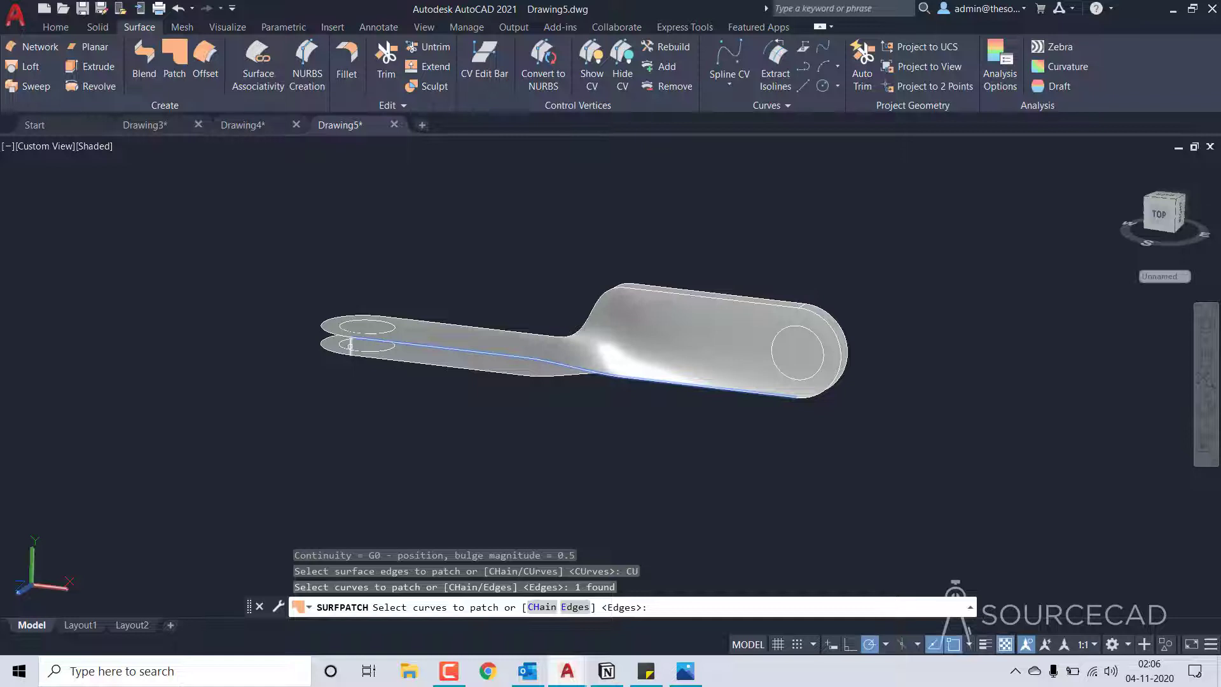
left_click(351, 344)
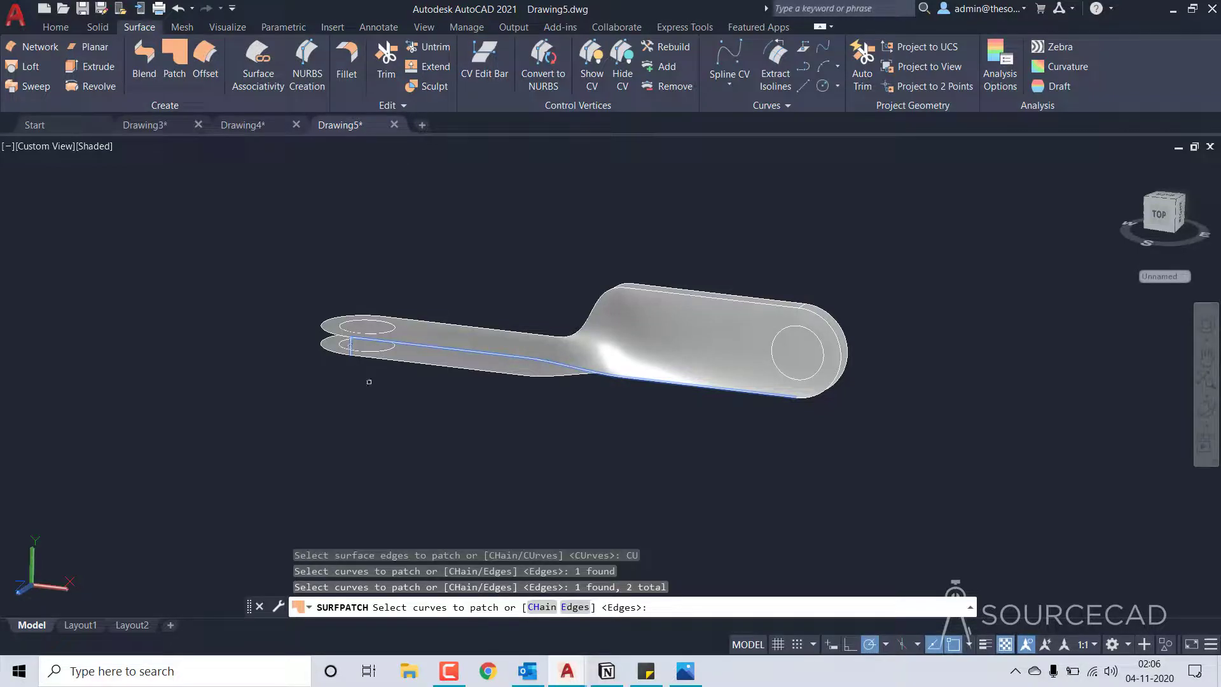
left_click(421, 362)
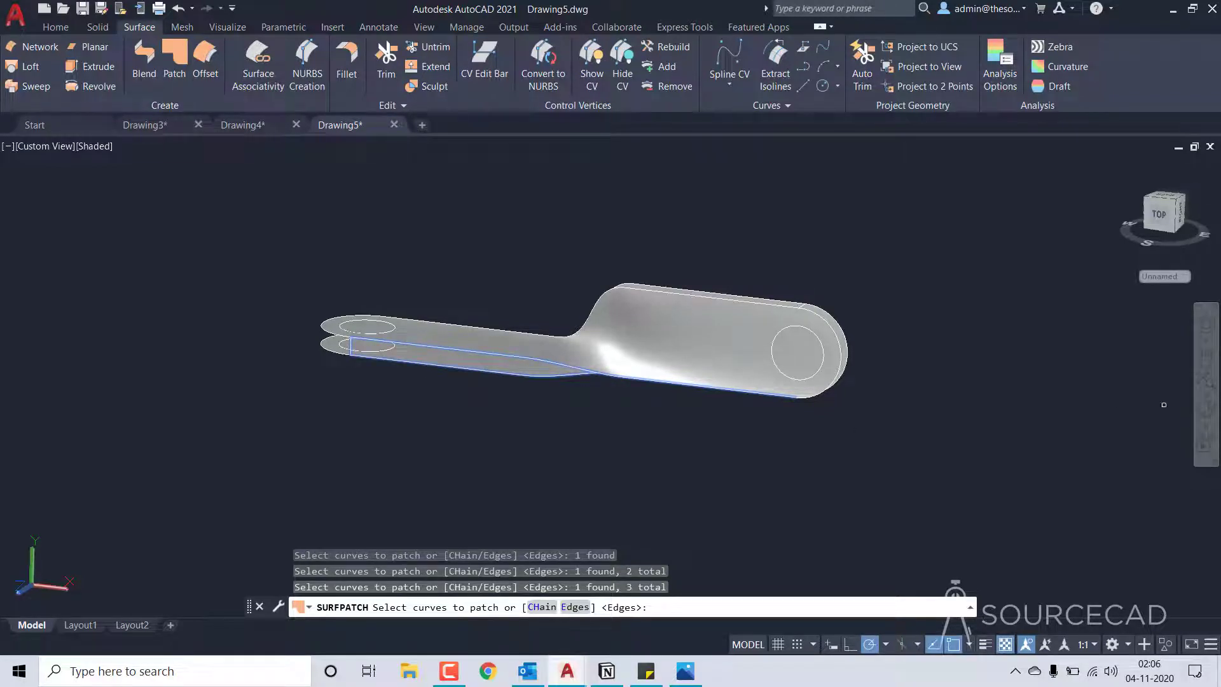
middle_click_drag(755, 425, 597, 297, "ctrl+shift")
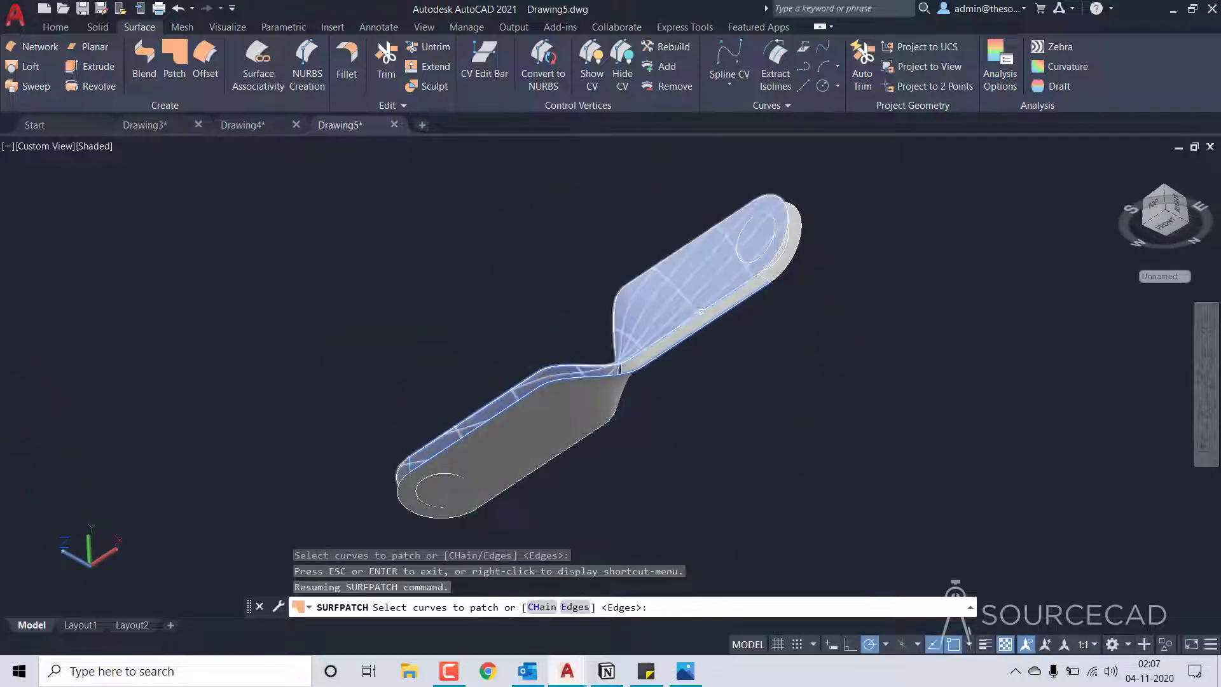
left_click(765, 279)
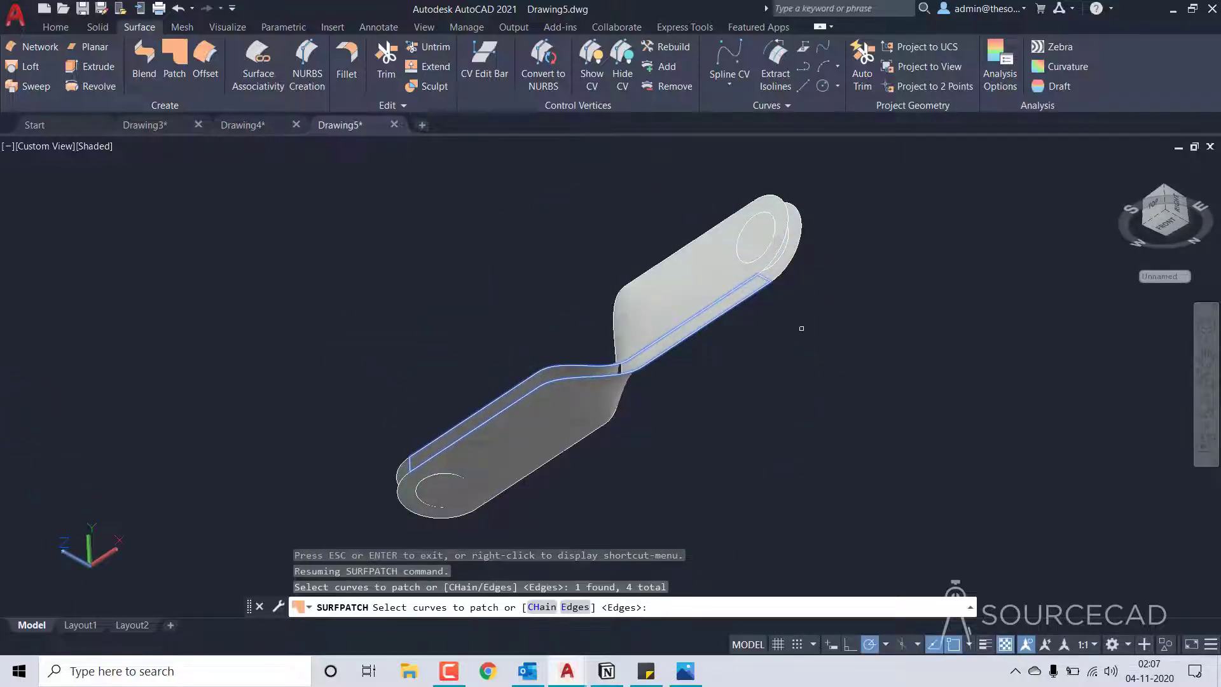
key("Return")
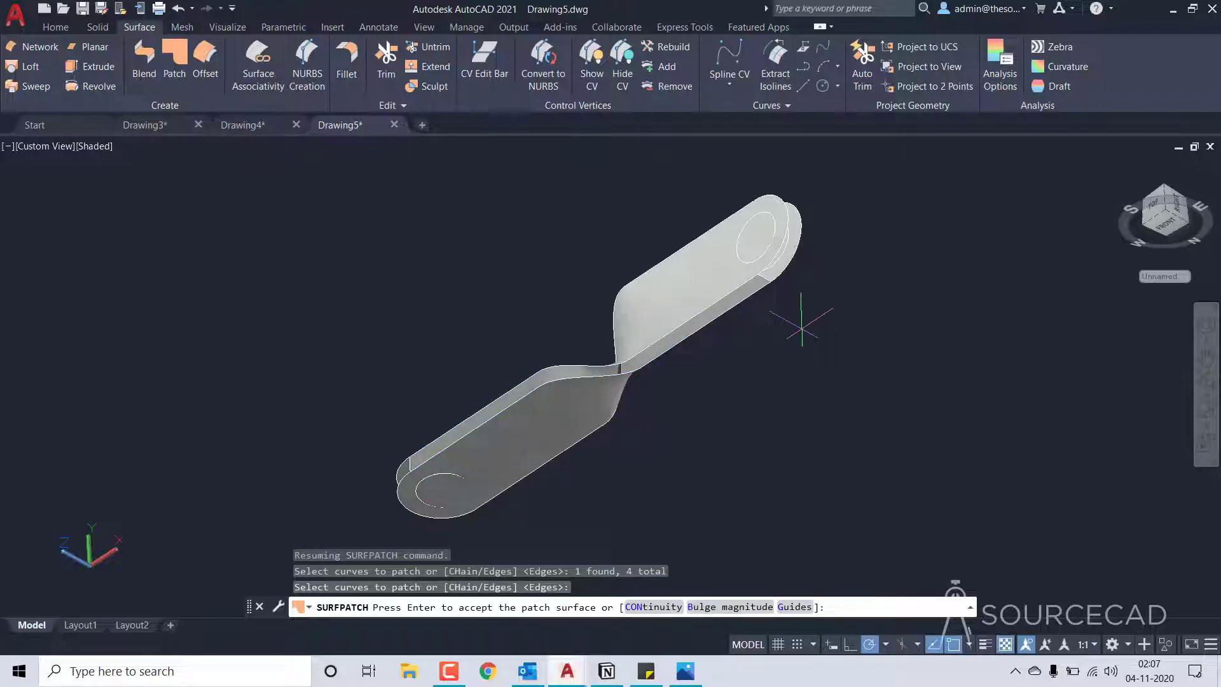
key("Return")
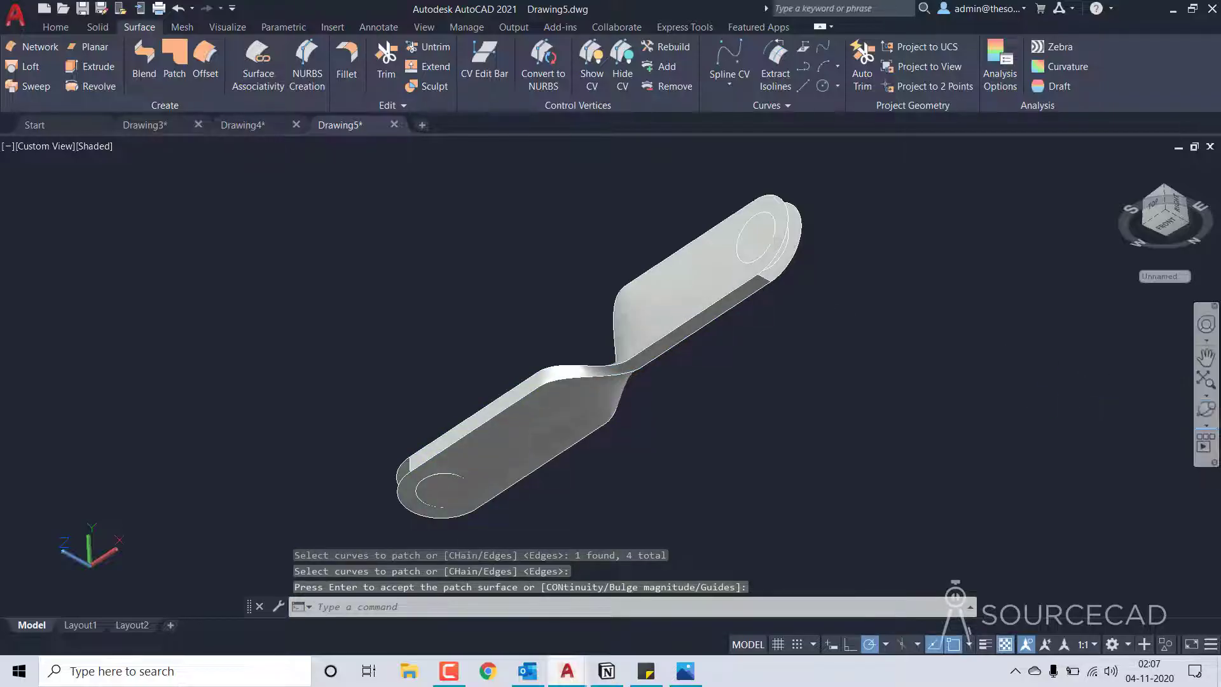
Orbit to the open side along the S-blend and try an edge-loop patch, then cancel it
left_click(1206, 409)
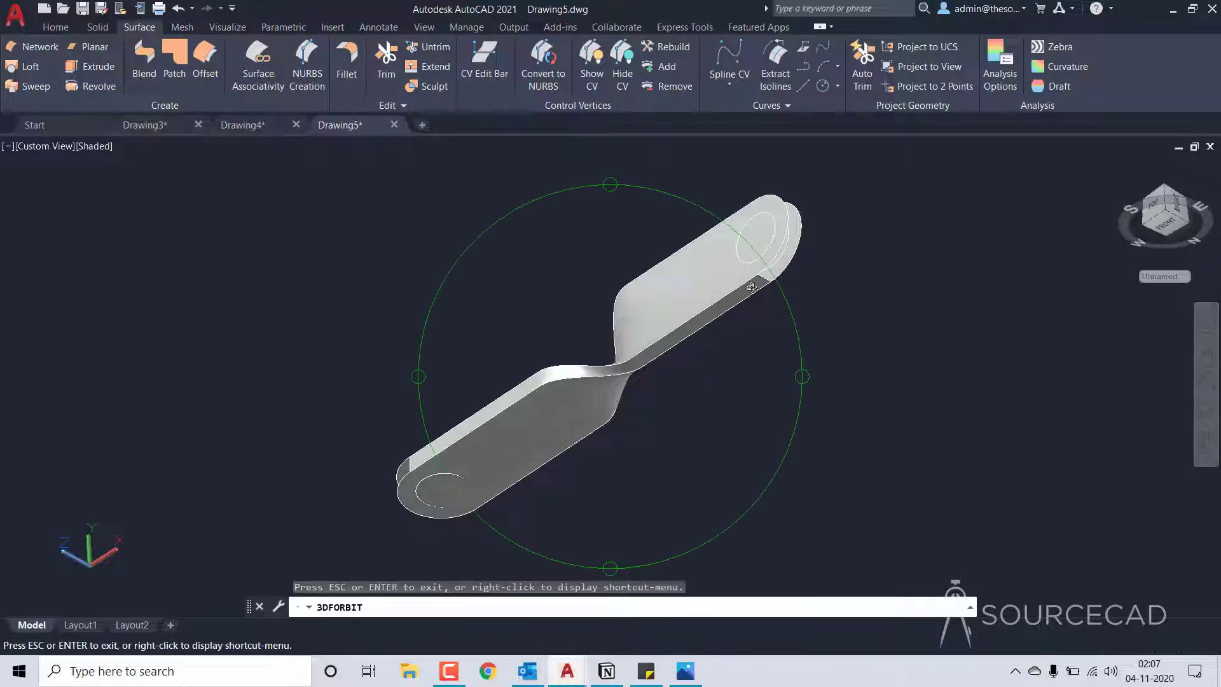
left_click_drag(750, 287, 581, 381)
left_click_drag(661, 374, 626, 439)
key("Escape")
left_click(174, 61)
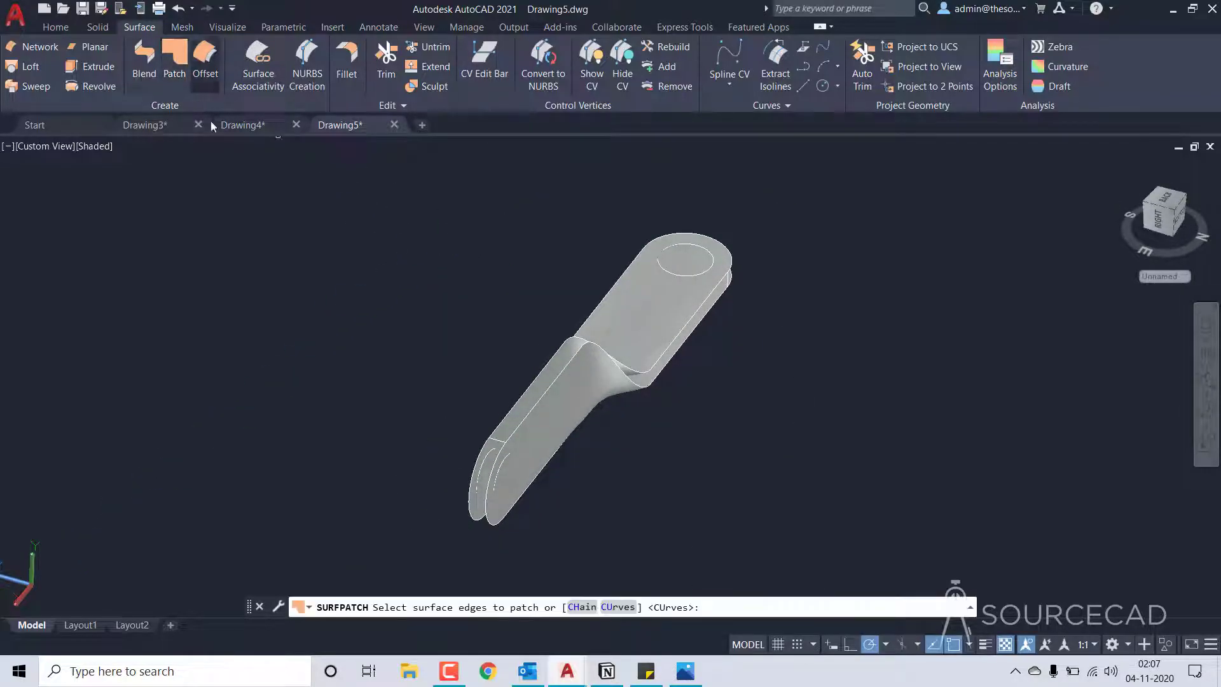
left_click(538, 375)
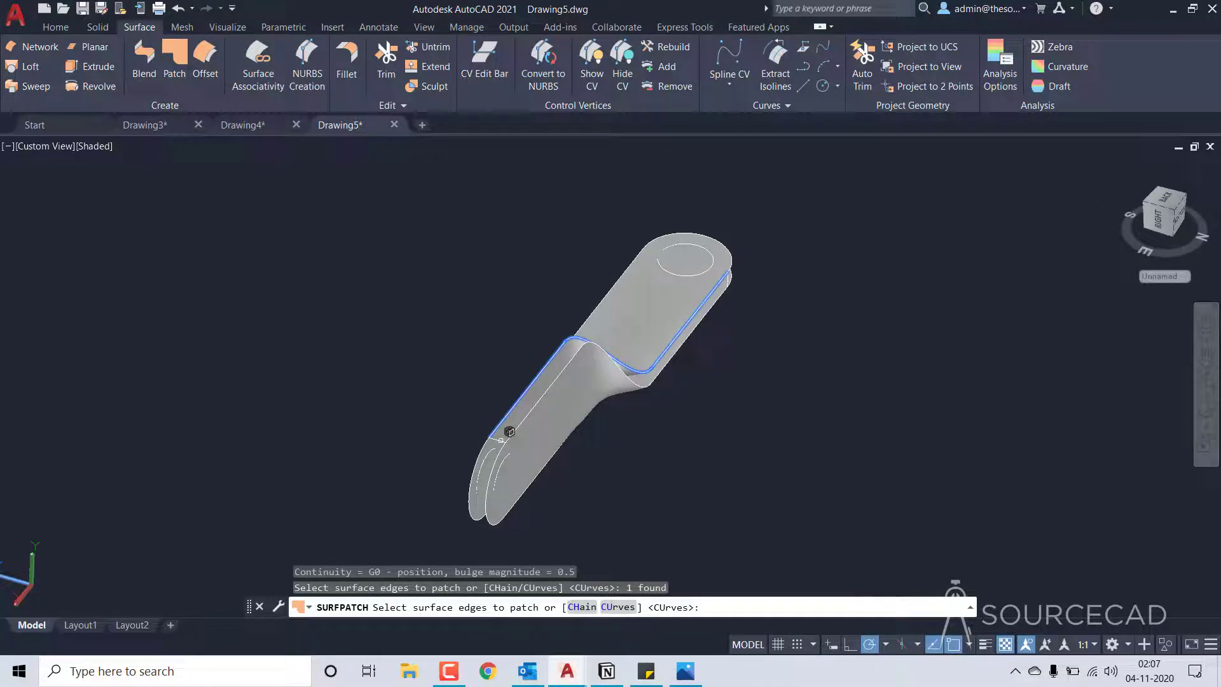
key("Escape")
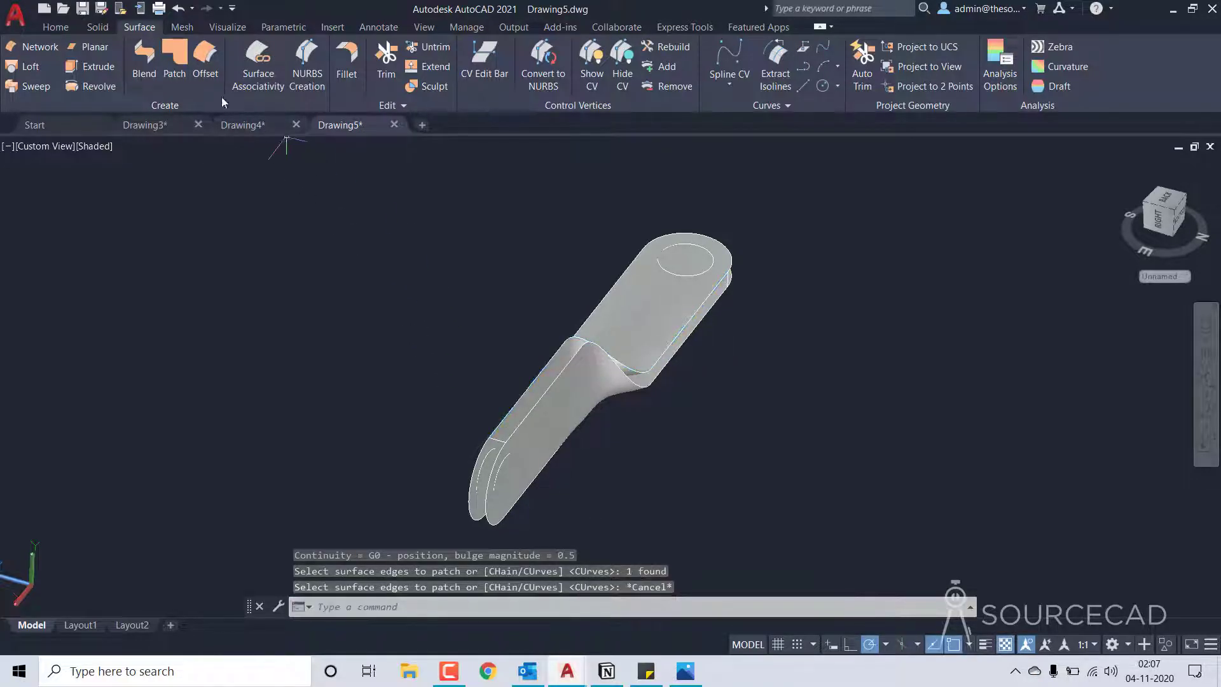
Patch the S-blend side from four edge curves, ending with the vertical edge at the upper end
left_click(185, 64)
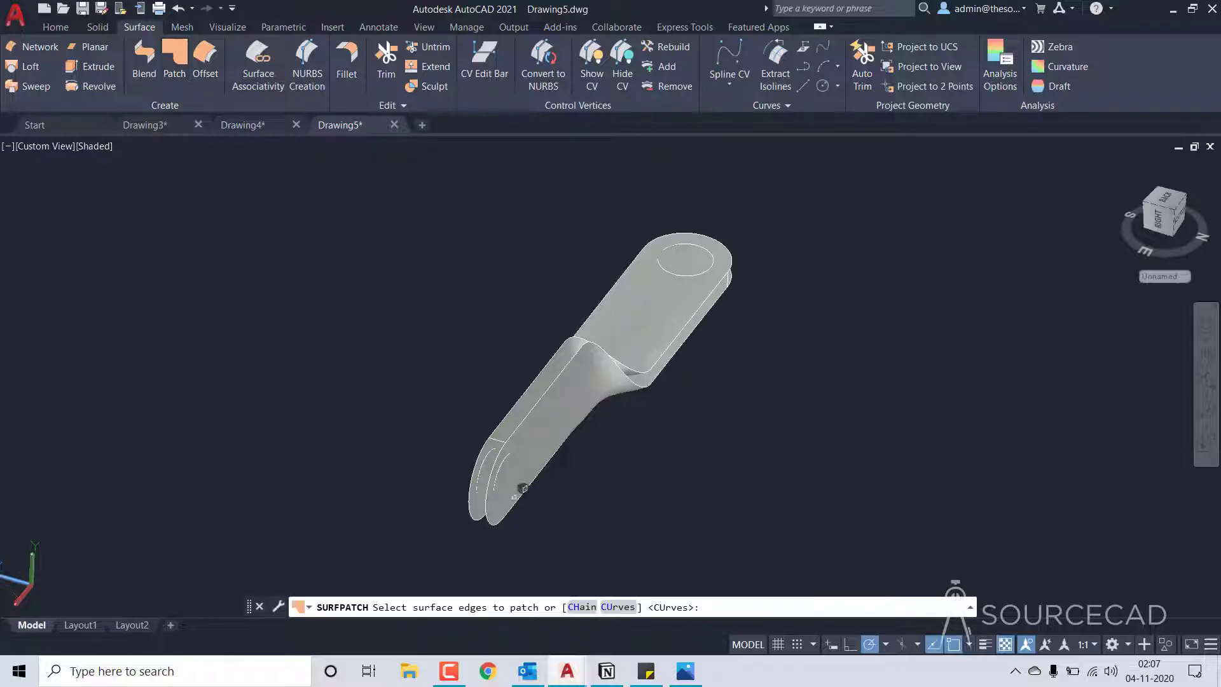
left_click(627, 607)
left_click(537, 376)
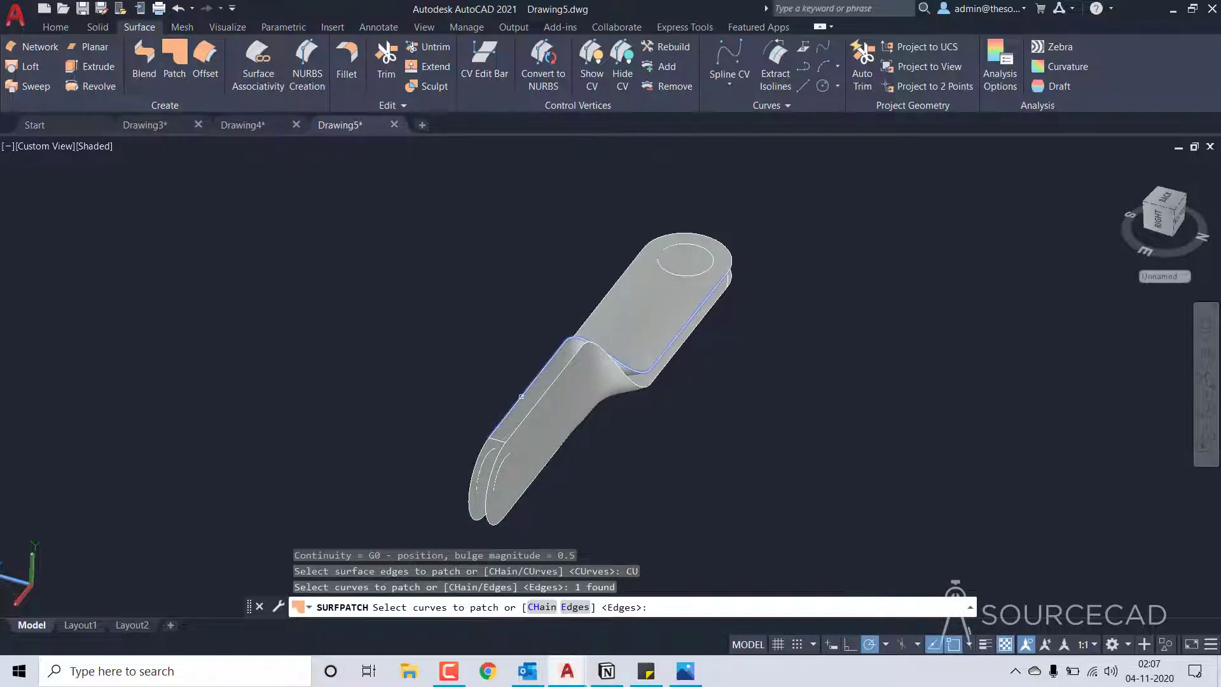
left_click(503, 440)
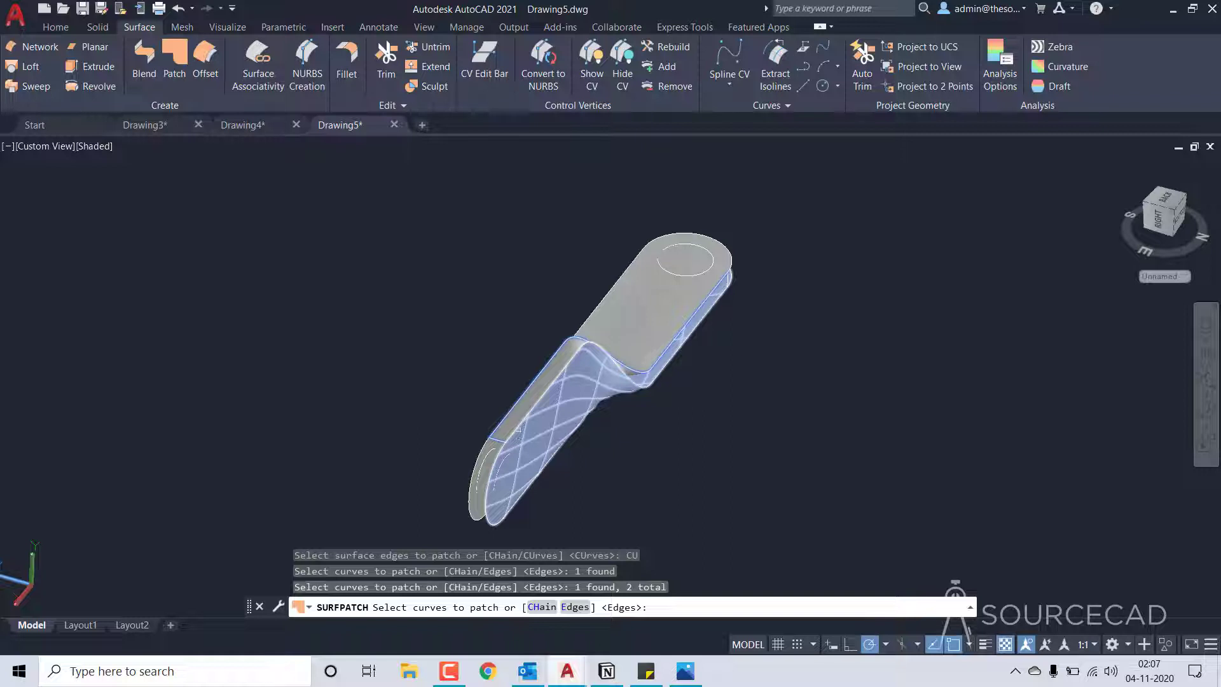
left_click(699, 313)
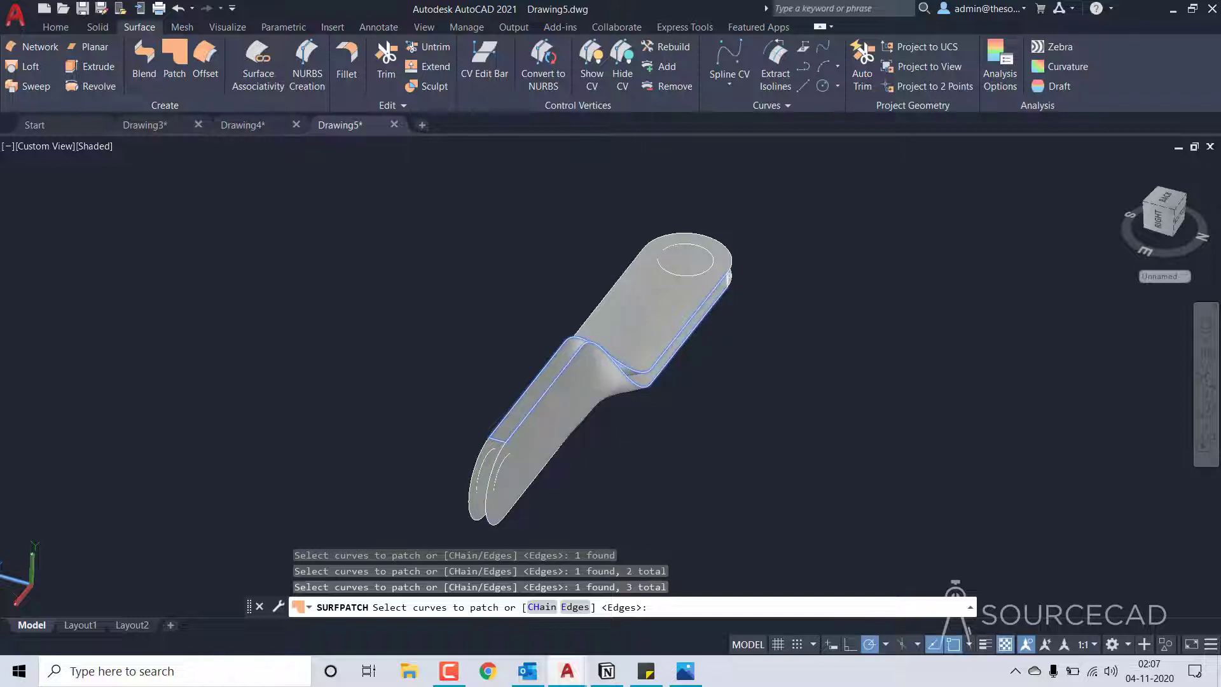
left_click(725, 283)
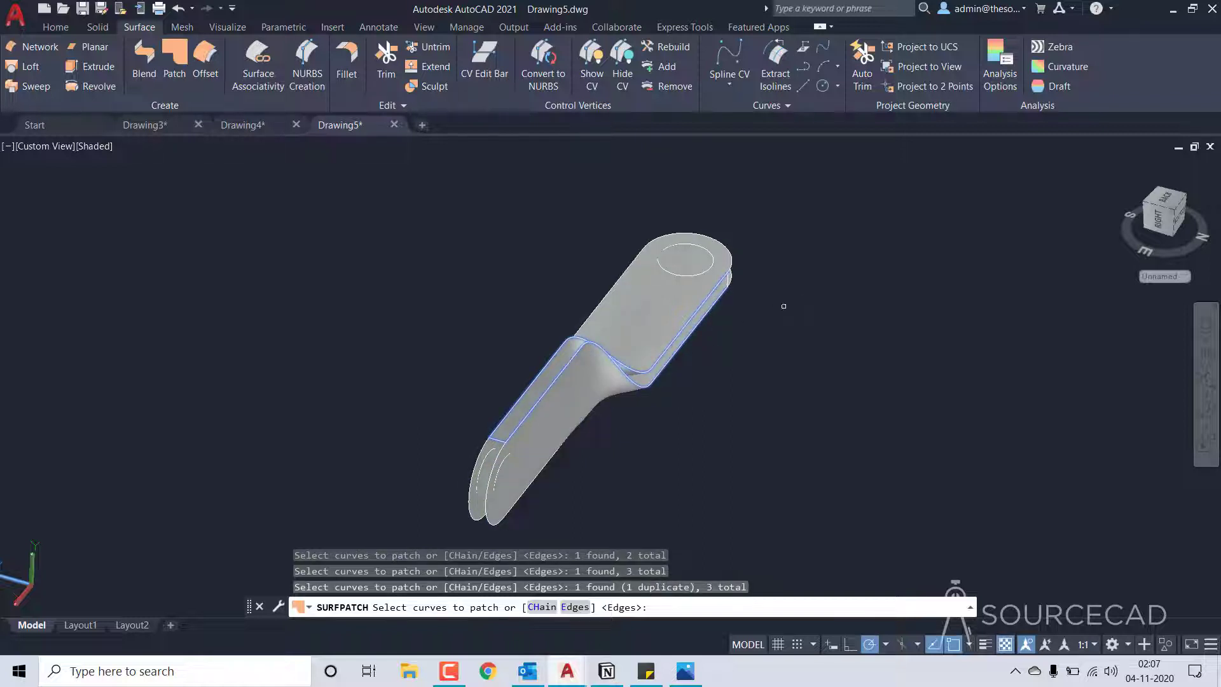
scroll(731, 290, "up", 6)
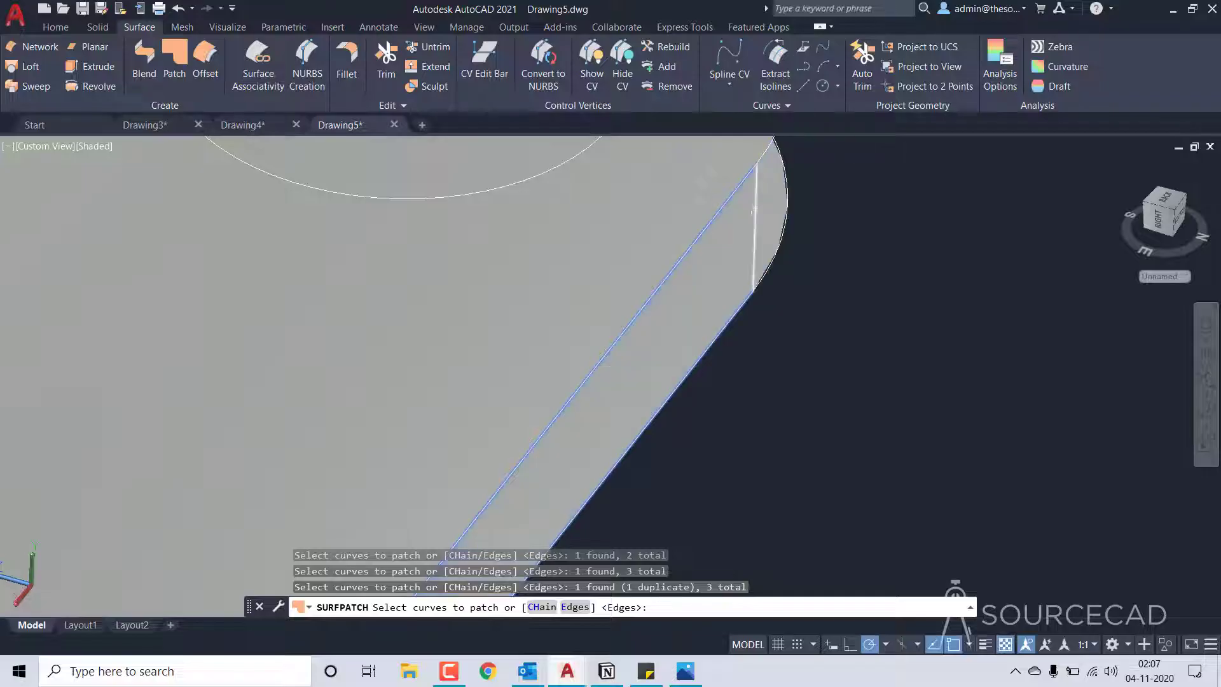
left_click(755, 211)
key("Return")
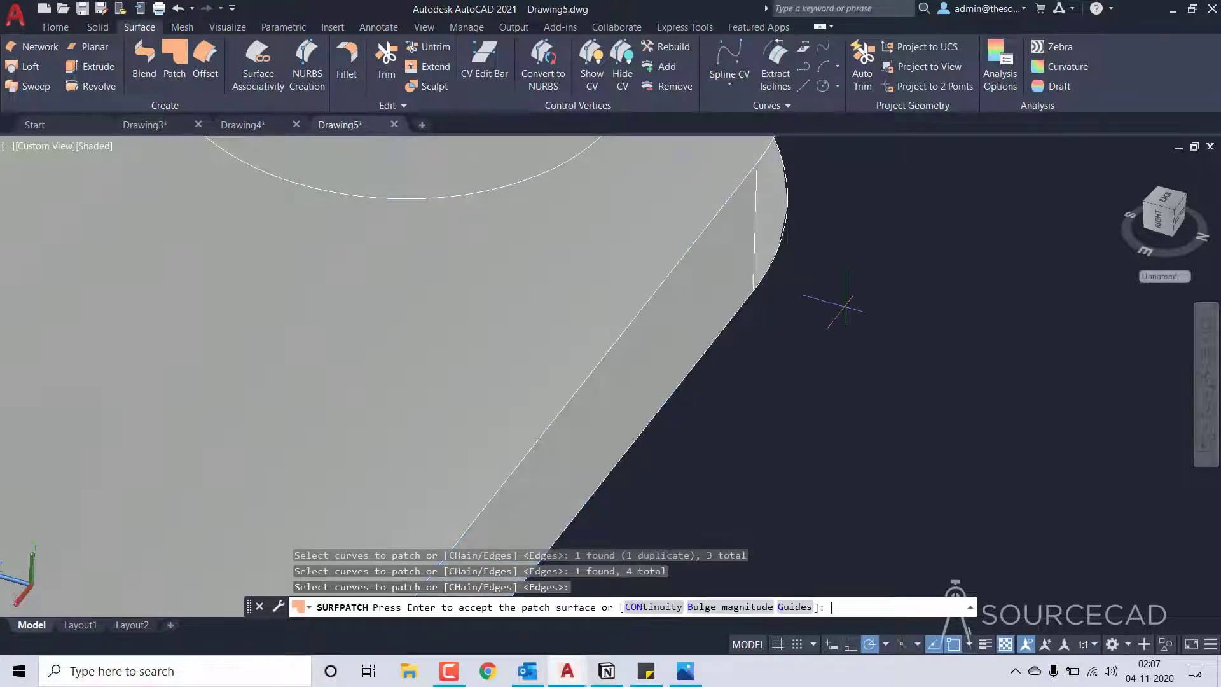
key("Return")
Zoom out, pan back and orbit to review the now-enclosed link
scroll(831, 293, "down", 8)
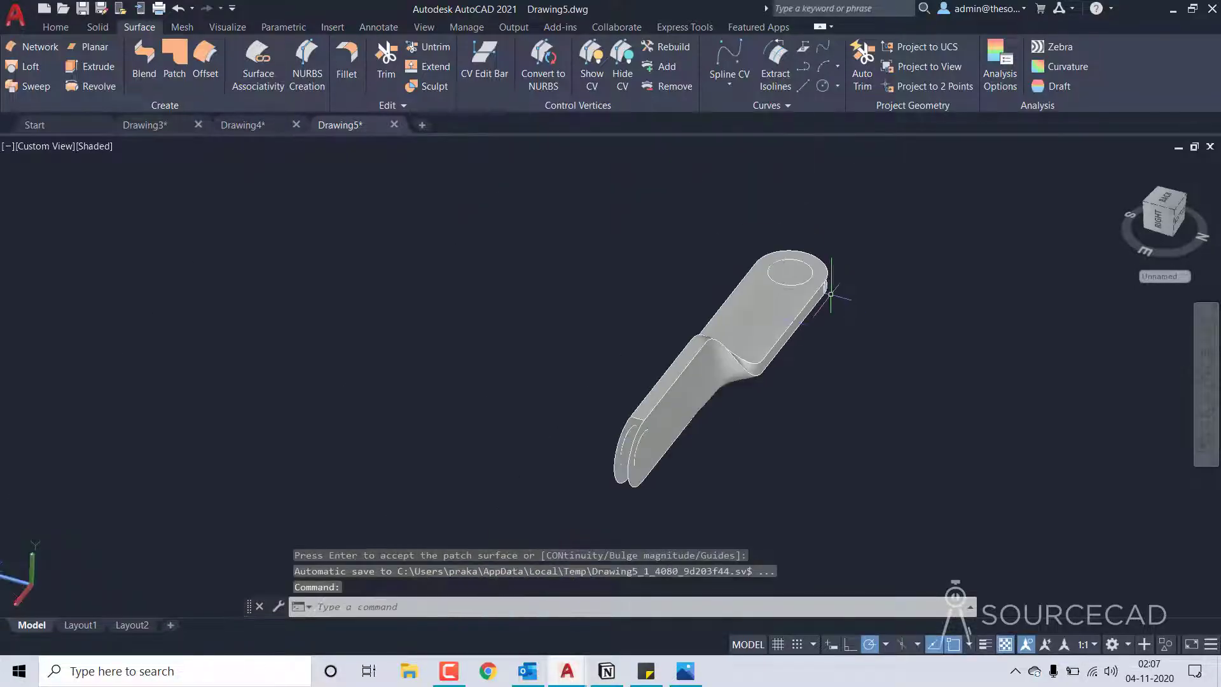
middle_click_drag(782, 409, 743, 383)
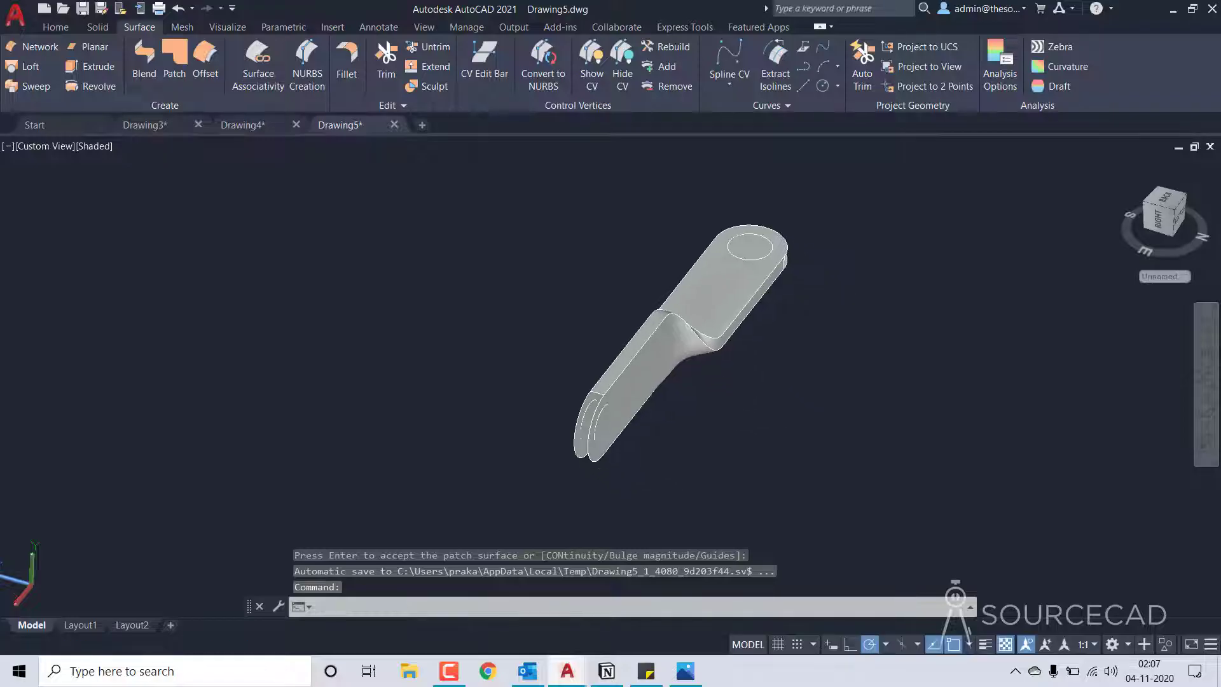
left_click(1208, 417)
left_click_drag(641, 360, 667, 299)
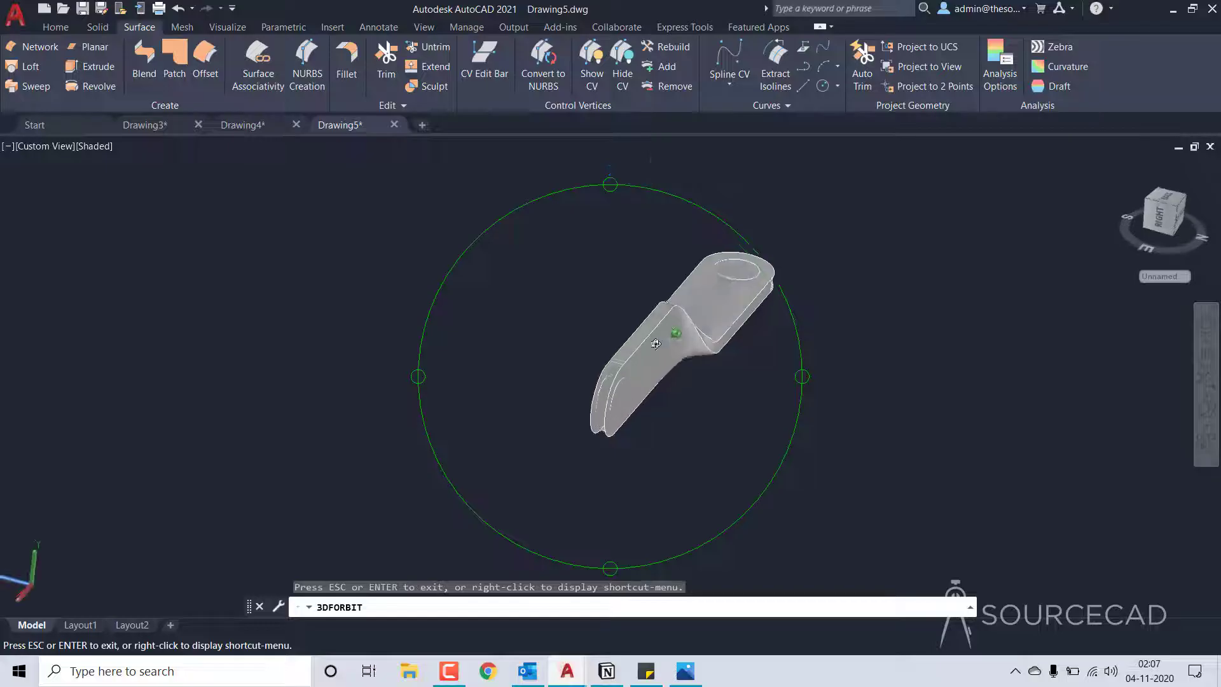
key("Escape")
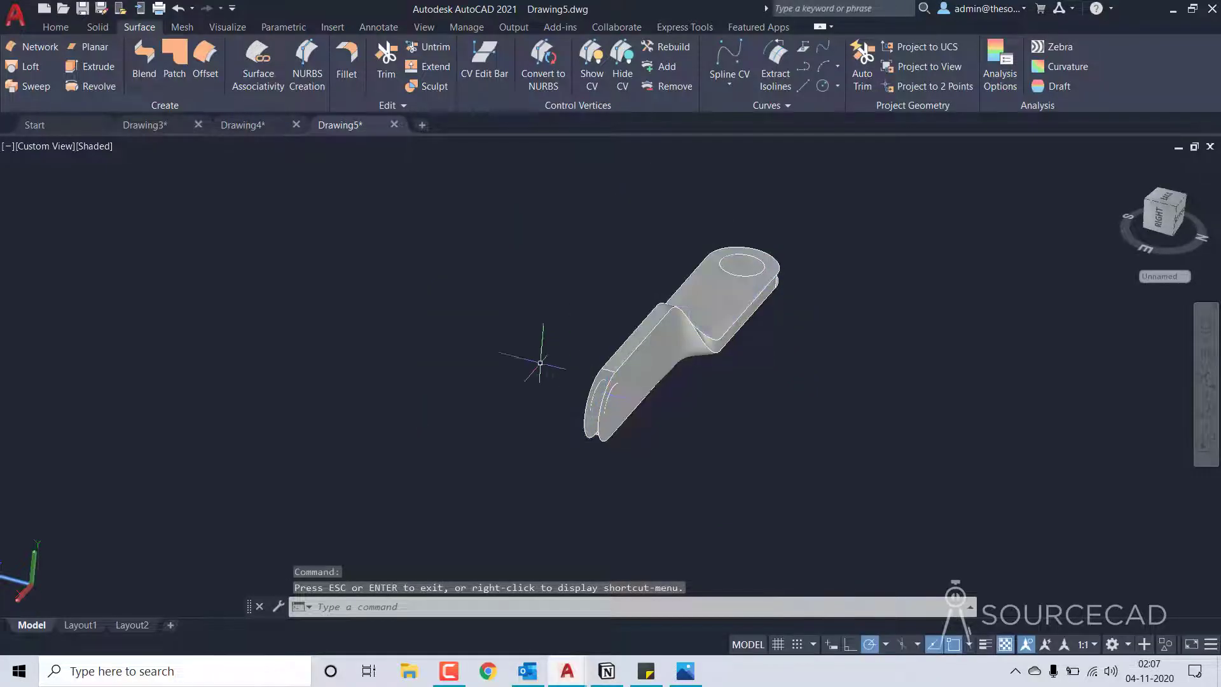
Extrude the end arc profile as a surface to cap the open rounded end
left_click(95, 71)
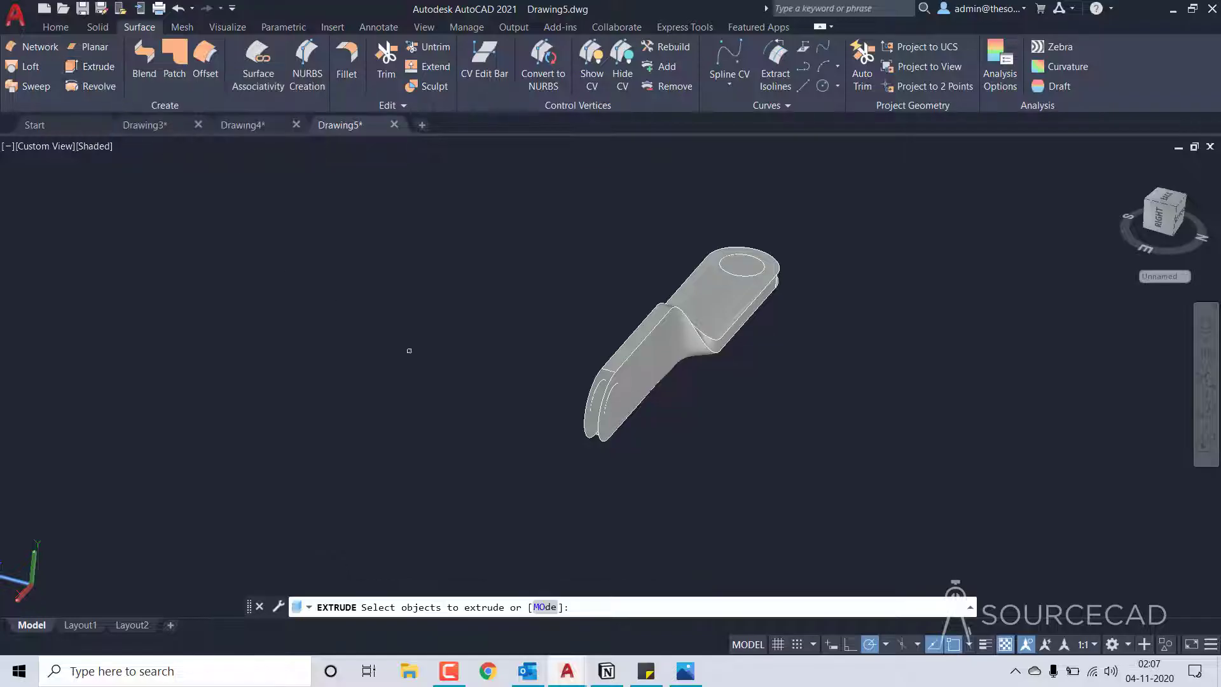
scroll(589, 425, "down", 3)
scroll(586, 429, "up", 4)
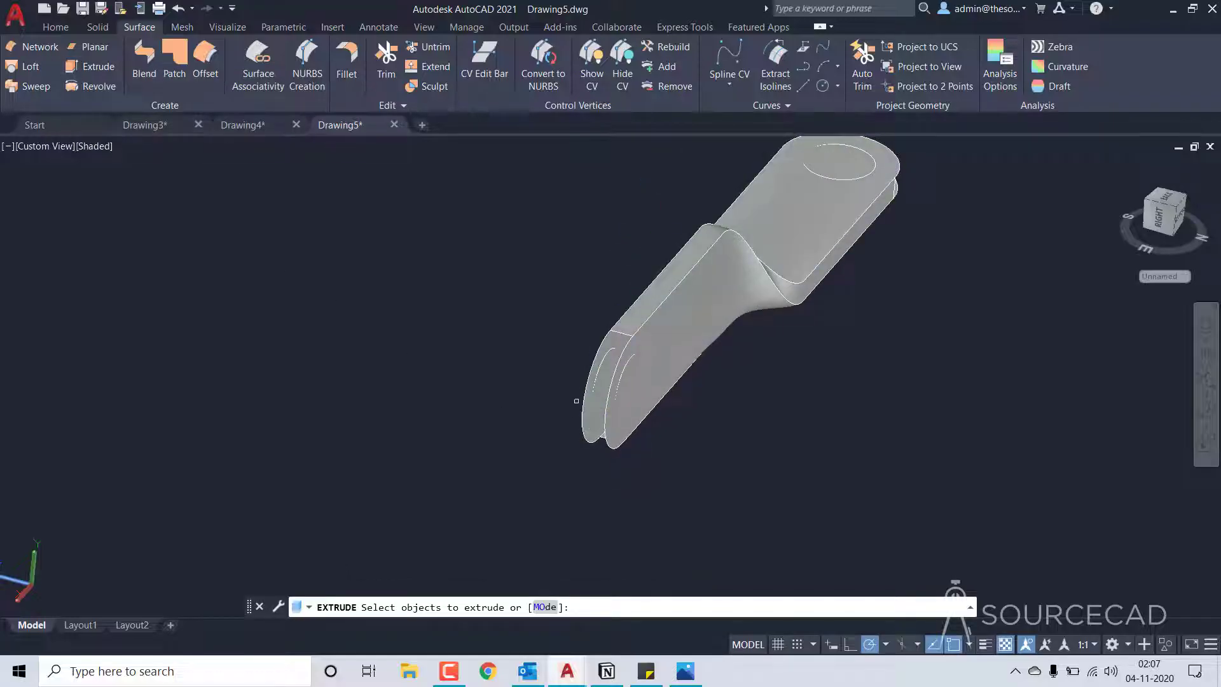
left_click(590, 363)
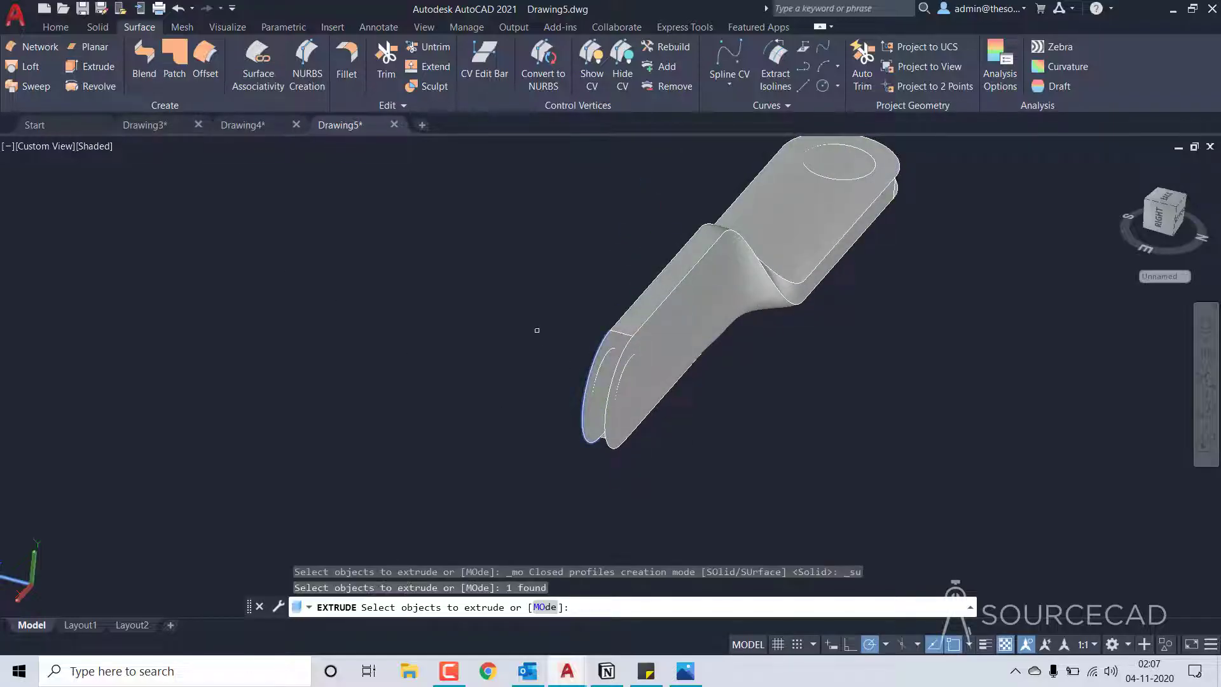
right_click(537, 330)
left_click(550, 337)
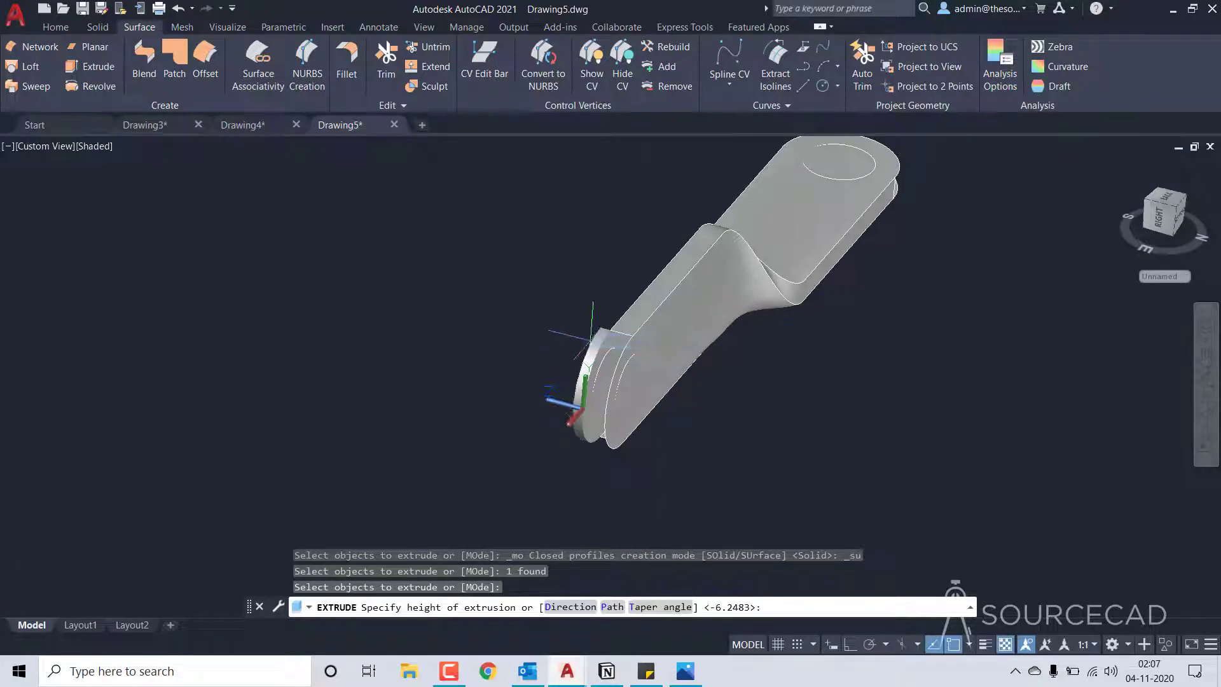
left_click(632, 335)
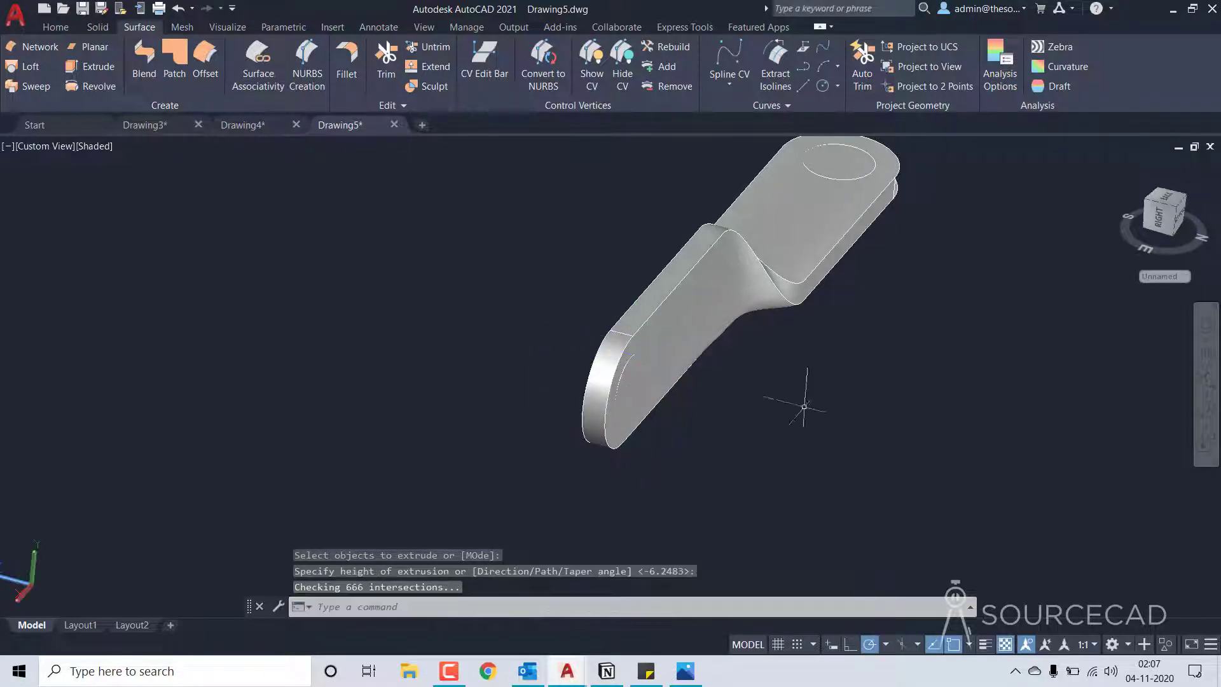
Pan and orbit the model to look at its underside
left_click_drag(1045, 323, 844, 485)
key("Escape")
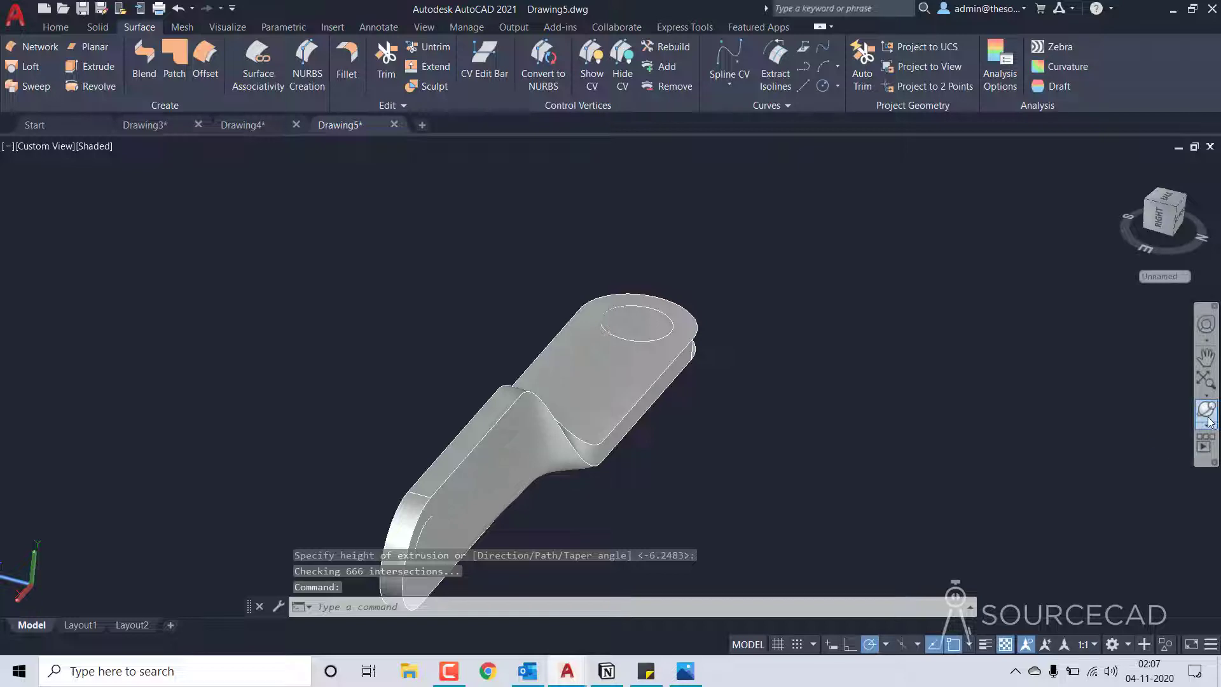
left_click(1206, 411)
left_click_drag(712, 464, 554, 399)
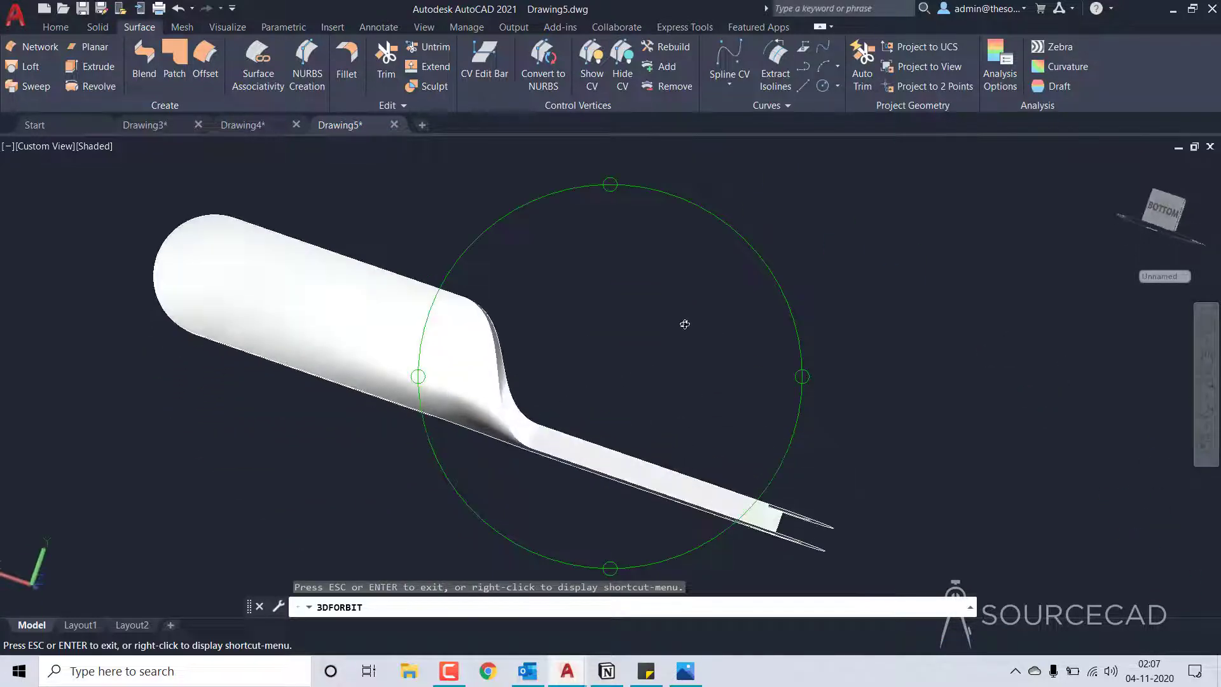
Bring the holed tip into view and extrude its lower profile at the default height -1
left_click_drag(685, 324, 641, 382)
key("Escape")
scroll(594, 270, "up", 3)
middle_click_drag(594, 270, 338, 141)
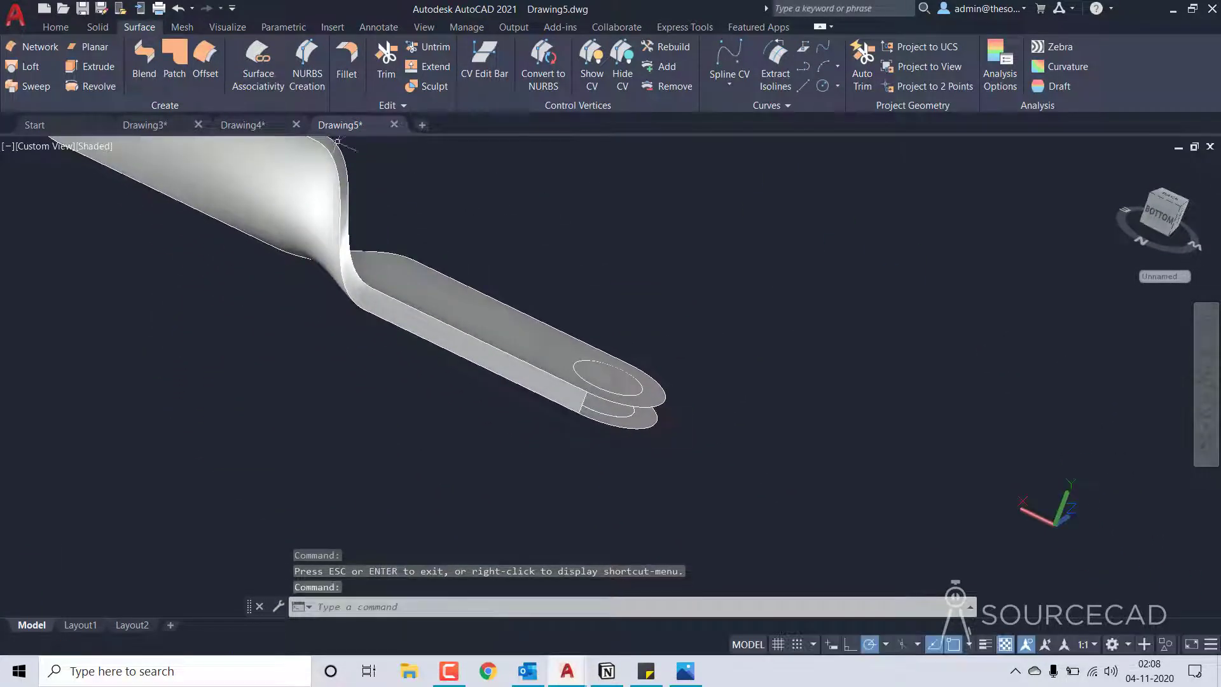
left_click(338, 140)
left_click(86, 70)
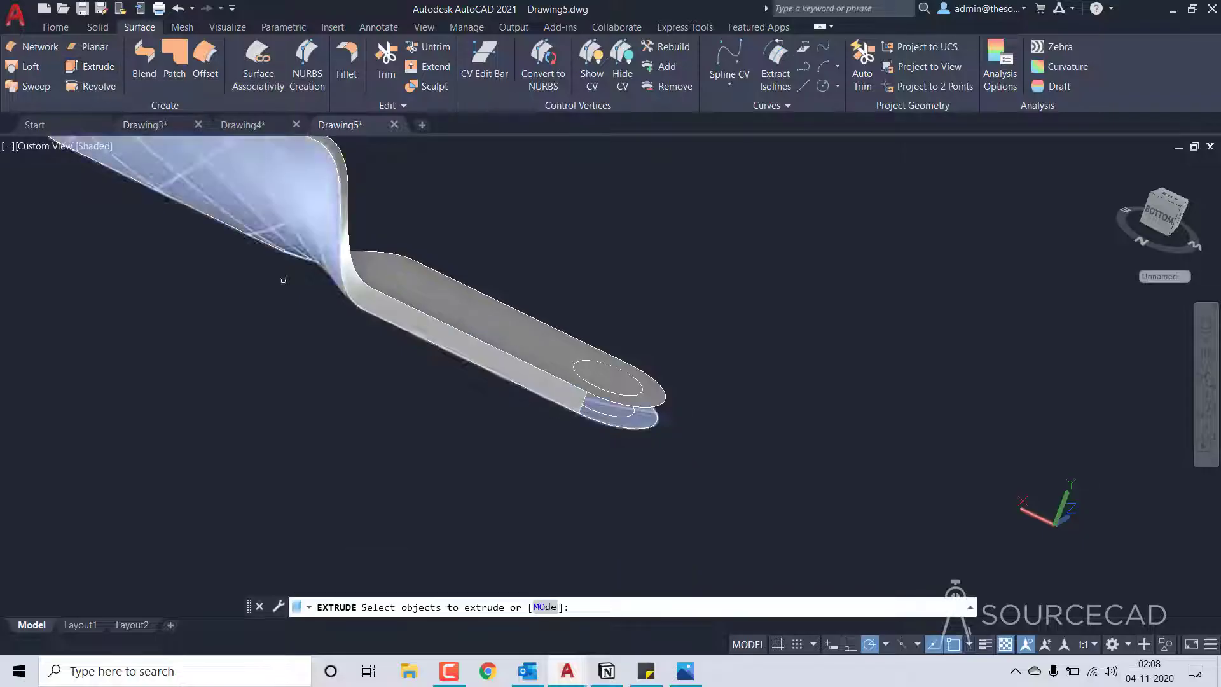
left_click(632, 429)
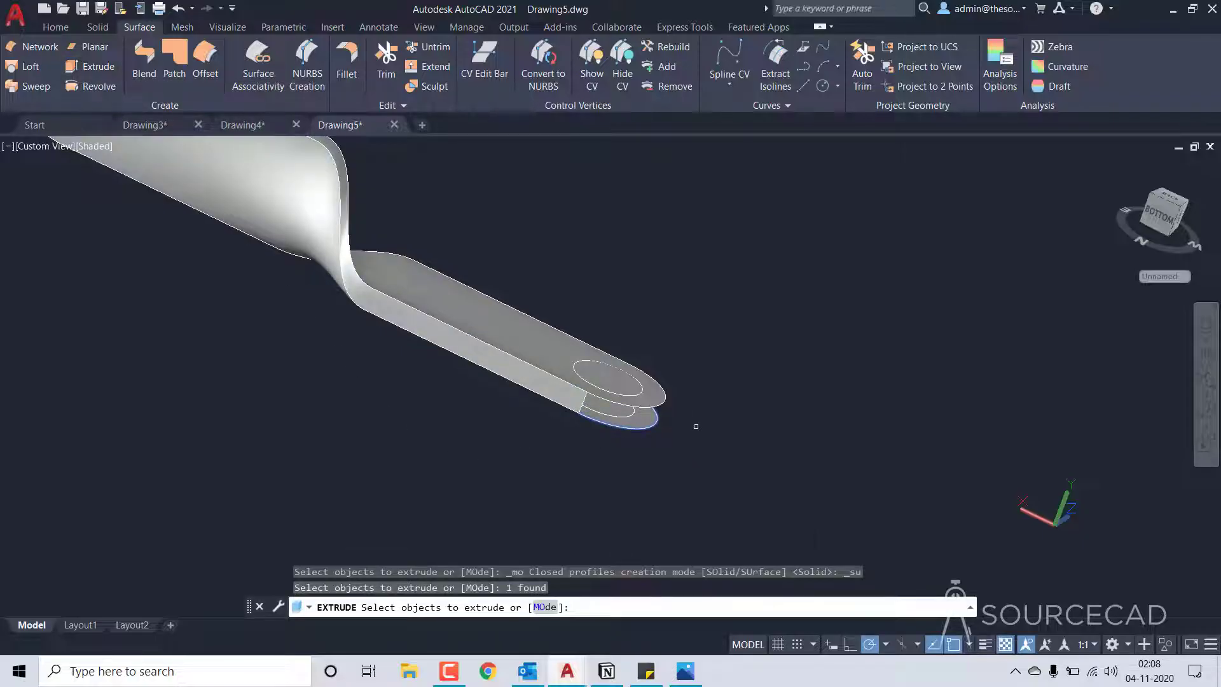
right_click(695, 425)
left_click(730, 435)
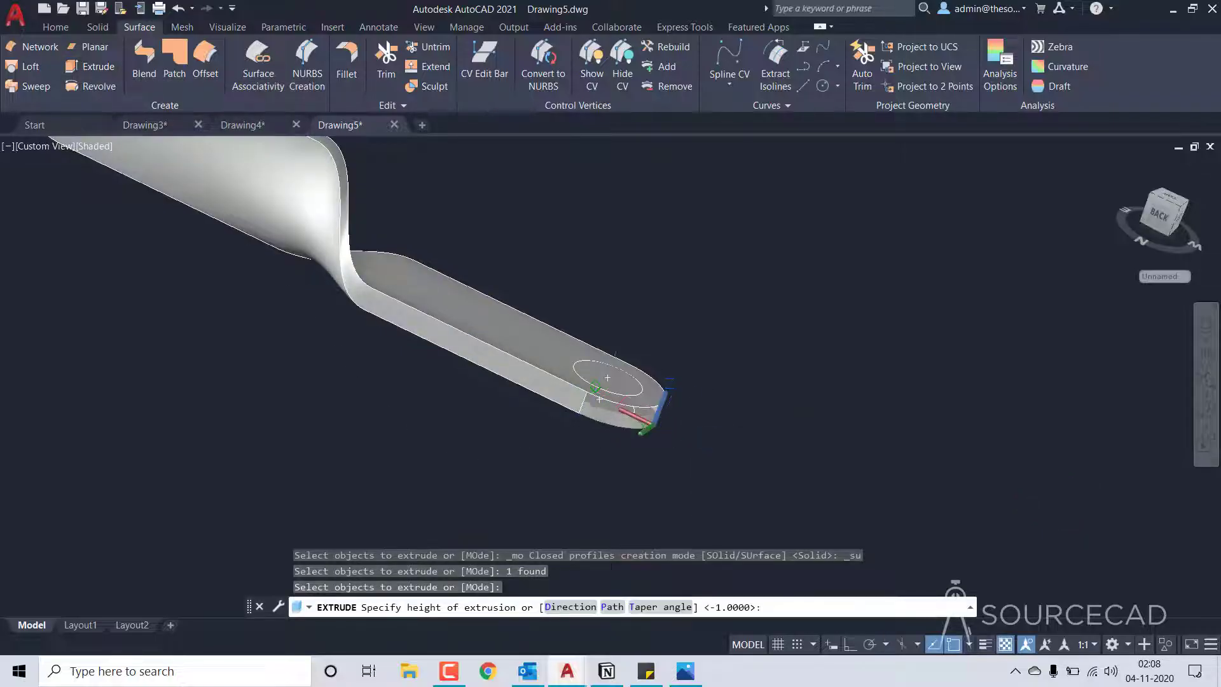
key("Return")
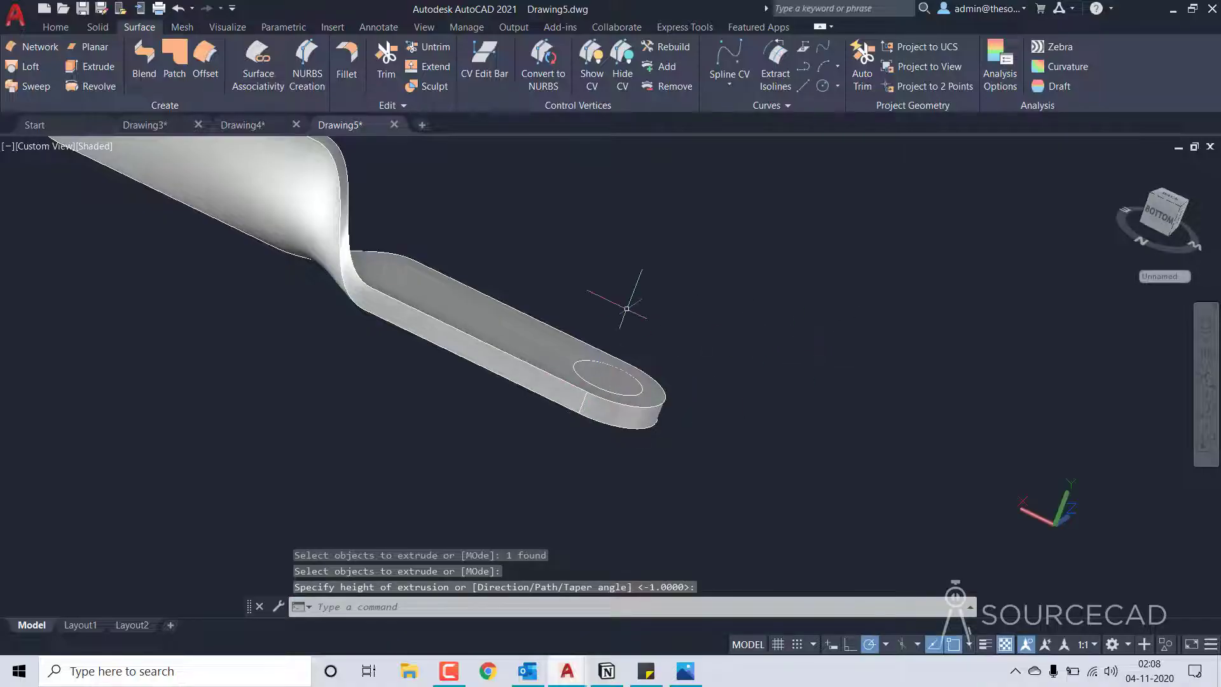
Zoom and orbit around the model to check that the tip is closed
scroll(626, 309, "up", 1)
scroll(547, 309, "down", 3)
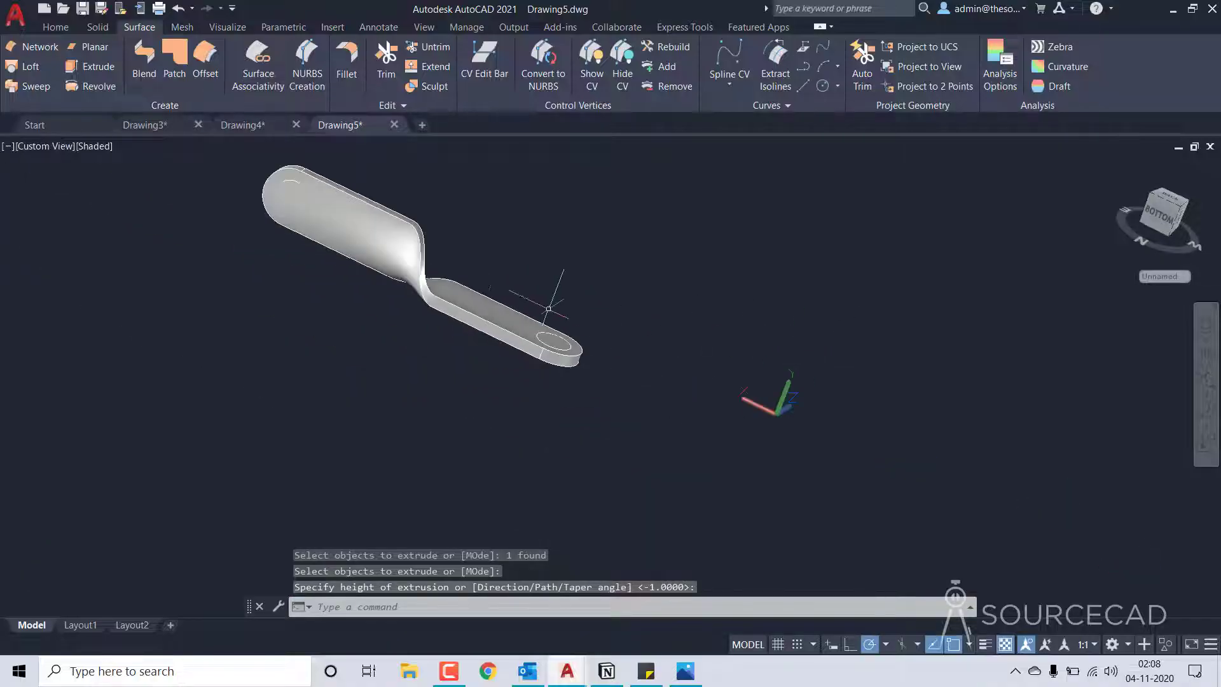
middle_click_drag(509, 280, 726, 260)
middle_click_drag(658, 329, 658, 329, "ctrl+shift")
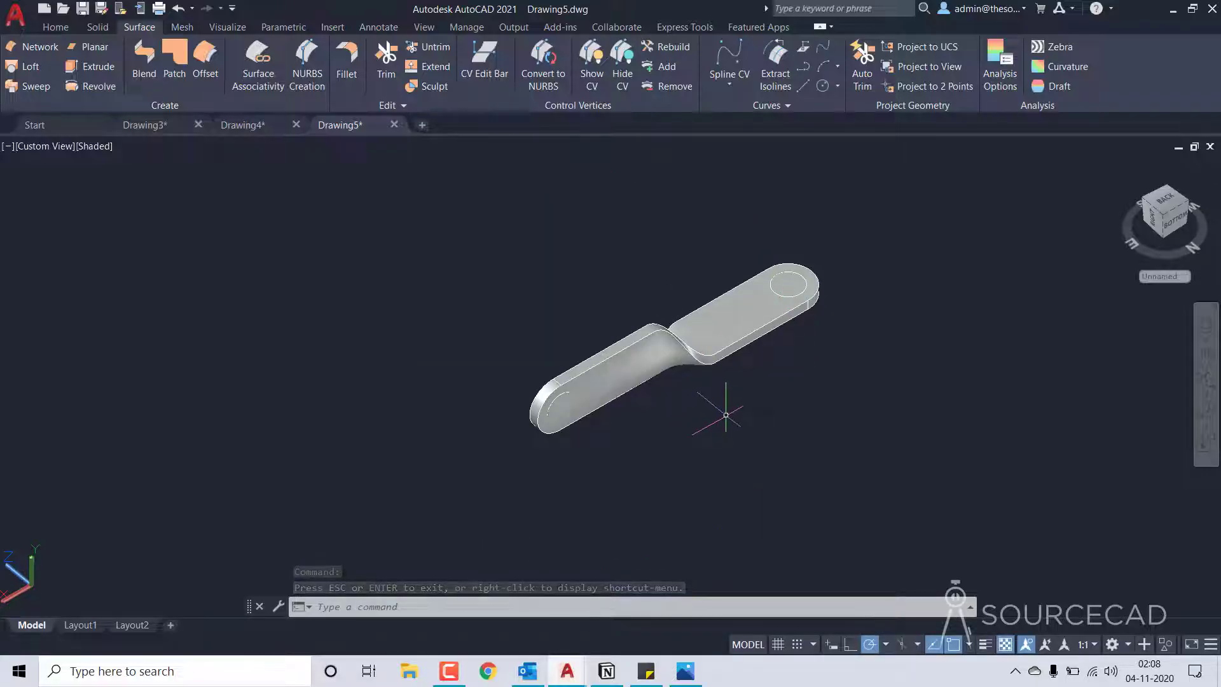
Sculpt all the link's surfaces, crossing-window selected, into one solid and select it to check
left_click(432, 89)
left_click(863, 225)
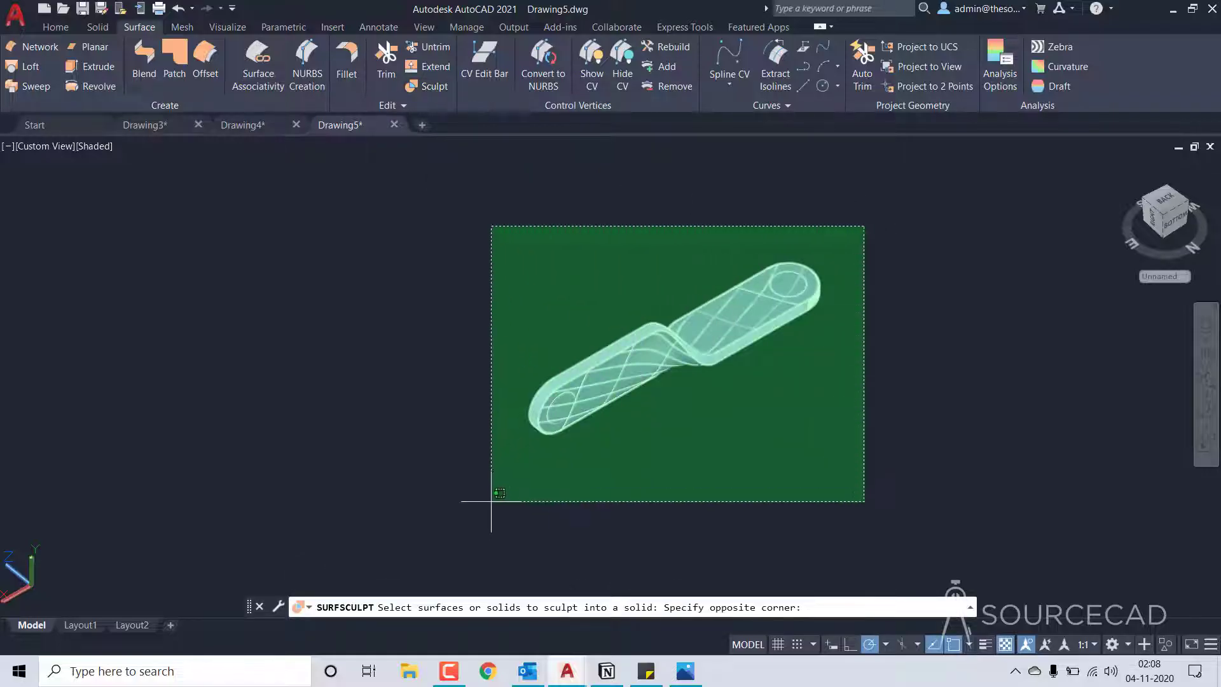
left_click(459, 532)
key("Return")
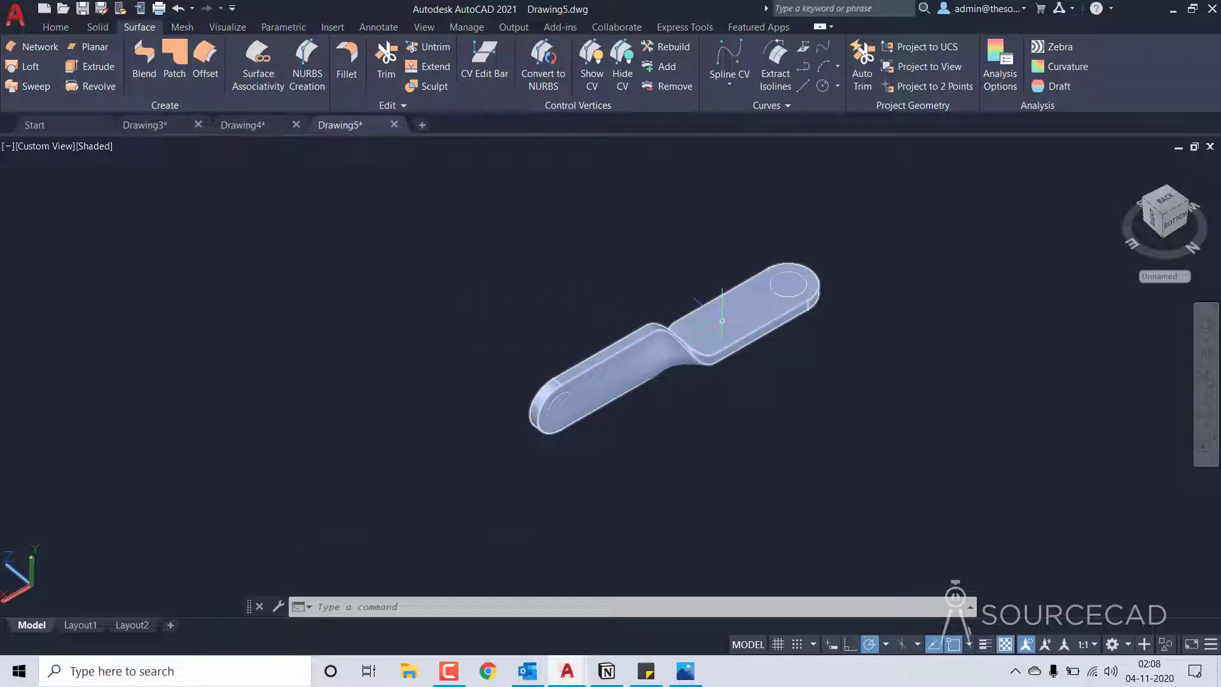
left_click(722, 320)
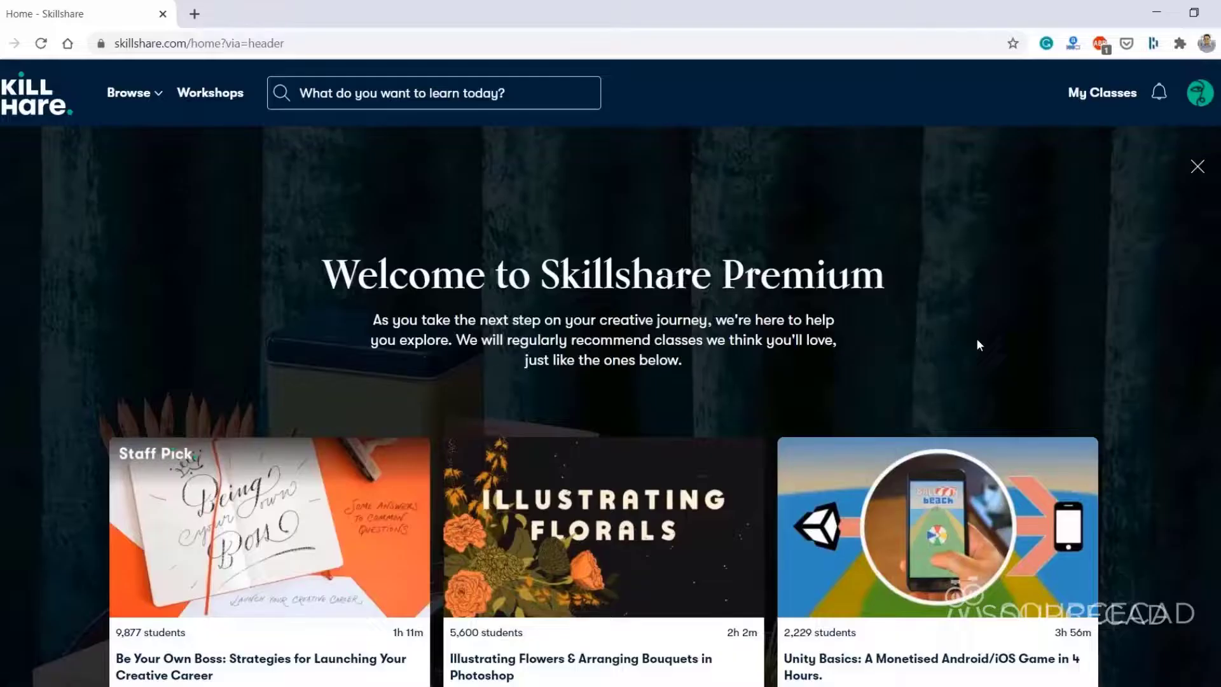
scroll(977, 339, "down", 10)
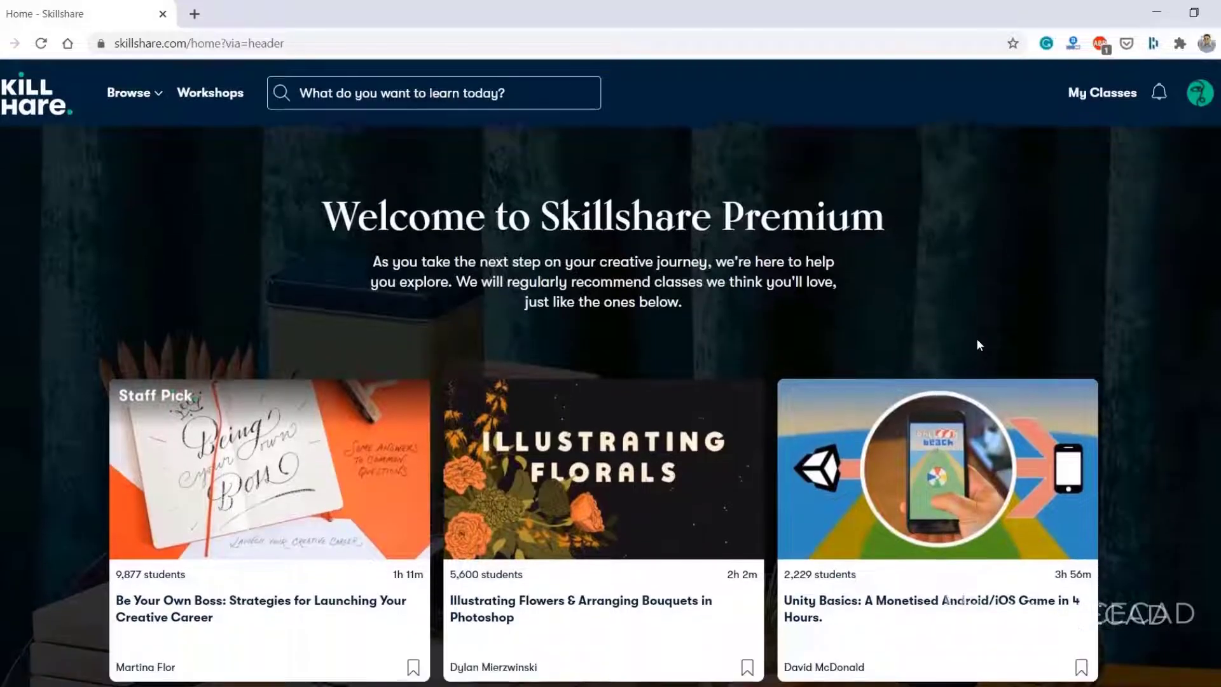
Scroll down and back through the Skillshare home page recommendation rows
scroll(977, 338, "down", 10)
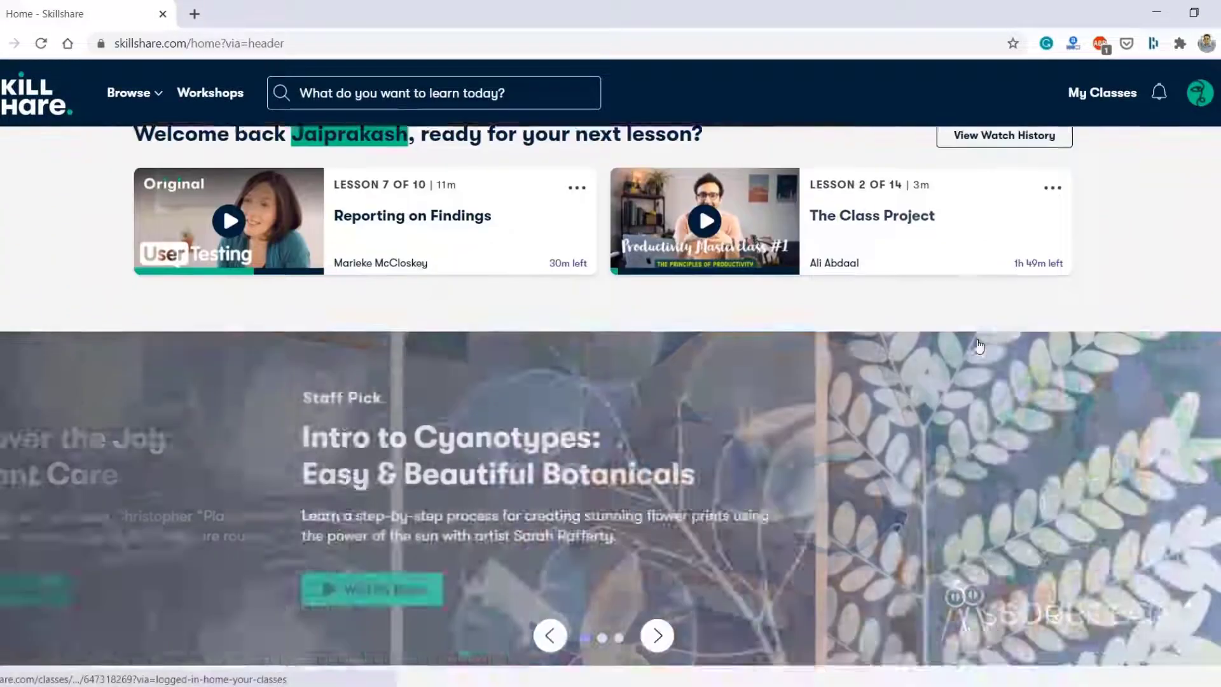
scroll(977, 345, "down", 2)
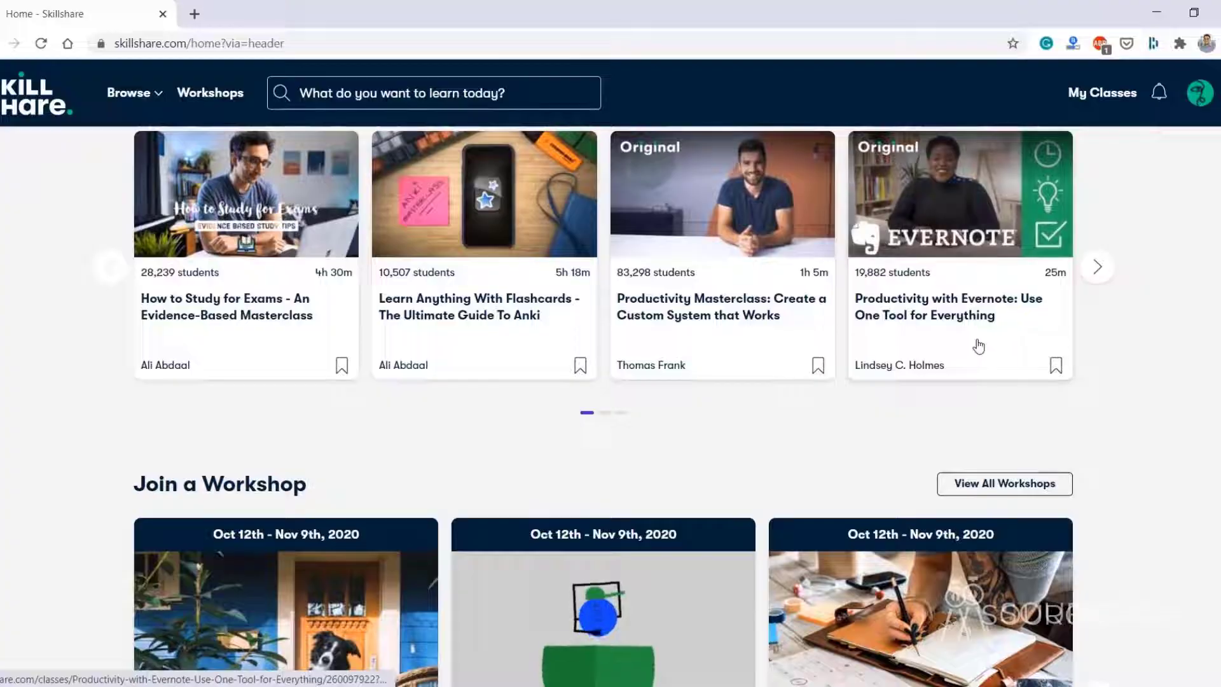
scroll(977, 345, "down", 4)
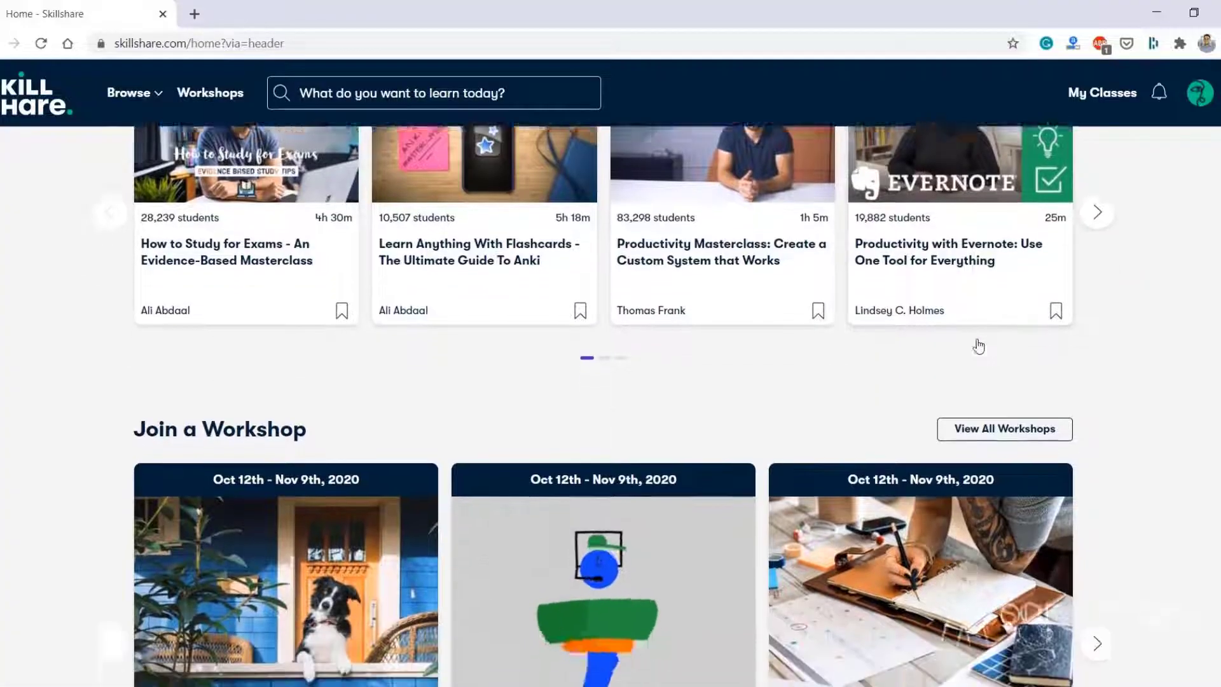
scroll(978, 344, "down", 10)
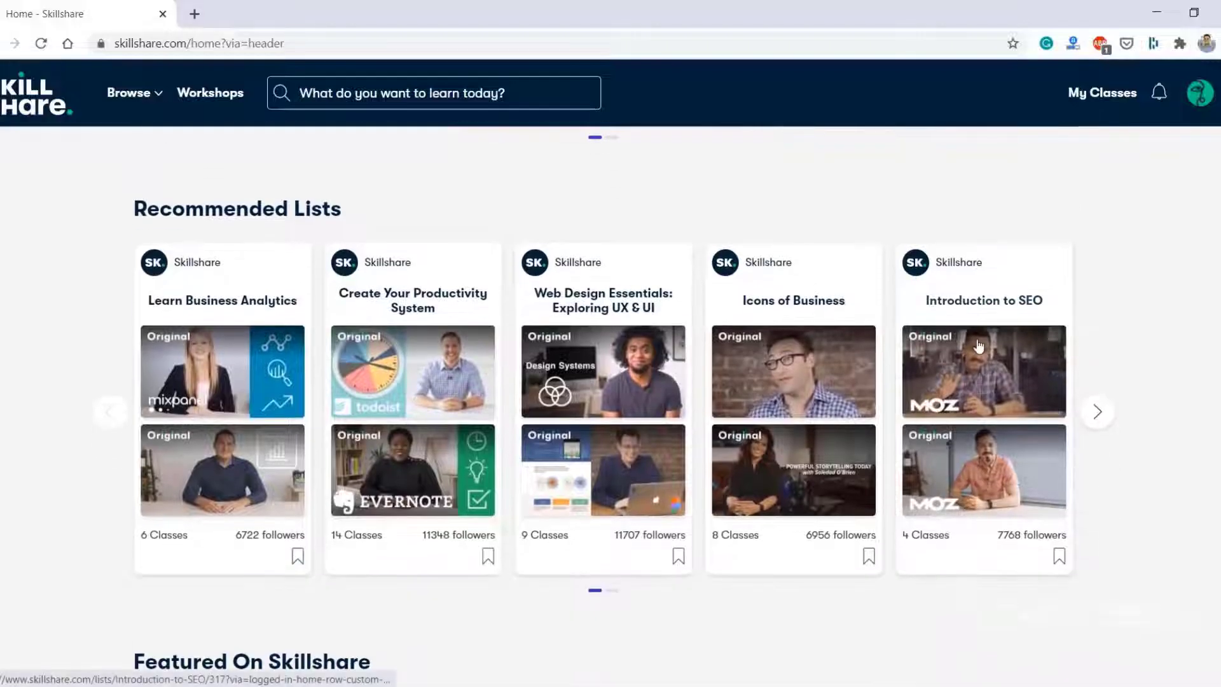
scroll(977, 345, "down", 12)
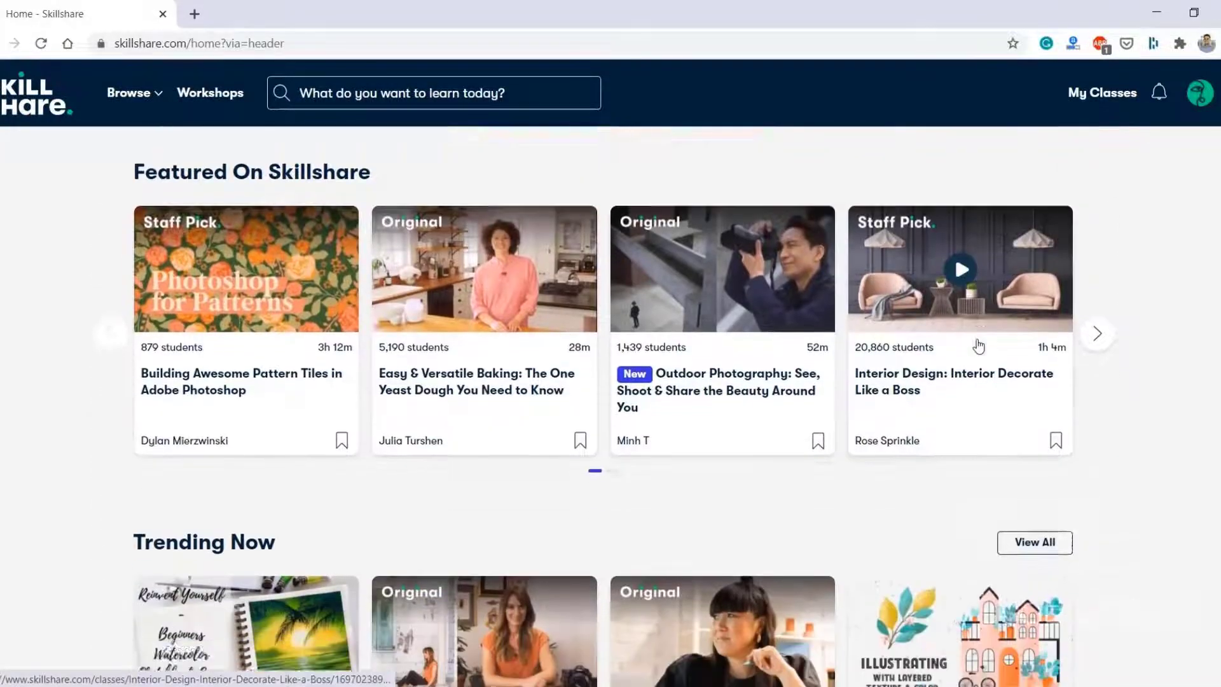
scroll(978, 345, "down", 7)
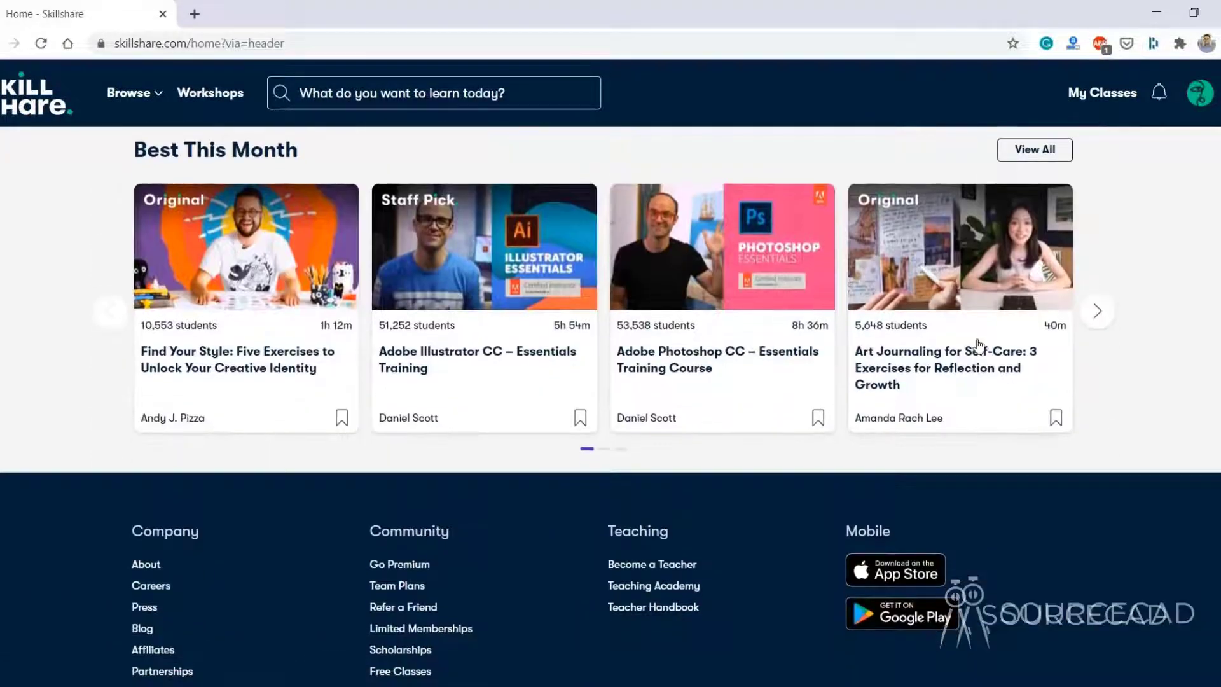
scroll(978, 346, "up", 20)
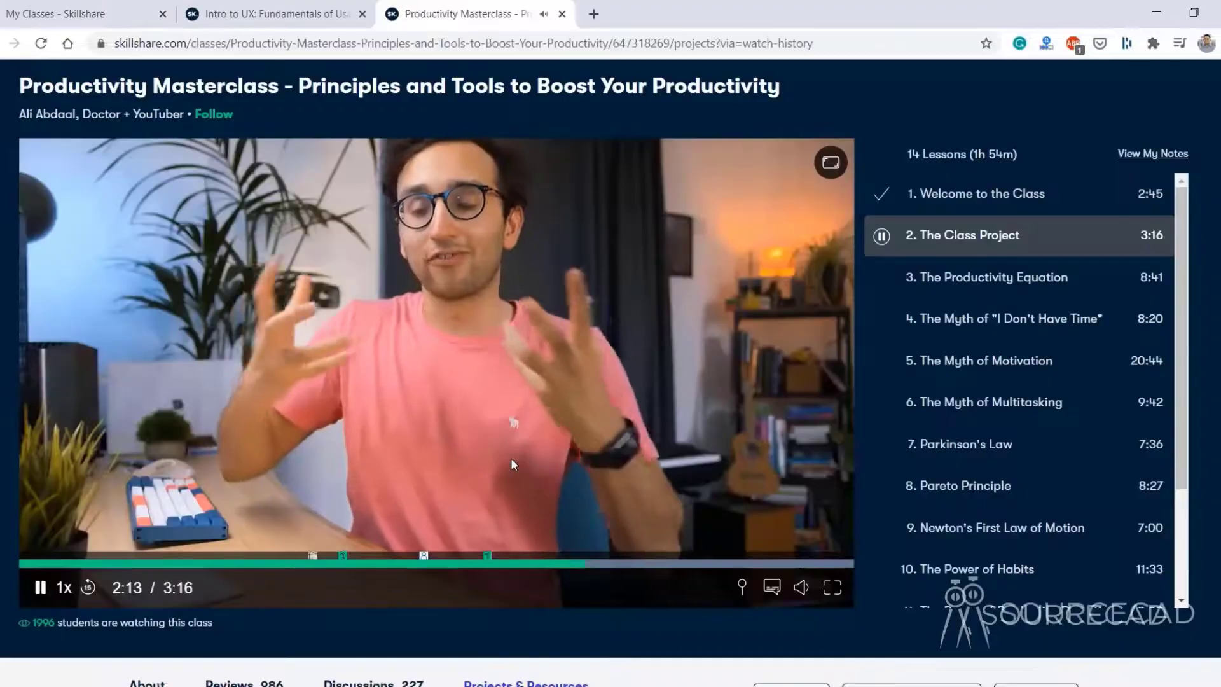
scroll(511, 459, "up", 2)
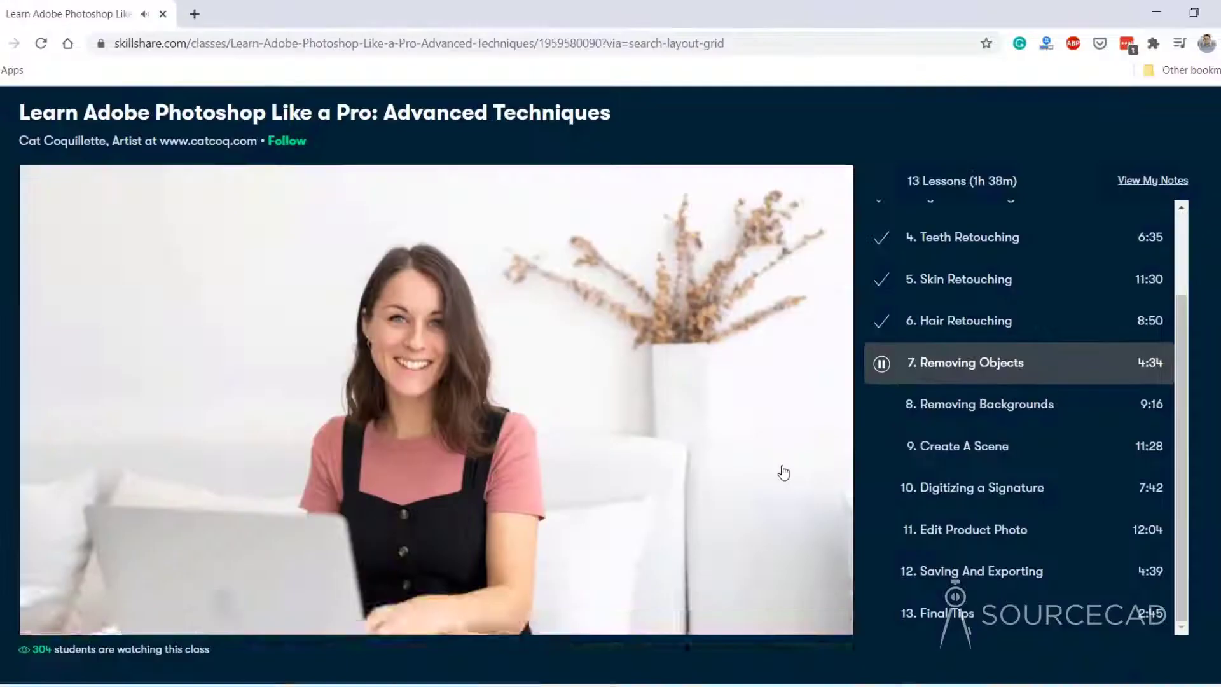
Skip the lesson video ahead to 1:25 and then 1:35
scroll(783, 472, "up", 1)
scroll(786, 471, "down", 10)
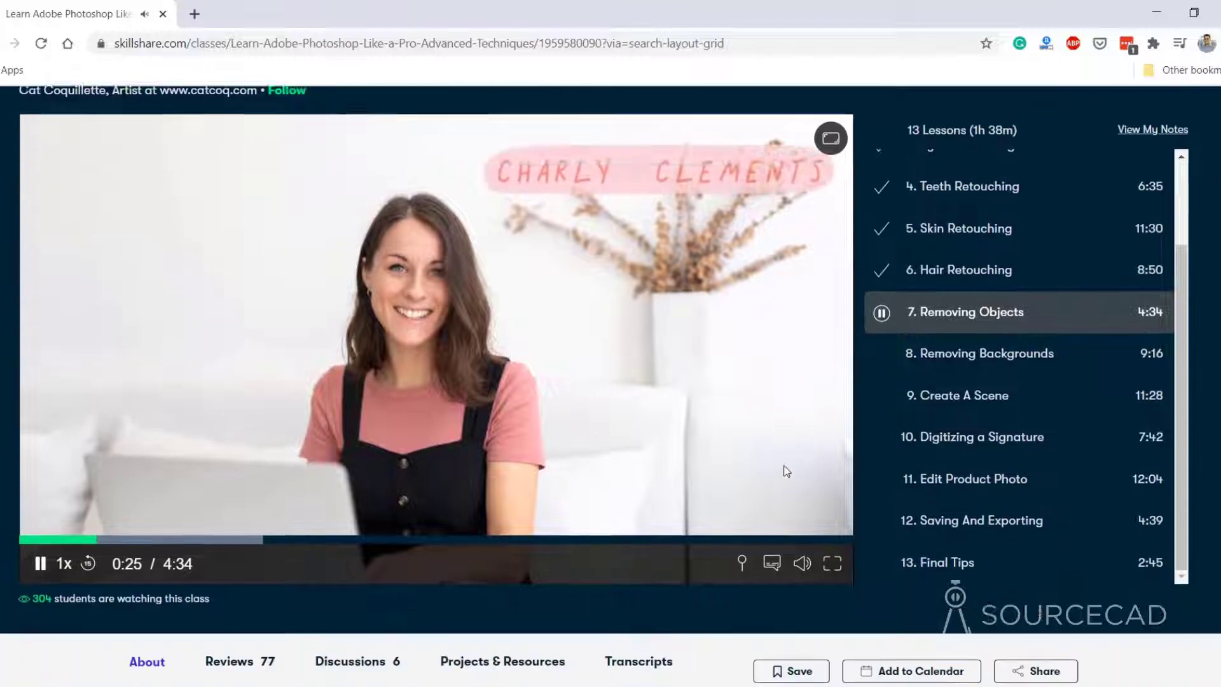
scroll(723, 447, "down", 15)
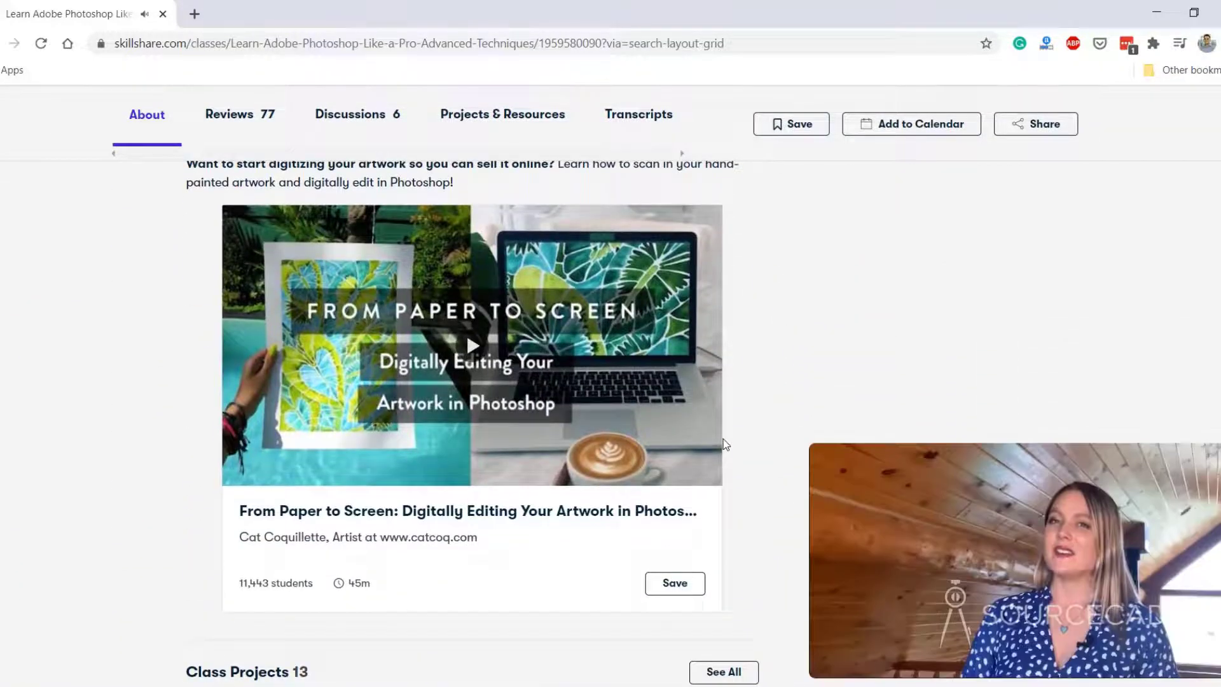
scroll(724, 444, "up", 12)
scroll(724, 440, "up", 6)
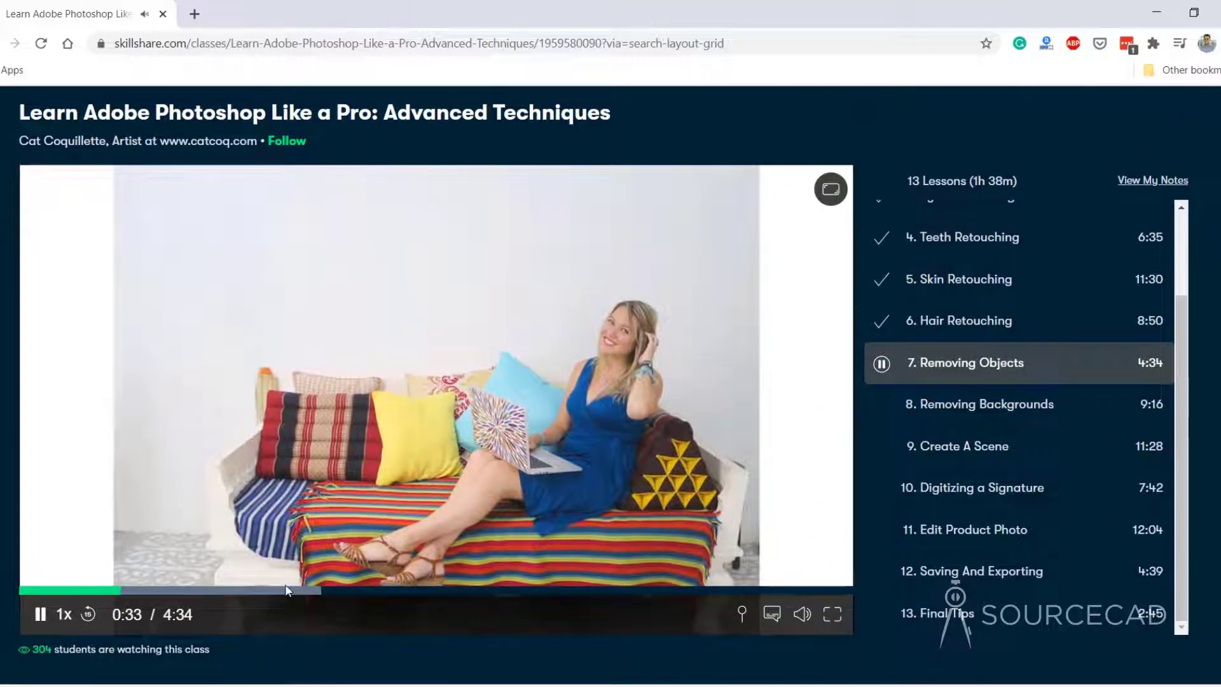
left_click(278, 591)
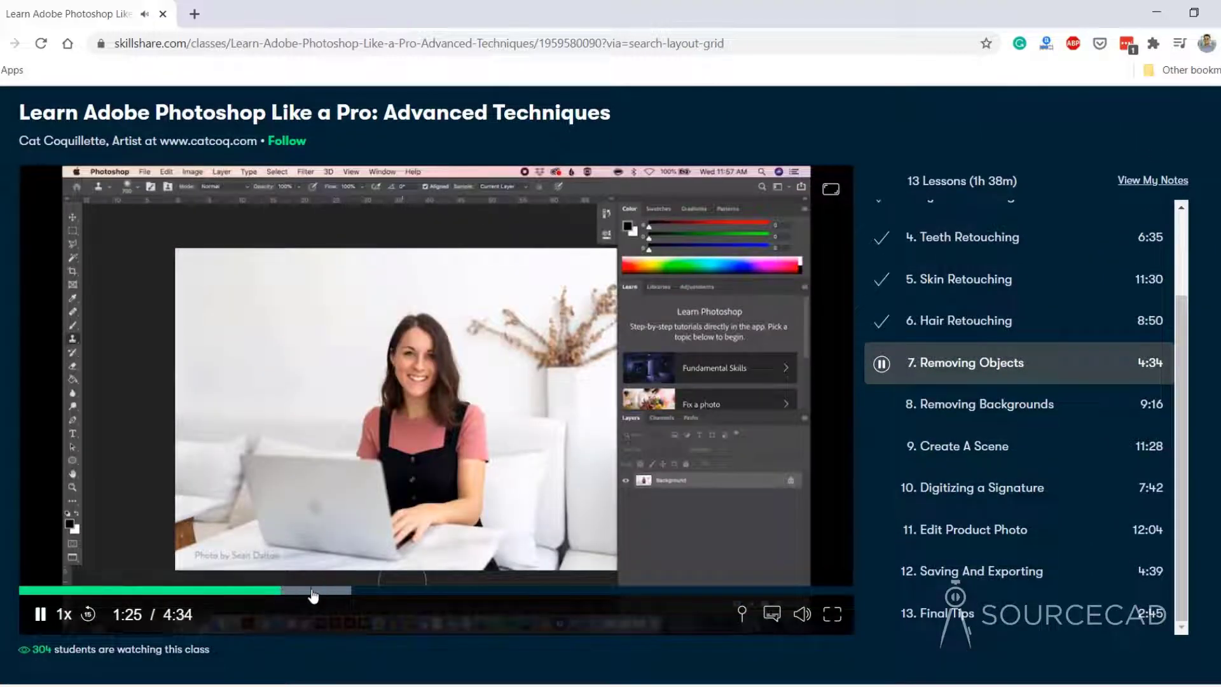
left_click(311, 590)
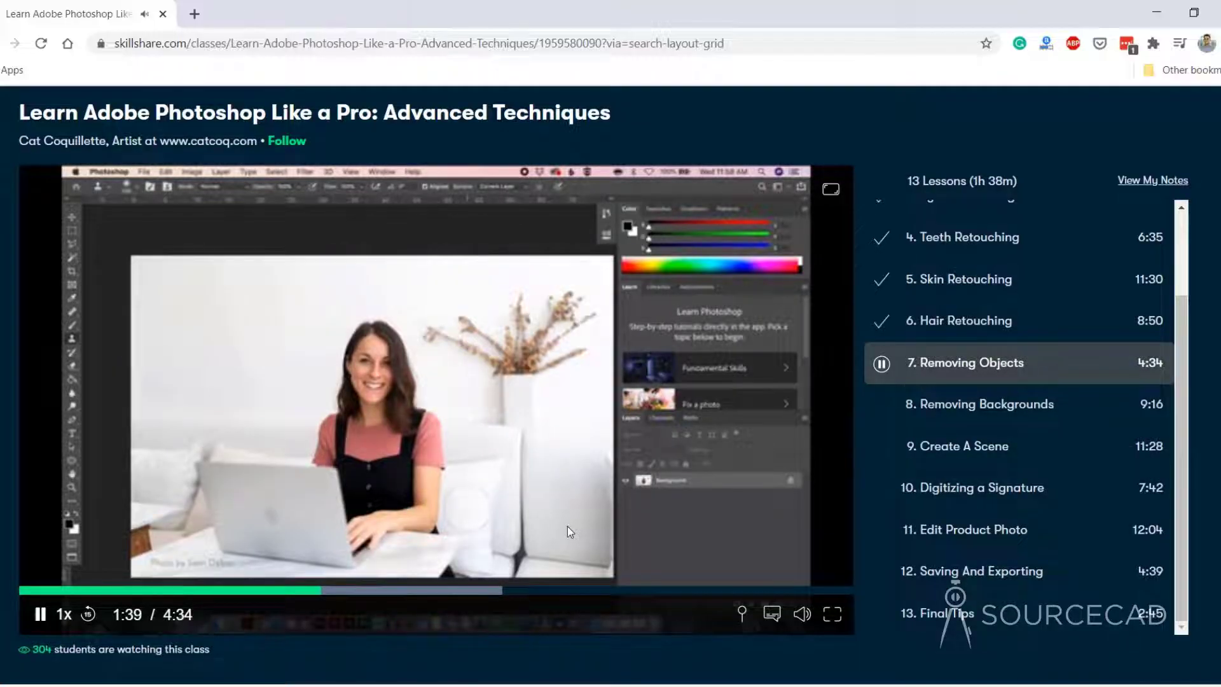
Scroll to the Trending Graphic Design Classes row, then deselect the solid in AutoCAD
scroll(567, 531, "up", 1)
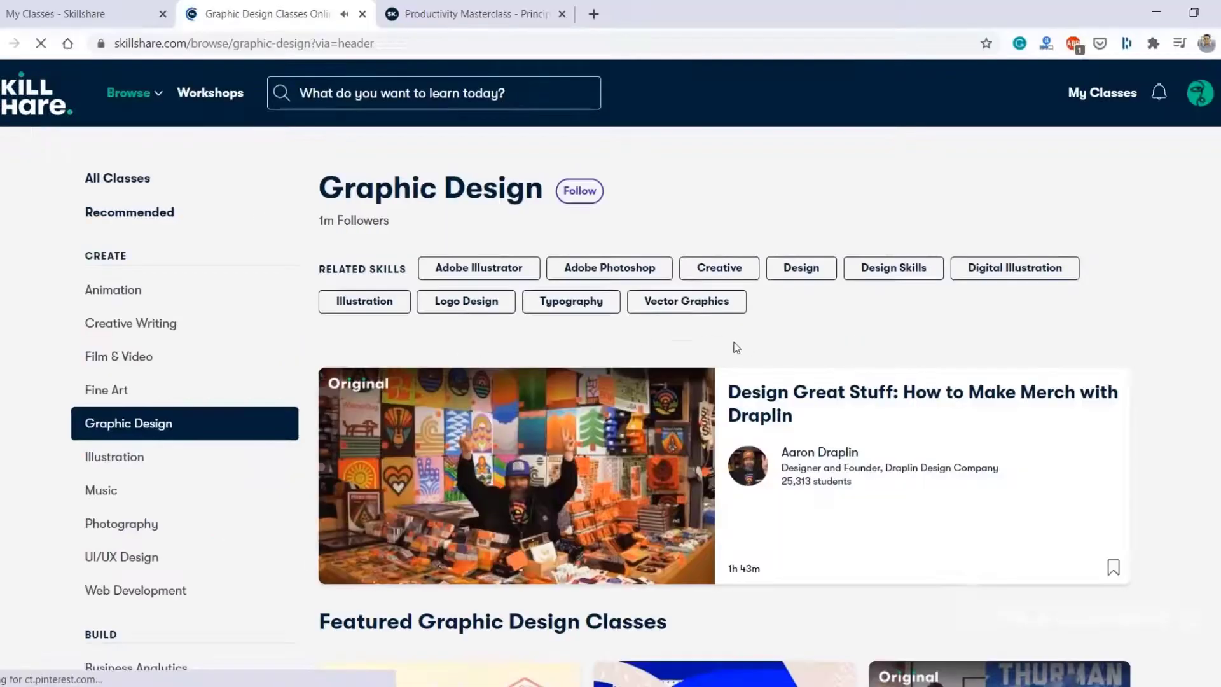
scroll(789, 342, "down", 6)
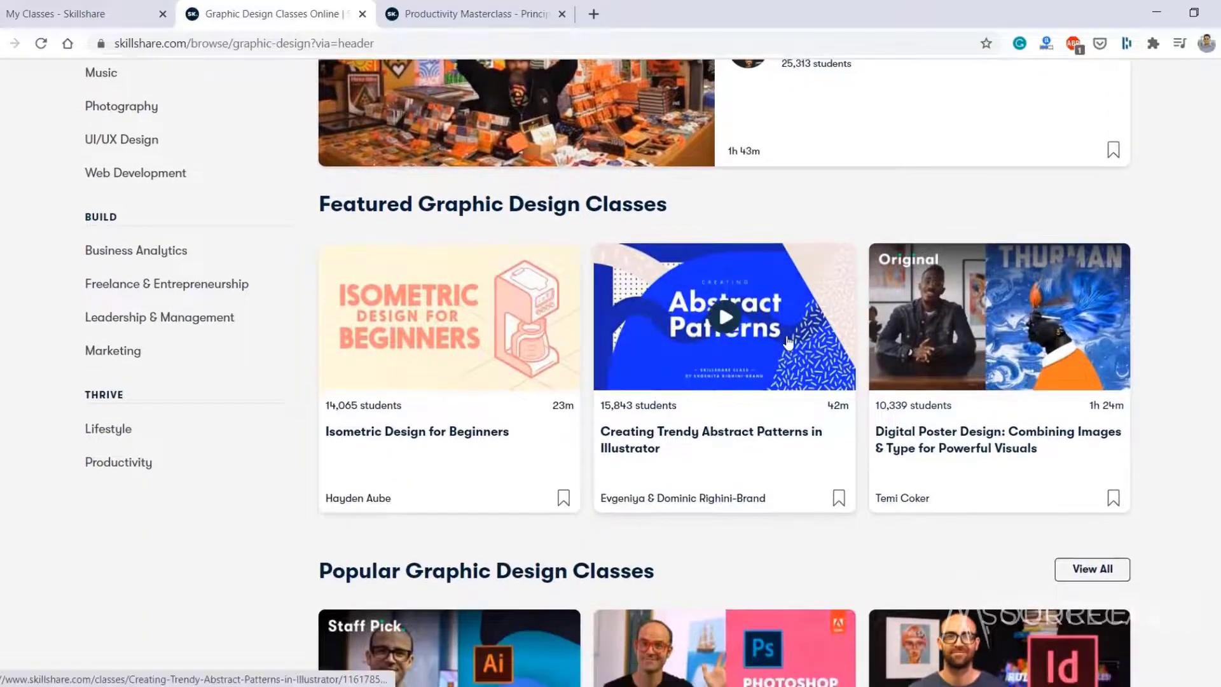
scroll(598, 375, "down", 9)
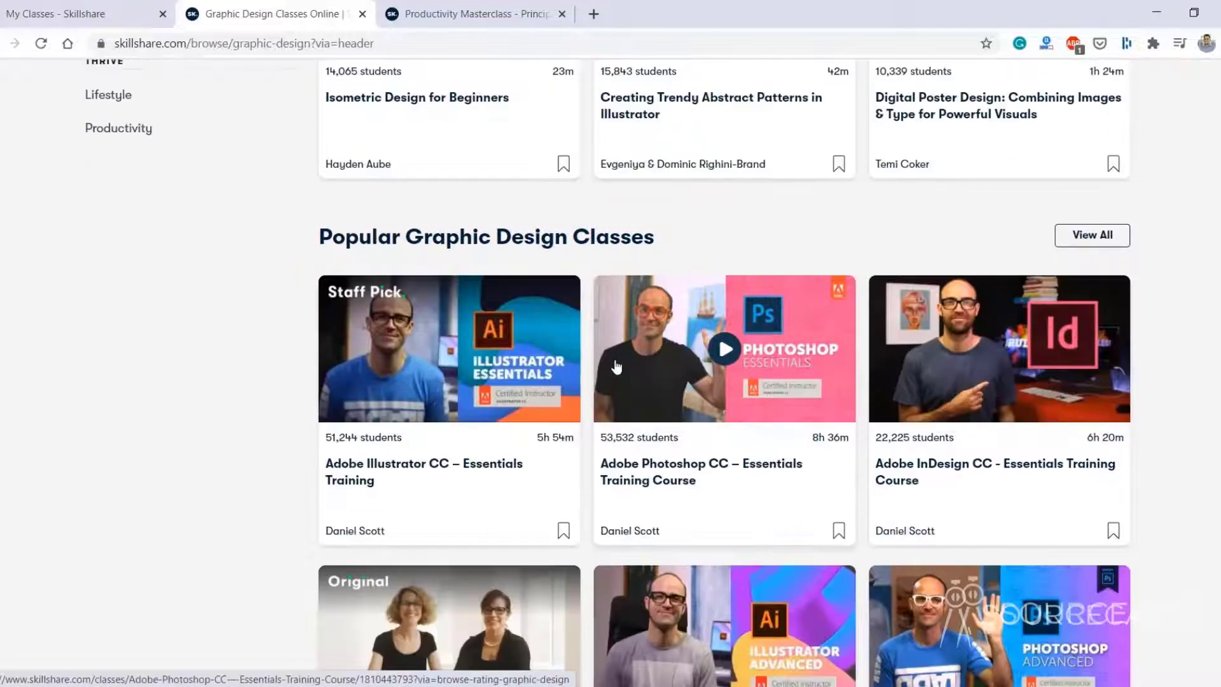
scroll(597, 375, "down", 5)
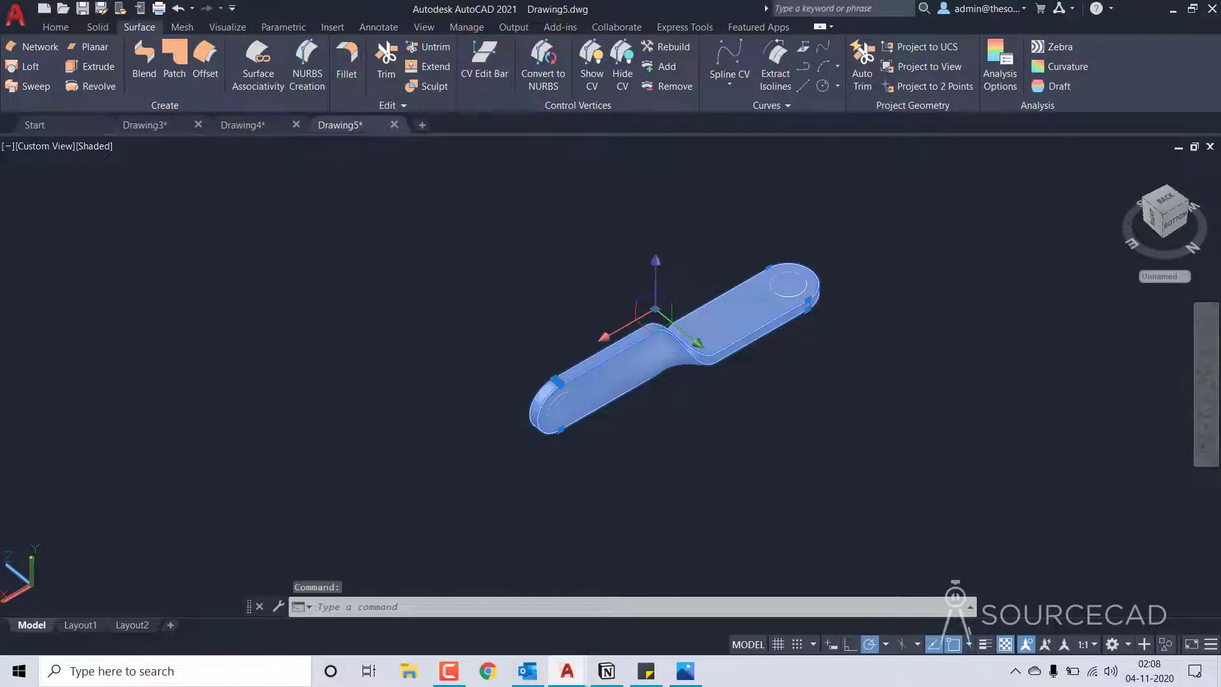
key("Escape")
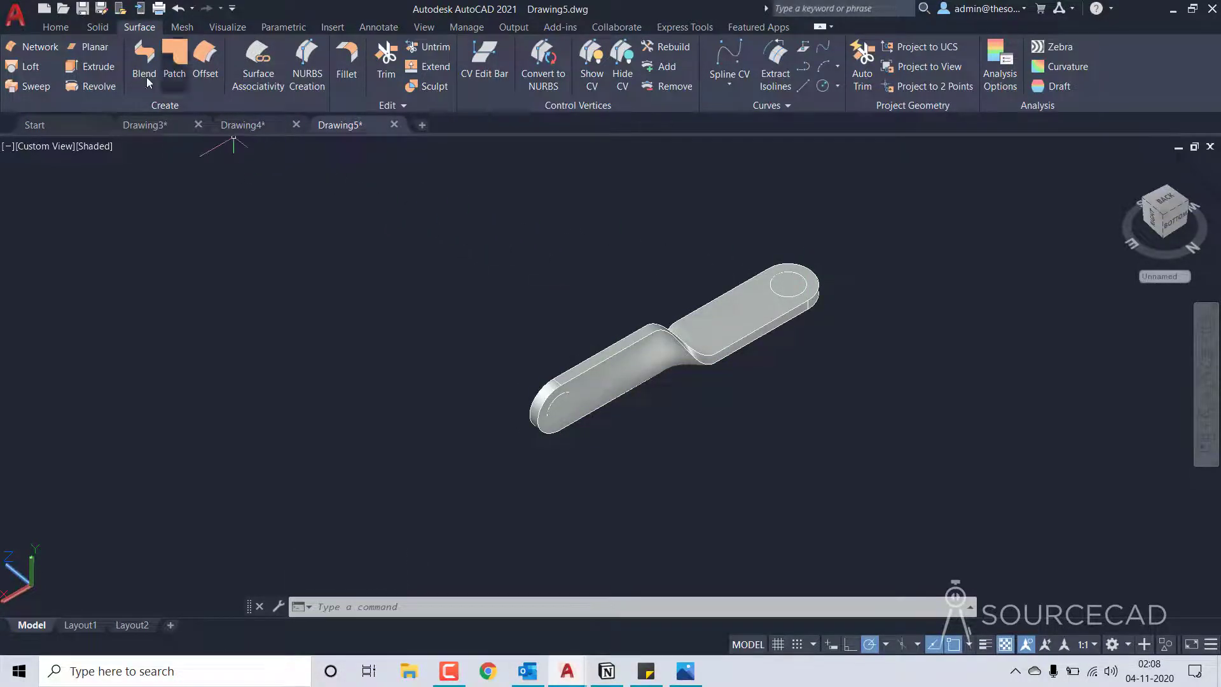
Press-pull the circle on the plate end downward into a cylinder below the plate
left_click(65, 35)
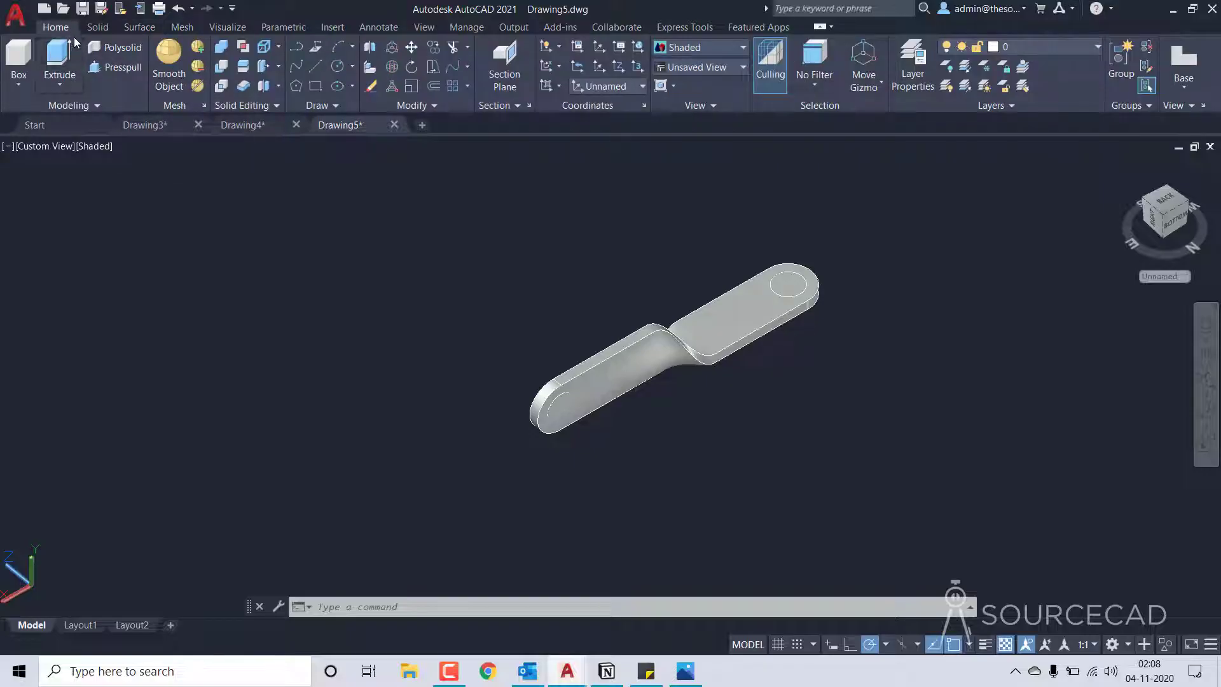
left_click(113, 68)
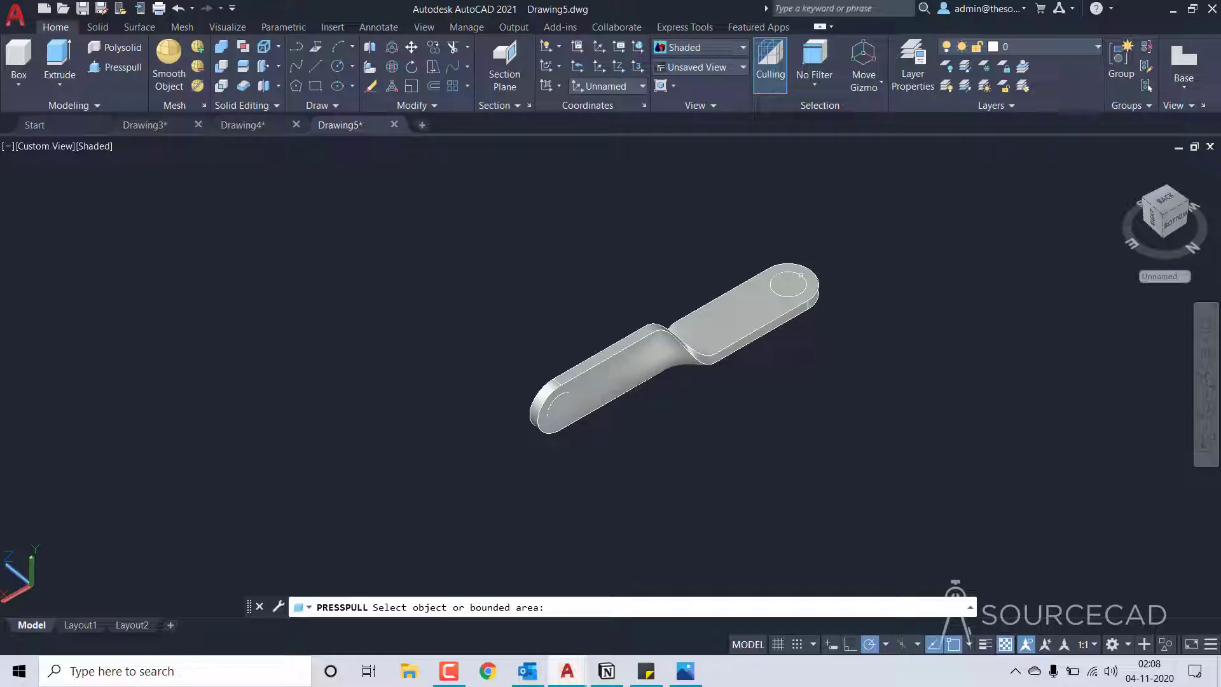
left_click(800, 275)
scroll(800, 277, "down", 2)
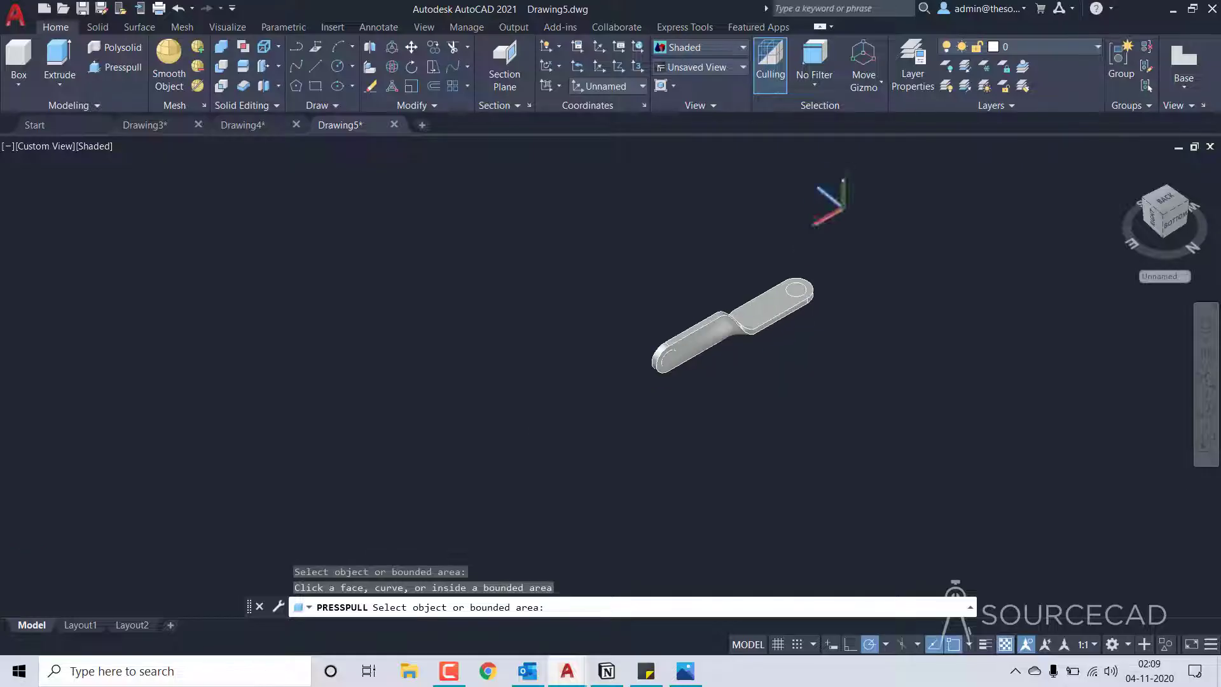
scroll(807, 277, "up", 6)
left_click(811, 277)
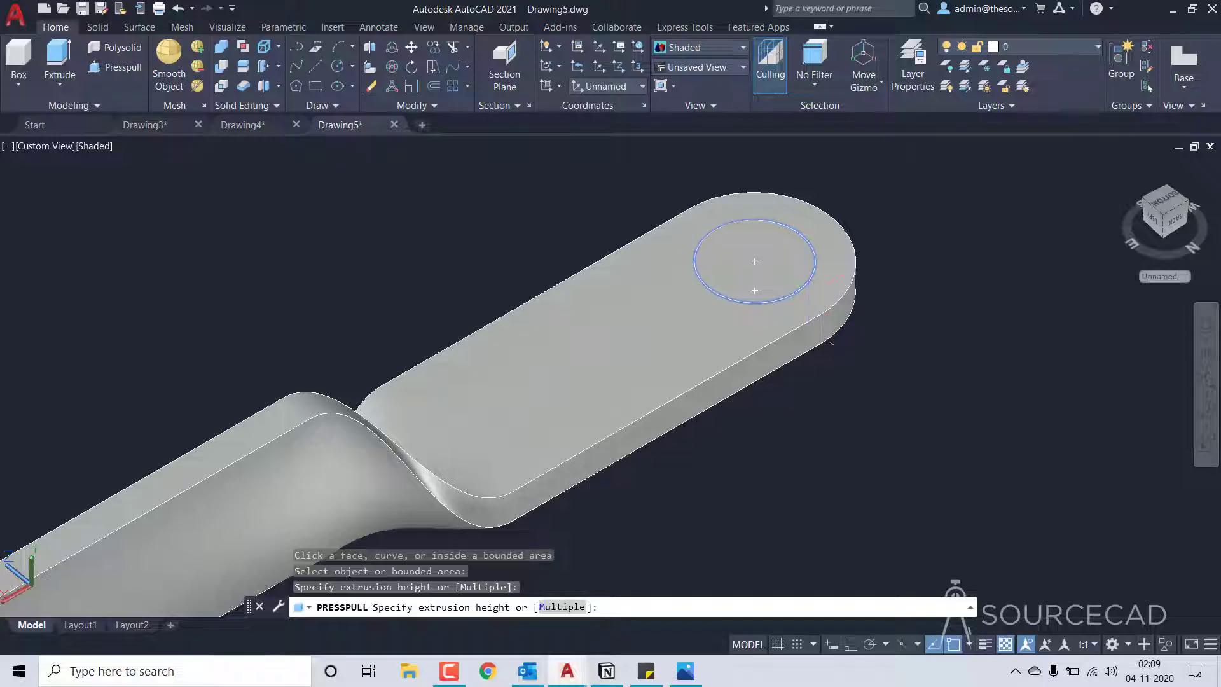
left_click(824, 420)
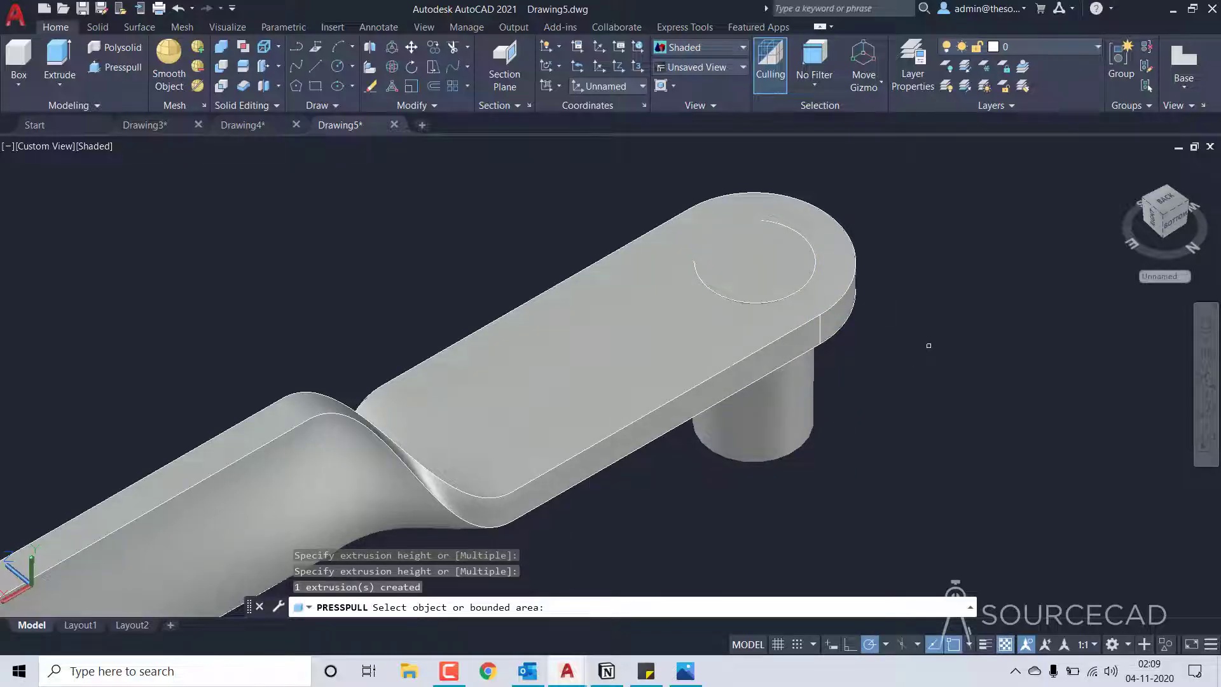
Press-pull the top circle upward so the cylinder also rises above the plate
scroll(929, 345, "up", 2)
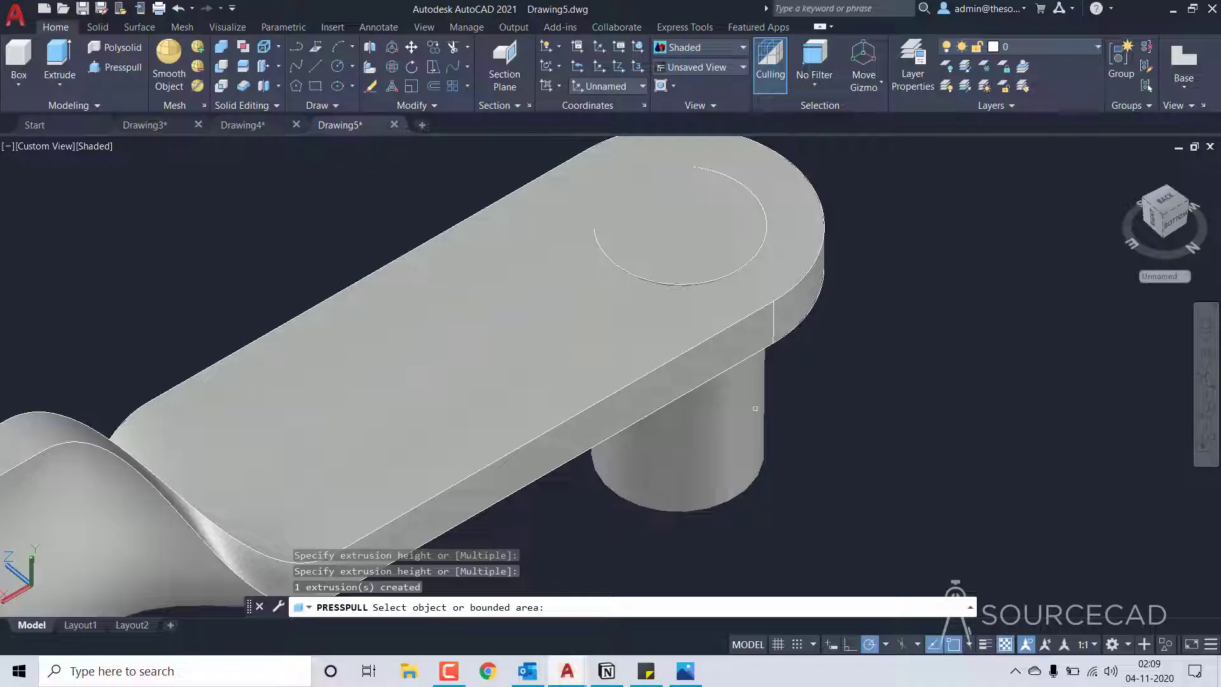
scroll(751, 418, "down", 4)
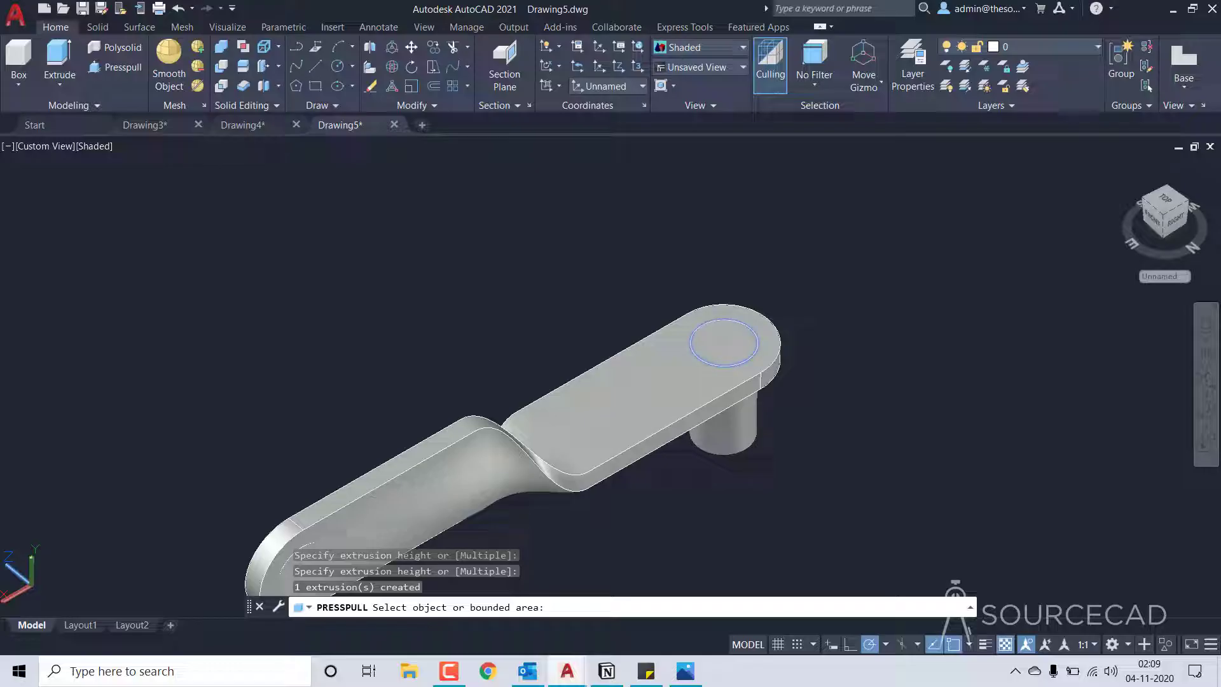
left_click(724, 344)
left_click(803, 306)
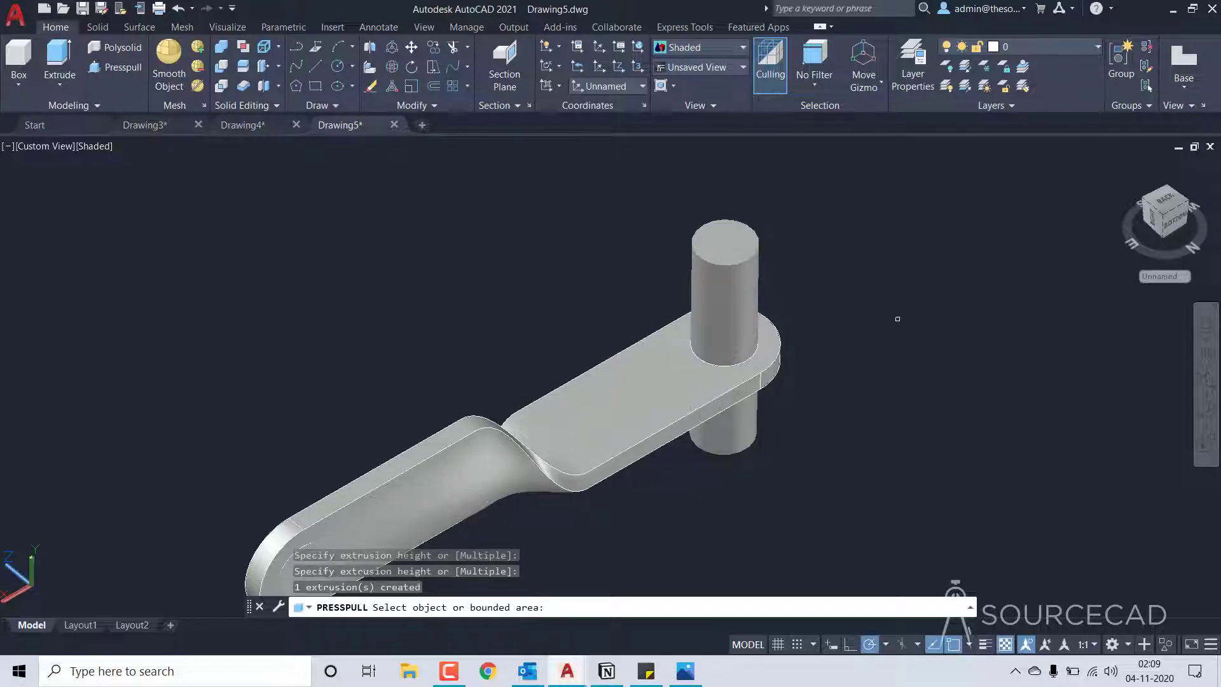
middle_click_drag(845, 314, 815, 226)
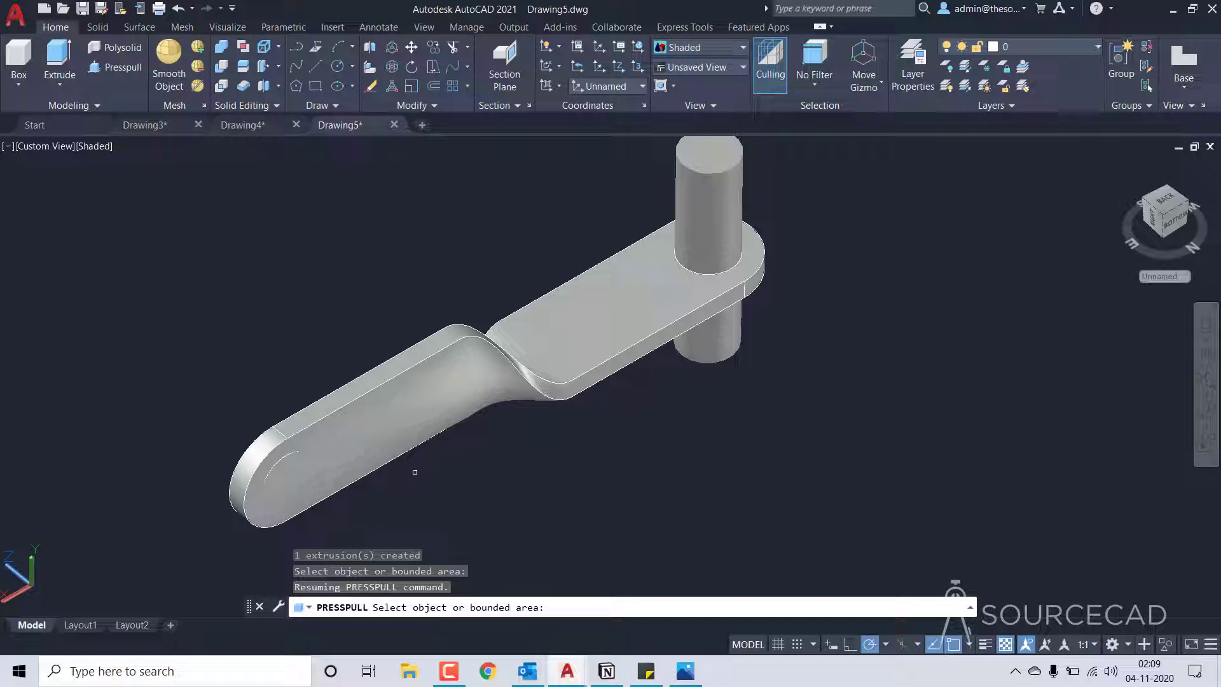
middle_click_drag(414, 472, 452, 428)
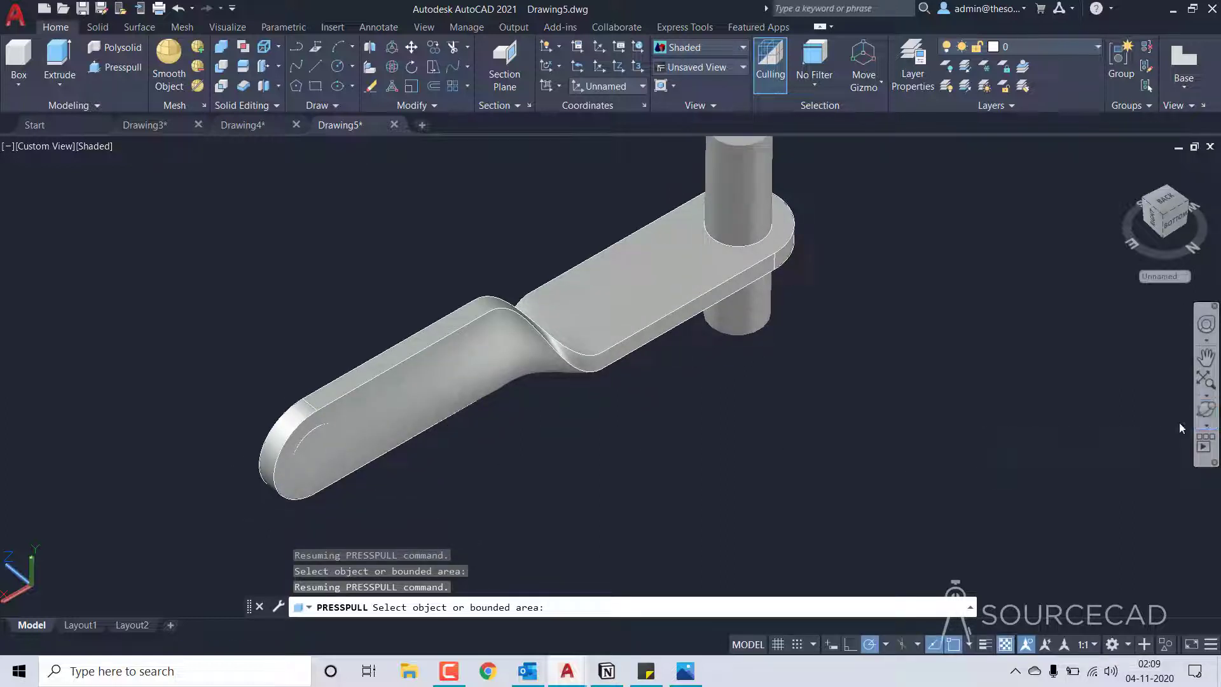
left_click(477, 425)
key("Escape")
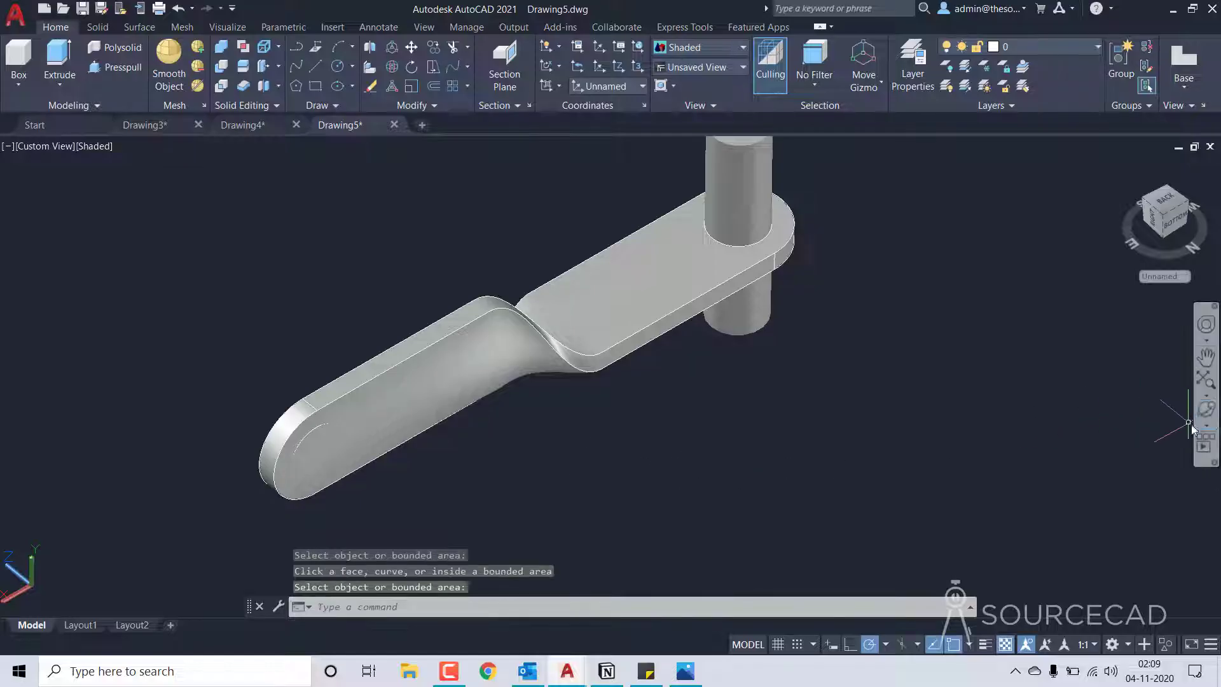
Orbit the view to look at the part from underneath
left_click(1206, 412)
mouse_move(769, 428)
left_mouse_down()
mouse_move(621, 432)
mouse_move(782, 414)
left_mouse_up()
key("Escape")
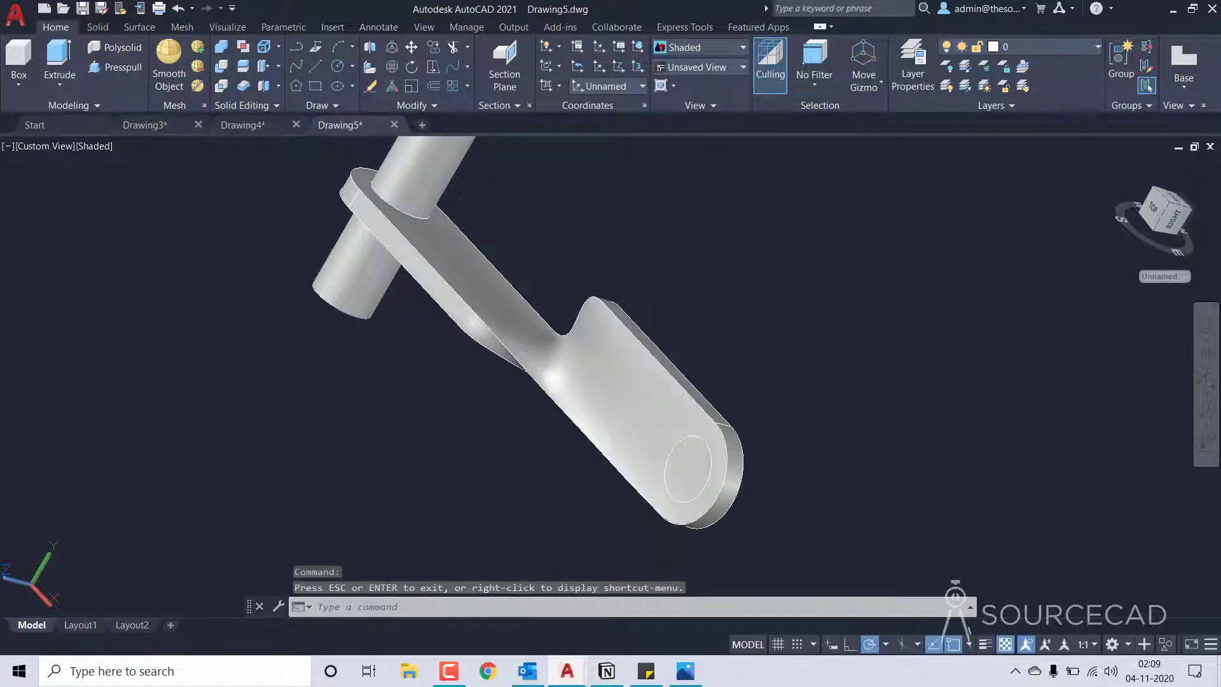
left_click(116, 66)
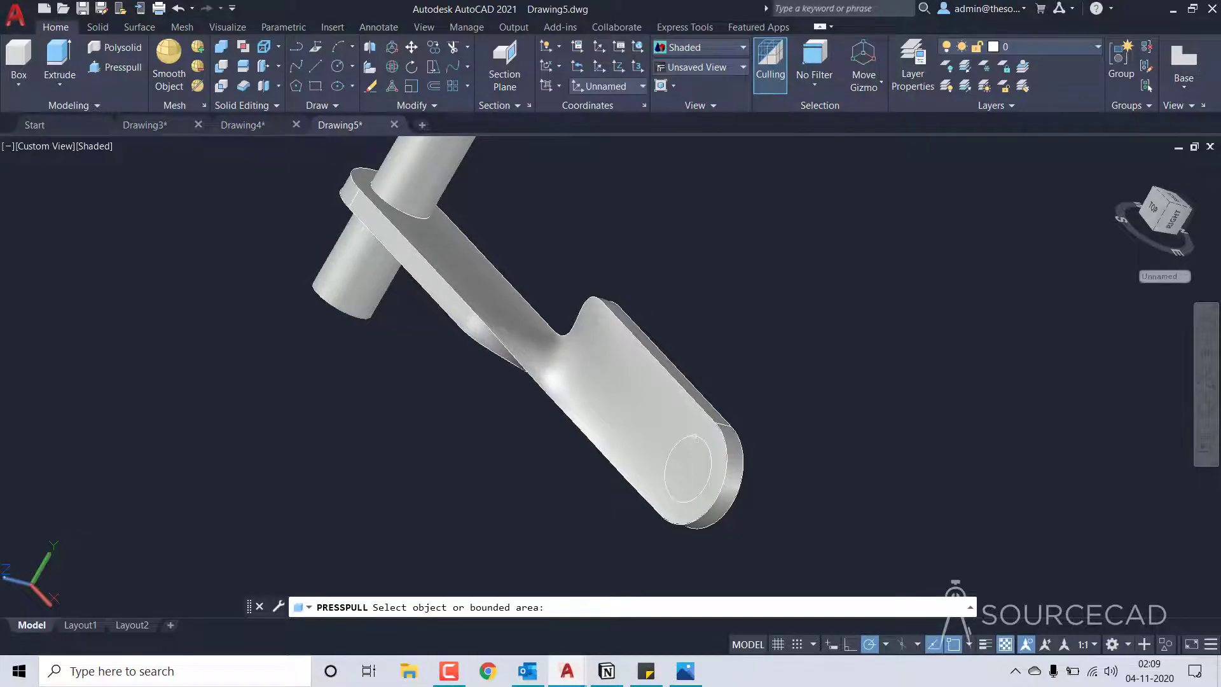
Press-pull the other end's circle out through both the back and front faces of the plate
scroll(689, 455, "up", 3)
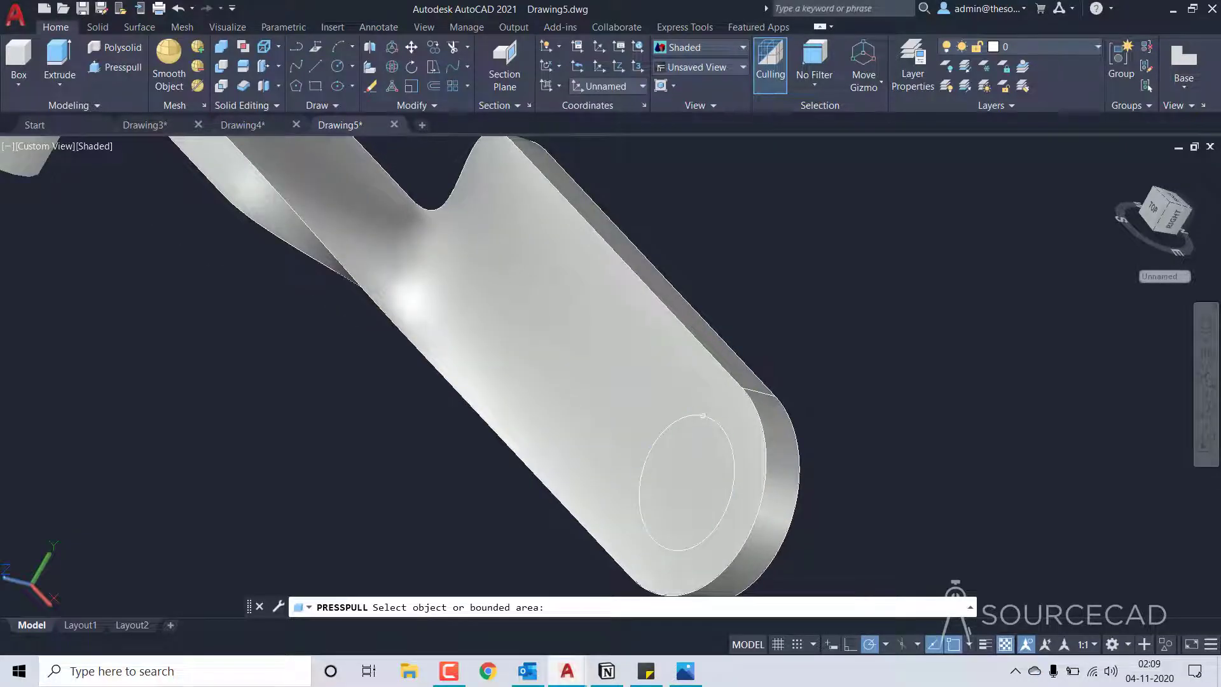
left_click(704, 413)
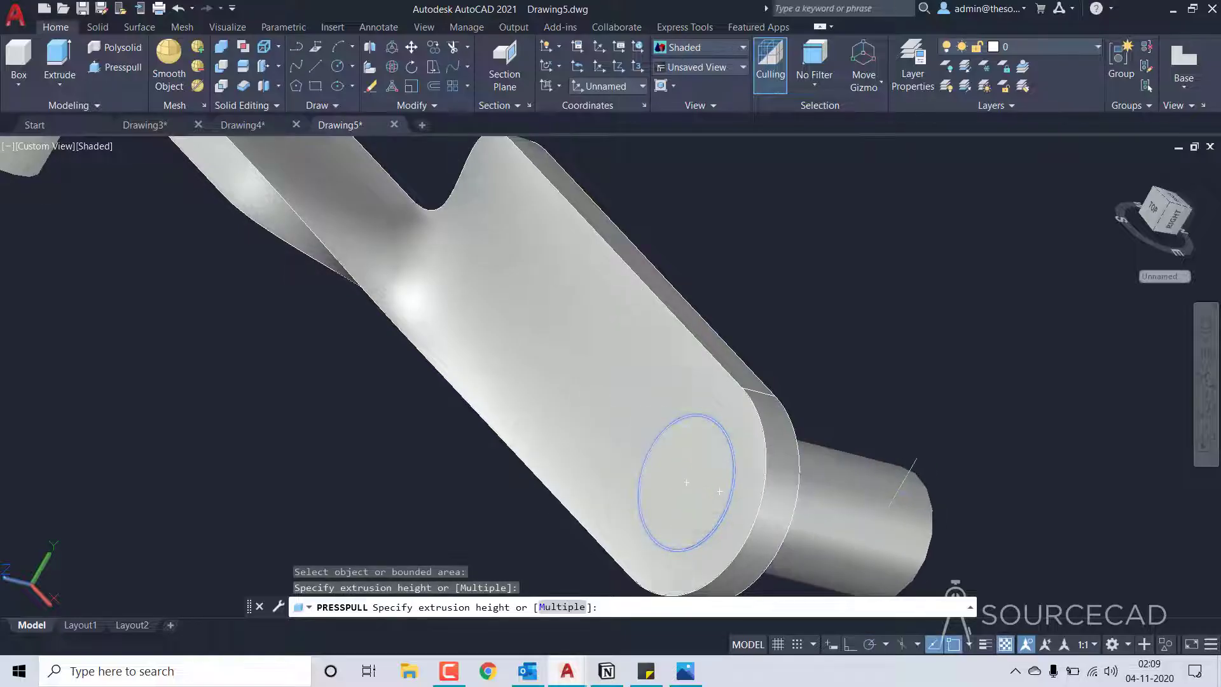
left_click(719, 492)
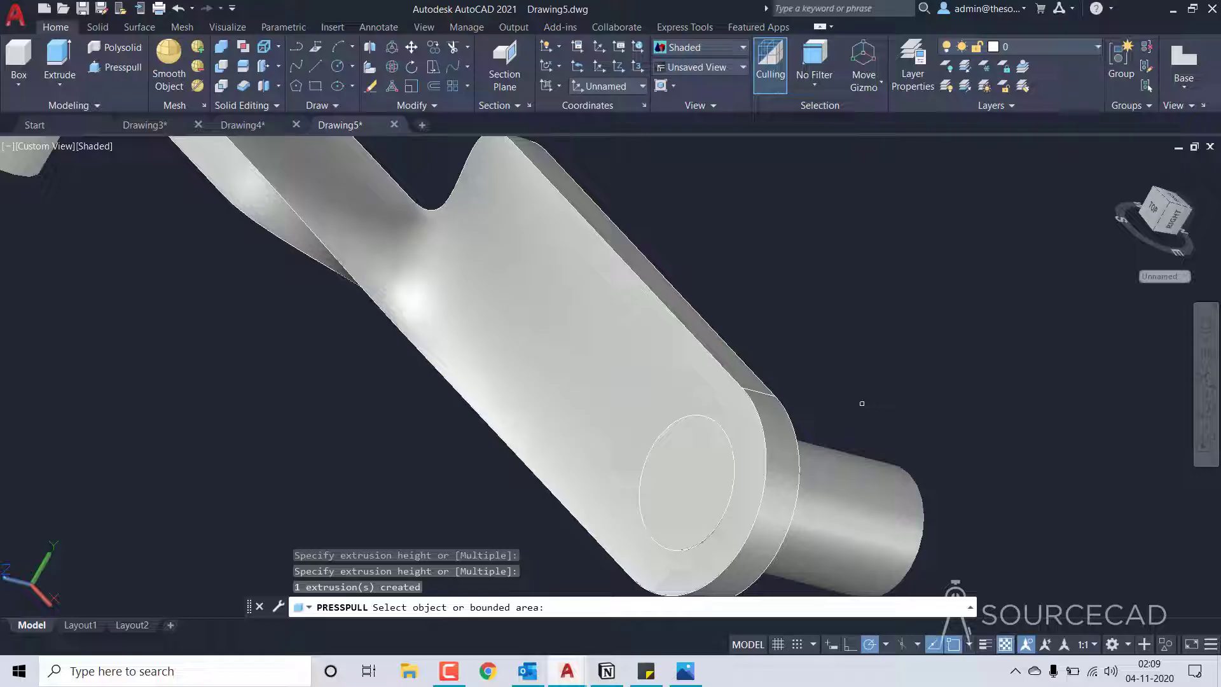
left_click(702, 468)
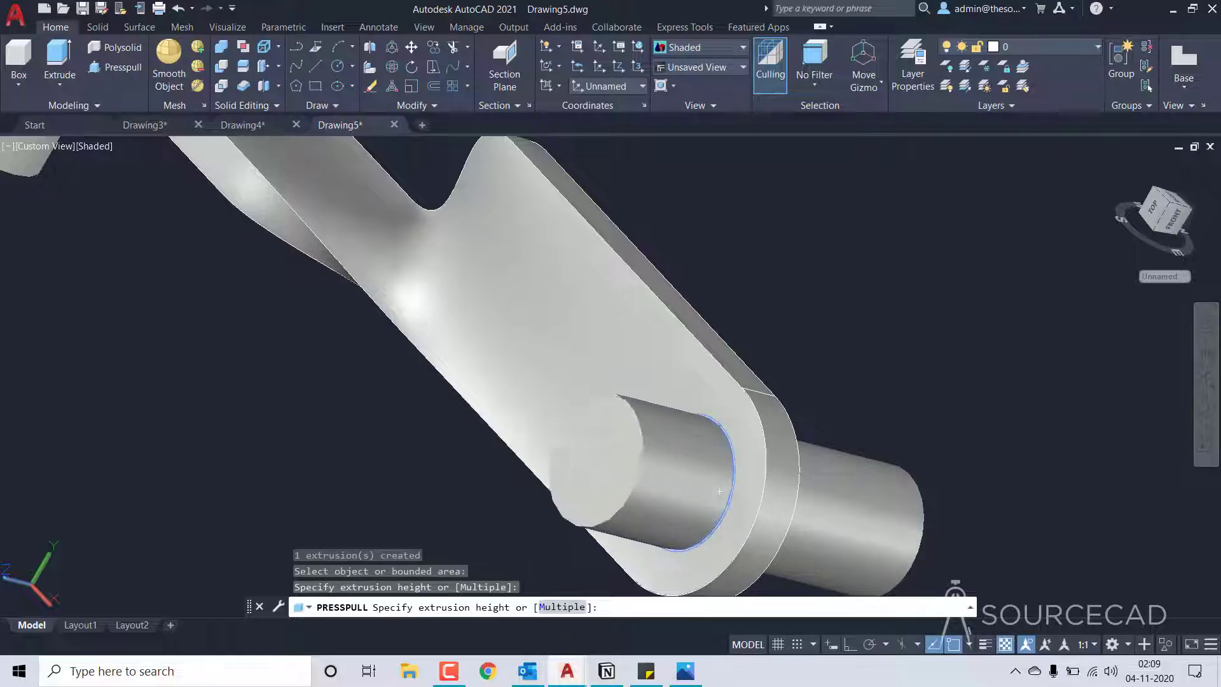
left_click(222, 333)
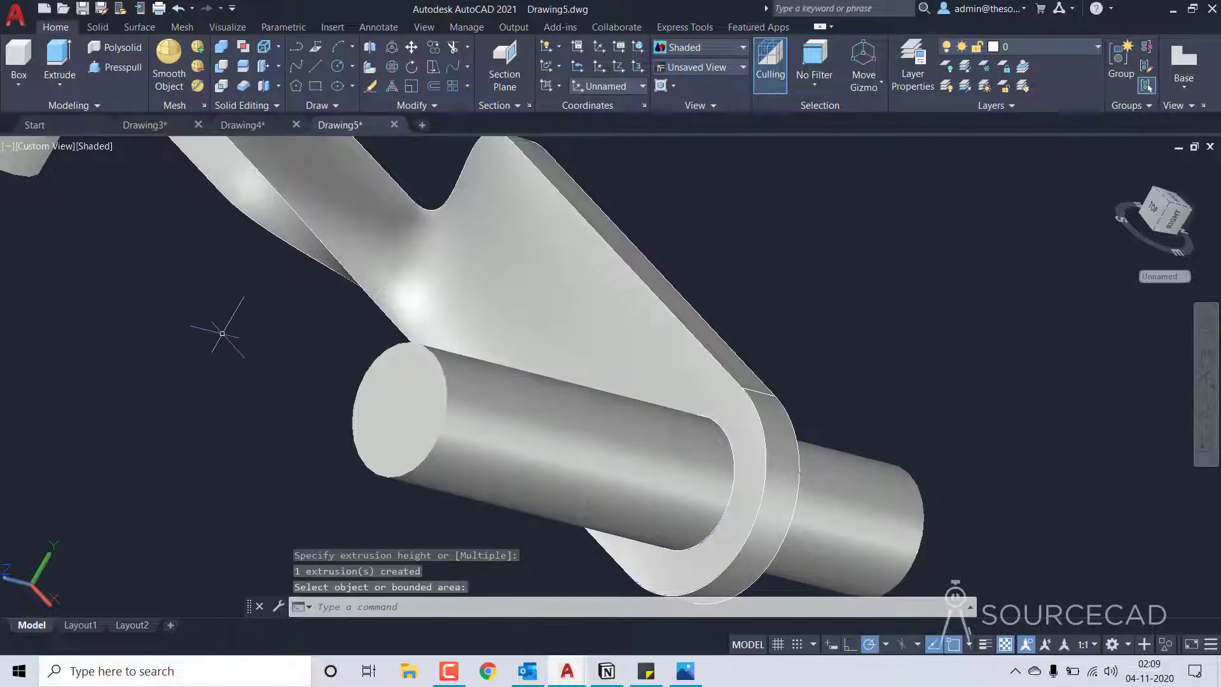
scroll(222, 333, "down", 5)
middle_click_drag(356, 318, 625, 401)
key("Return")
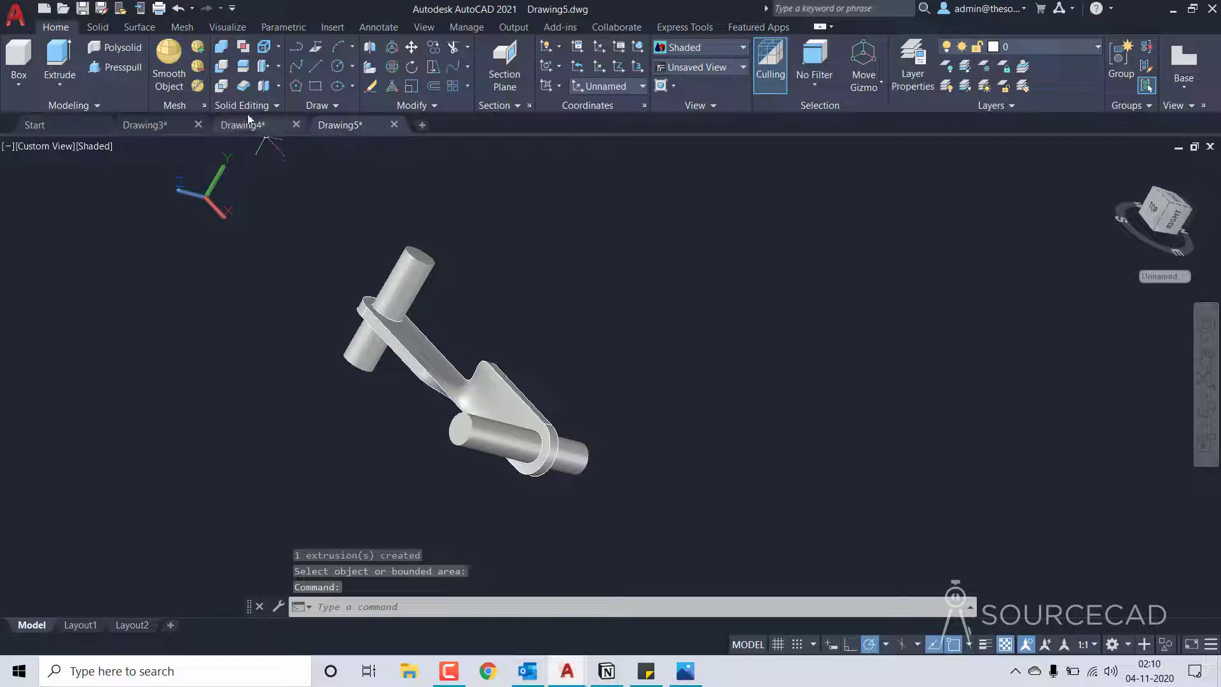
Subtract the upper and lower cylinders from the bracket, then orbit to inspect the two holes
left_click(221, 66)
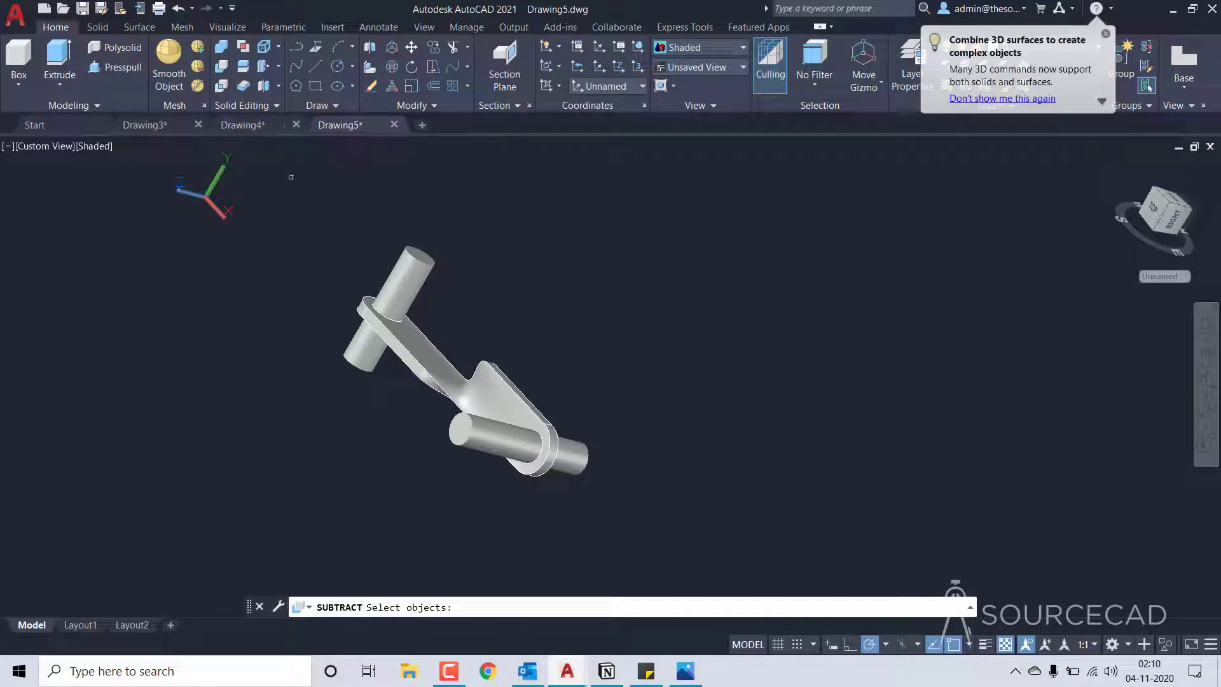
left_click(420, 351)
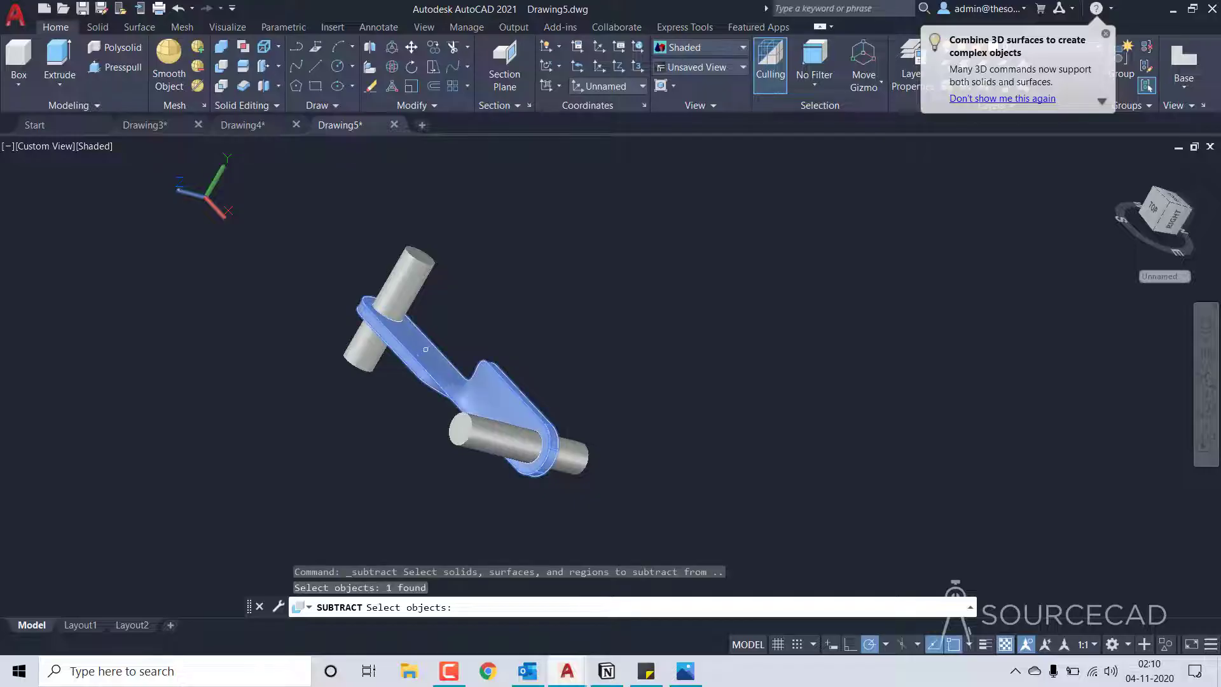
key("Return")
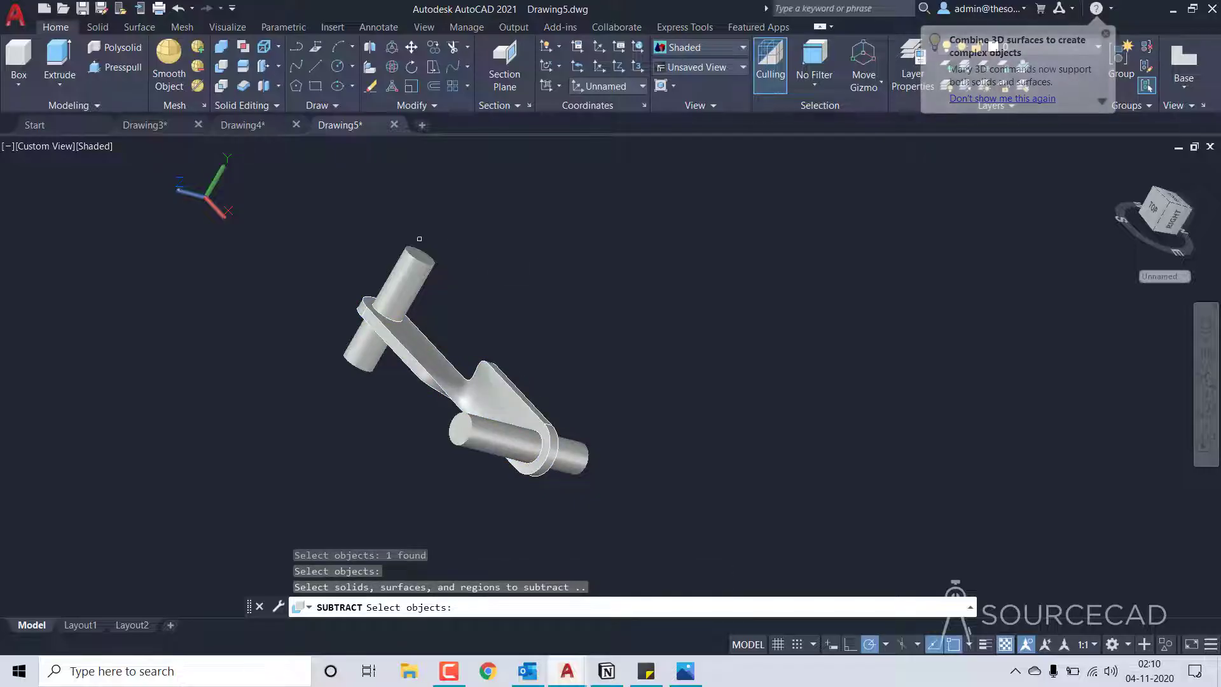
left_click(416, 250)
left_click(571, 450)
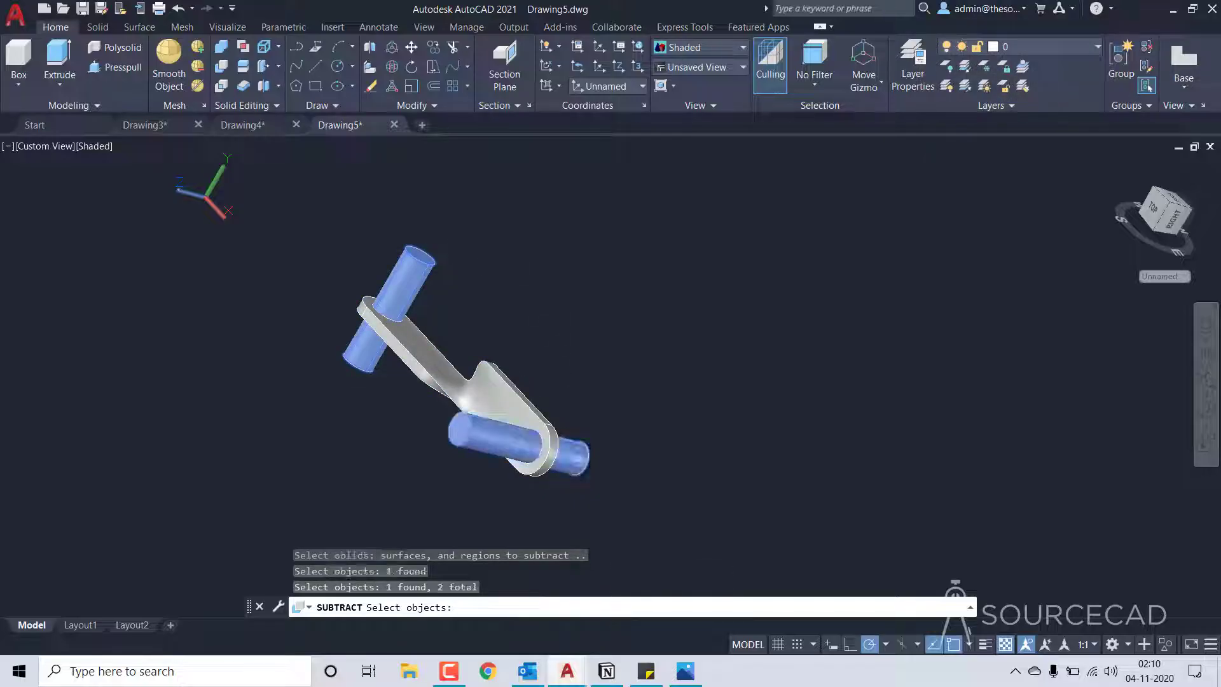
key("Return")
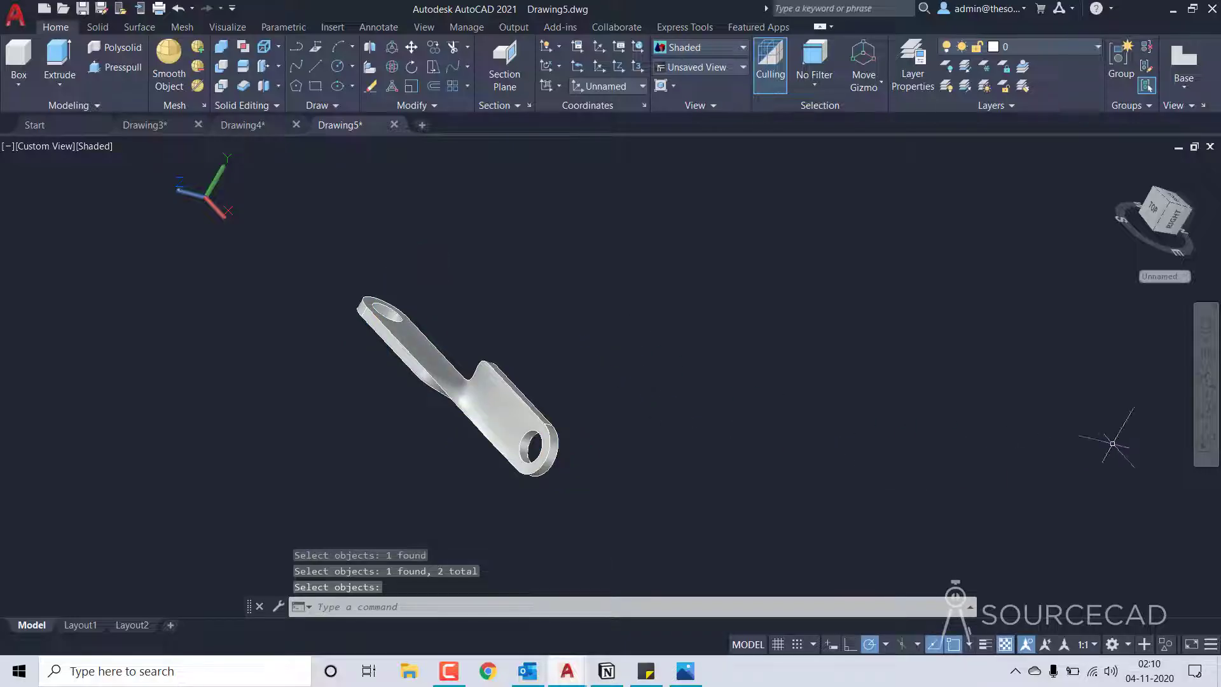
left_click(1206, 412)
left_click_drag(577, 284, 567, 340)
key("Escape")
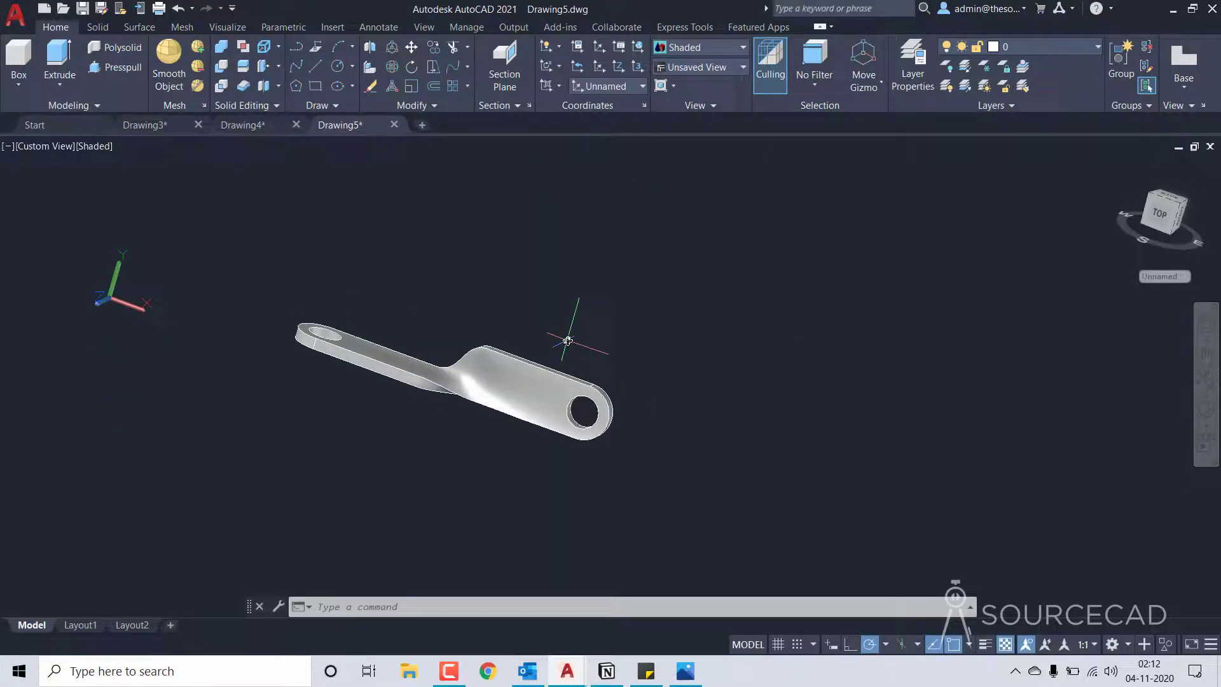